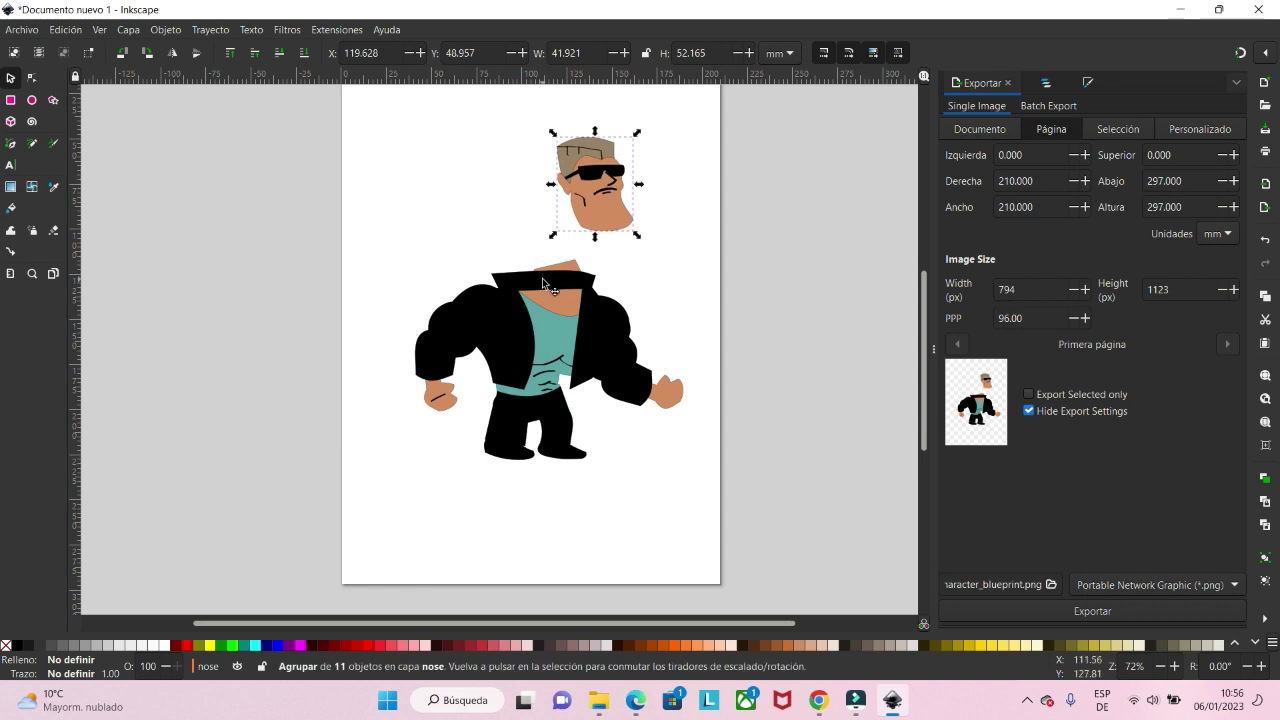
# Pull the character apart by moving the head, neck and both arms away from the body into free space on the page.
pyautogui.moveTo(543, 280); pyautogui.dragTo(551, 316)
pyautogui.doubleClick(552, 284)
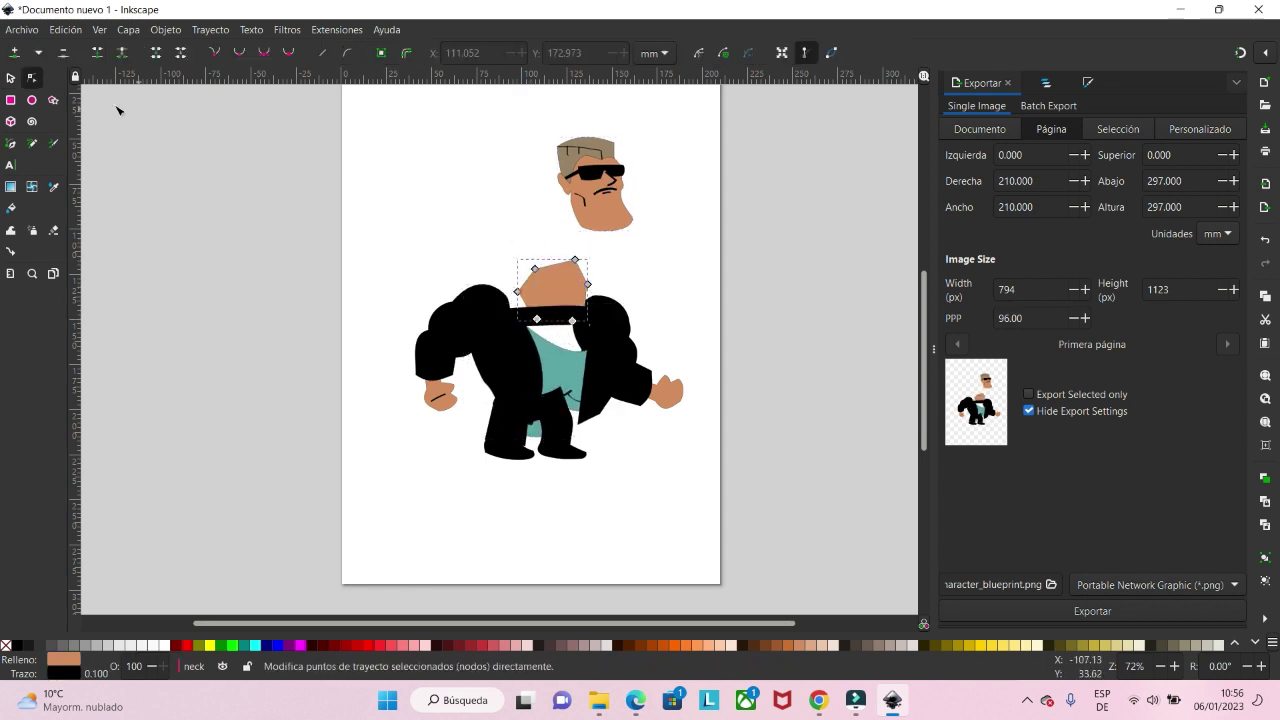
pyautogui.click(11, 78)
pyautogui.scroll(1, 461, 117)
pyautogui.moveTo(591, 231); pyautogui.dragTo(602, 163)
pyautogui.moveTo(558, 333); pyautogui.dragTo(518, 179)
pyautogui.moveTo(485, 378); pyautogui.dragTo(452, 278)
pyautogui.moveTo(610, 395); pyautogui.dragTo(650, 268)
# Separate the body, pants, legs and feet, and fine-tune the arm, neck and head positions so no character parts overlap.
pyautogui.moveTo(541, 379); pyautogui.dragTo(541, 314)
pyautogui.moveTo(518, 467); pyautogui.dragTo(547, 454)
pyautogui.moveTo(508, 489); pyautogui.dragTo(477, 519)
pyautogui.moveTo(560, 494); pyautogui.dragTo(554, 529)
pyautogui.moveTo(562, 452); pyautogui.dragTo(532, 458)
pyautogui.moveTo(509, 350); pyautogui.dragTo(491, 354)
pyautogui.moveTo(424, 276); pyautogui.dragTo(404, 296)
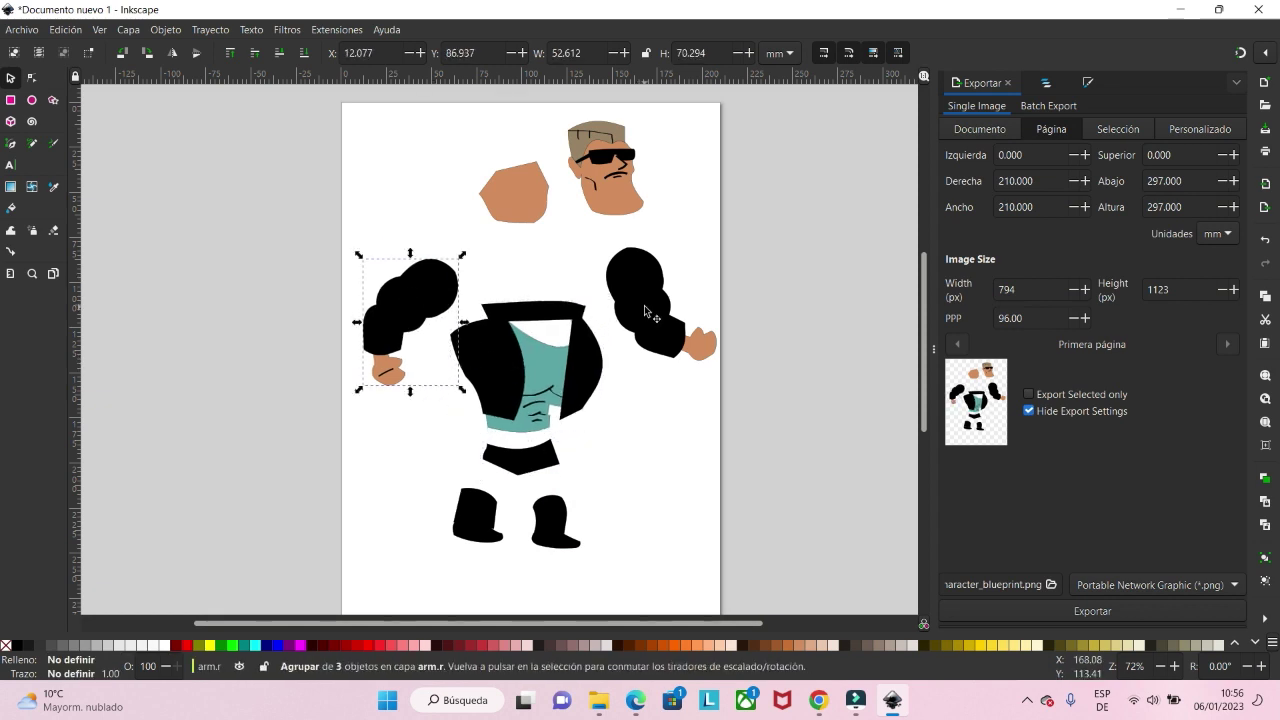
pyautogui.moveTo(644, 310); pyautogui.dragTo(646, 318)
pyautogui.moveTo(520, 192); pyautogui.dragTo(448, 200)
pyautogui.moveTo(614, 187); pyautogui.dragTo(555, 218)
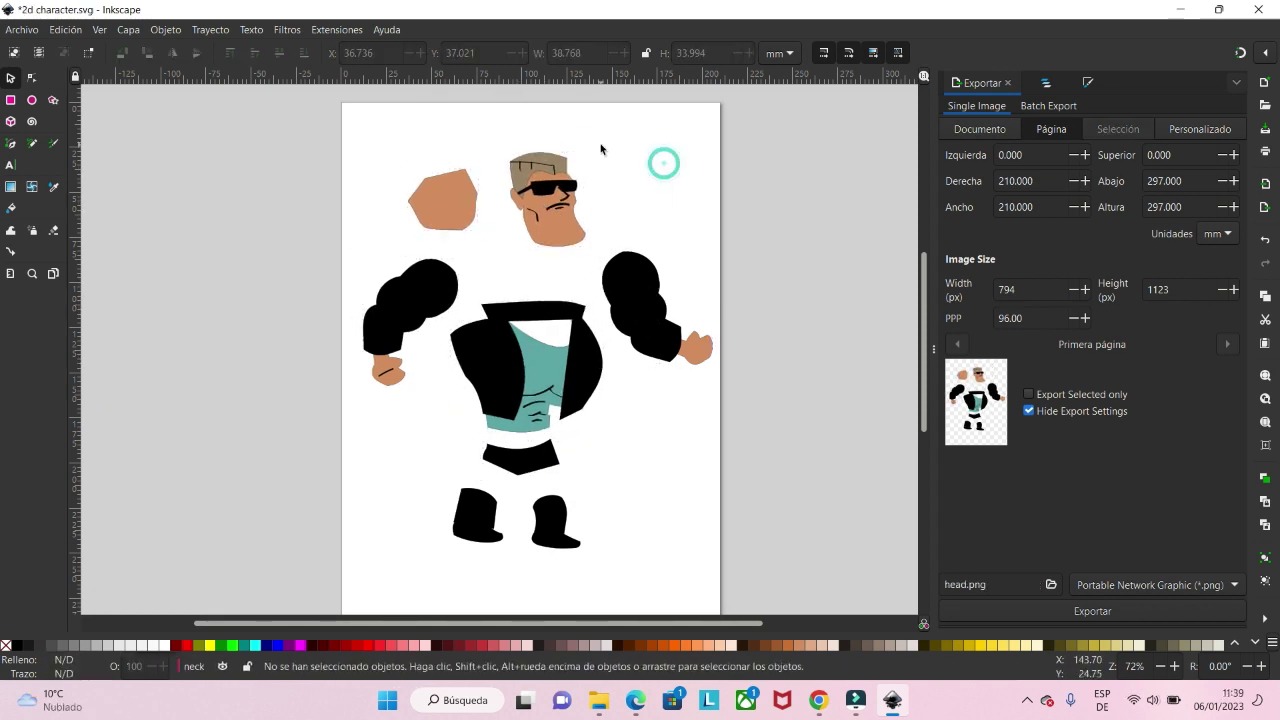
# Export the head, neck and left arm as separate selection-only PNG files, naming the latter two neck and arm.l.
pyautogui.click(497, 252)
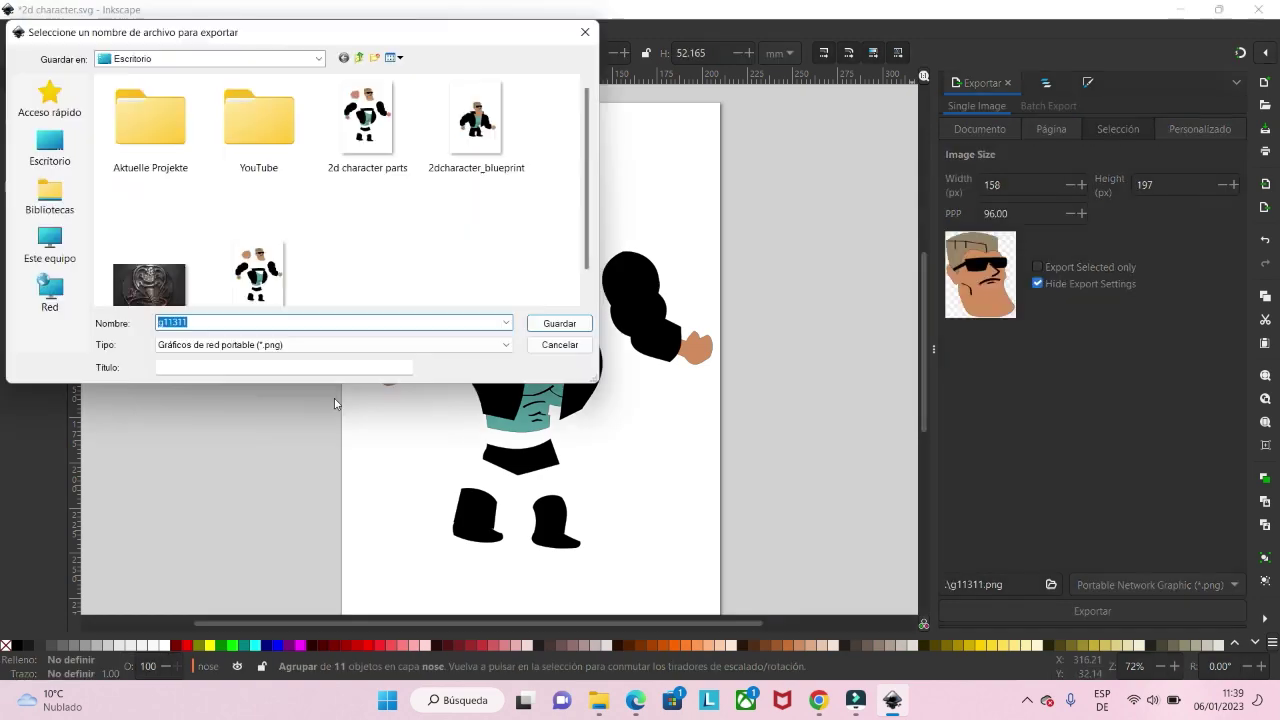
pyautogui.click(559, 323)
pyautogui.click(443, 200)
pyautogui.write('neck')
pyautogui.click(640, 305)
pyautogui.write('arm.l')
# Select the right leg group and export only that selection as its own PNG file.
pyautogui.click(480, 514)
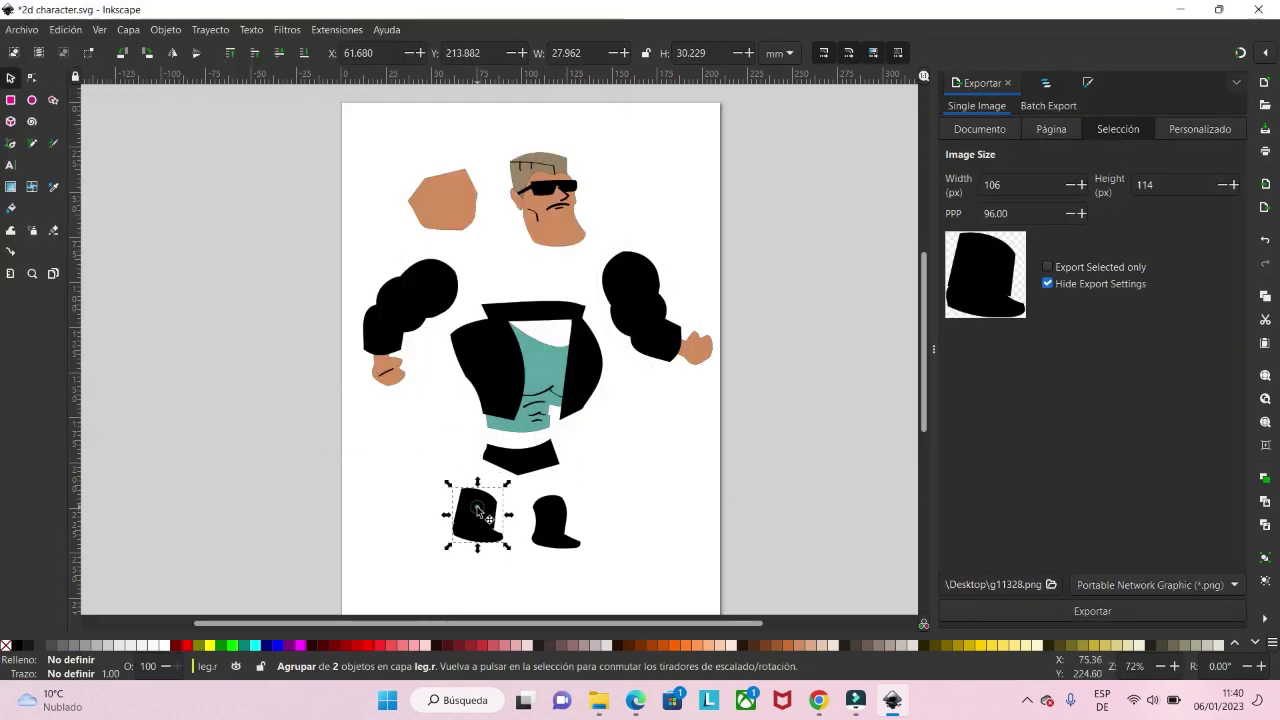
pyautogui.click(475, 508)
pyautogui.click(1050, 584)
pyautogui.click(542, 315)
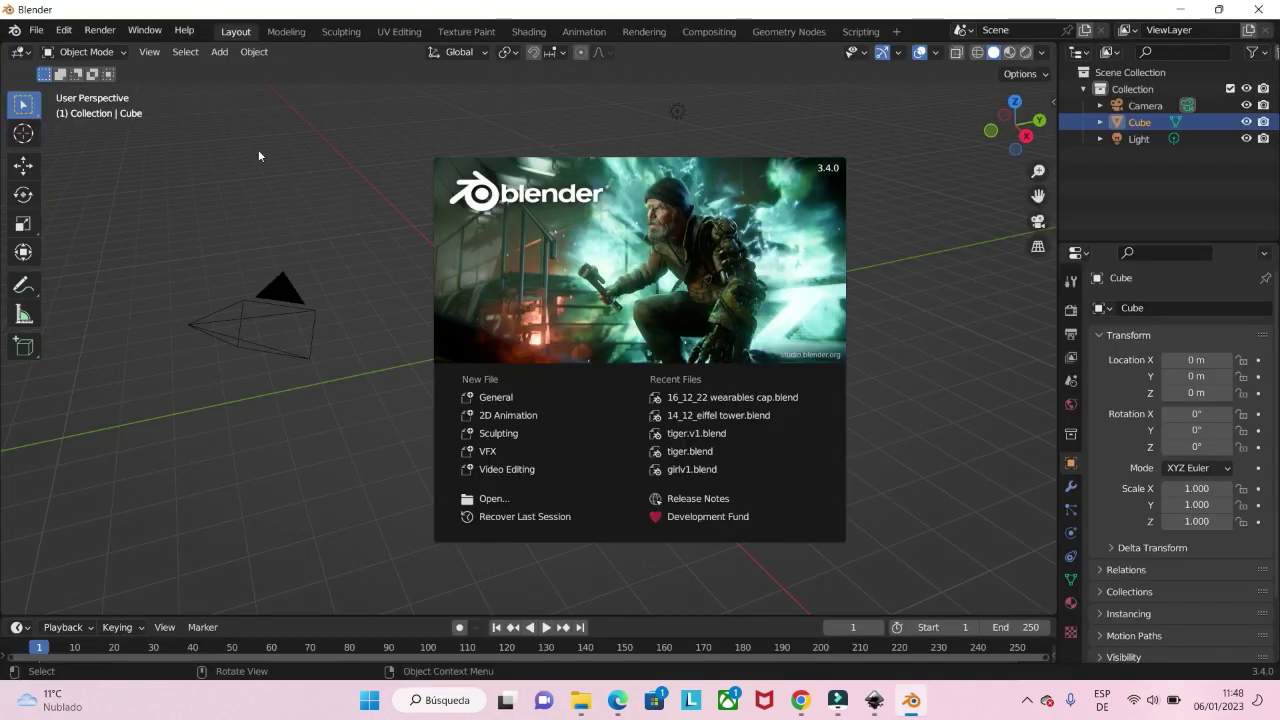
# In Blender, enable the Import-Export: Import Images as Planes add-on and save the preferences.
pyautogui.click(63, 30)
pyautogui.click(108, 267)
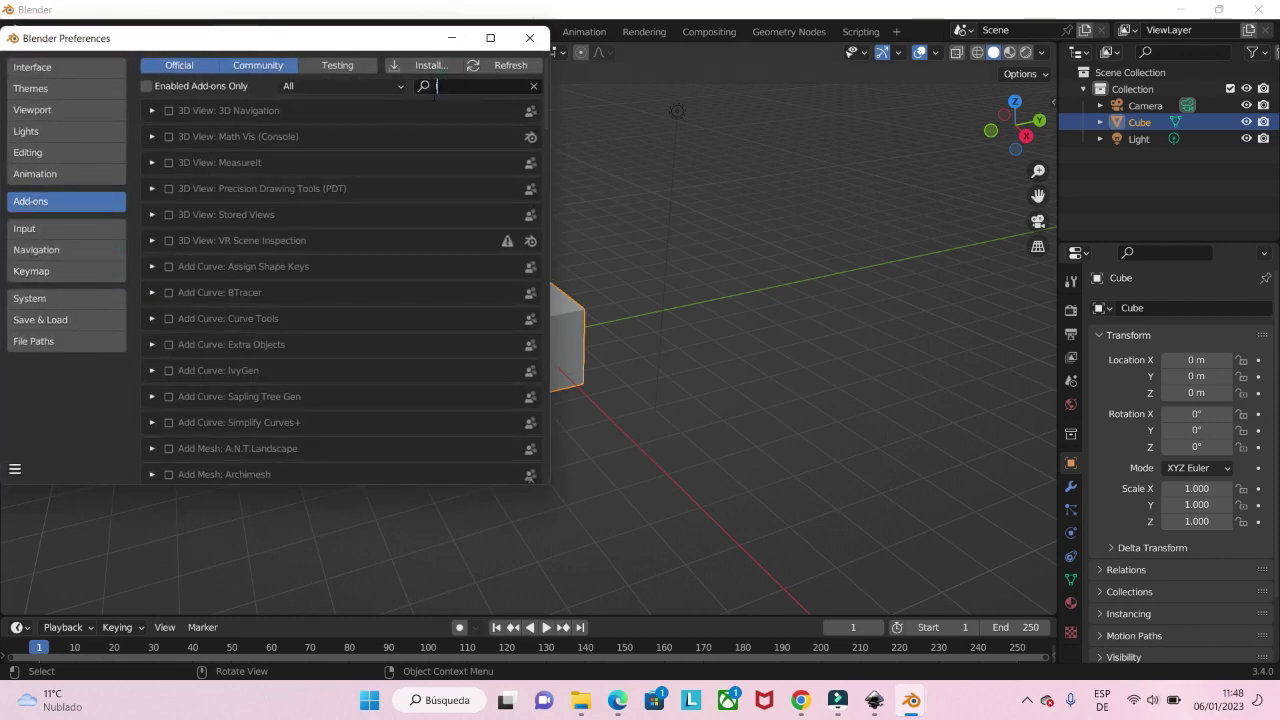
pyautogui.write('import')
pyautogui.click(167, 372)
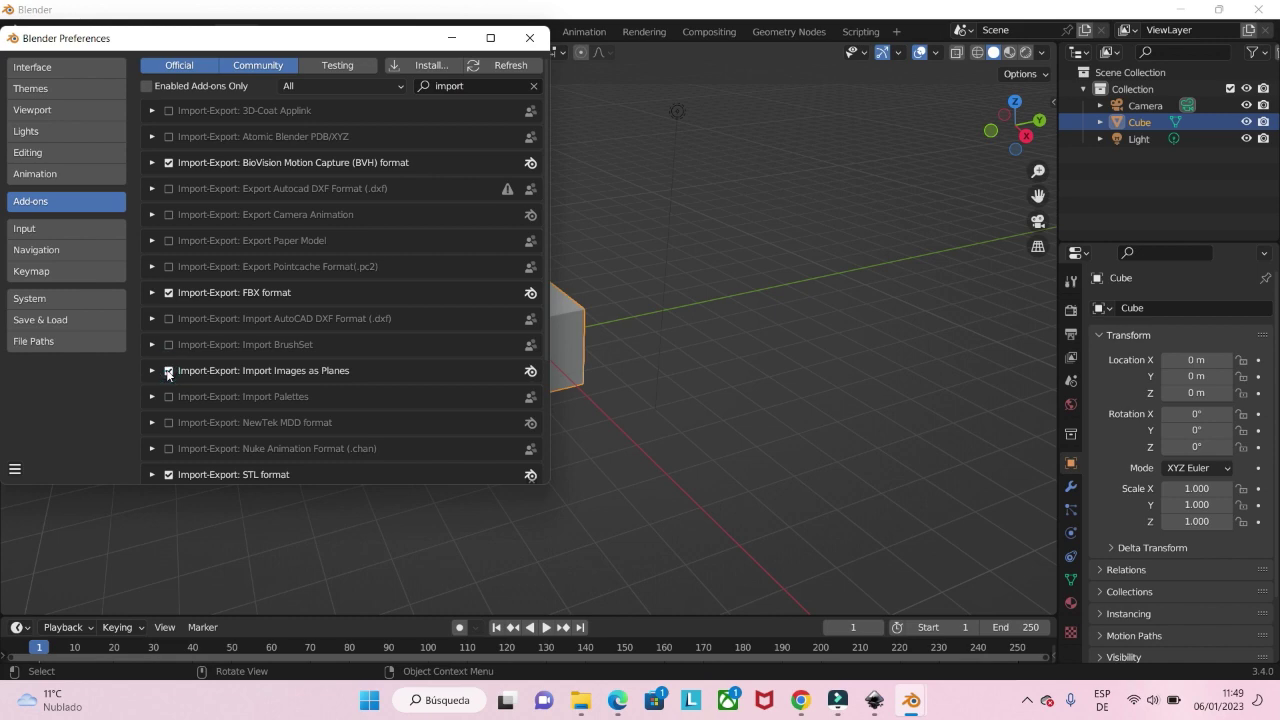
pyautogui.click(15, 468)
pyautogui.click(77, 427)
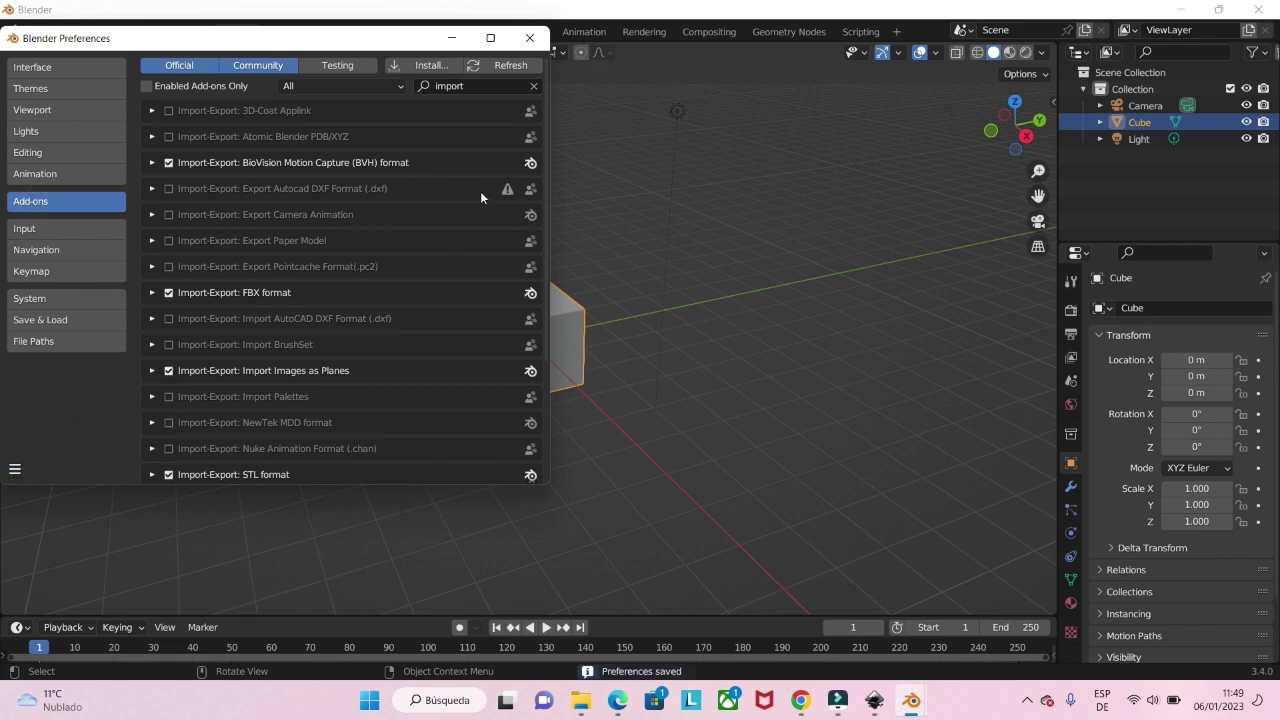
pyautogui.click(530, 37)
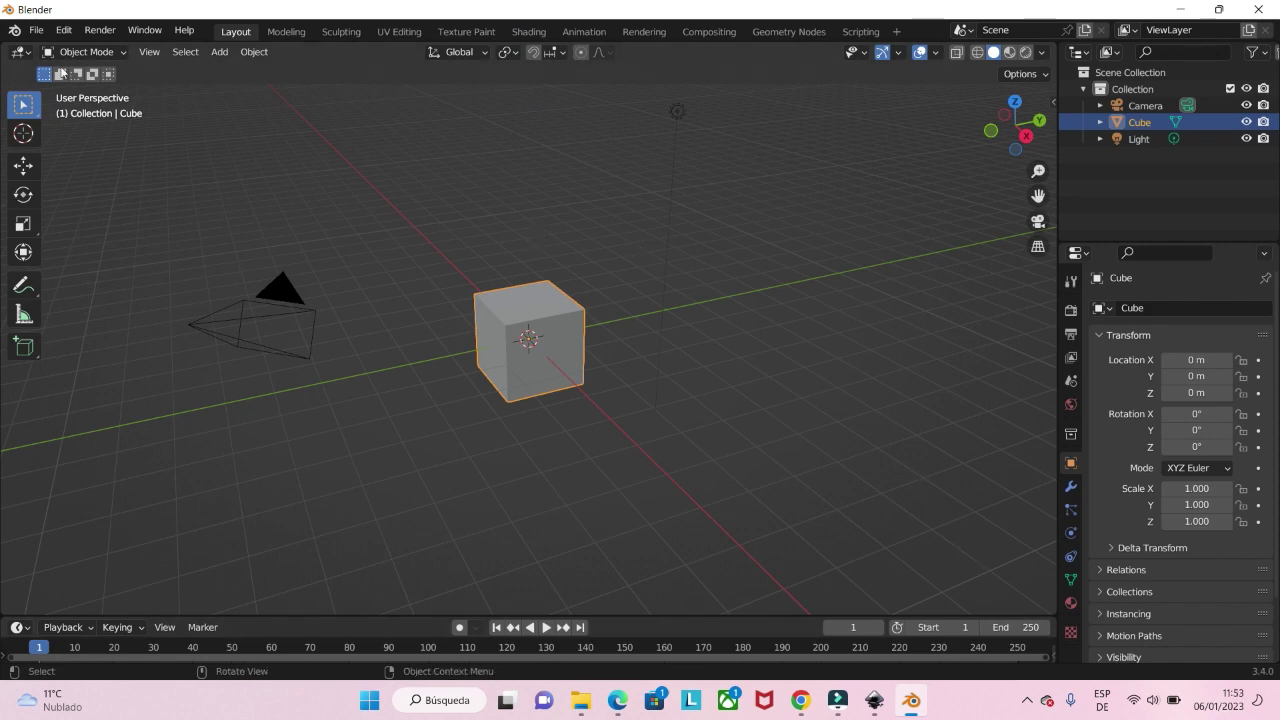
# Start importing images as planes and select all body-part PNG files in the Desktop folder "2d character".
pyautogui.click(36, 30)
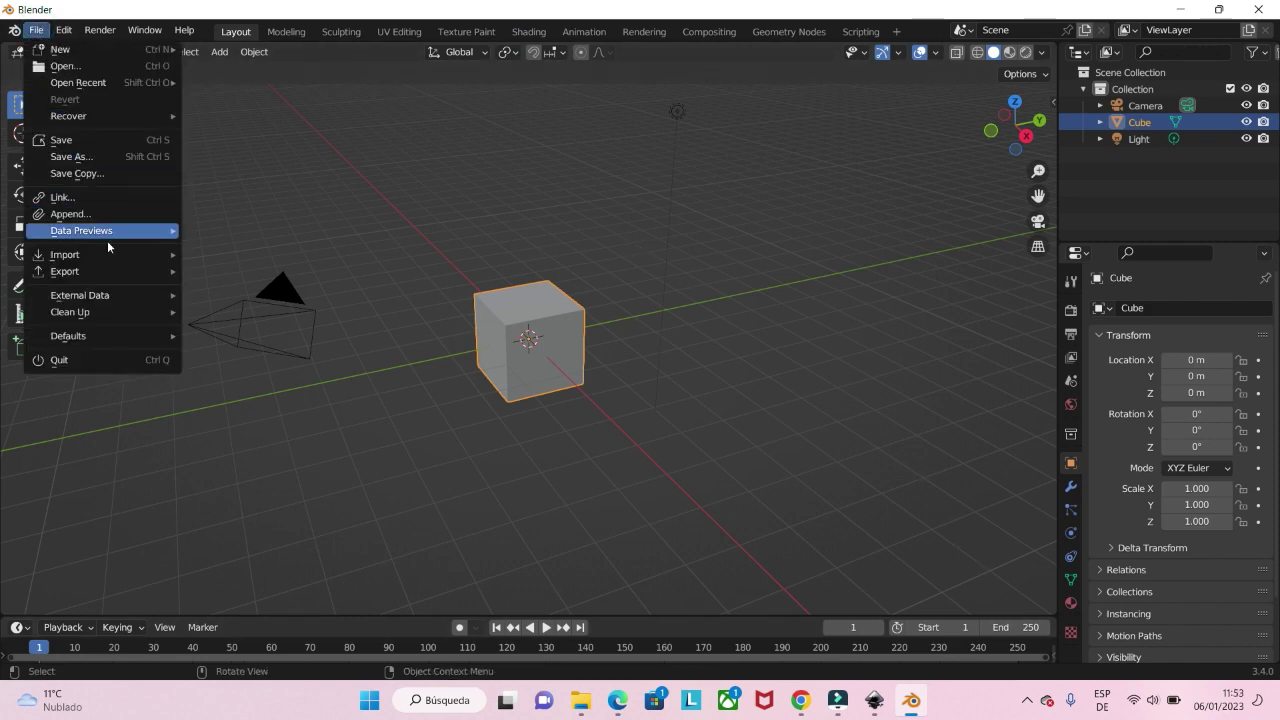
pyautogui.moveTo(183, 257)
pyautogui.click(229, 488)
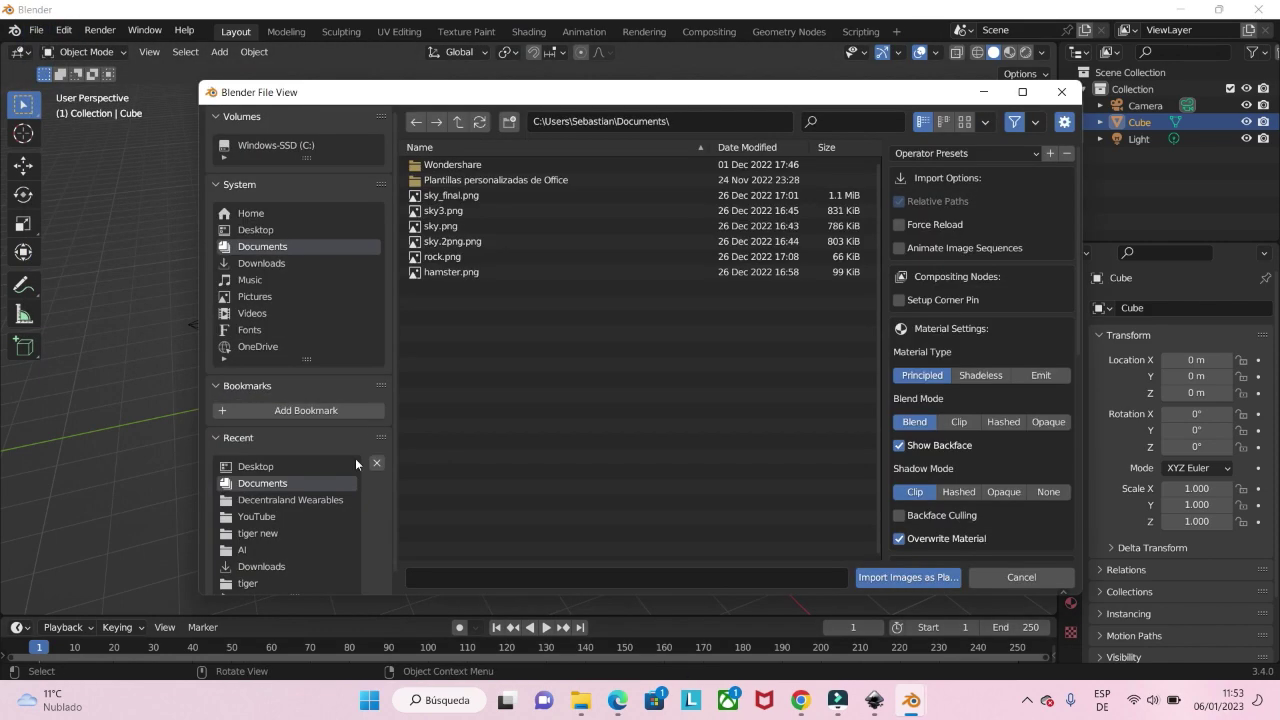
pyautogui.click(254, 229)
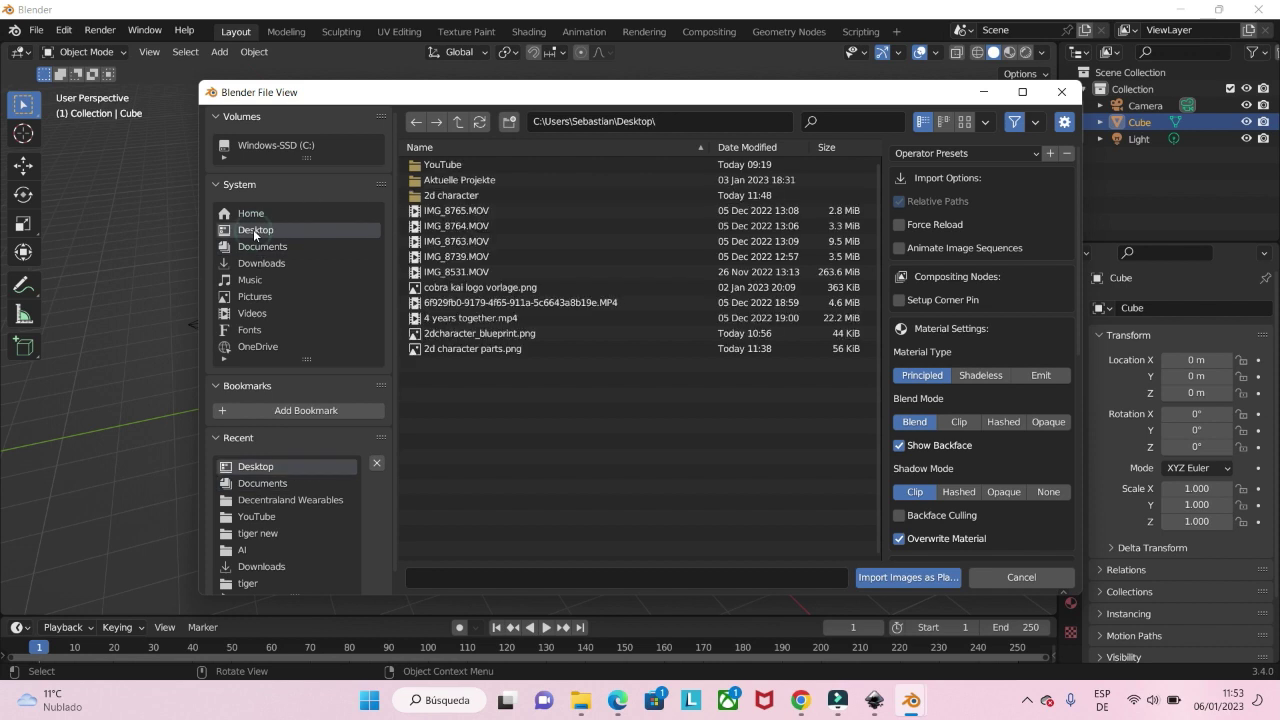
pyautogui.doubleClick(430, 195)
pyautogui.moveTo(446, 313); pyautogui.dragTo(480, 160)
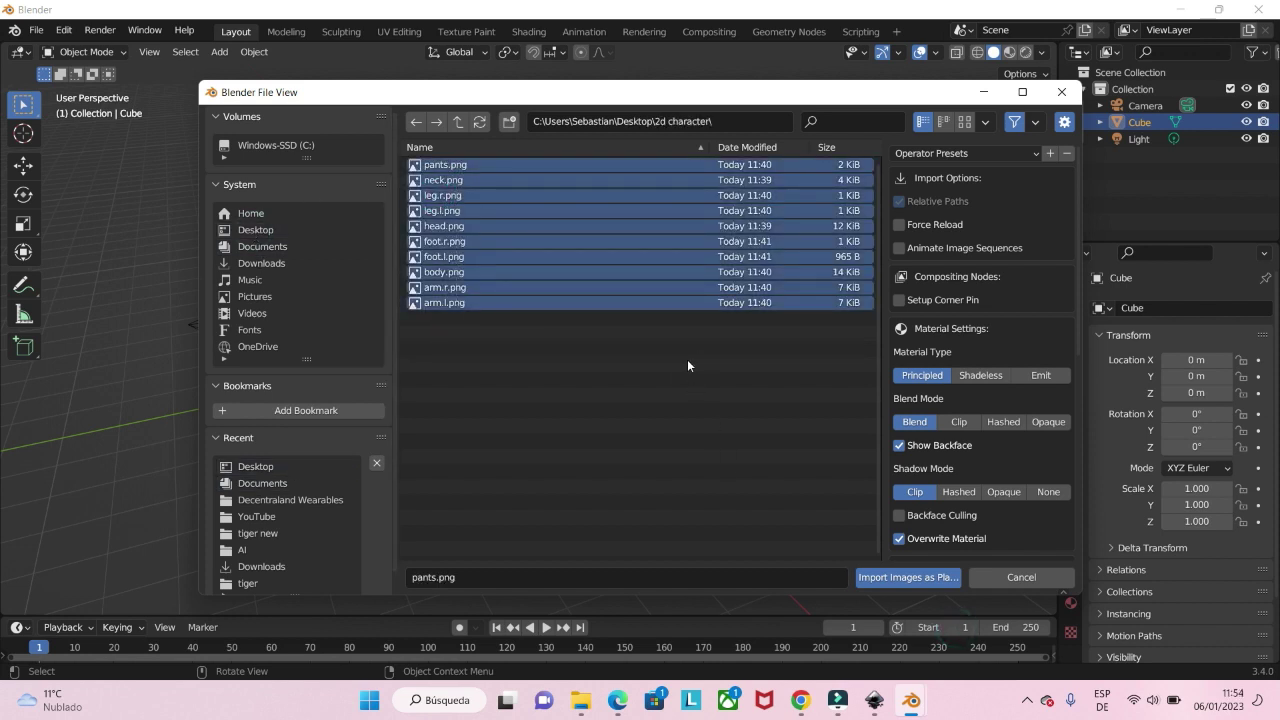
# Set the material type to Shadeless and the plane dimensions to Dots/BU, and import the selected images as planes.
pyautogui.click(980, 375)
pyautogui.scroll(-2, 1016, 455)
pyautogui.scroll(-13, 1017, 454)
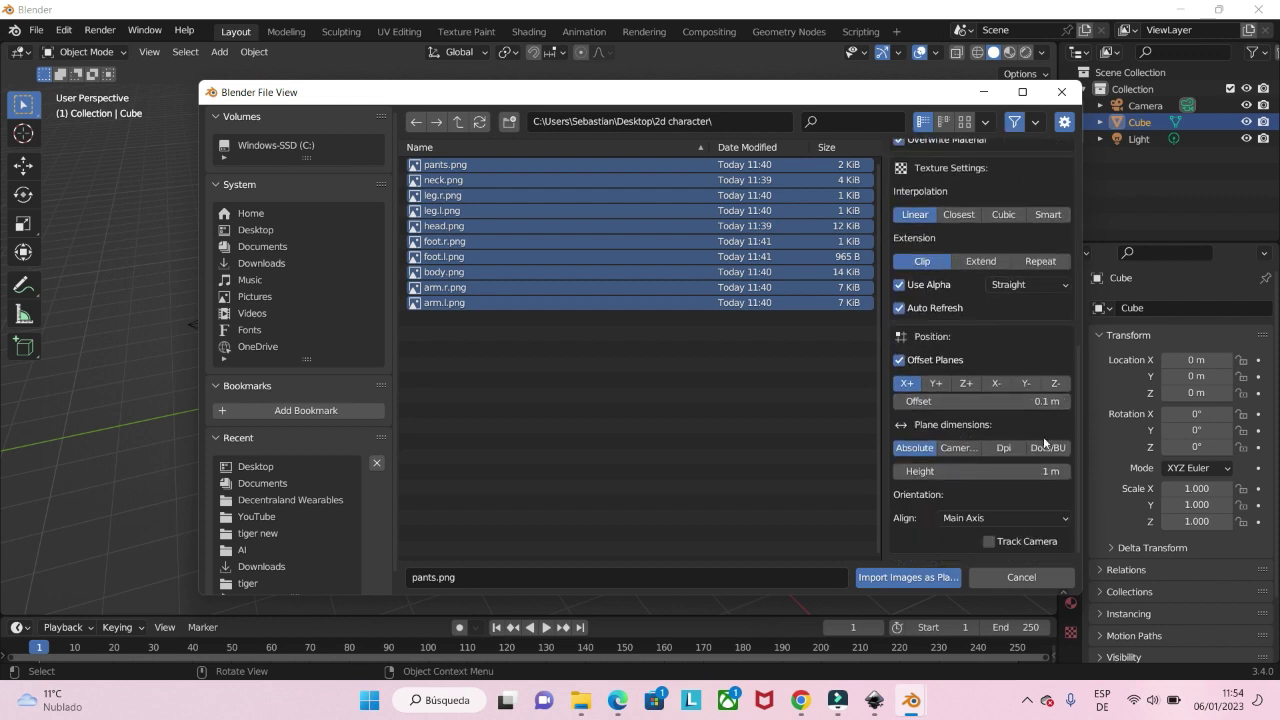
pyautogui.click(1046, 449)
pyautogui.click(907, 578)
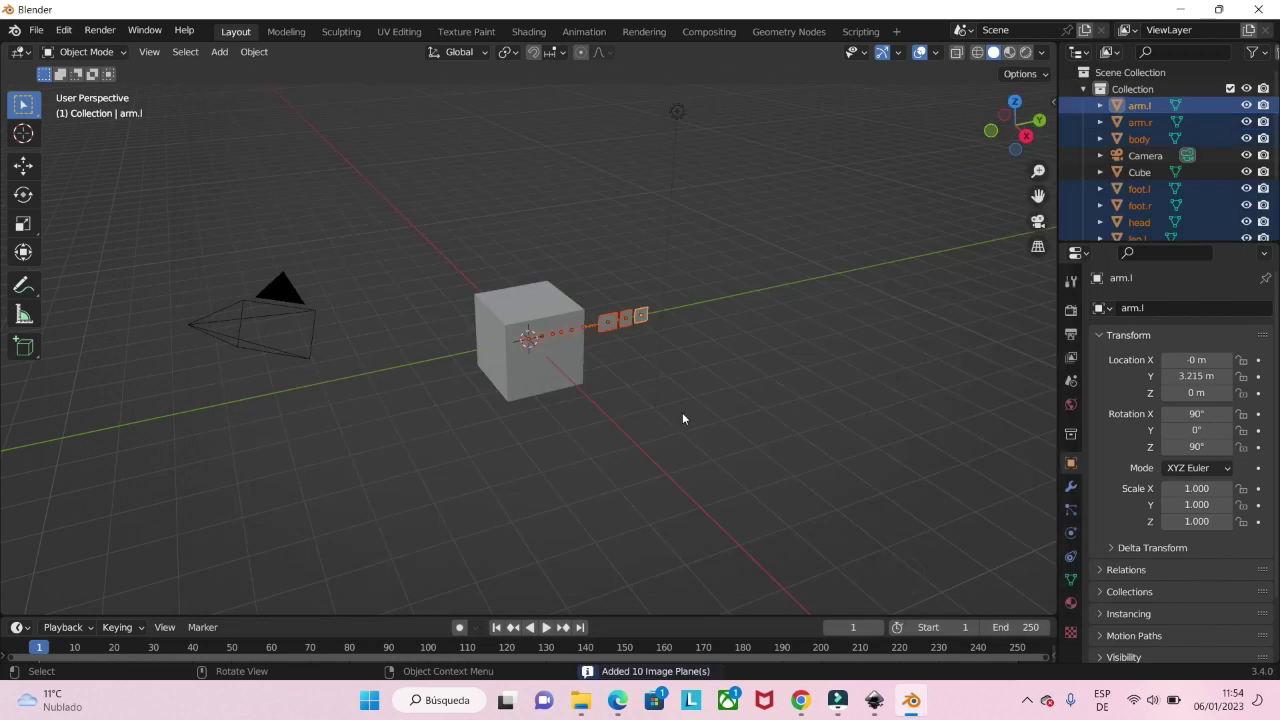
# Switch the viewport to Rendered shading to display the imported image planes with their textures.
pyautogui.scroll(4, 678, 452)
pyautogui.moveTo(677, 360)
pyautogui.mouseDown(button='middle')
pyautogui.moveTo(500, 329)
pyautogui.moveTo(583, 371)
pyautogui.mouseUp(button='middle')
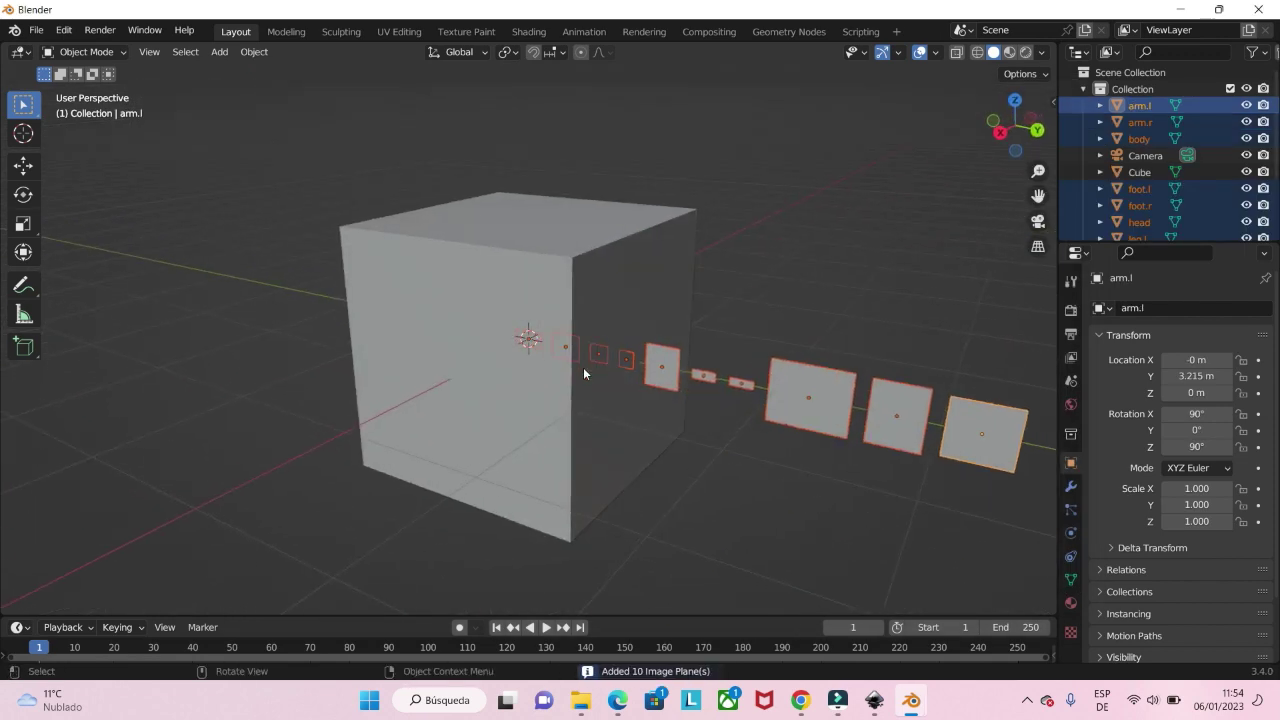
pyautogui.press('z')
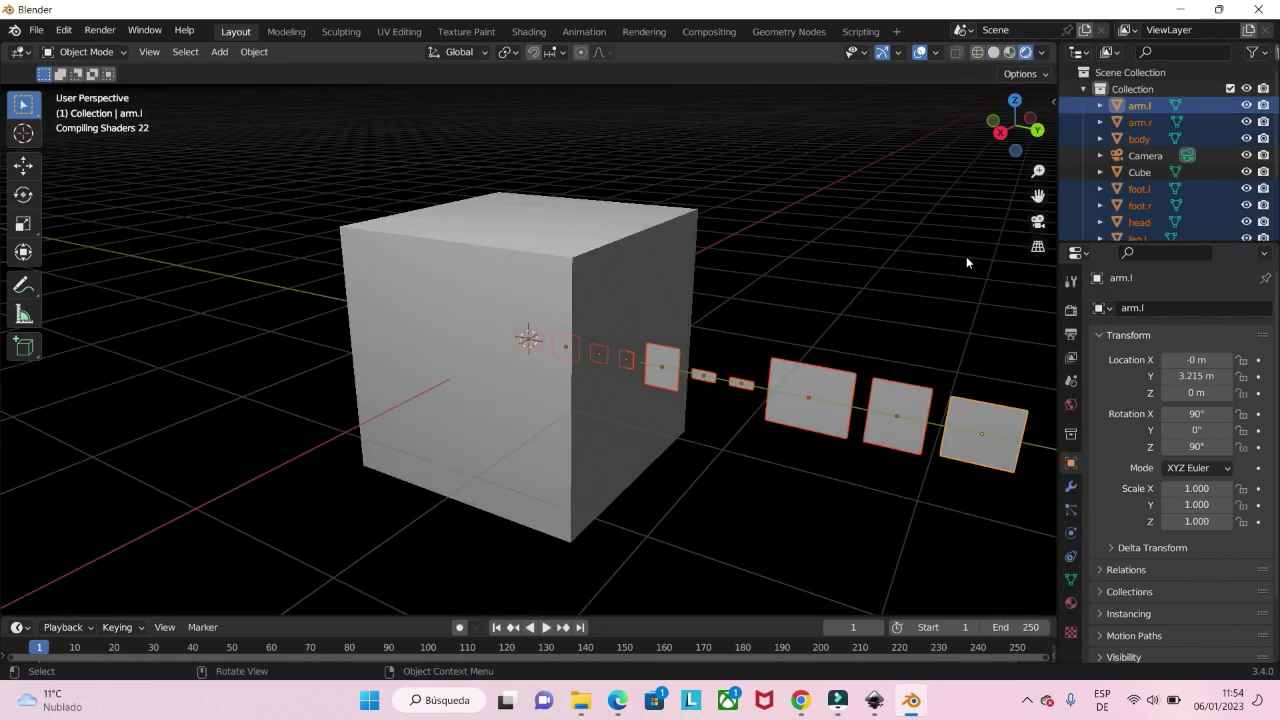
pyautogui.click(966, 262)
# Delete the default cube from the scene.
pyautogui.moveTo(716, 260); pyautogui.dragTo(698, 273, button='middle')
pyautogui.click(634, 249)
pyautogui.press('x')
pyautogui.click(630, 244)
# Examine the row of imported character planes up close and from several angles.
pyautogui.scroll(-1, 608, 278)
pyautogui.moveTo(608, 279); pyautogui.dragTo(730, 306, button='middle')
pyautogui.keyDown('shift'); pyautogui.moveTo(980, 328); pyautogui.dragTo(743, 295, button='middle'); pyautogui.keyUp('shift')
pyautogui.scroll(2, 743, 295)
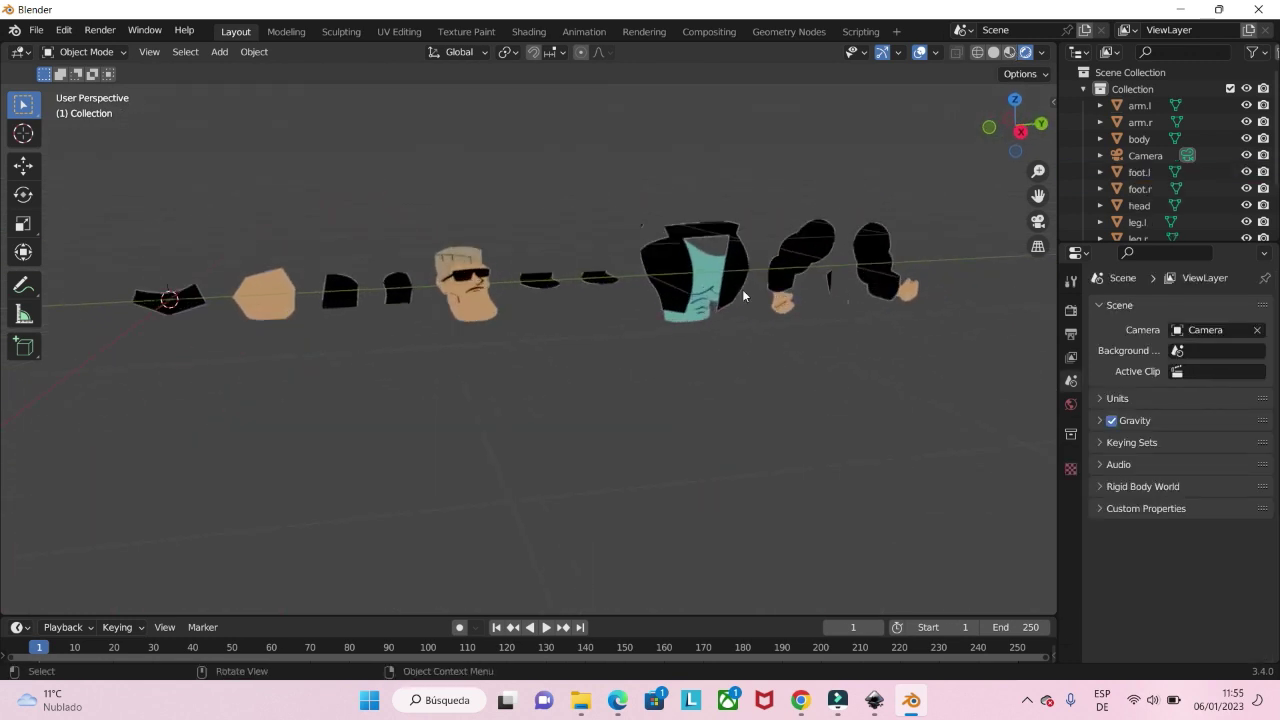
pyautogui.scroll(4, 568, 304)
pyautogui.scroll(-3, 568, 304)
pyautogui.moveTo(672, 304); pyautogui.dragTo(611, 289, button='middle')
pyautogui.keyDown('shift'); pyautogui.moveTo(796, 298); pyautogui.dragTo(462, 270, button='middle'); pyautogui.keyUp('shift')
pyautogui.click(661, 275)
pyautogui.scroll(4, 822, 264)
pyautogui.scroll(-1, 824, 230)
pyautogui.scroll(-1, 824, 230)
pyautogui.moveTo(824, 230); pyautogui.dragTo(602, 239, button='middle')
pyautogui.click(602, 239)
pyautogui.scroll(3, 602, 239)
pyautogui.scroll(-2, 444, 240)
pyautogui.moveTo(444, 240); pyautogui.dragTo(443, 319, button='middle')
# Select all the character planes and rotate them 90° about the Z axis in top view.
pyautogui.press('KP_1')
pyautogui.moveTo(922, 171); pyautogui.dragTo(214, 418)
pyautogui.moveTo(214, 418); pyautogui.dragTo(506, 484, button='middle')
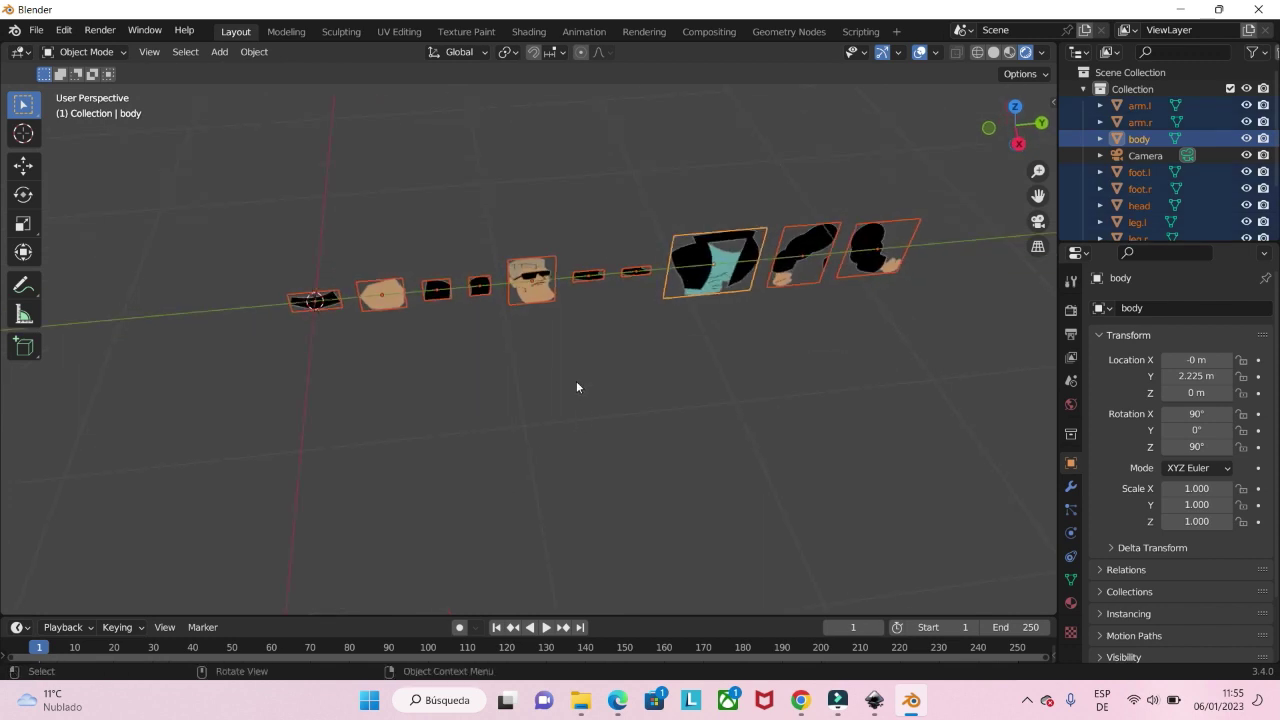
pyautogui.press('KP_7')
pyautogui.write('rz90')
pyautogui.press('Return')
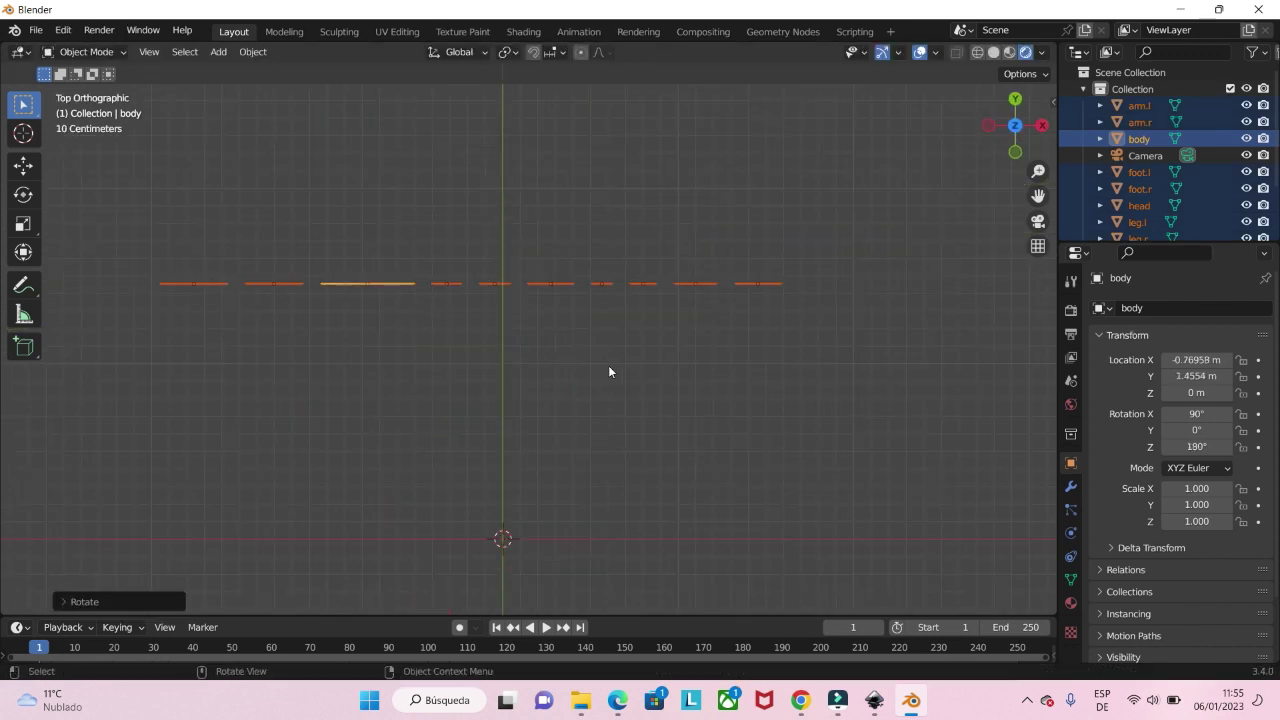
# Rotate all the character planes 180° about the Z axis so they face the front view.
pyautogui.press('KP_1')
pyautogui.scroll(1, 625, 370)
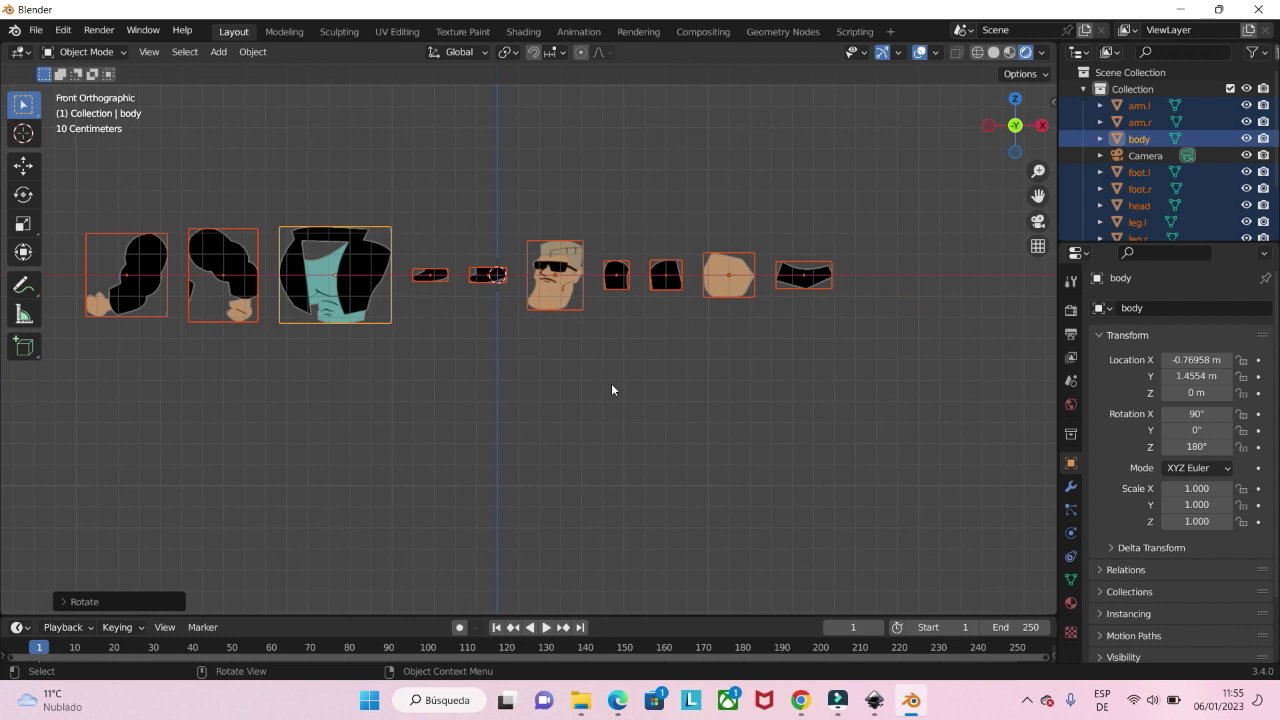
pyautogui.write('rz180')
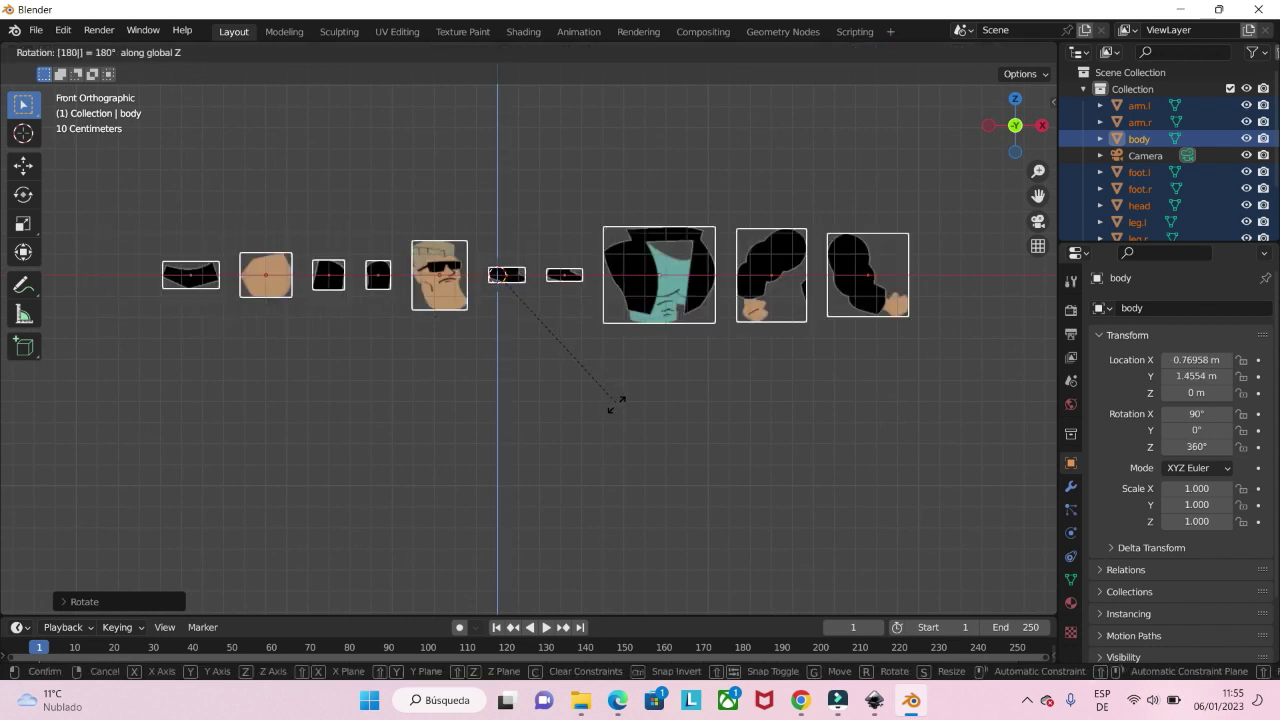
pyautogui.click(616, 405)
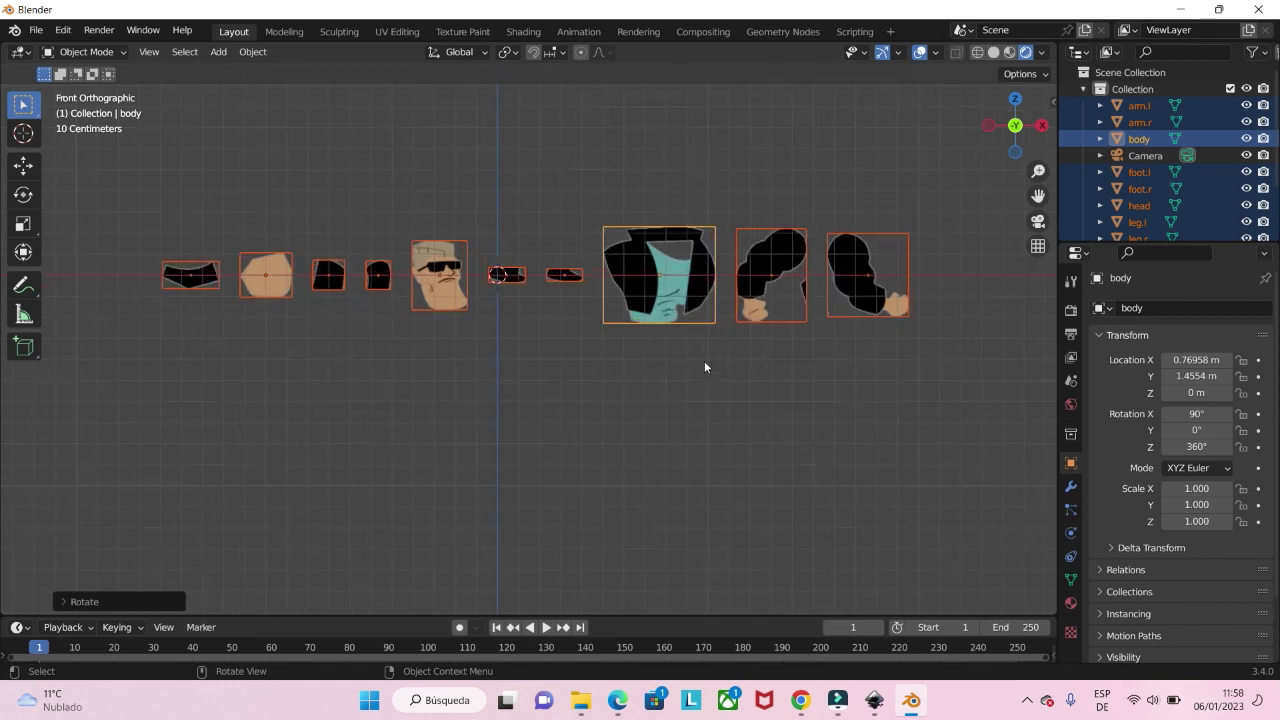
# Set the Color Management view transform to Standard in the render settings.
pyautogui.click(1070, 310)
pyautogui.scroll(-3, 1167, 392)
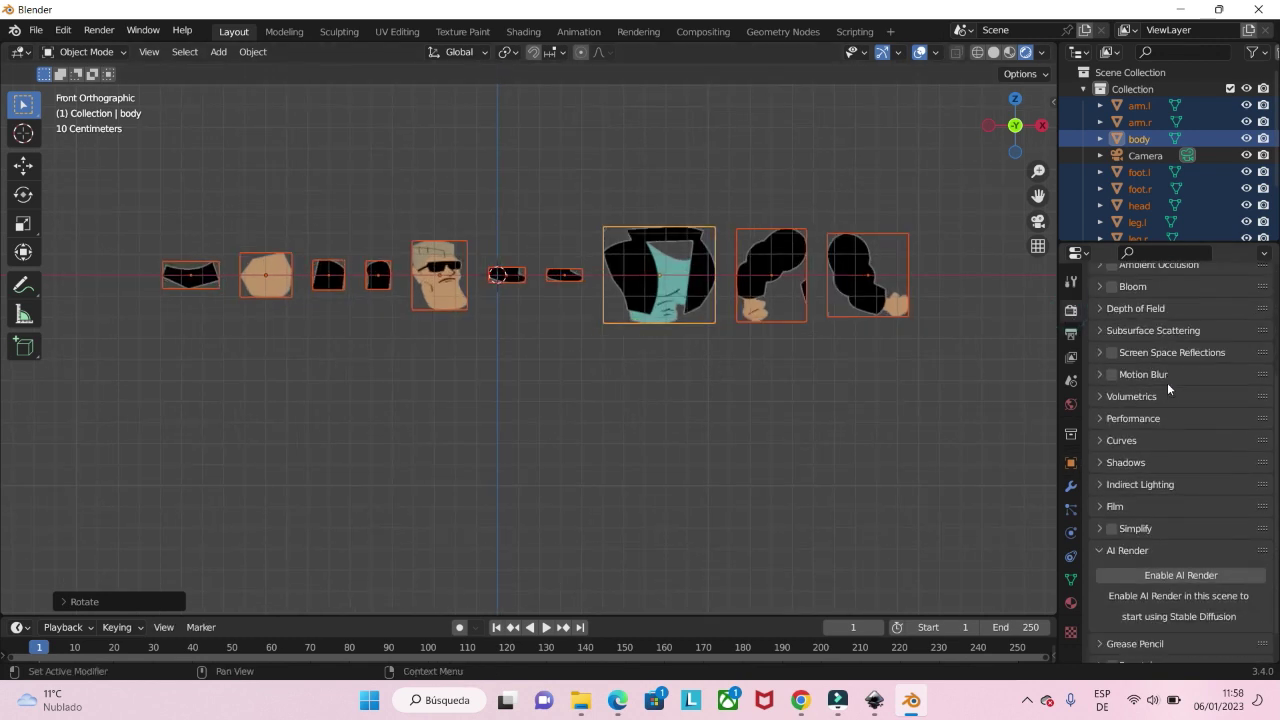
pyautogui.scroll(-1, 1167, 388)
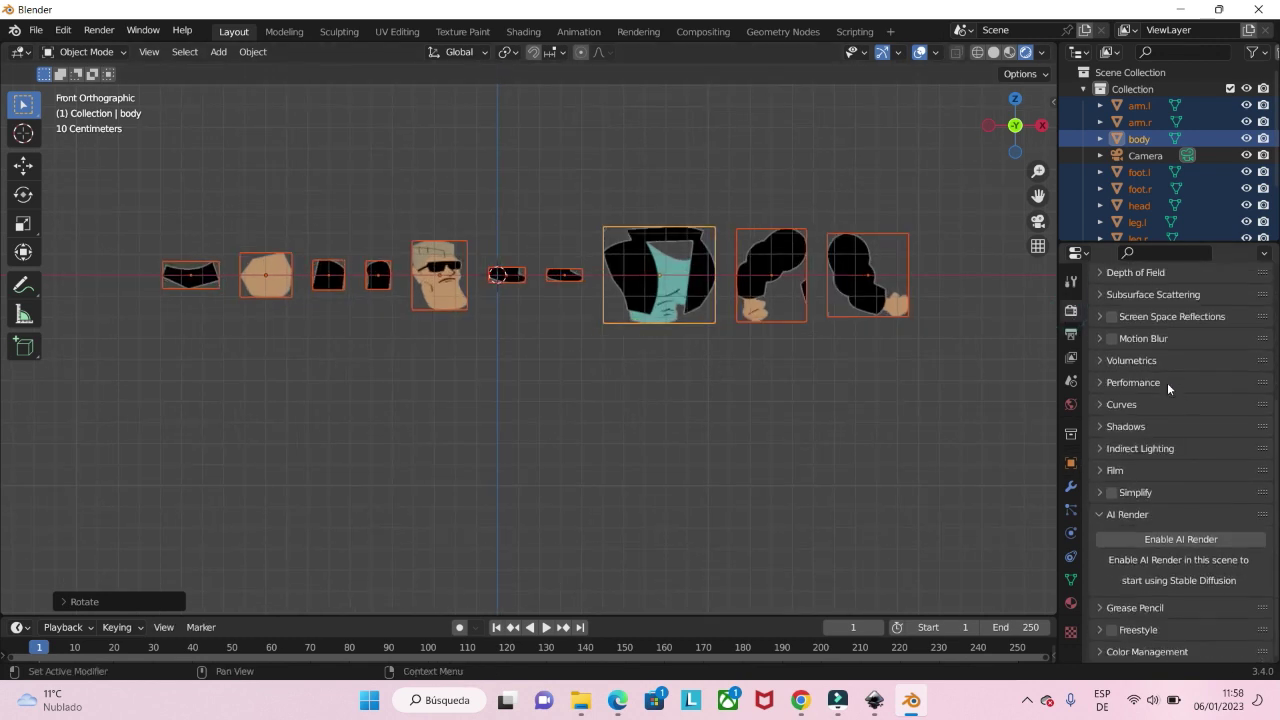
pyautogui.click(1112, 651)
pyautogui.scroll(-4, 1150, 560)
pyautogui.click(1187, 549)
pyautogui.click(1186, 565)
pyautogui.scroll(3, 632, 343)
pyautogui.scroll(-2, 632, 343)
pyautogui.scroll(-2, 632, 358)
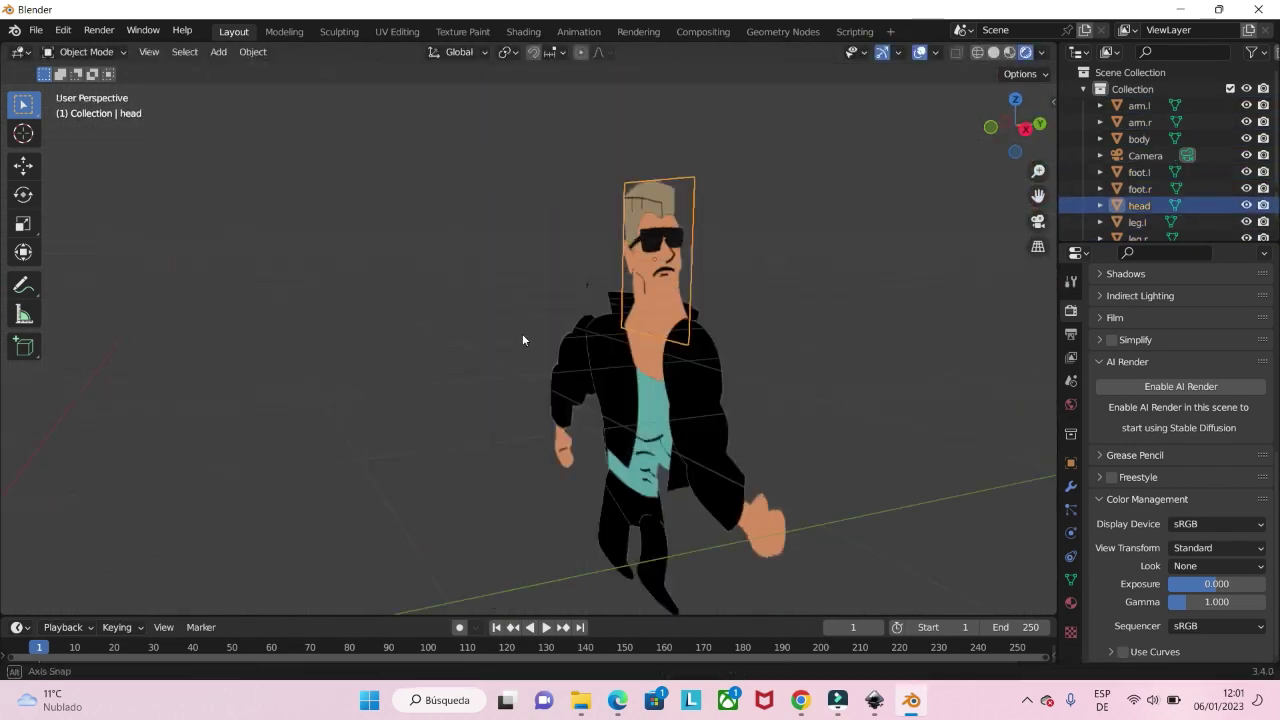
# Inspect the assembled character's layered parts in perspective and from the front view.
pyautogui.click(720, 381)
pyautogui.moveTo(720, 381); pyautogui.dragTo(672, 415, button='middle')
pyautogui.press('KP_1')
pyautogui.press('KP_1')
pyautogui.click(560, 480)
pyautogui.scroll(-2, 634, 302)
pyautogui.click(560, 250)
pyautogui.scroll(2, 551, 407)
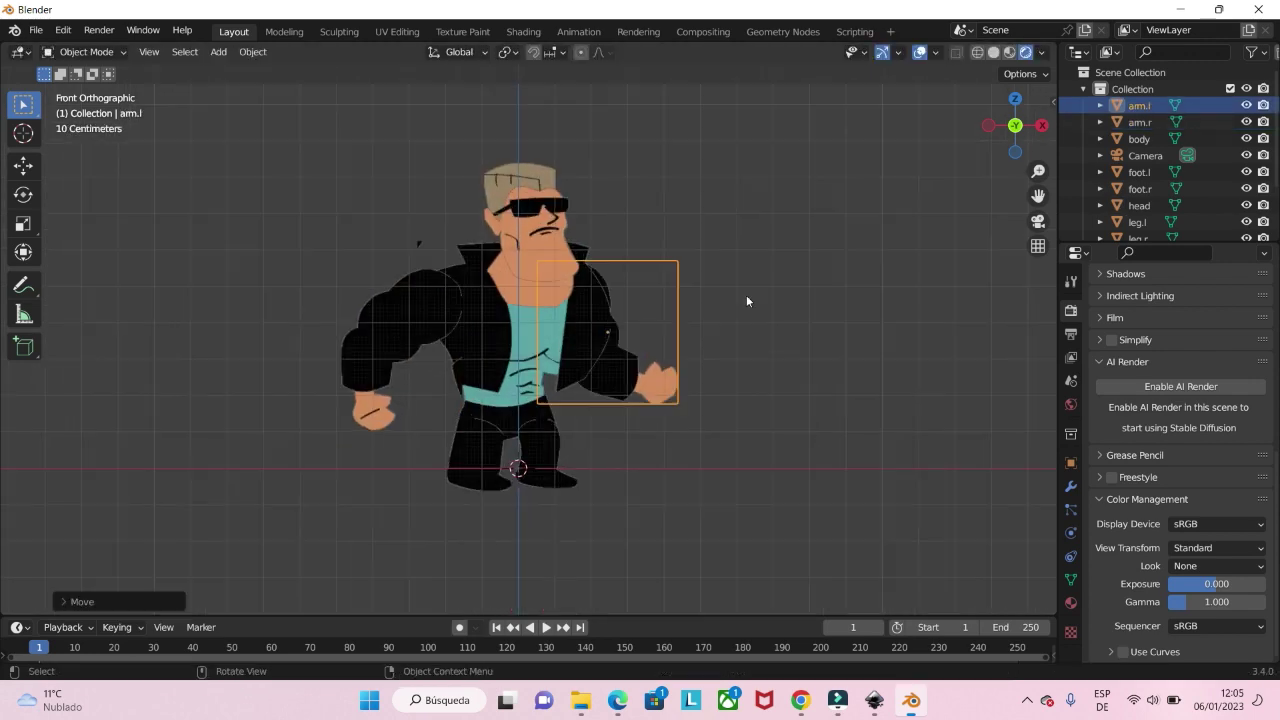
pyautogui.click(544, 162)
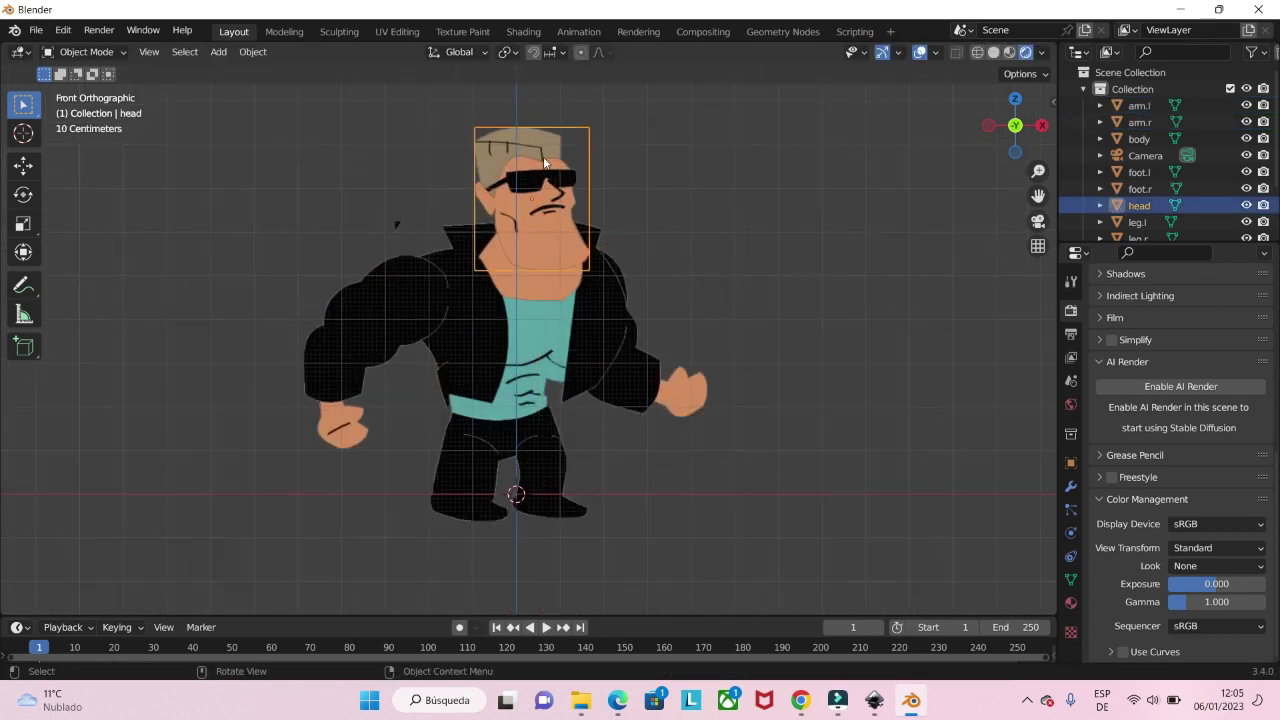
pyautogui.press('r')
pyautogui.rightClick(574, 158)
pyautogui.click(87, 52)
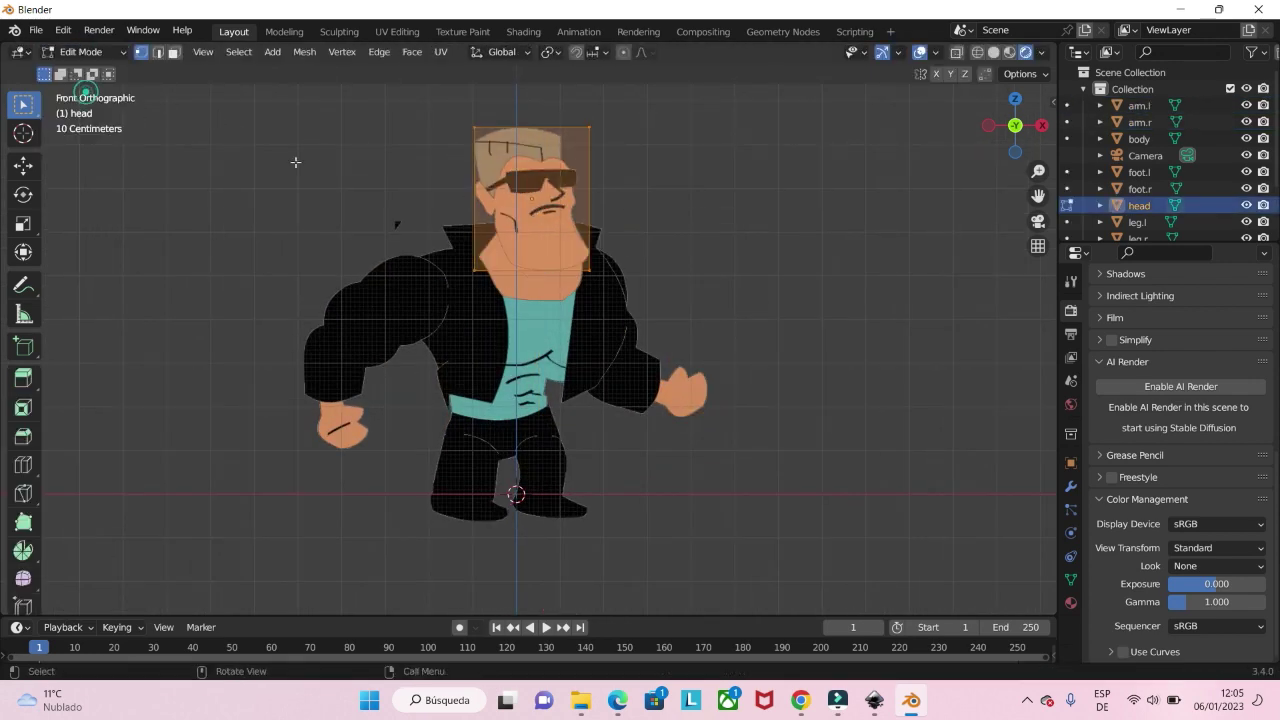
# Isolate the body plane by hiding all other objects, and enter Edit Mode on it.
pyautogui.click(549, 306)
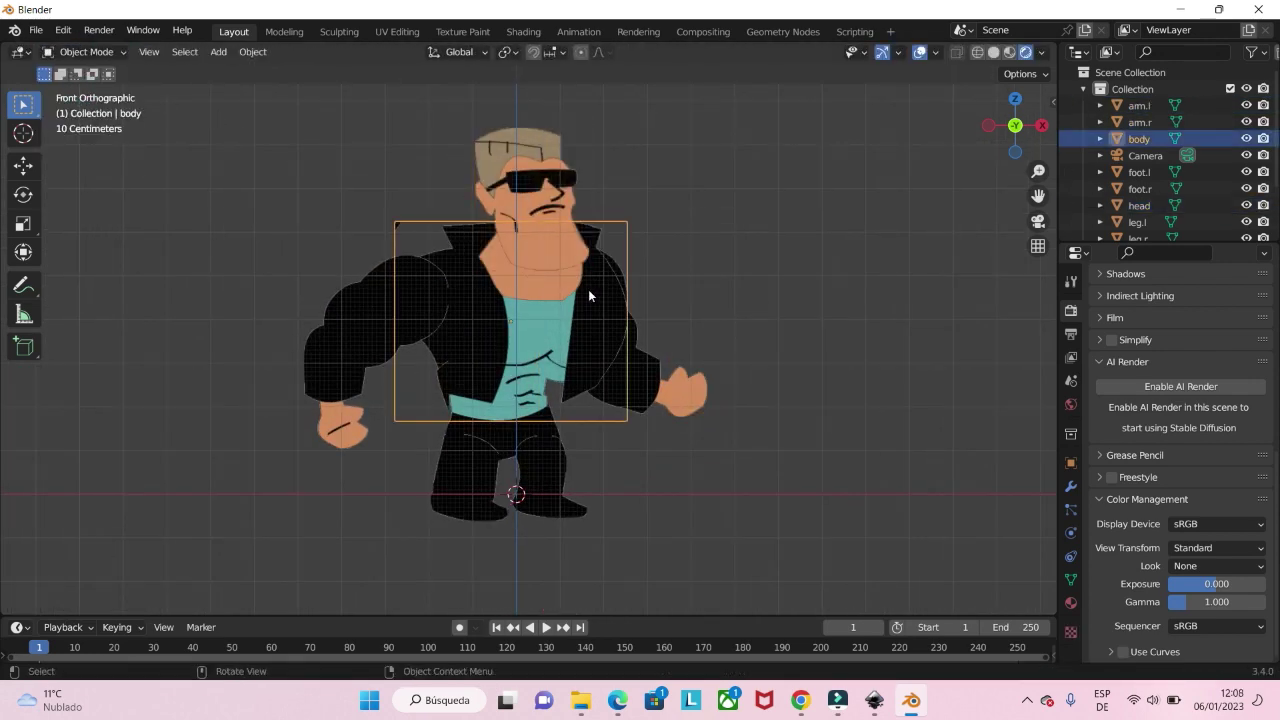
pyautogui.hotkey('shift', 'h')
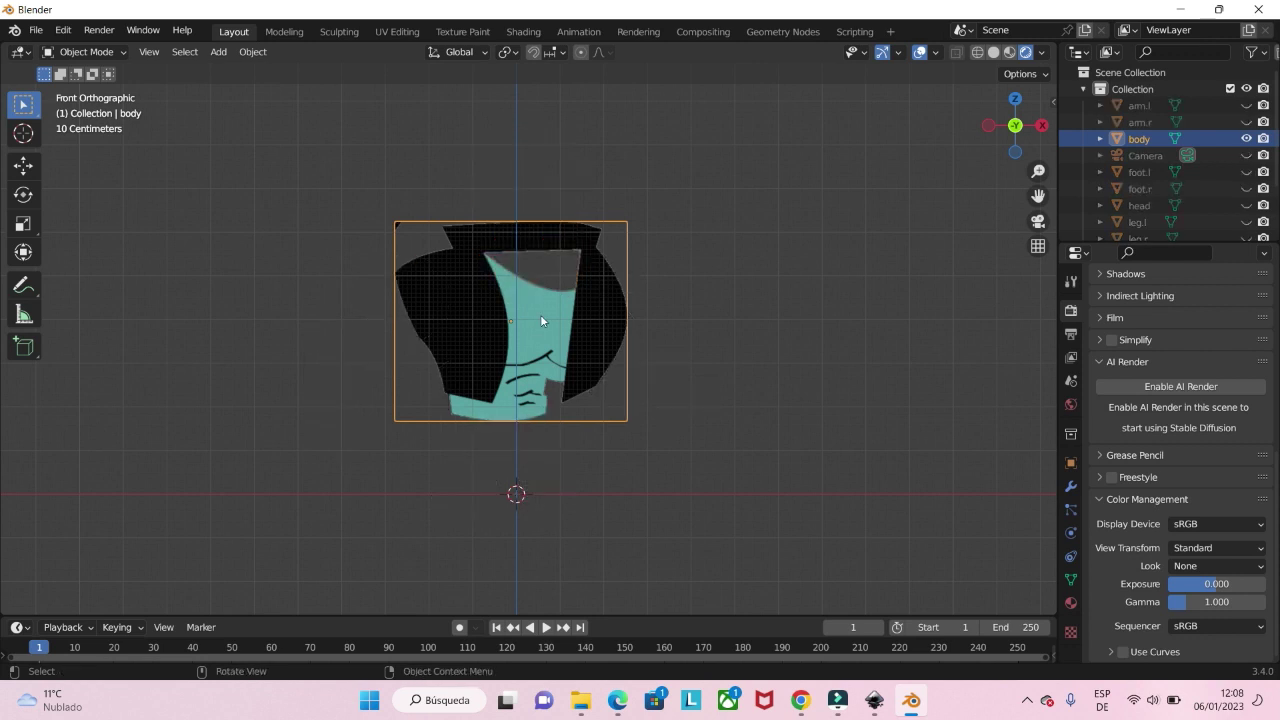
pyautogui.click(87, 52)
pyautogui.click(109, 72)
pyautogui.scroll(2, 425, 257)
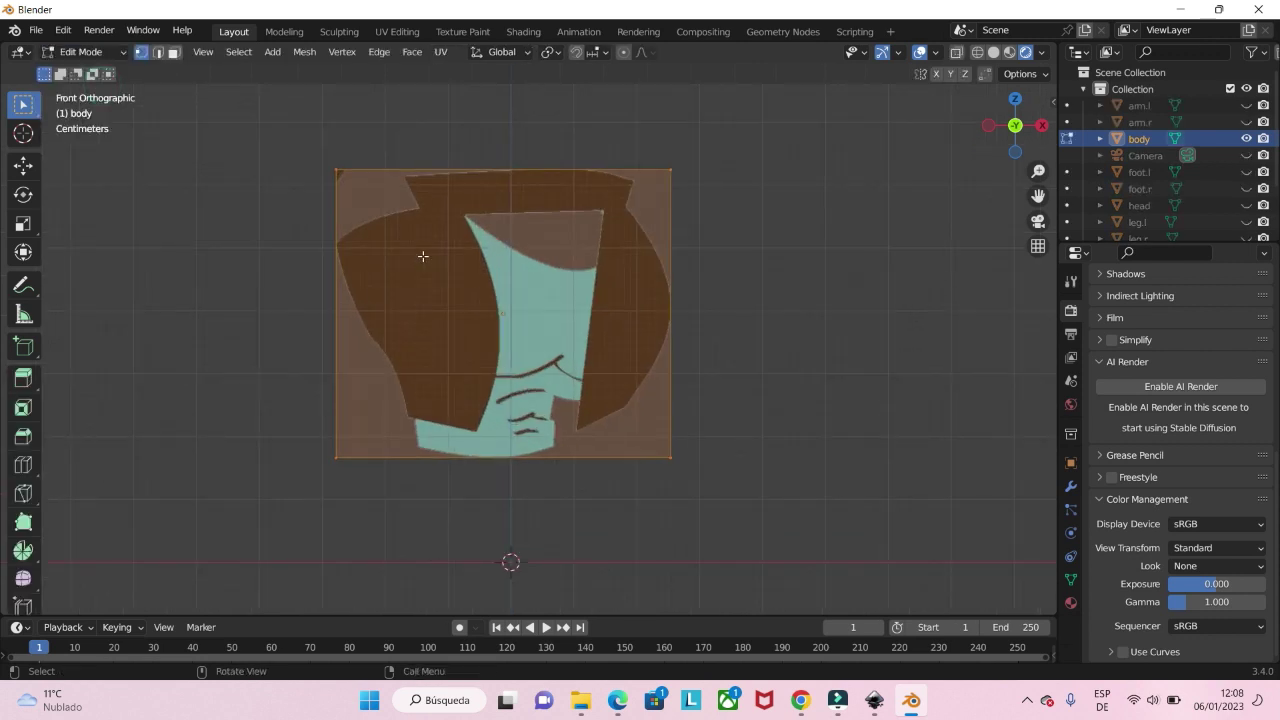
# Knife-cut the upper-left corner of the body plane, following the jacket's shoulder and collar outline.
pyautogui.press('k')
pyautogui.click(336, 224)
pyautogui.click(400, 198)
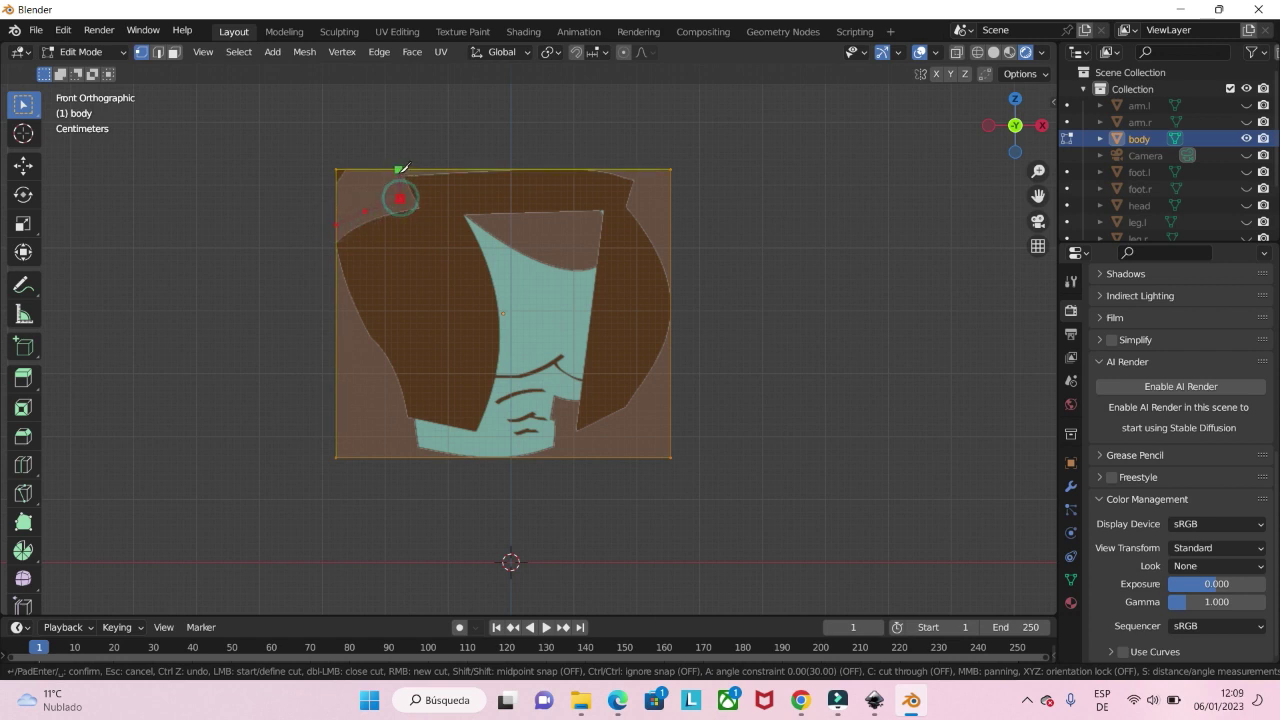
pyautogui.click(392, 170)
pyautogui.press('Return')
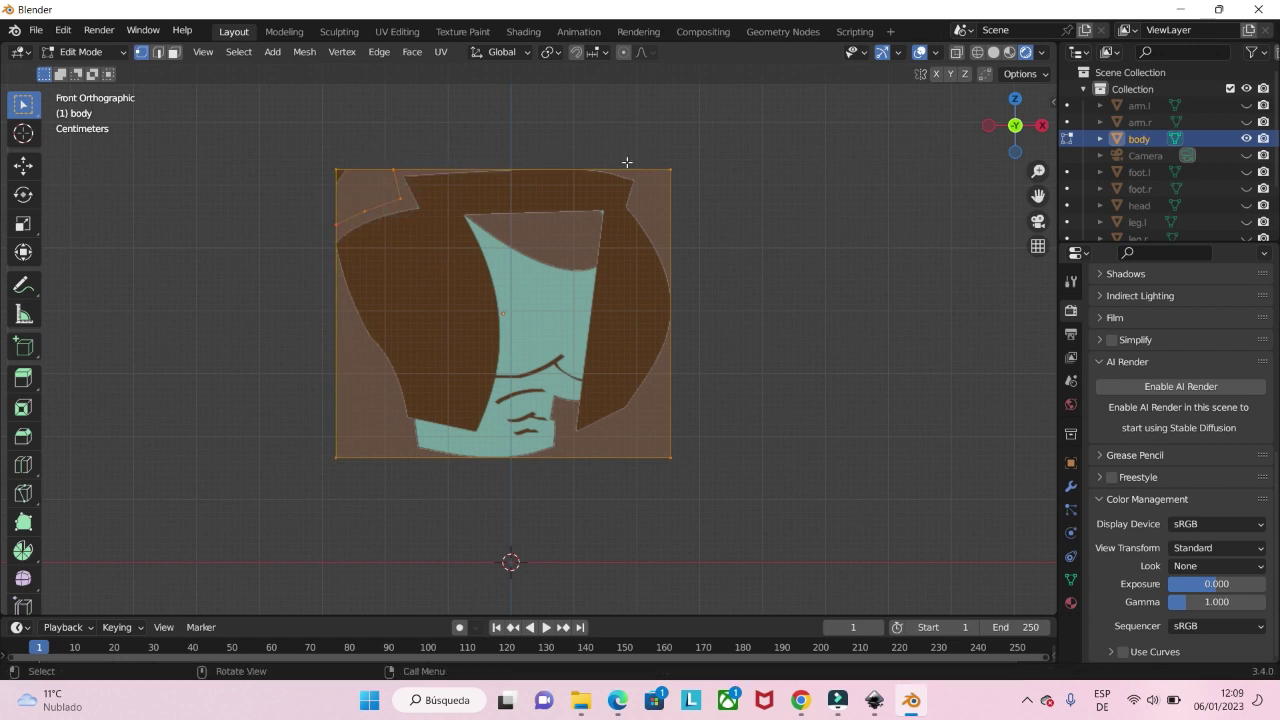
# Knife-cut the upper-right corner of the body plane along the jacket's collar and shoulder outline.
pyautogui.press('k')
pyautogui.click(643, 171)
pyautogui.click(646, 207)
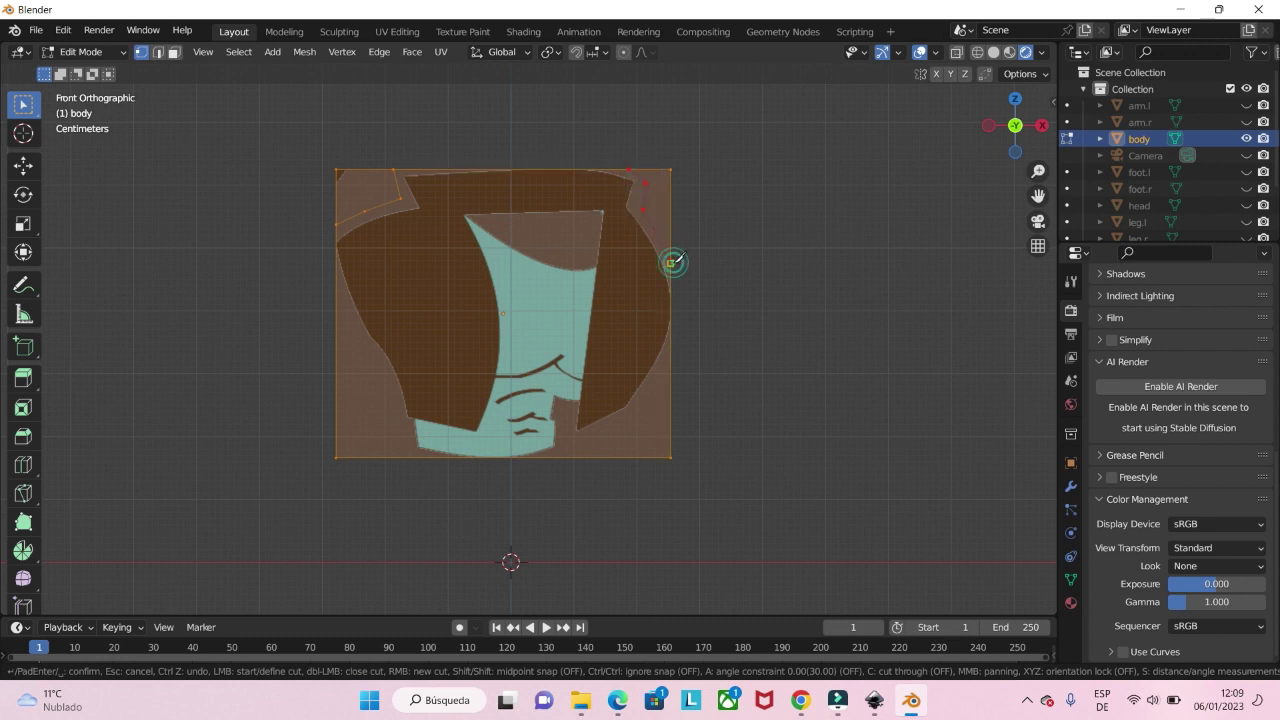
pyautogui.click(670, 263)
pyautogui.press('Return')
# Knife-cut the lower-right corner of the body plane, following the jacket's curve down to the plane's lower edge.
pyautogui.press('k')
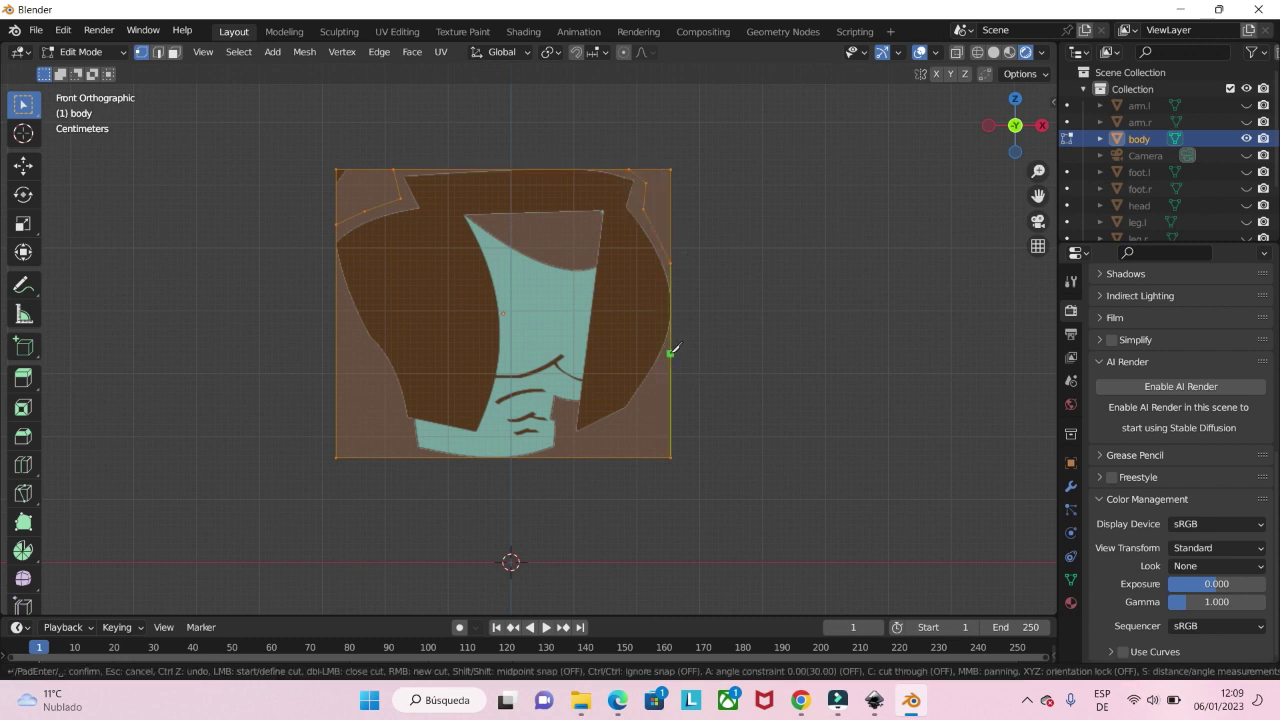
pyautogui.click(670, 354)
pyautogui.click(569, 440)
pyautogui.click(556, 457)
pyautogui.press('Return')
# Knife-cut the lower-left corner of the body plane from its lower edge up along the jacket's side.
pyautogui.press('k')
pyautogui.click(406, 458)
pyautogui.click(398, 421)
pyautogui.click(380, 369)
pyautogui.click(358, 331)
pyautogui.click(337, 288)
pyautogui.press('Return')
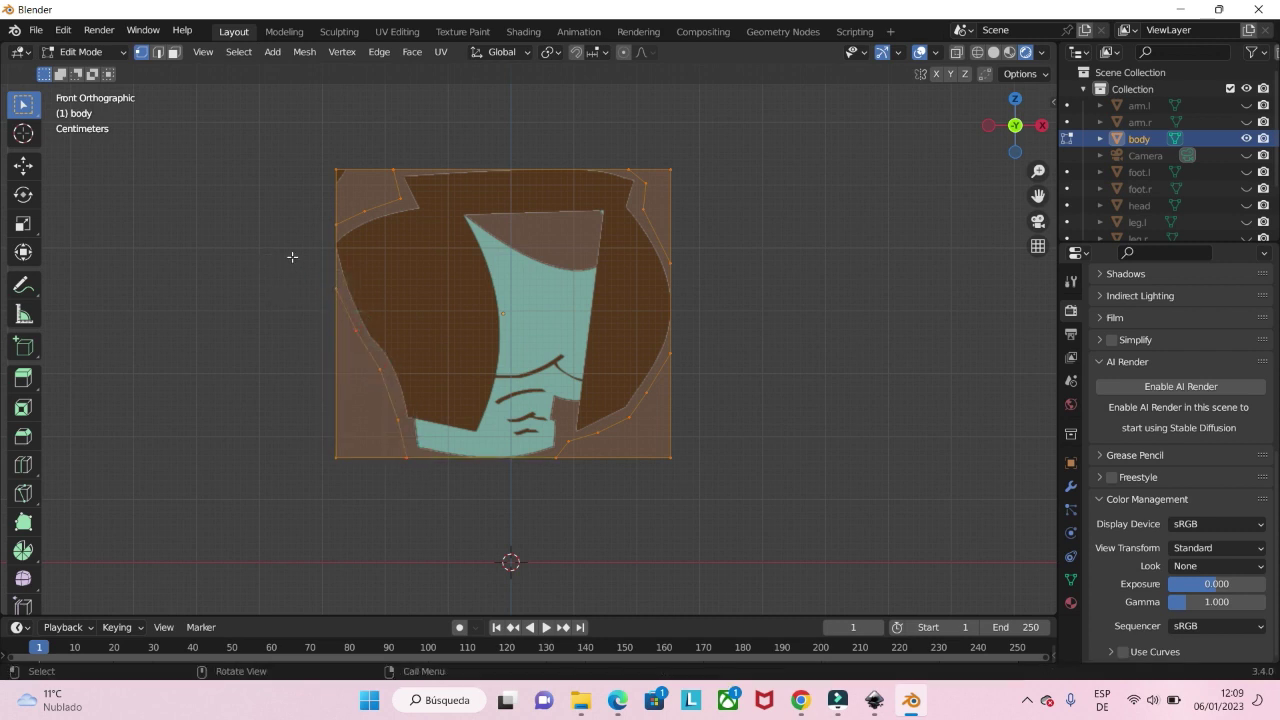
# Select the four cut-off corner faces of the body plane and delete them as faces.
pyautogui.click(173, 52)
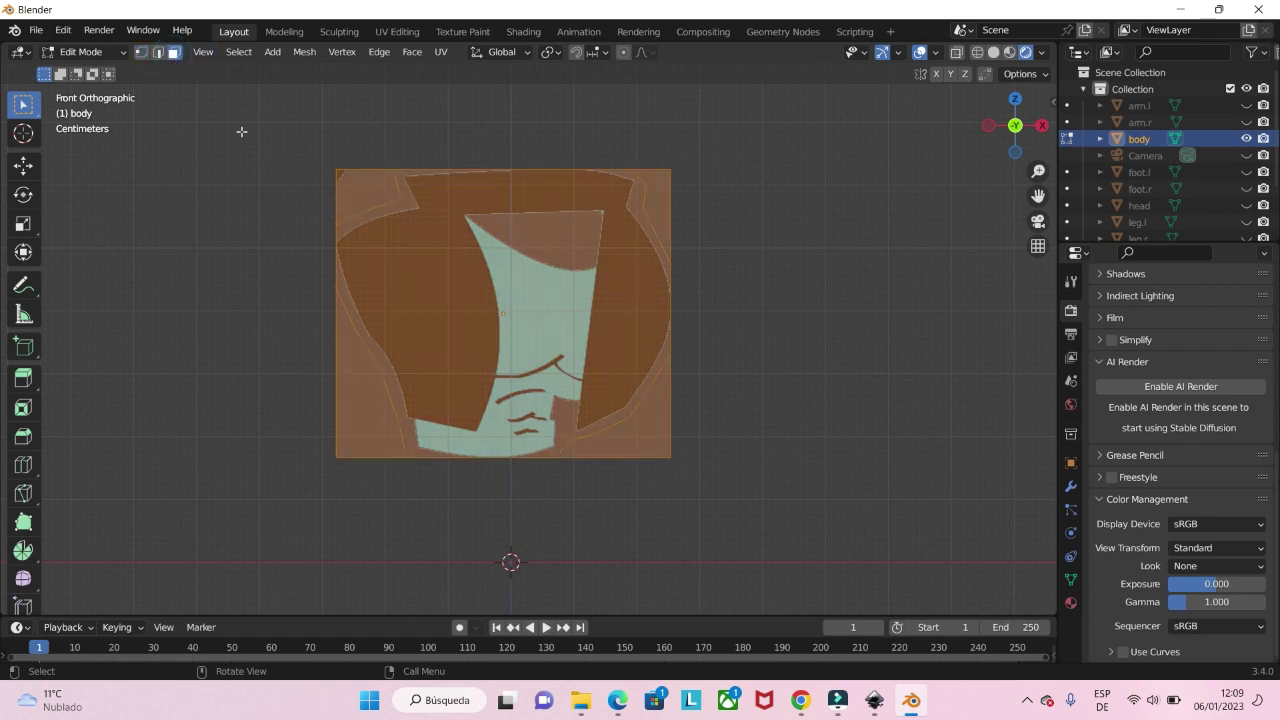
pyautogui.click(840, 376)
pyautogui.click(358, 180)
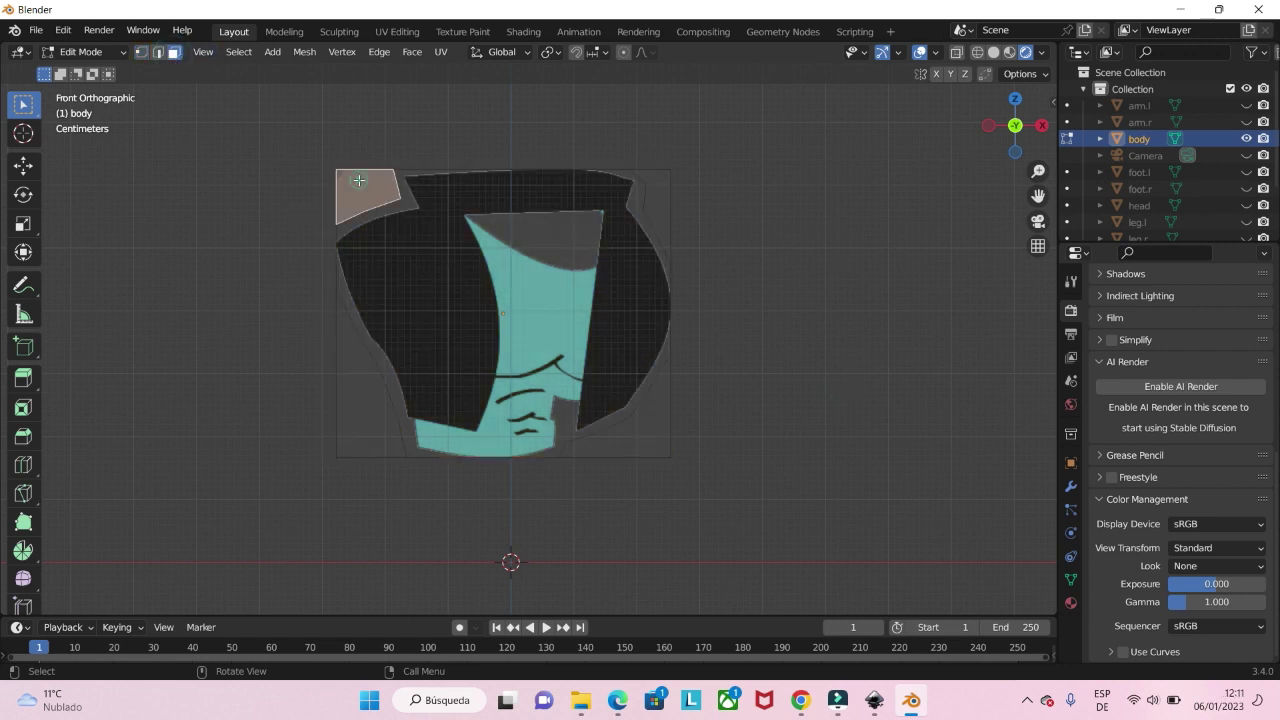
pyautogui.keyDown('shift'); pyautogui.click(654, 196); pyautogui.keyUp('shift')
pyautogui.keyDown('shift'); pyautogui.click(648, 414); pyautogui.keyUp('shift')
pyautogui.keyDown('shift'); pyautogui.click(360, 410); pyautogui.keyUp('shift')
pyautogui.rightClick(360, 410)
pyautogui.press('Escape')
pyautogui.press('x')
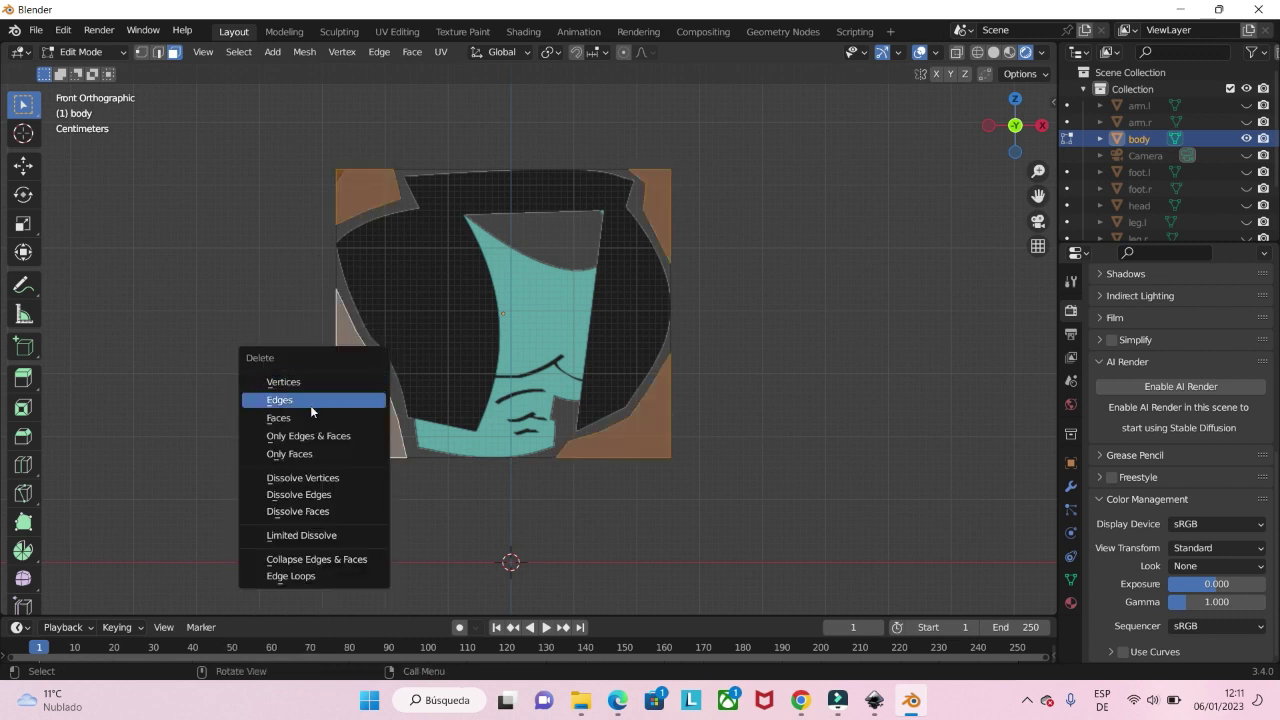
pyautogui.click(303, 416)
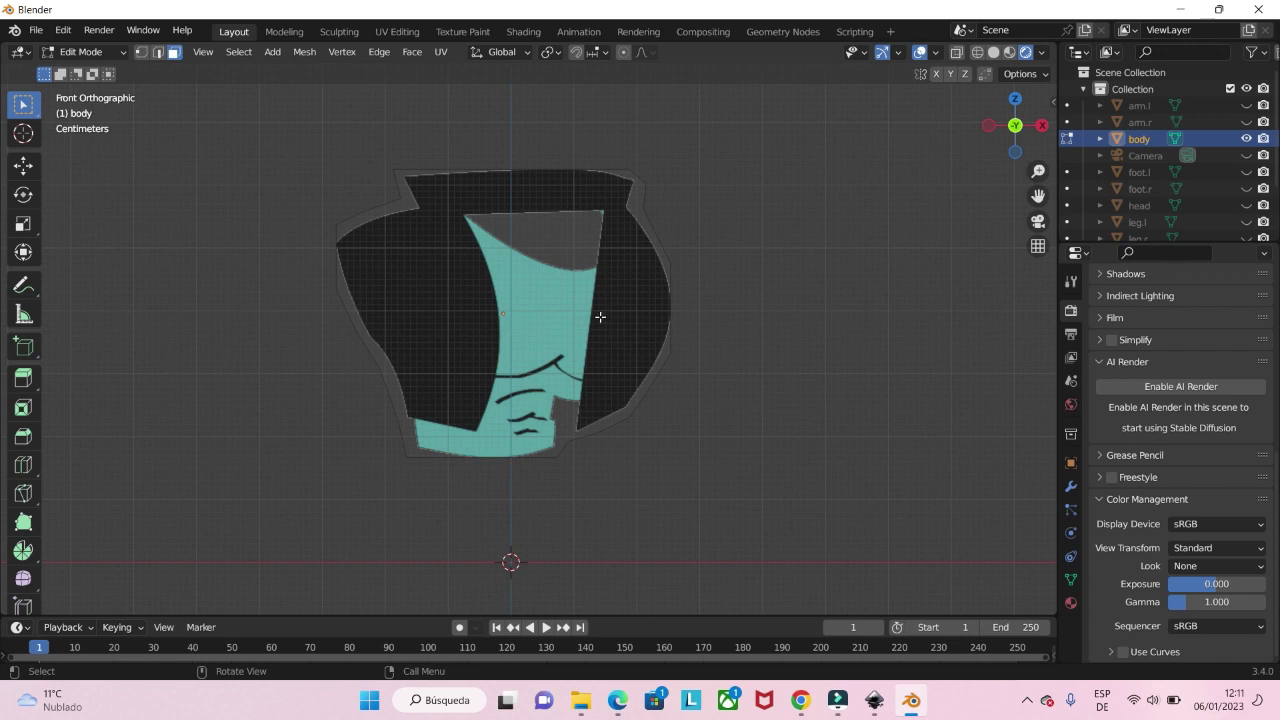
# Select all vertices of the trimmed body mesh and triangulate its faces.
pyautogui.press('f')
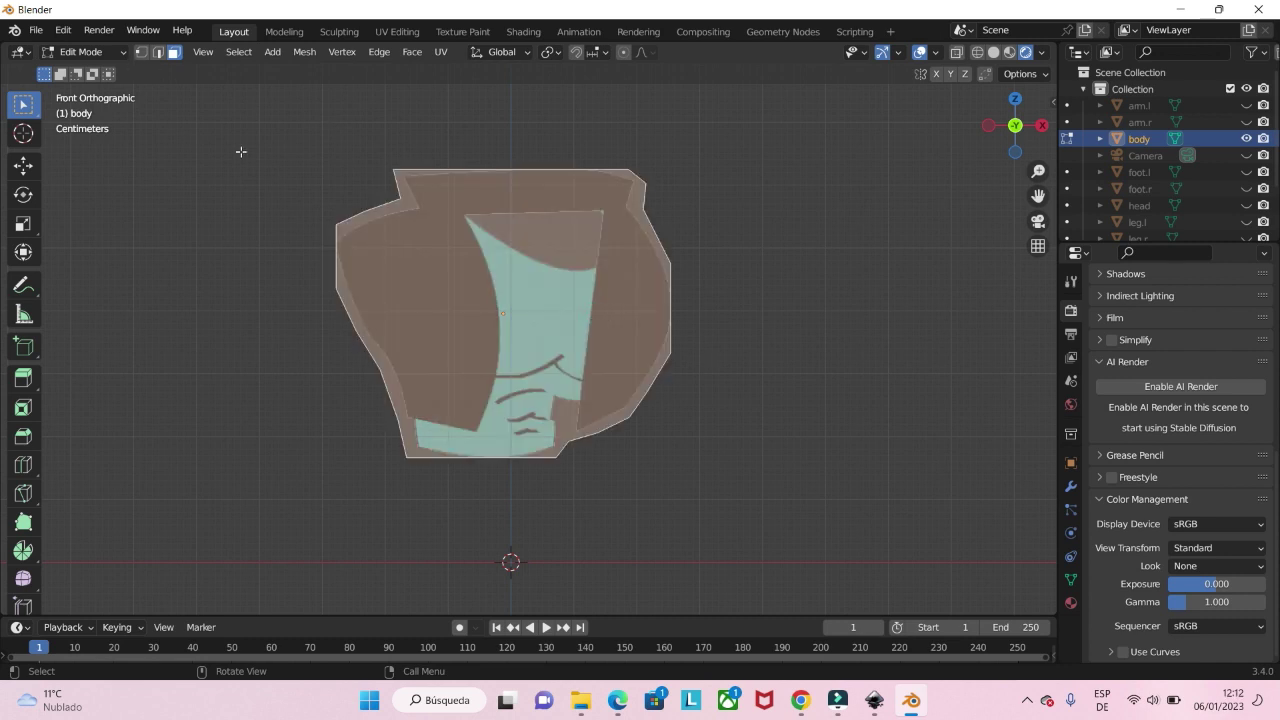
pyautogui.click(142, 53)
pyautogui.moveTo(255, 134); pyautogui.dragTo(804, 514)
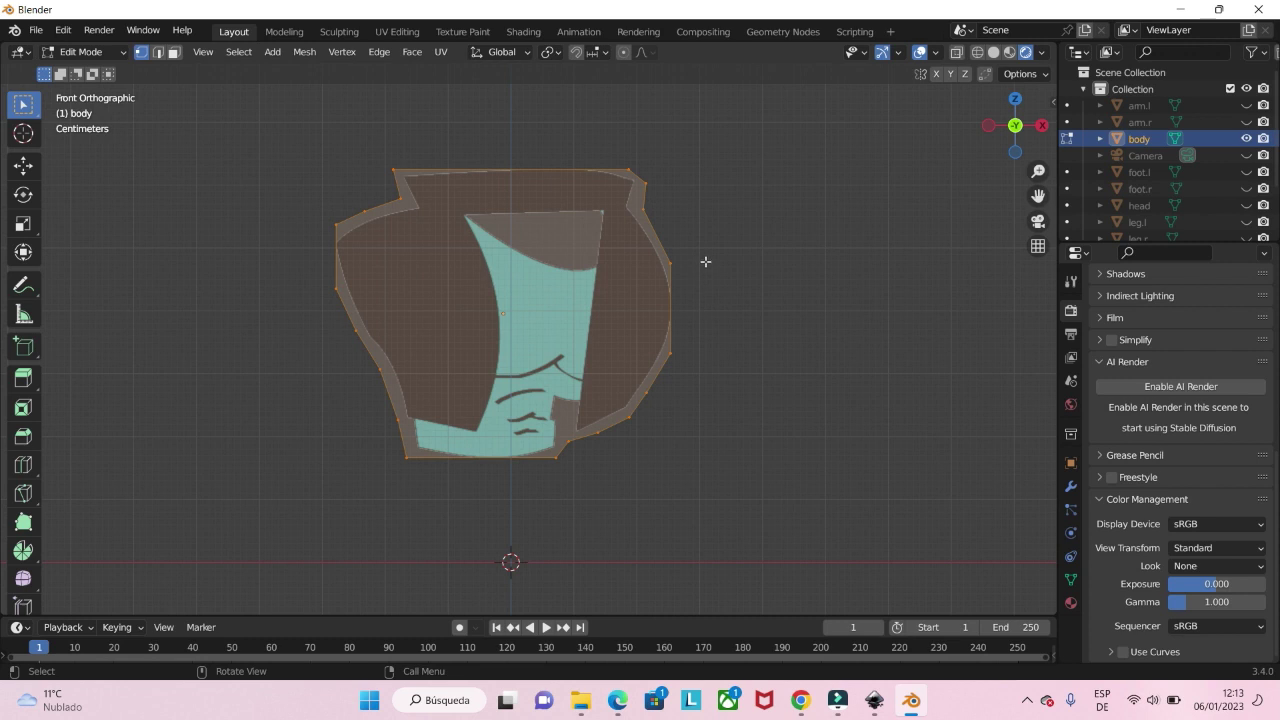
pyautogui.scroll(1, 705, 261)
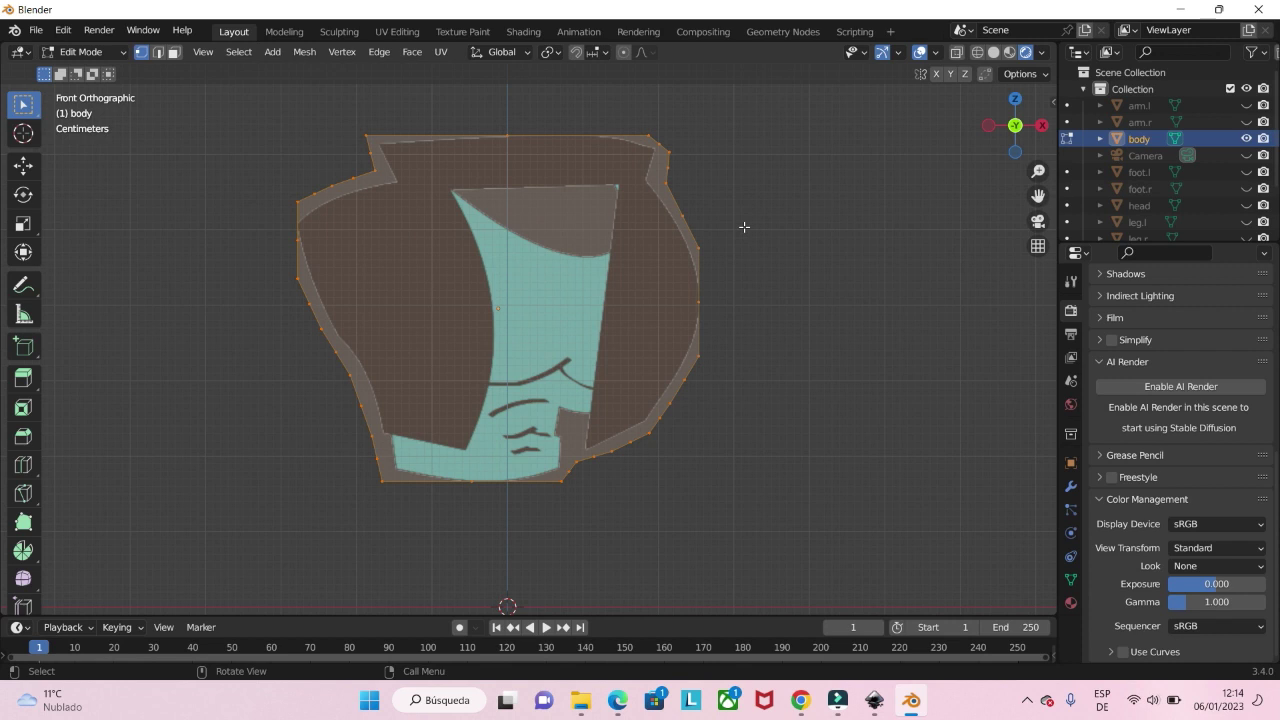
pyautogui.hotkey('ctrl', 't')
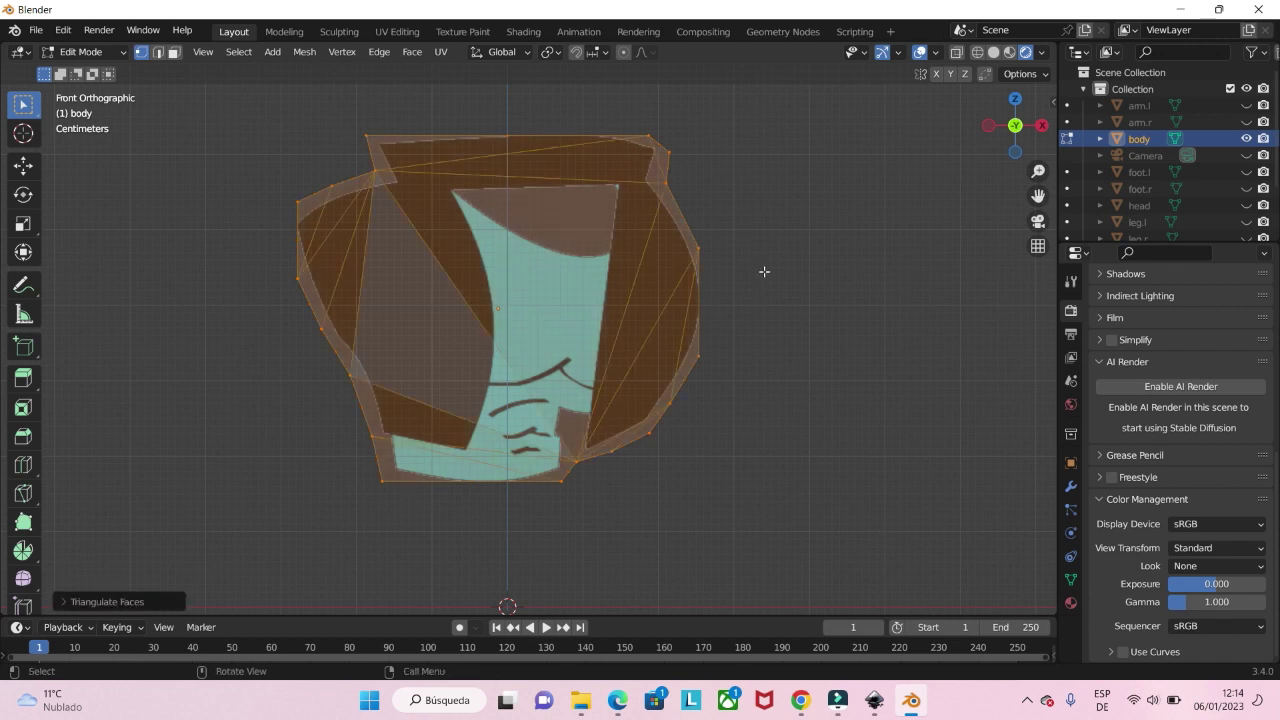
# Subdivide the triangulated body mesh with the number of cuts set to 10.
pyautogui.press('c')
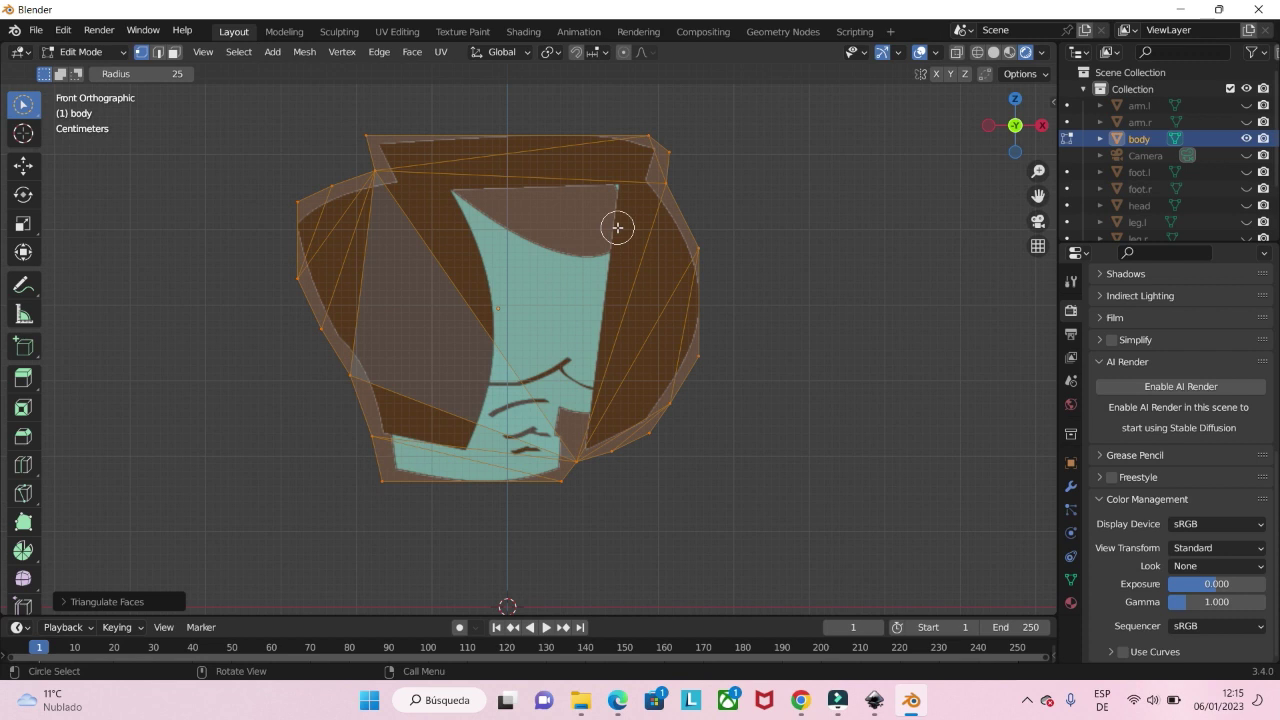
pyautogui.rightClick(638, 202)
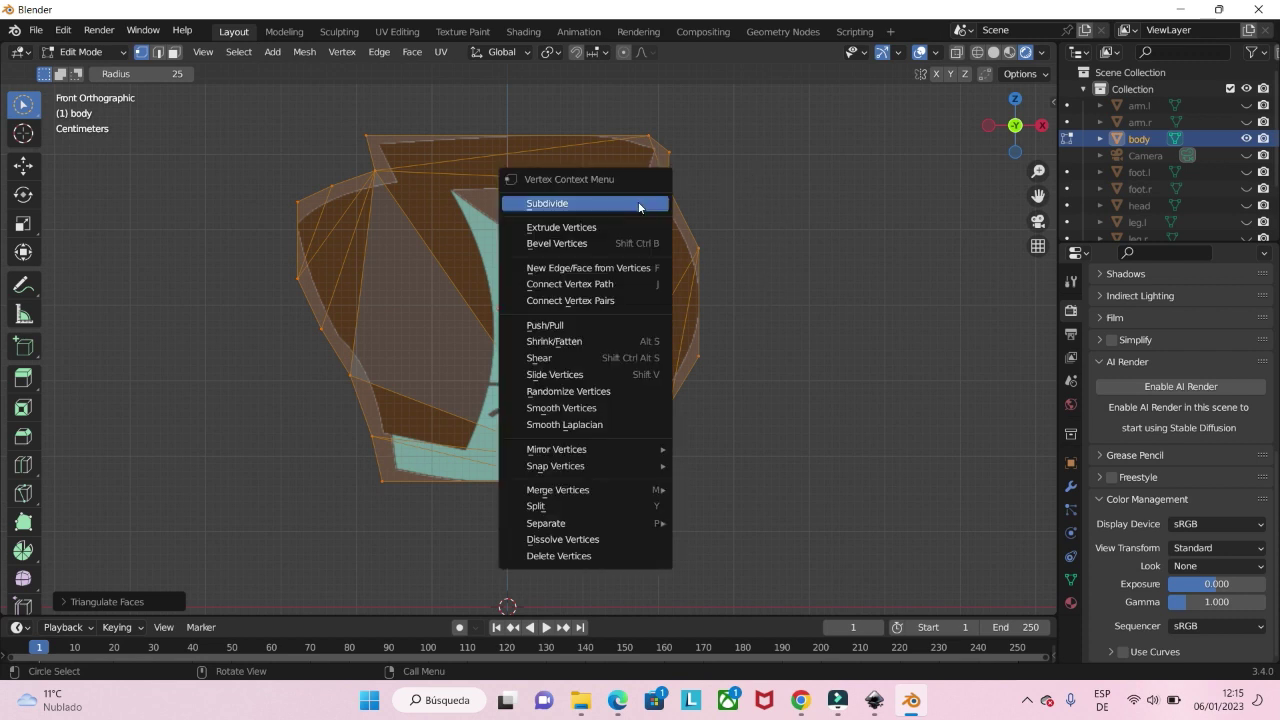
pyautogui.click(638, 203)
pyautogui.click(110, 601)
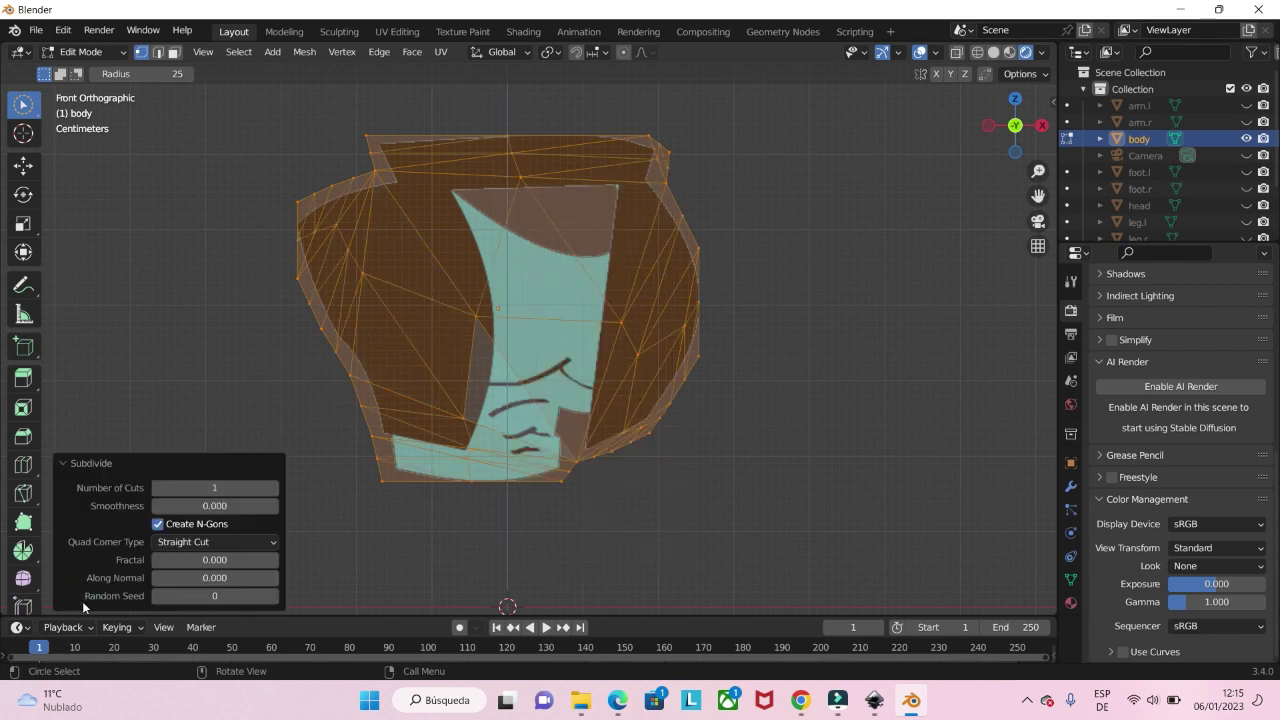
pyautogui.click(214, 488)
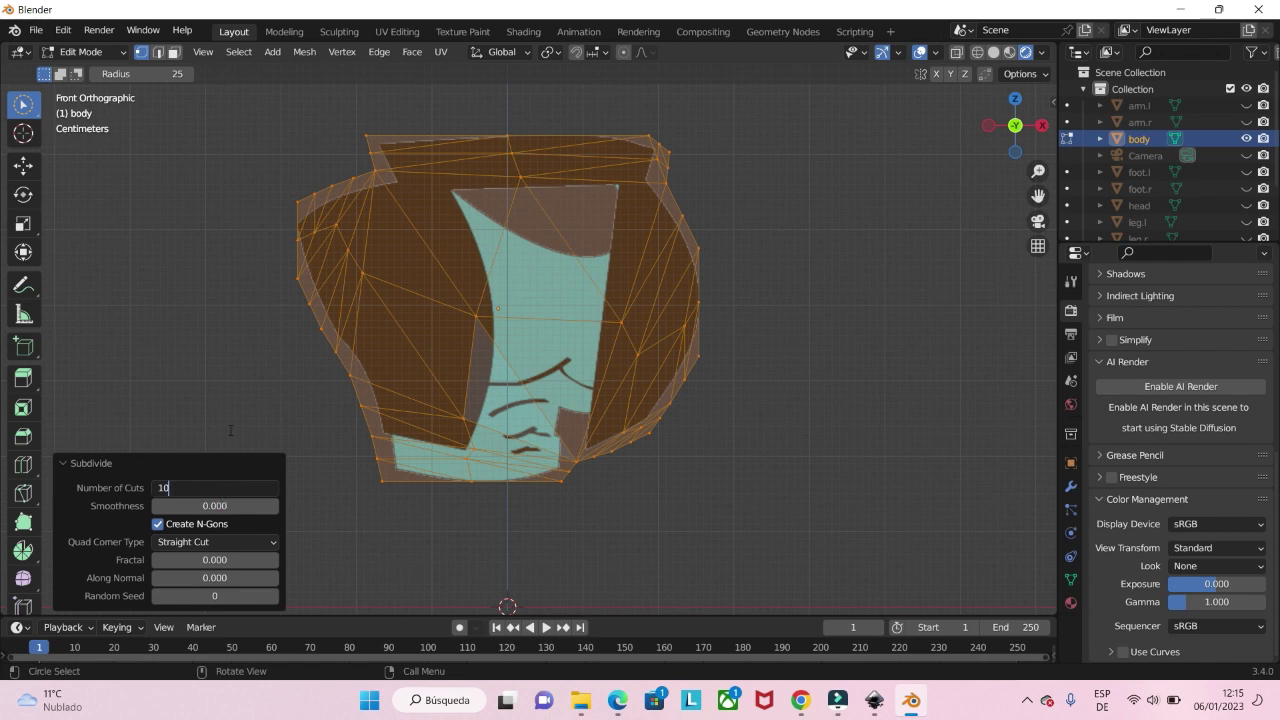
pyautogui.write('0')
pyautogui.press('Return')
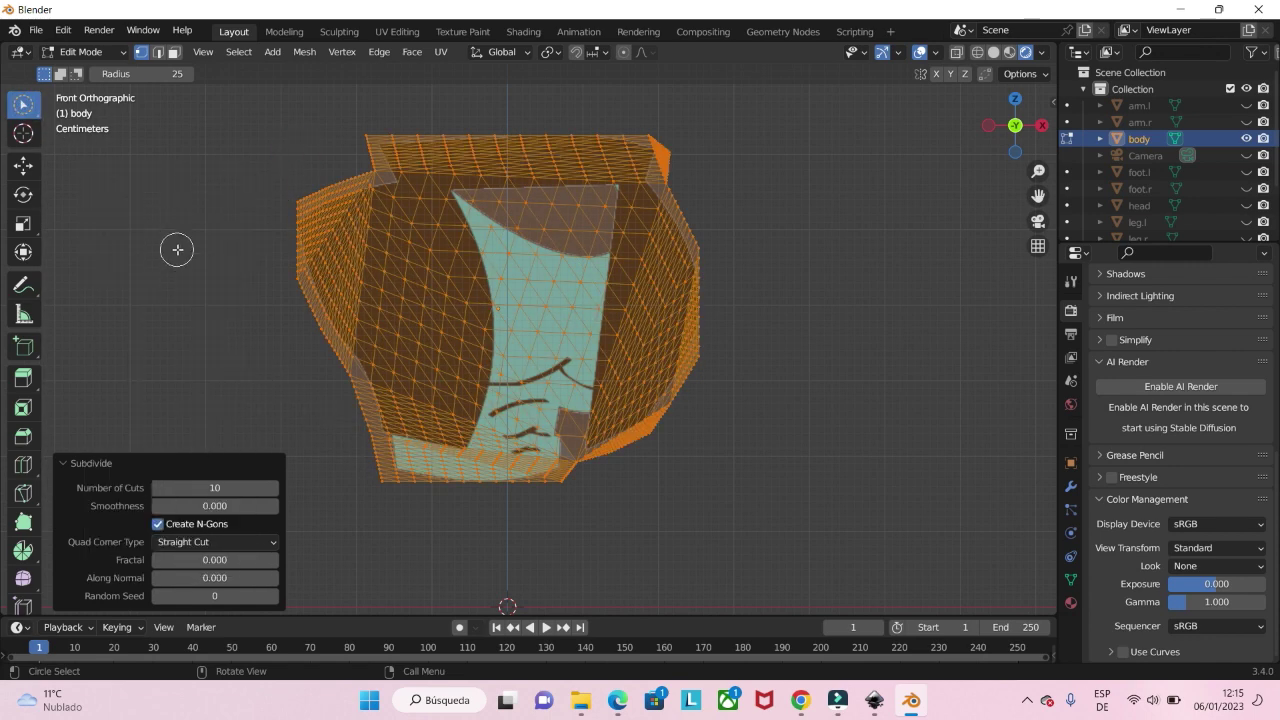
pyautogui.scroll(-3, 143, 222)
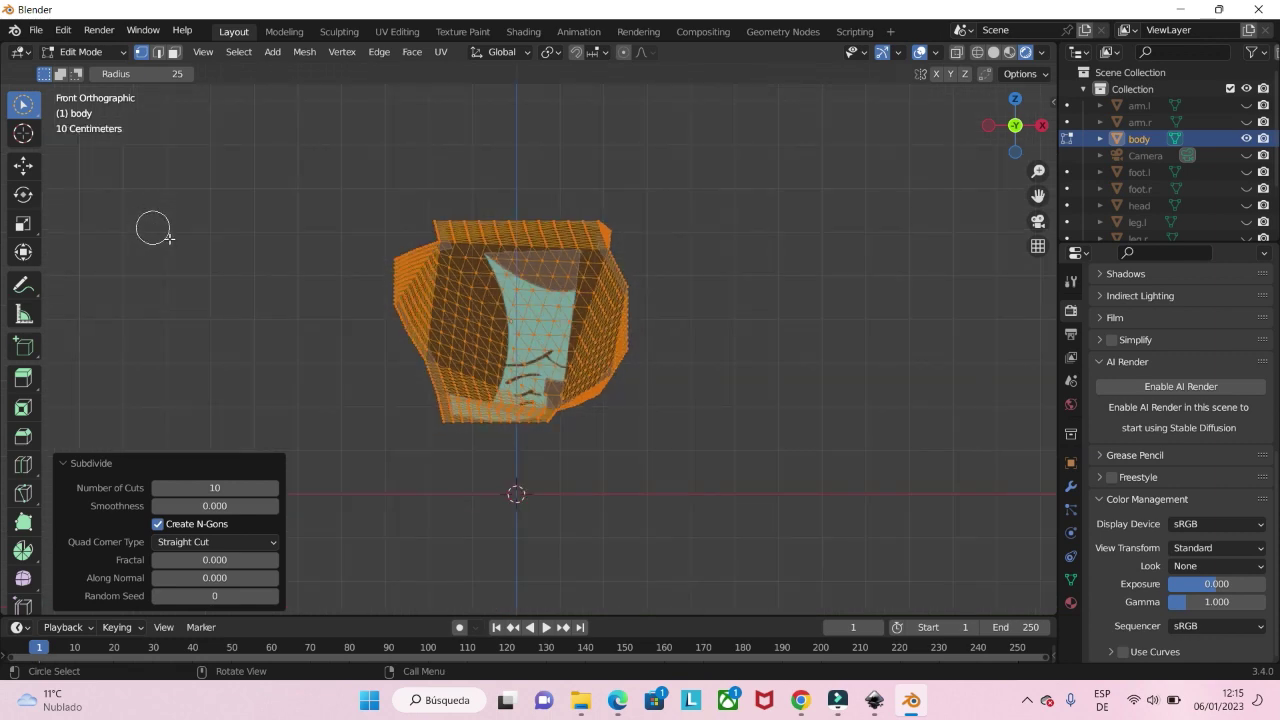
pyautogui.scroll(4, 330, 246)
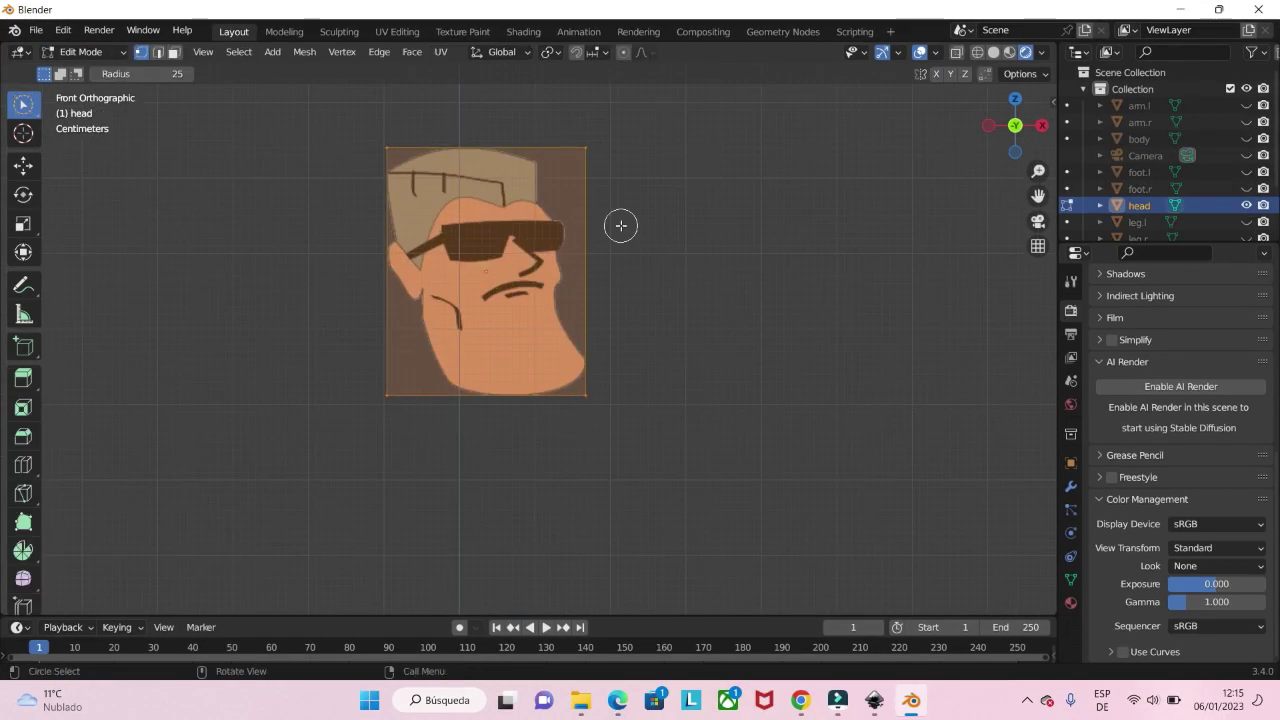
pyautogui.scroll(3, 686, 443)
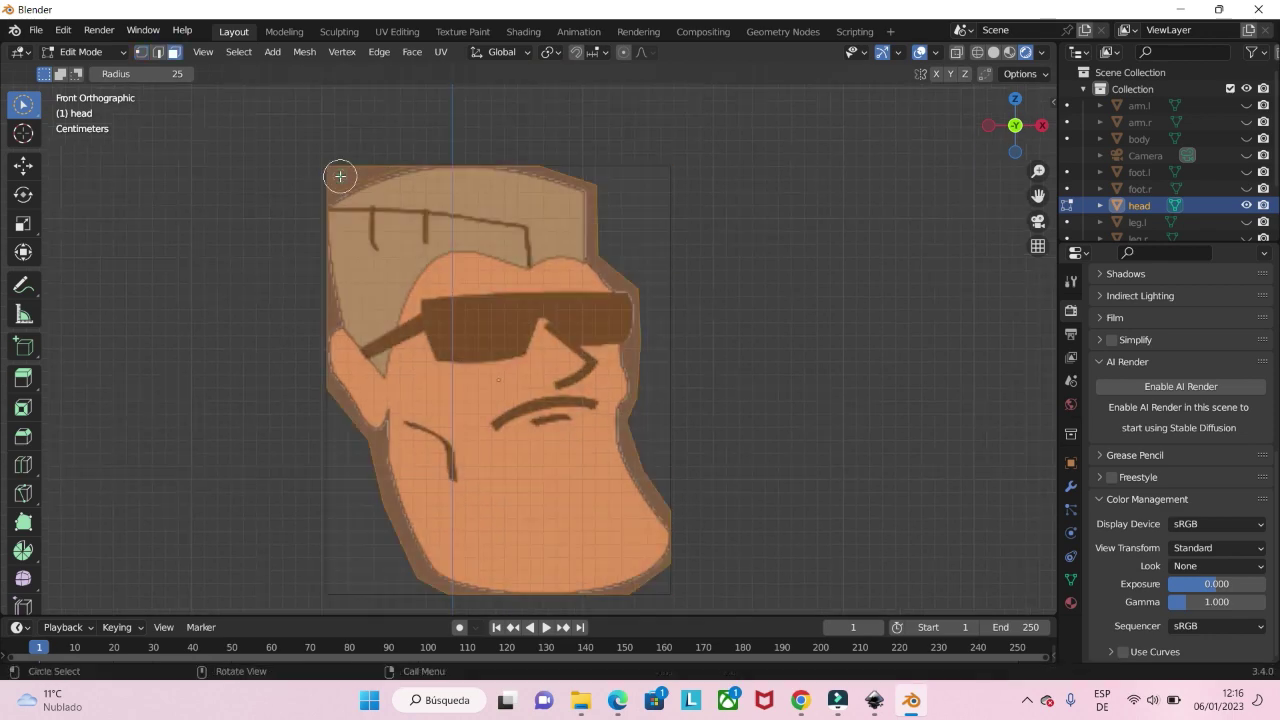
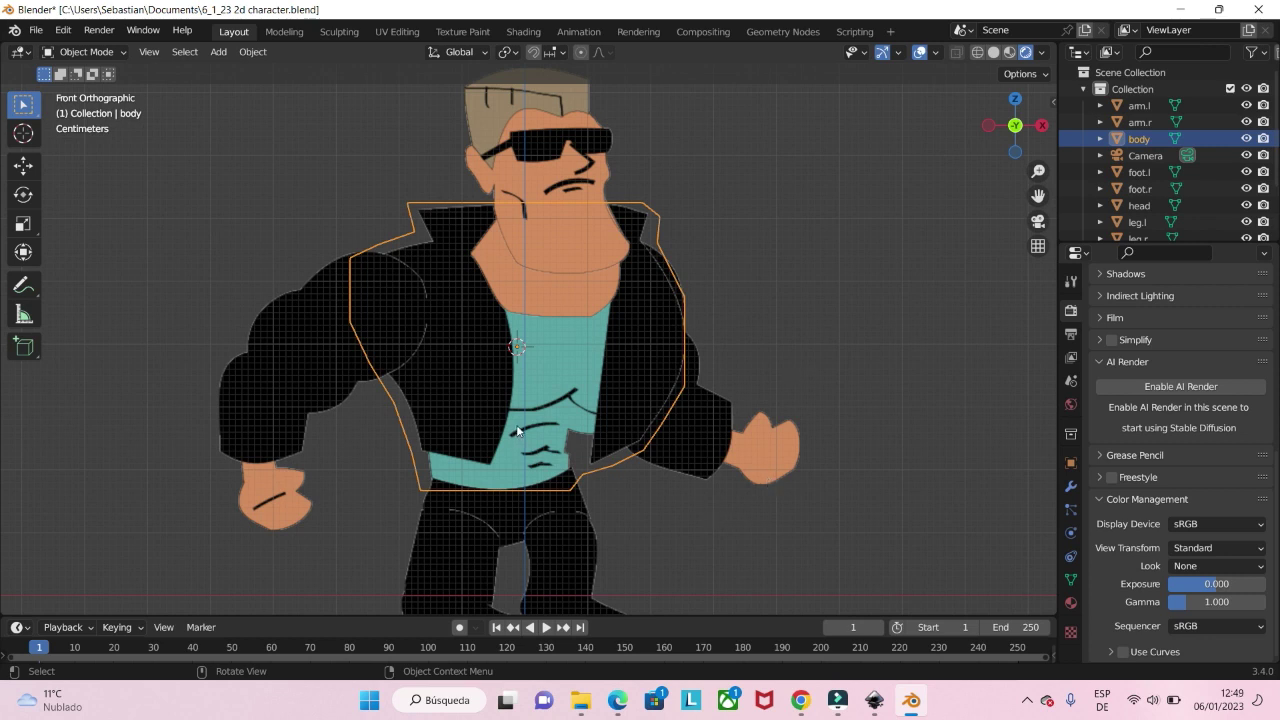
# Add a single-bone armature at the 3D cursor on the character's chest.
pyautogui.hotkey('shift', 'a')
pyautogui.click(442, 466)
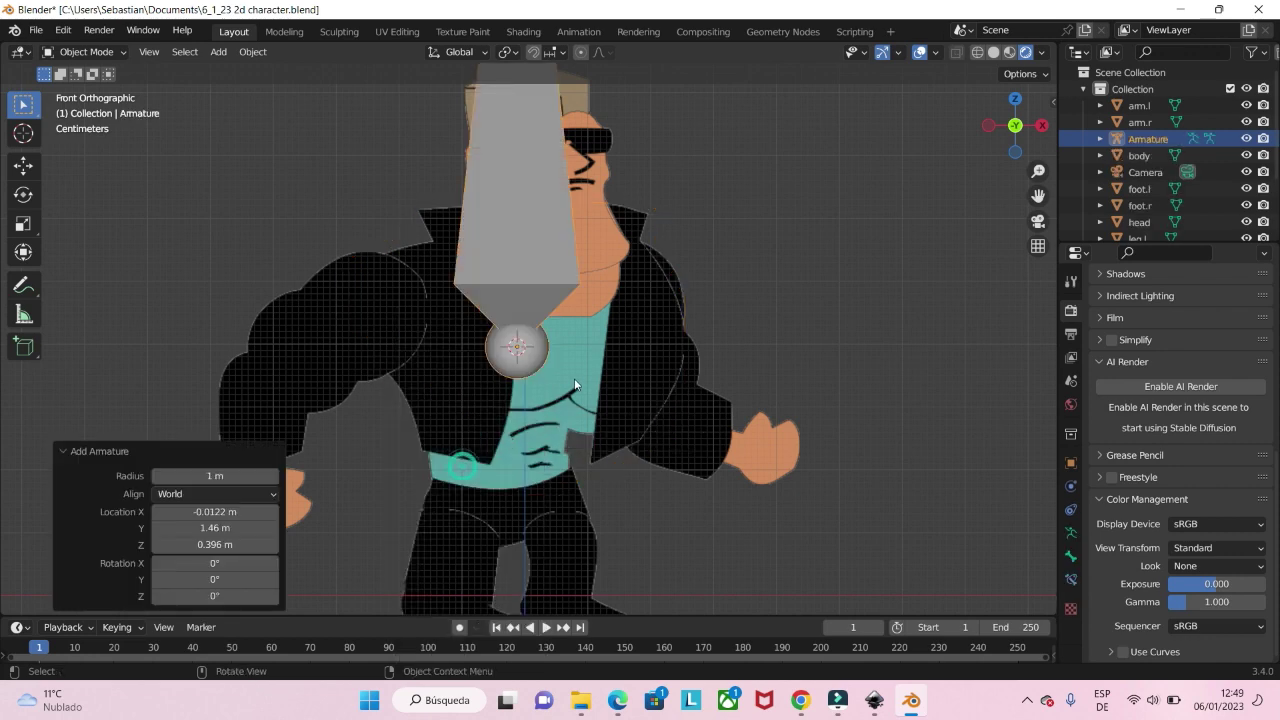
pyautogui.scroll(-2, 546, 368)
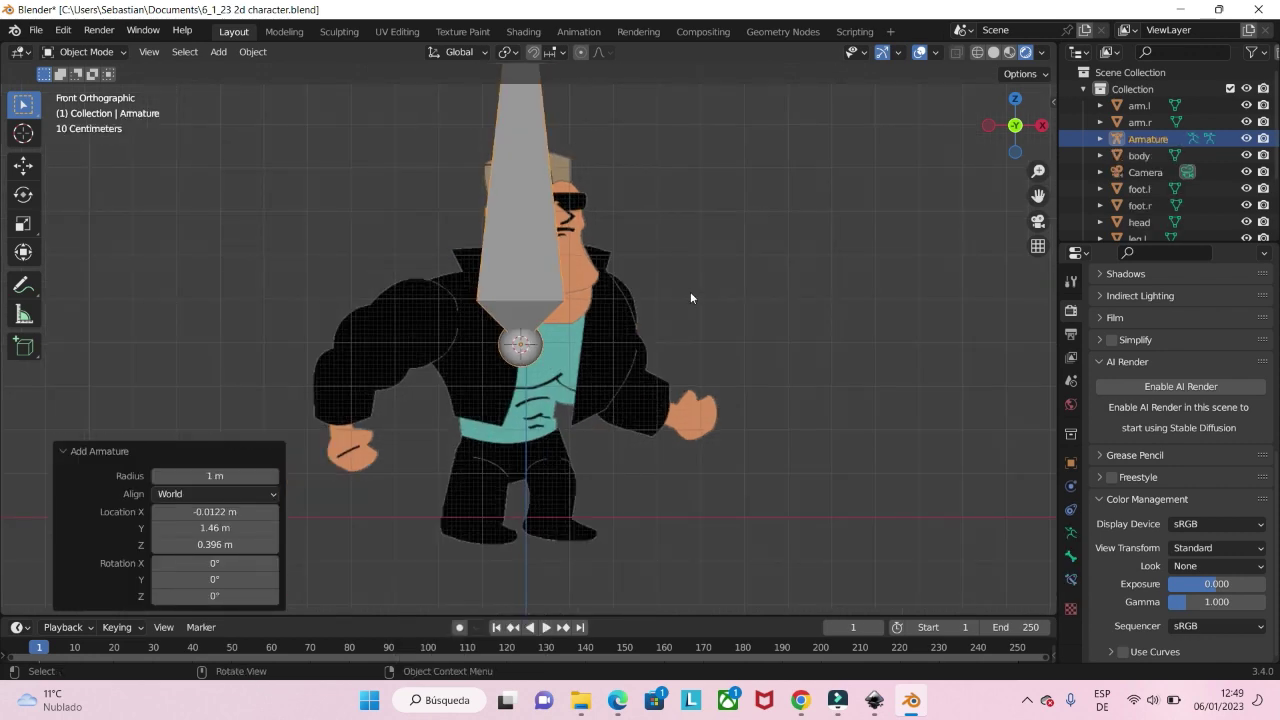
# Enable In Front in the armature's viewport display, inspect it in perspective and return to the front view.
pyautogui.click(1071, 532)
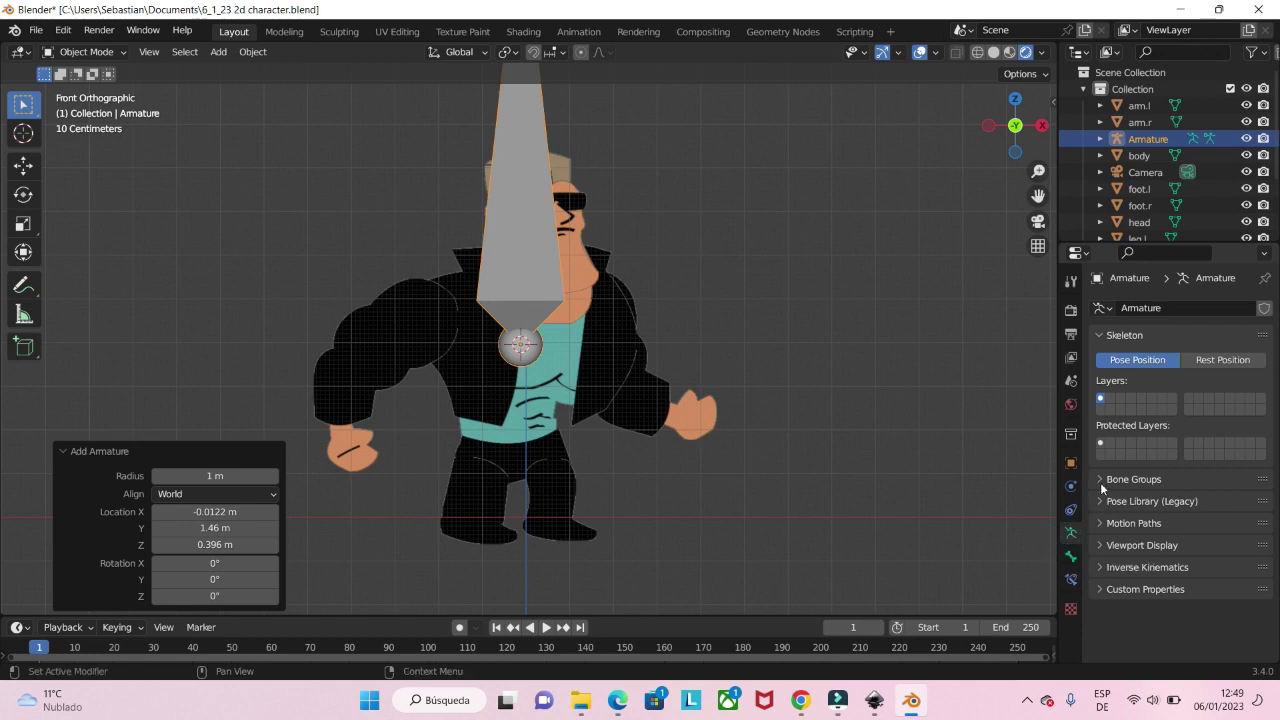
pyautogui.click(1098, 545)
pyautogui.scroll(-2, 1099, 551)
pyautogui.moveTo(610, 325); pyautogui.dragTo(586, 340, button='middle')
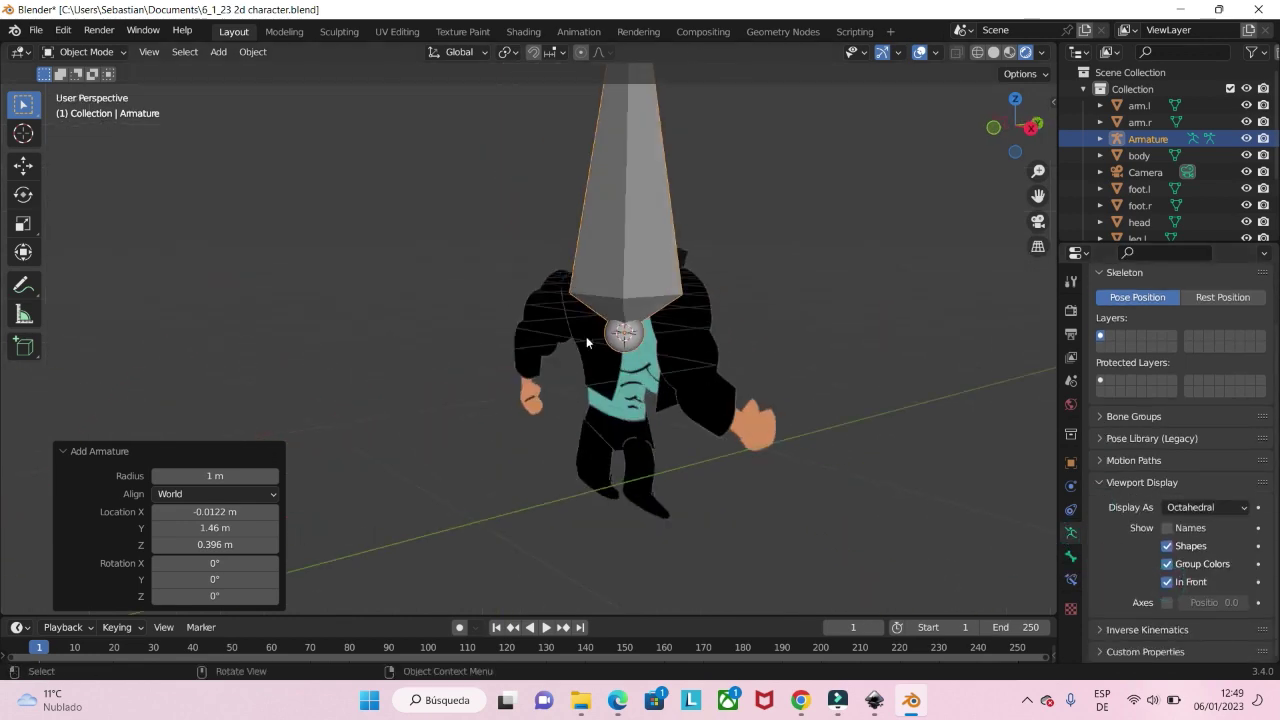
pyautogui.press('KP_1')
# Enter Edit Mode on the armature and scale the bone down to roughly the height of the torso's lower half.
pyautogui.scroll(-2, 611, 303)
pyautogui.keyDown('shift'); pyautogui.moveTo(630, 259); pyautogui.dragTo(602, 354, button='middle'); pyautogui.keyUp('shift')
pyautogui.click(68, 57)
pyautogui.click(71, 68)
pyautogui.click(72, 52)
pyautogui.click(74, 88)
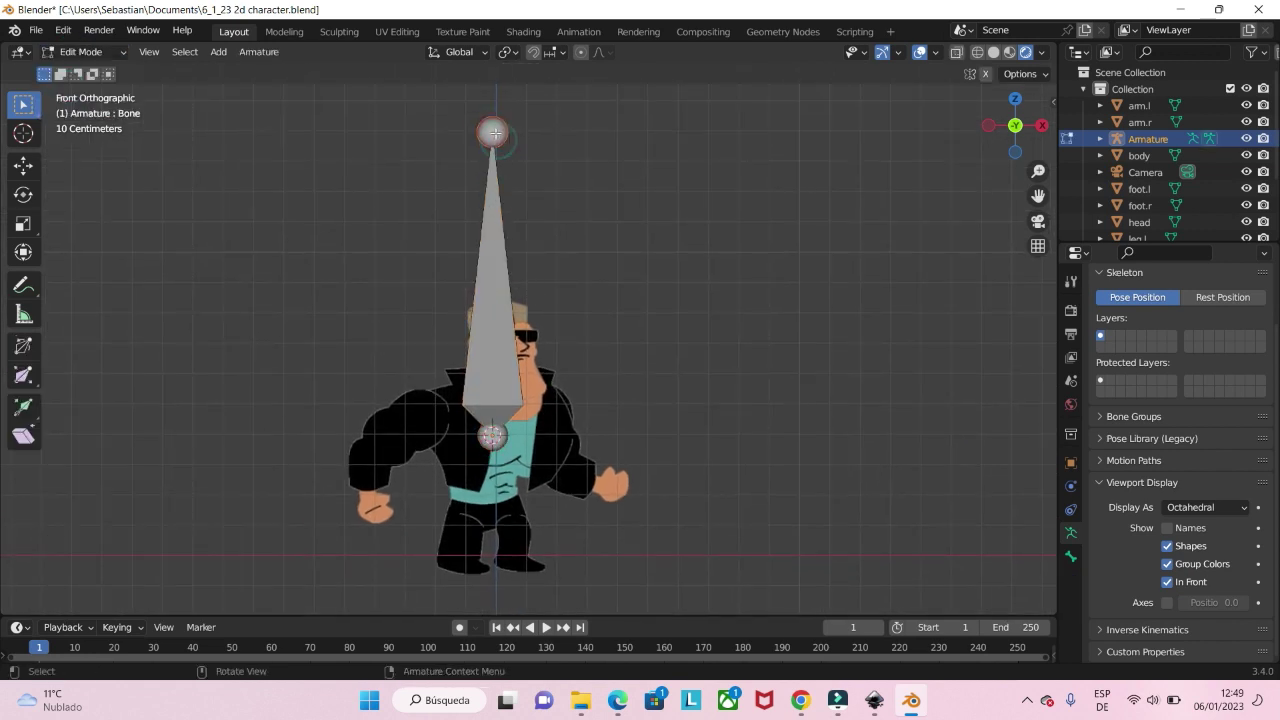
pyautogui.press('s')
pyautogui.click(539, 440)
pyautogui.scroll(2, 537, 407)
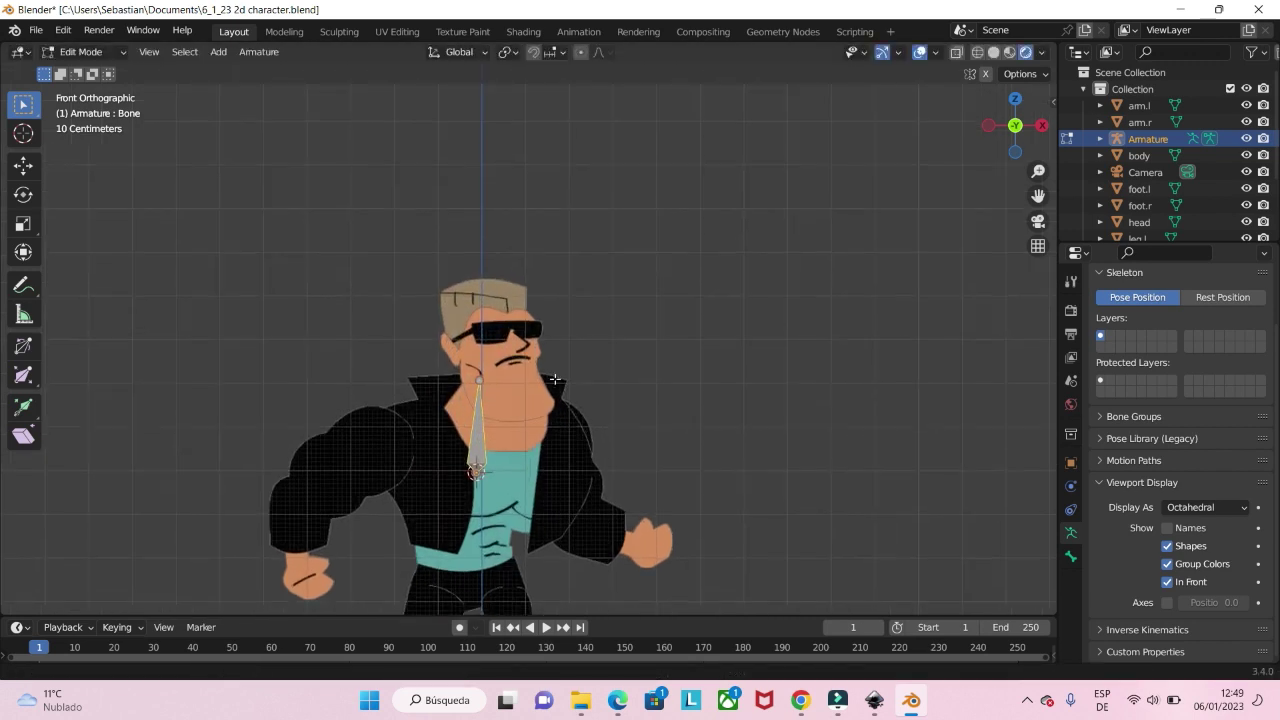
# Move the bone down so it runs from the hips to the mid-torso, and shift its tip about 0.012 m along X.
pyautogui.keyDown('shift'); pyautogui.moveTo(537, 407); pyautogui.dragTo(621, 229, button='middle'); pyautogui.keyUp('shift')
pyautogui.press('g')
pyautogui.click(568, 336)
pyautogui.click(561, 325)
pyautogui.press('g')
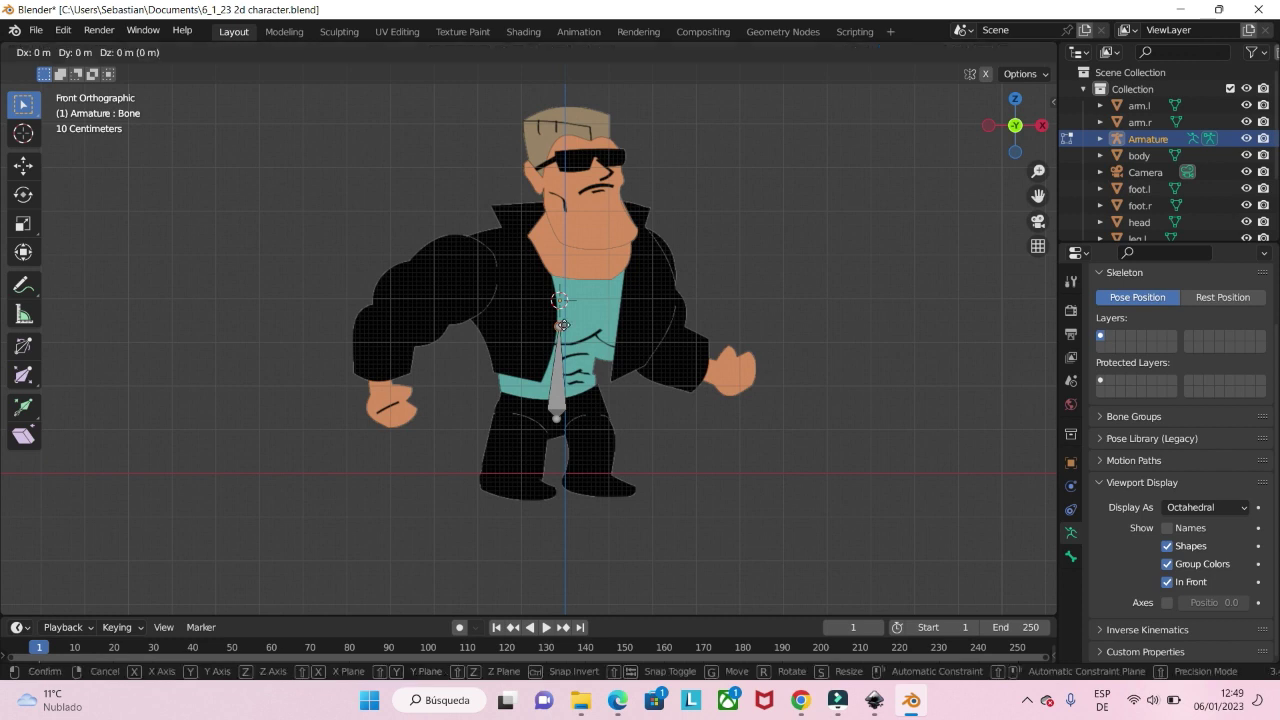
pyautogui.click(566, 326)
# Extrude a chest bone ending at the chin, and from it a head bone rising about 0.31 m to the hair.
pyautogui.press('e')
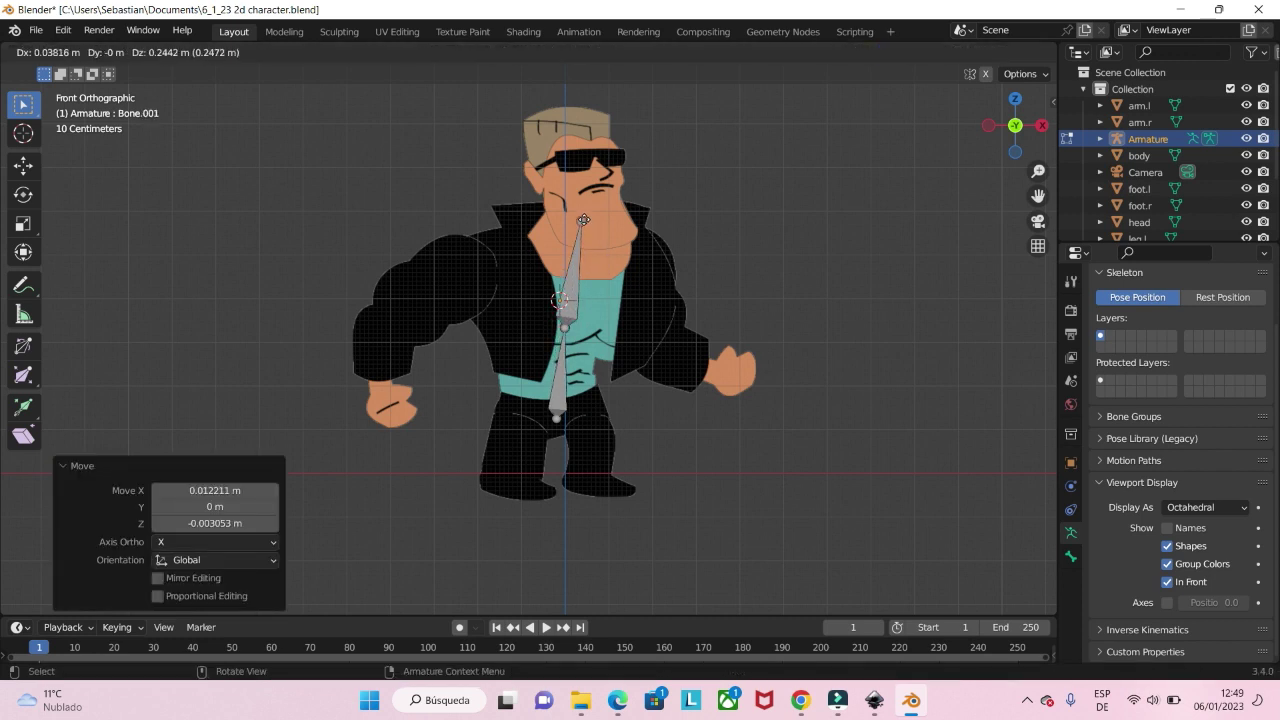
pyautogui.click(580, 217)
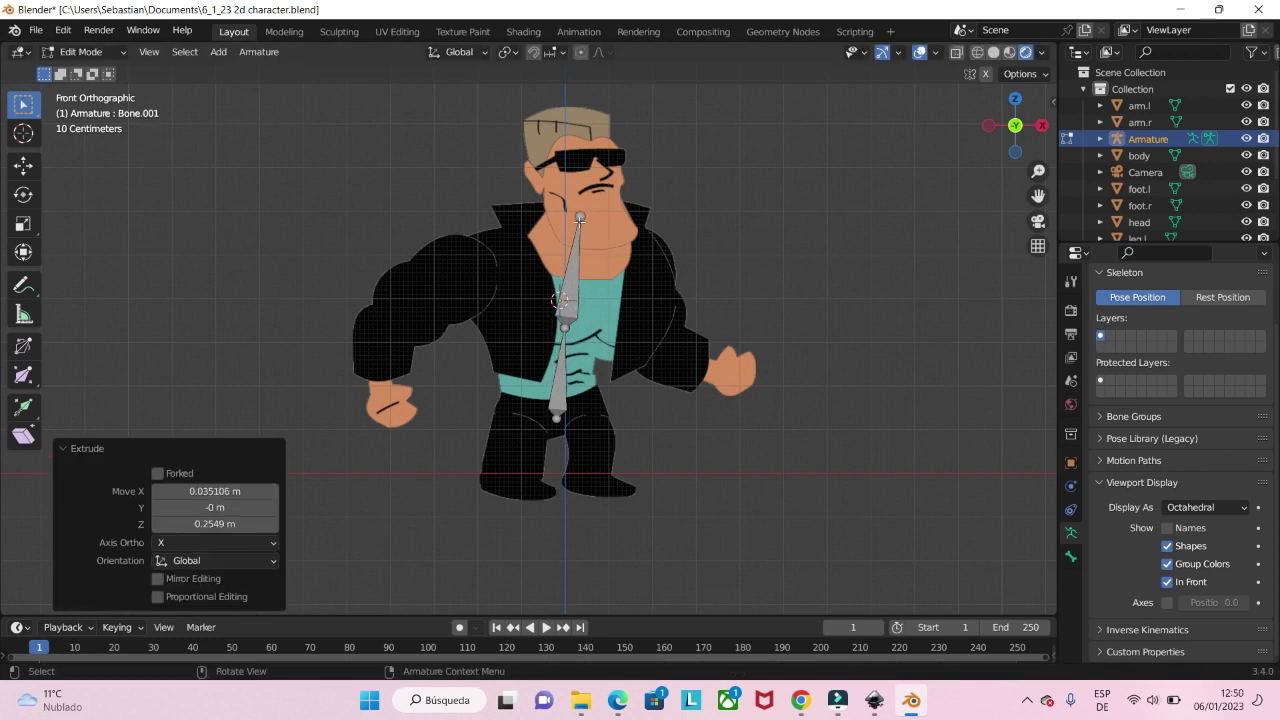
pyautogui.press('g')
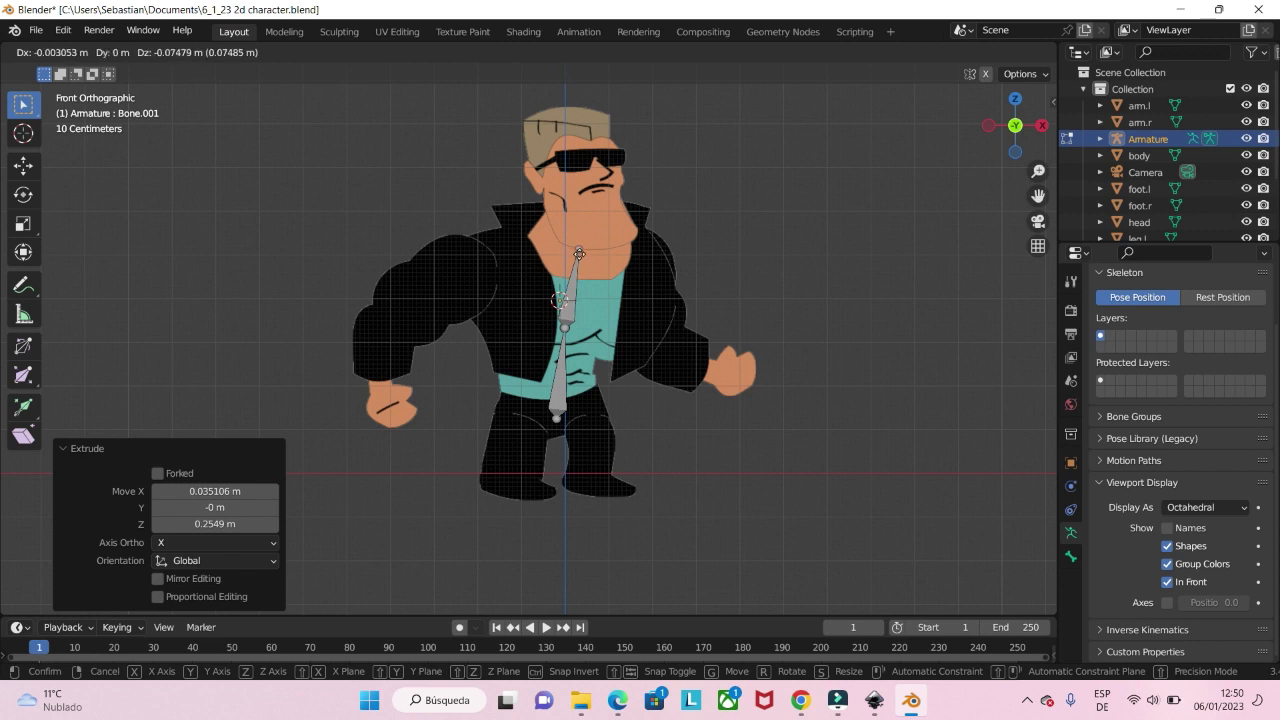
pyautogui.click(579, 254)
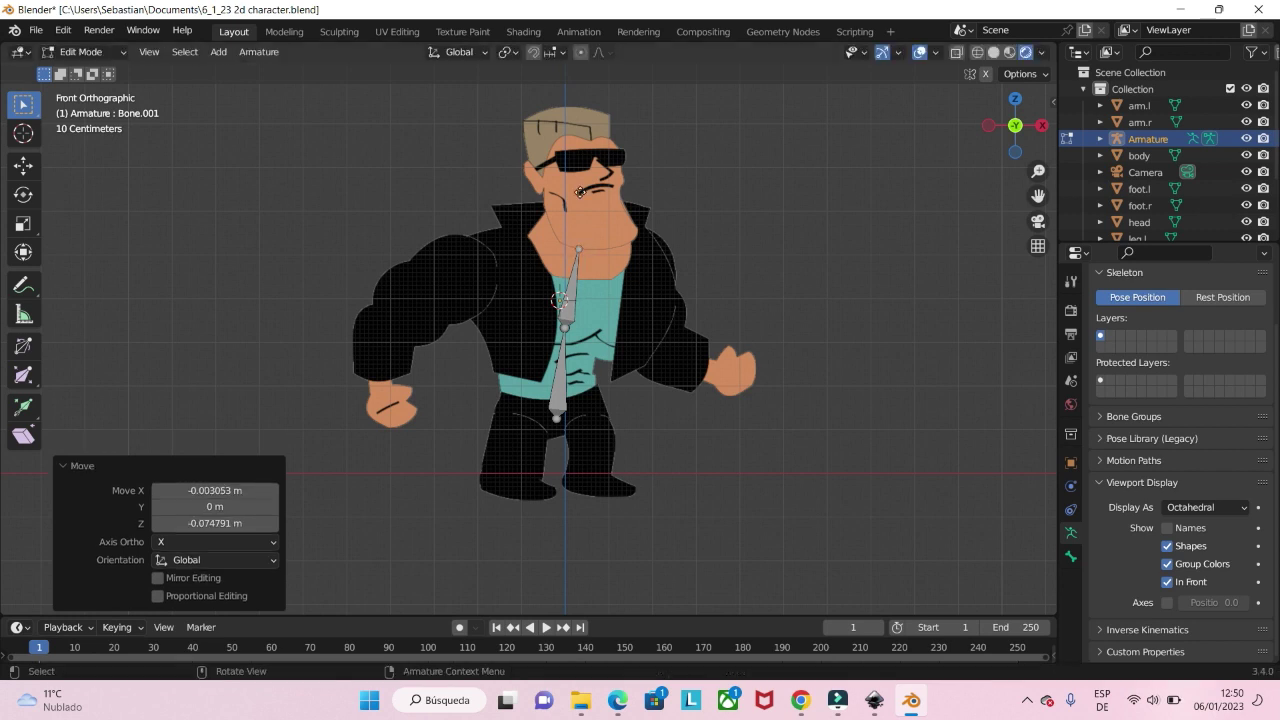
pyautogui.press('e')
pyautogui.click(583, 160)
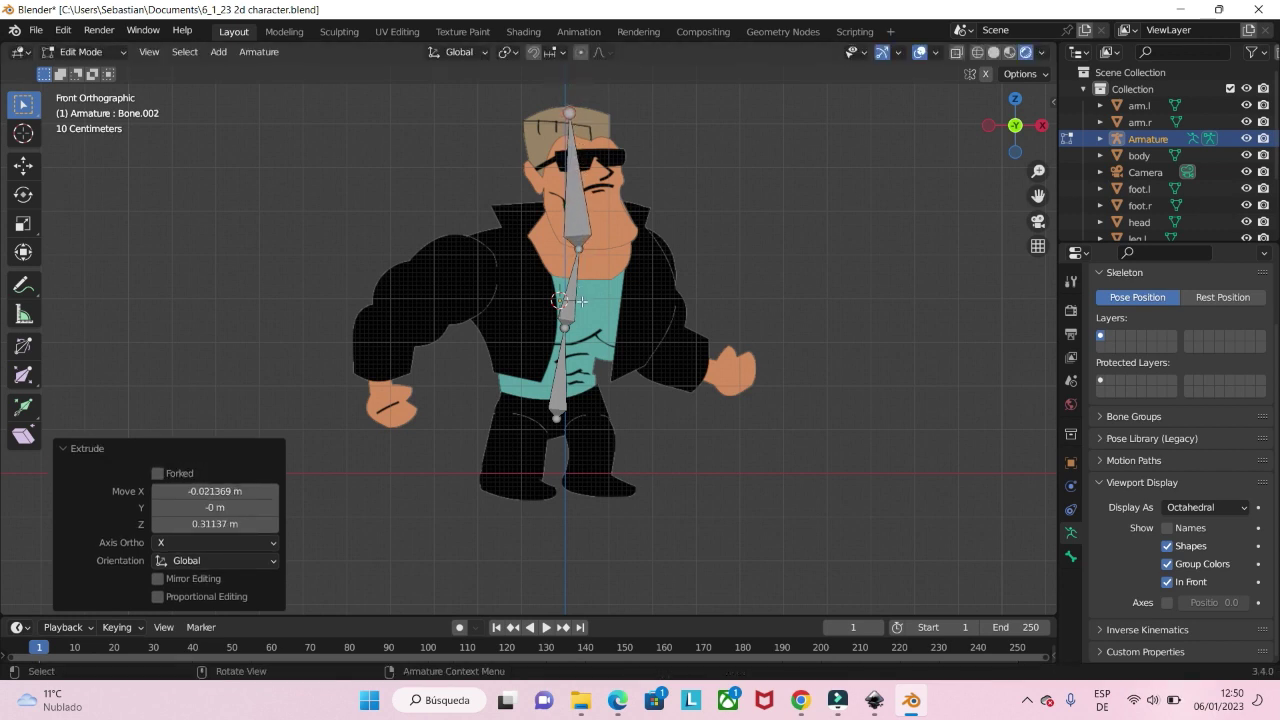
# Try moving the hip bone in Pose Mode to test the bone chain, and return to Edit Mode.
pyautogui.click(80, 51)
pyautogui.click(80, 108)
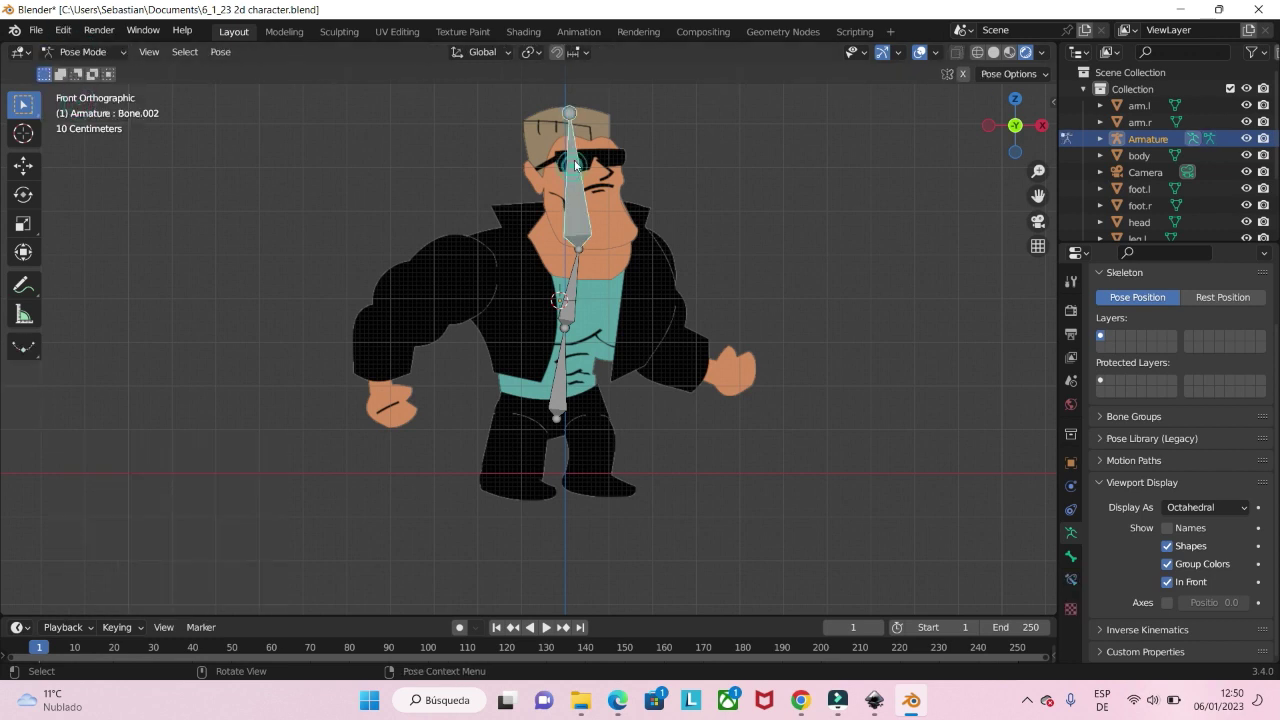
pyautogui.click(565, 377)
pyautogui.press('g')
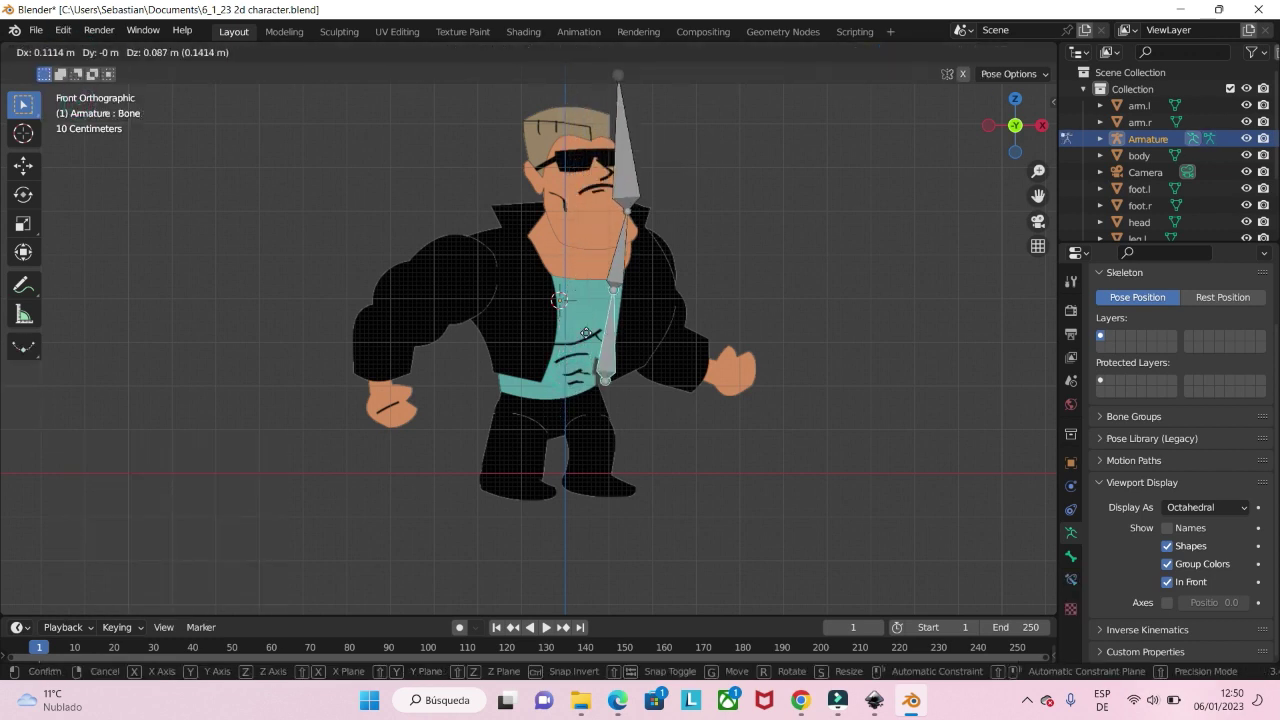
pyautogui.click(425, 218)
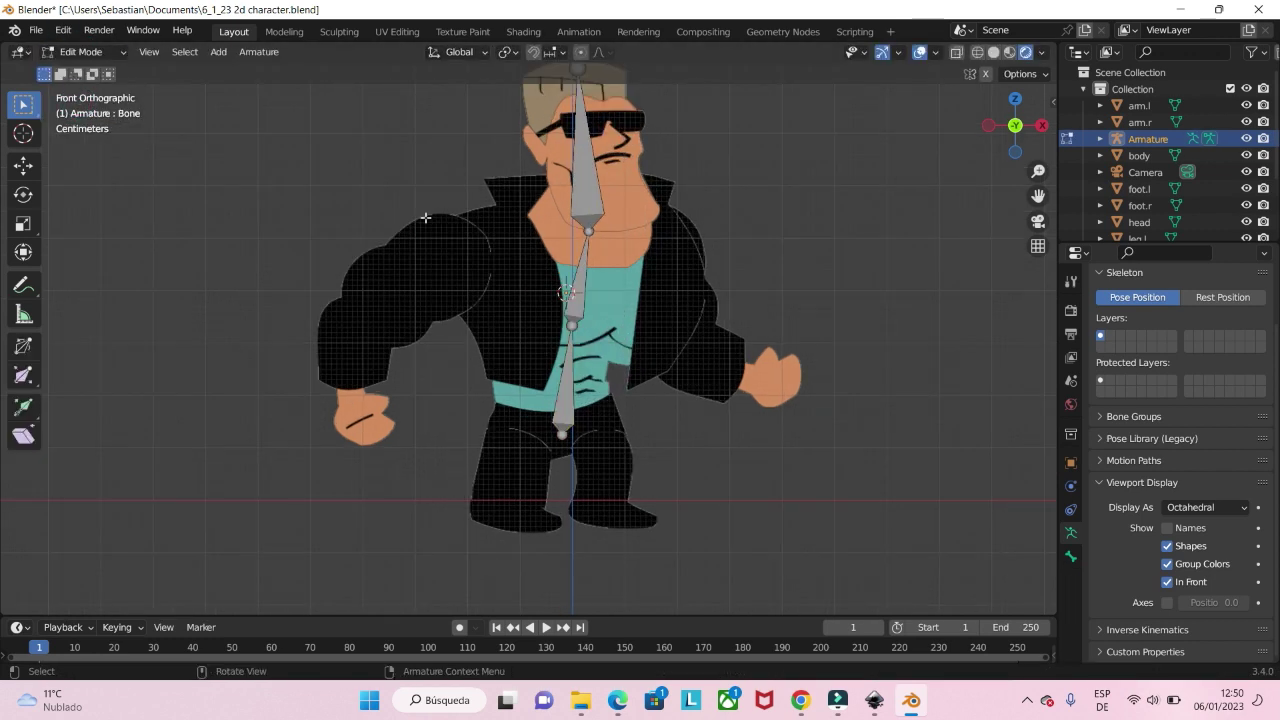
# Place the 3D cursor on the left-hand shoulder, add a new bone there and move its tip down near the hand.
pyautogui.click(24, 134)
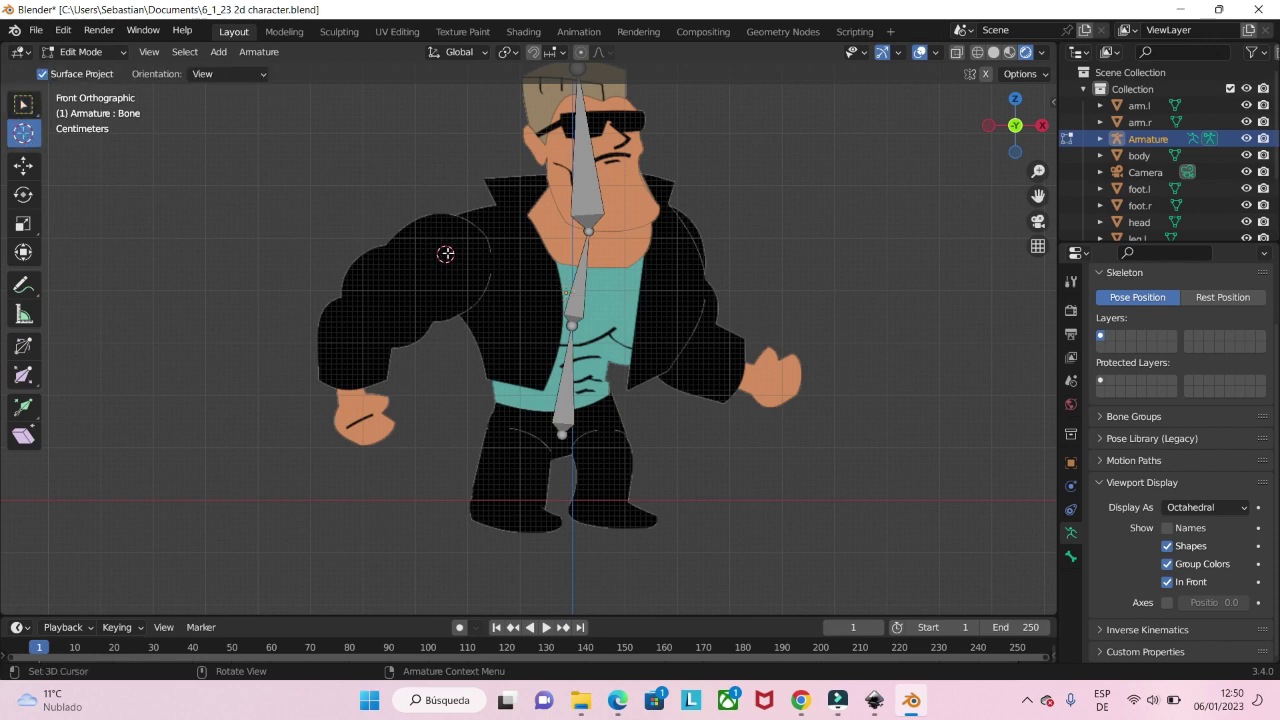
pyautogui.hotkey('shift', 'a')
pyautogui.scroll(-5, 428, 139)
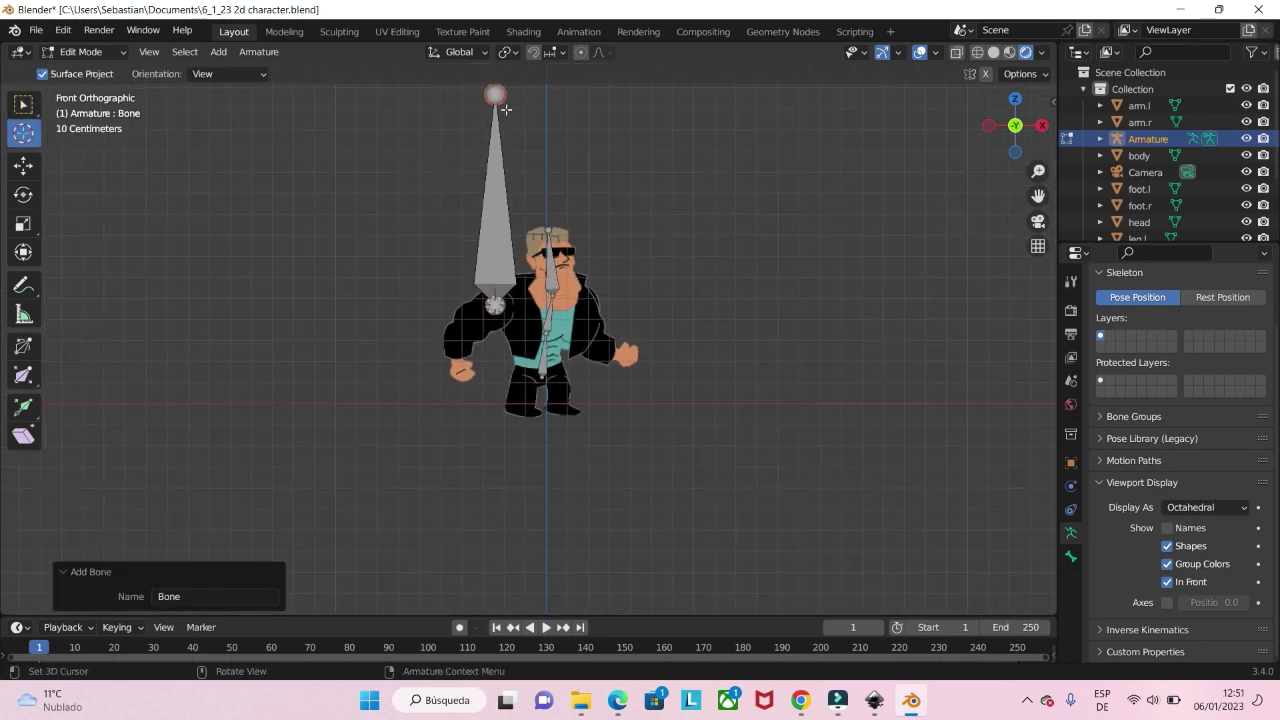
pyautogui.press('g')
pyautogui.click(443, 379)
pyautogui.scroll(4, 443, 379)
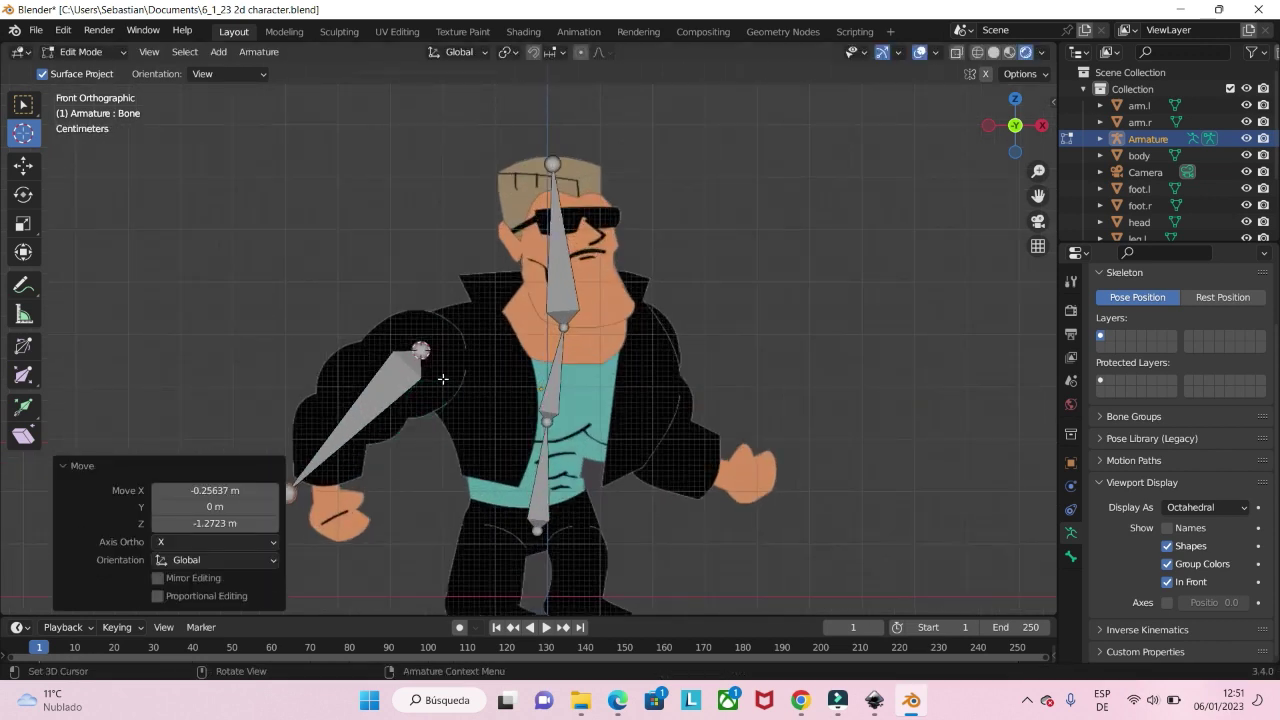
pyautogui.press('a')
pyautogui.press('g')
pyautogui.rightClick(407, 358)
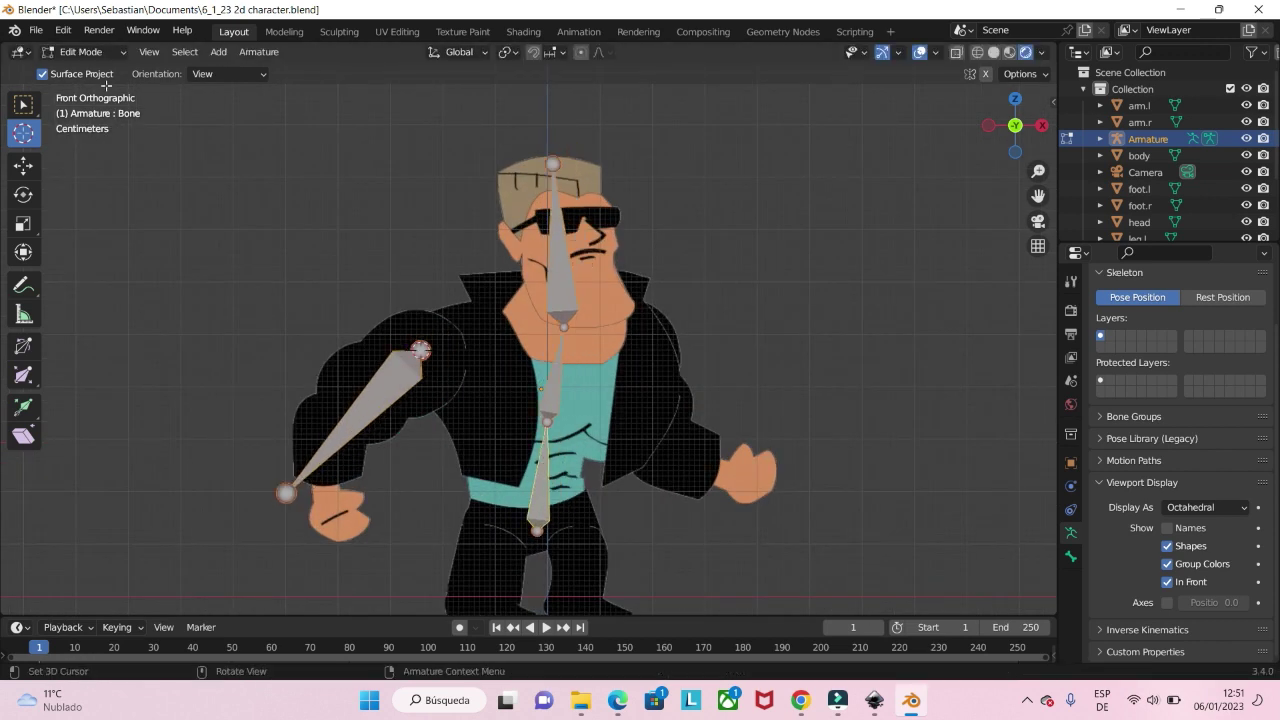
pyautogui.press('g')
pyautogui.rightClick(390, 374)
pyautogui.click(409, 288)
# Move the new arm bone up and toward the shoulder and place its tip at the elbow, forming the upper arm bone.
pyautogui.click(23, 104)
pyautogui.click(395, 380)
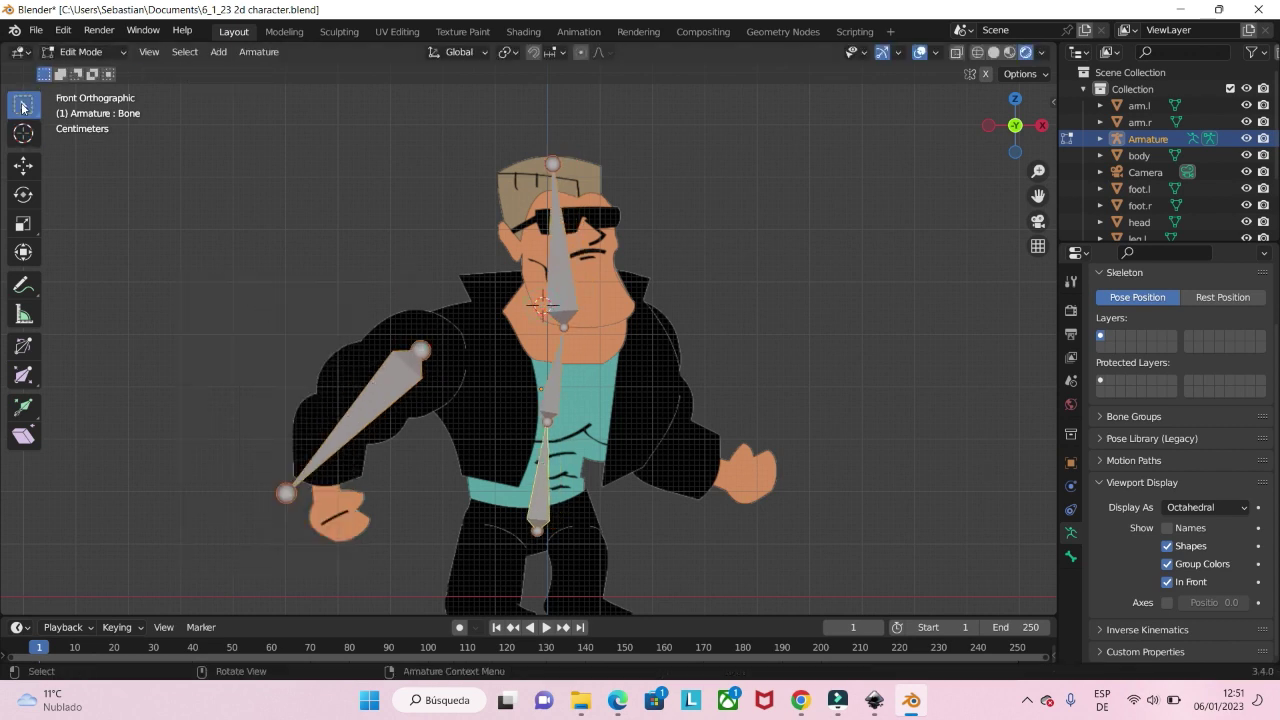
pyautogui.press('g')
pyautogui.click(322, 467)
pyautogui.press('g')
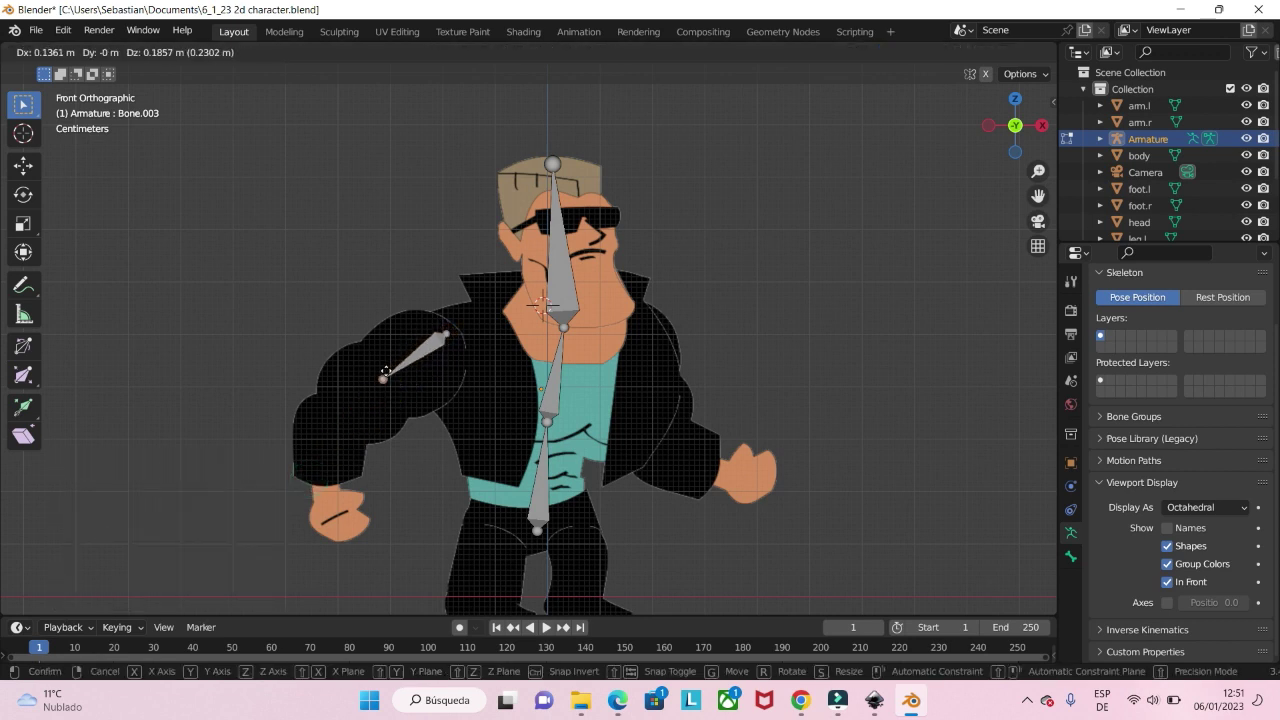
pyautogui.click(364, 386)
# Extrude a forearm bone from the elbow to the wrist, and from it a hand bone to the end of the fist.
pyautogui.press('e')
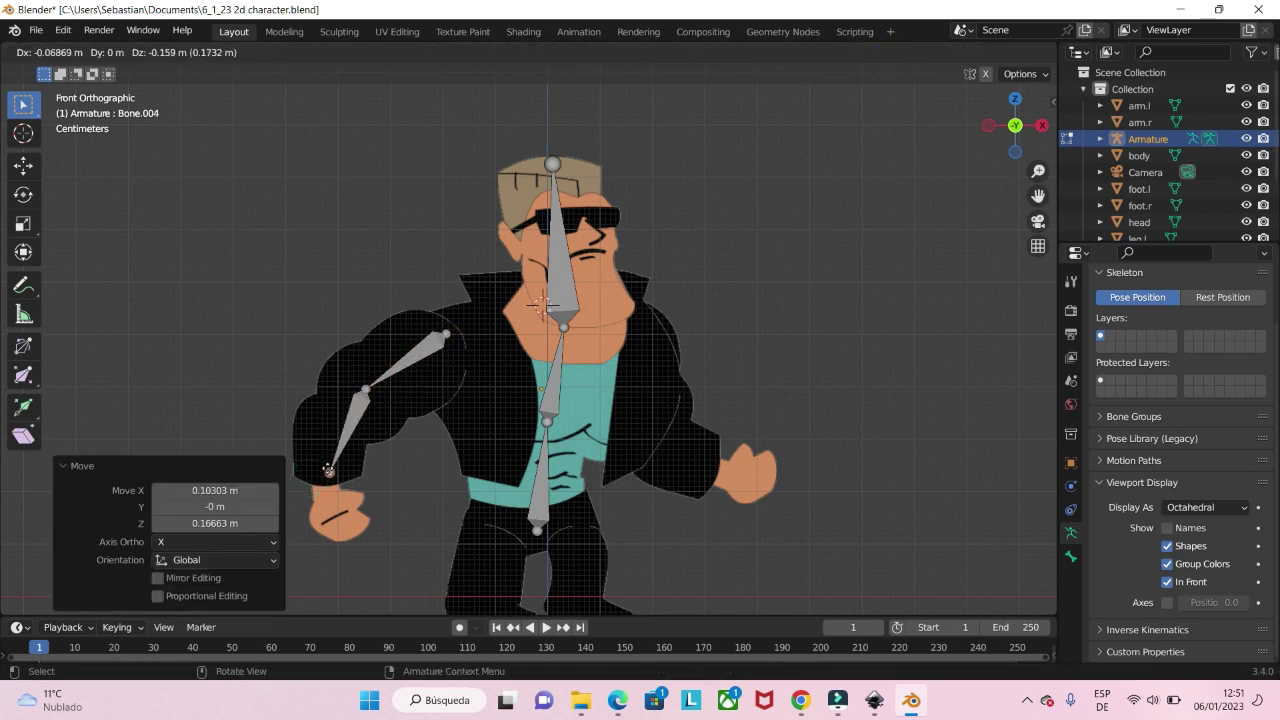
pyautogui.click(323, 481)
pyautogui.press('e')
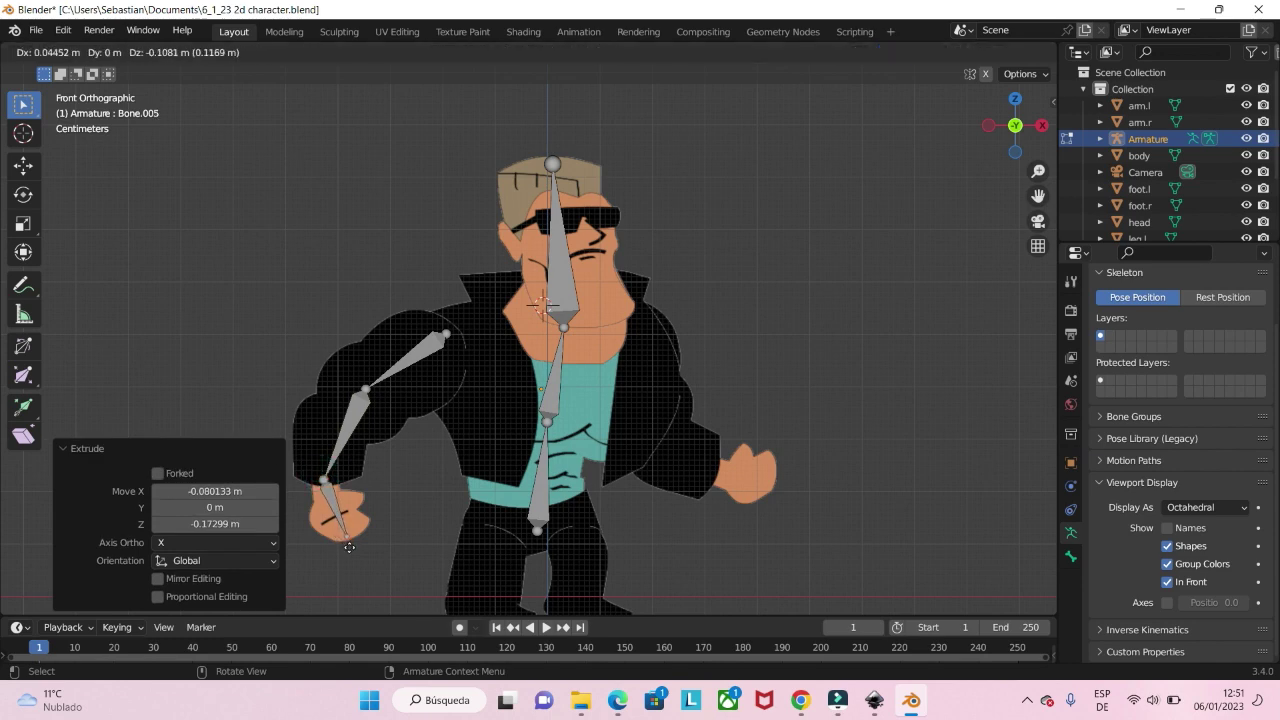
pyautogui.click(349, 547)
pyautogui.keyDown('shift'); pyautogui.moveTo(615, 357); pyautogui.dragTo(479, 323, button='middle'); pyautogui.keyUp('shift')
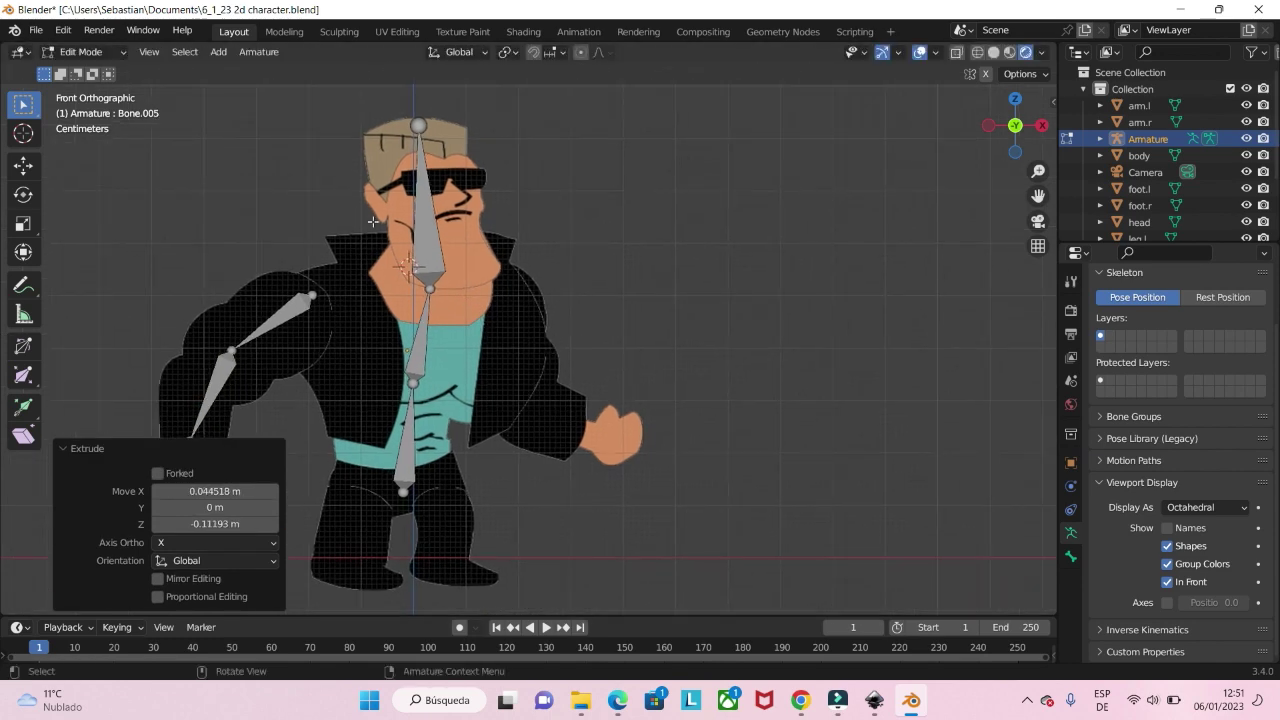
pyautogui.click(22, 134)
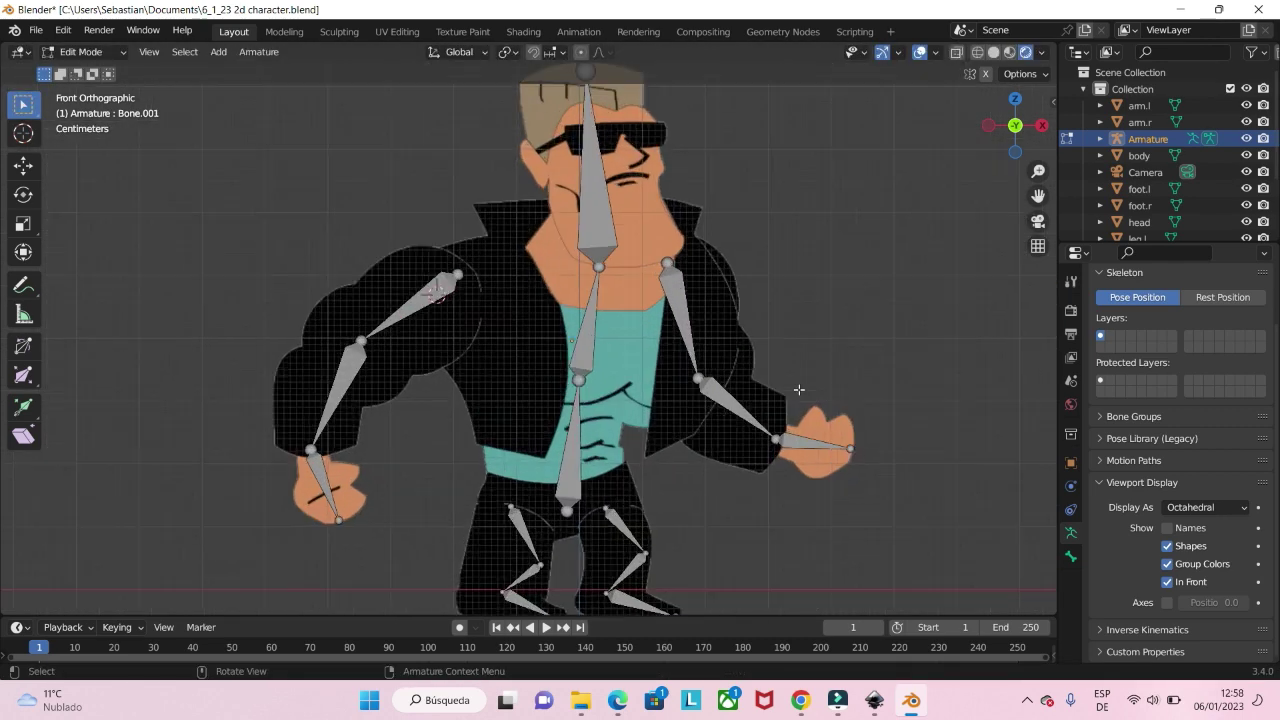
# Parent both upper arm bones to the chest bone, keeping their offset.
pyautogui.keyDown('shift'); pyautogui.click(447, 281); pyautogui.keyUp('shift')
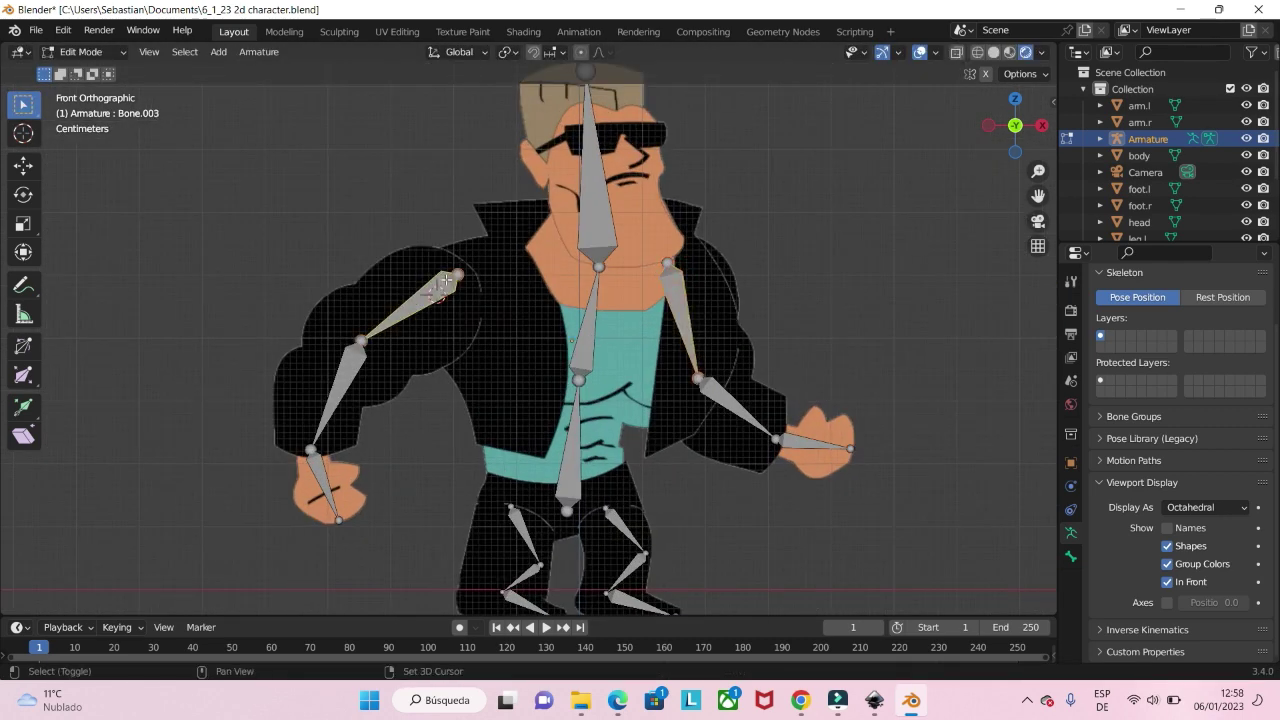
pyautogui.keyDown('shift'); pyautogui.click(588, 312); pyautogui.keyUp('shift')
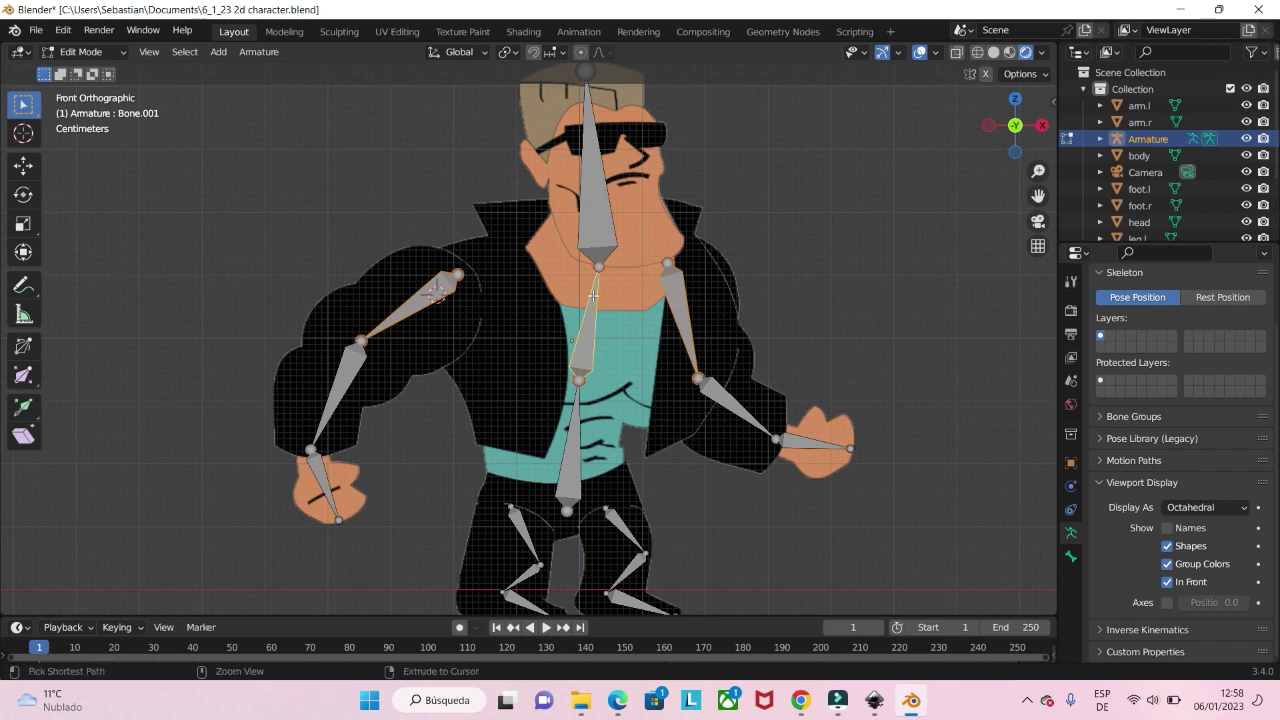
pyautogui.hotkey('ctrl', 'p')
pyautogui.click(593, 296)
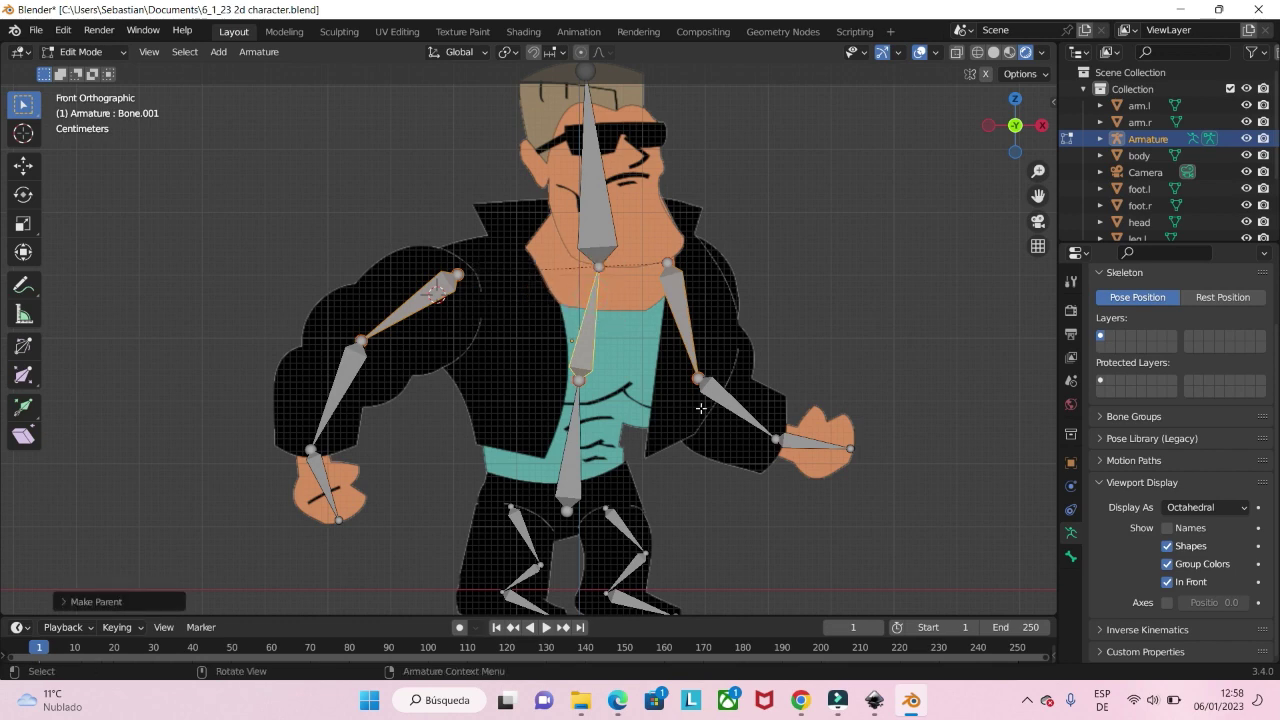
# Parent both thigh bones to the hip bone, keeping their offset.
pyautogui.click(518, 520)
pyautogui.keyDown('shift'); pyautogui.click(612, 514); pyautogui.keyUp('shift')
pyautogui.keyDown('shift'); pyautogui.click(569, 474); pyautogui.keyUp('shift')
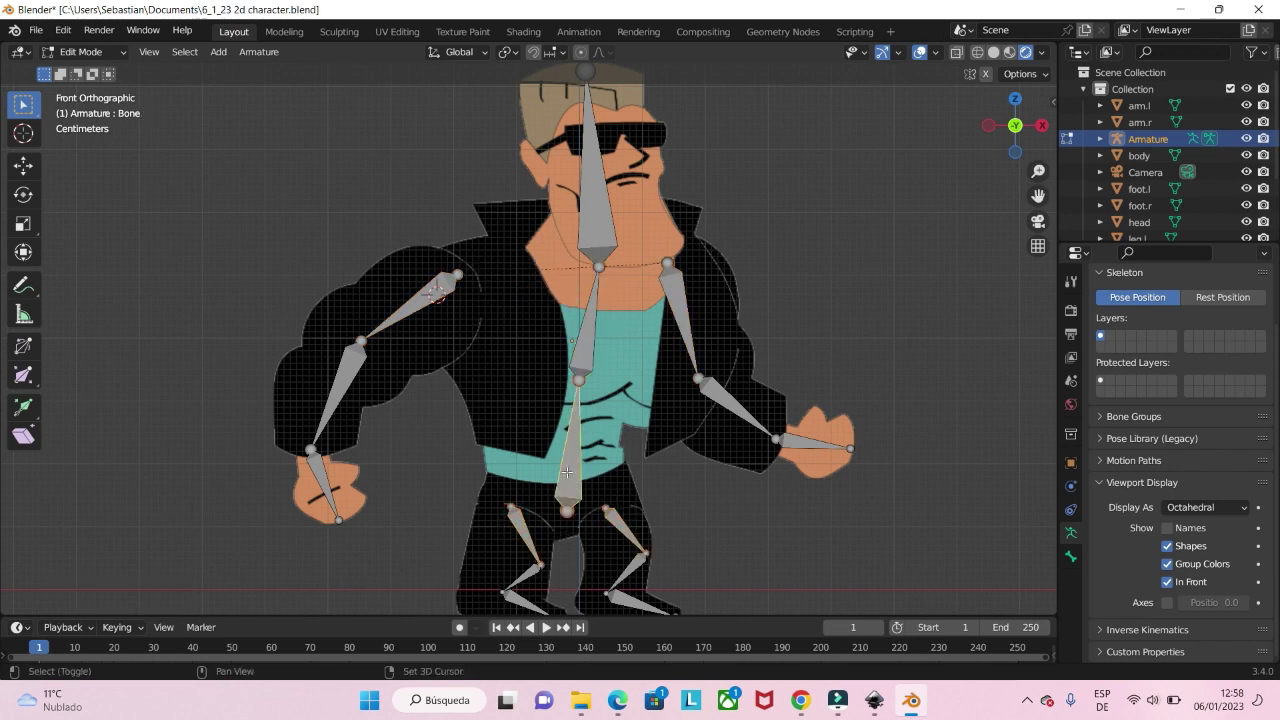
pyautogui.hotkey('ctrl', 'p')
pyautogui.click(568, 476)
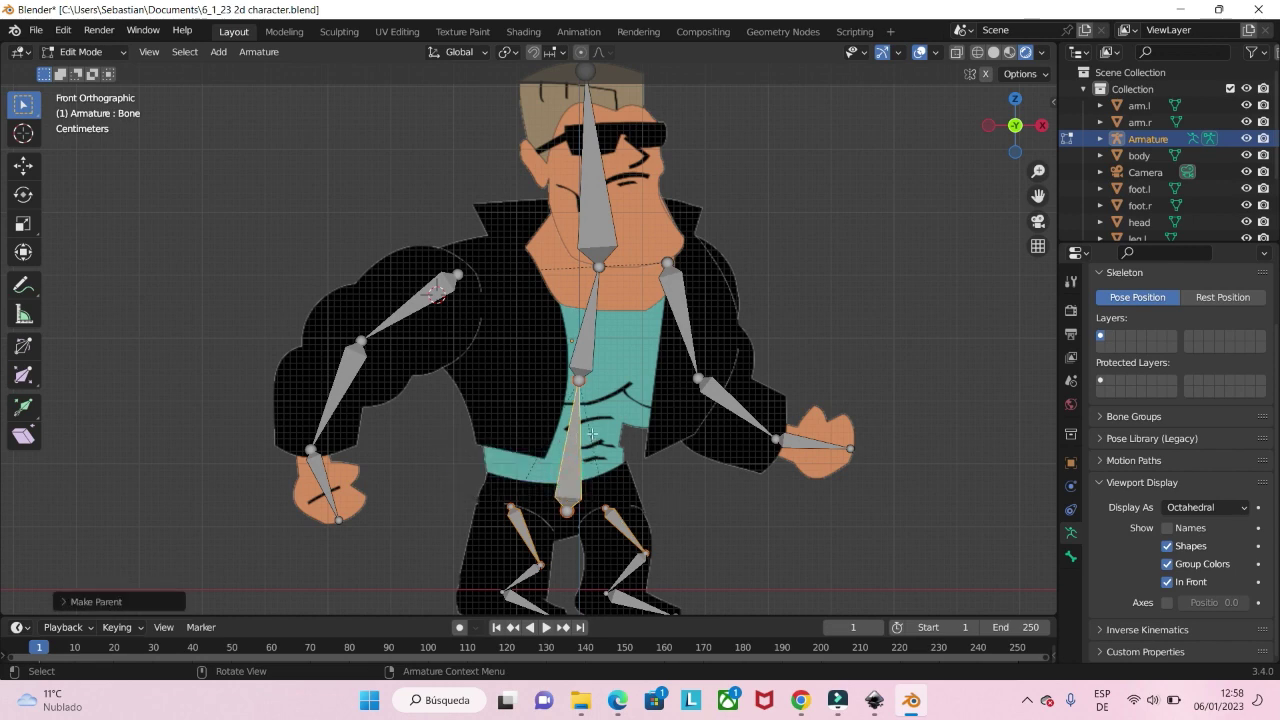
# Try rotating the chest bone in Pose Mode to test the parented bones.
pyautogui.scroll(-3, 669, 270)
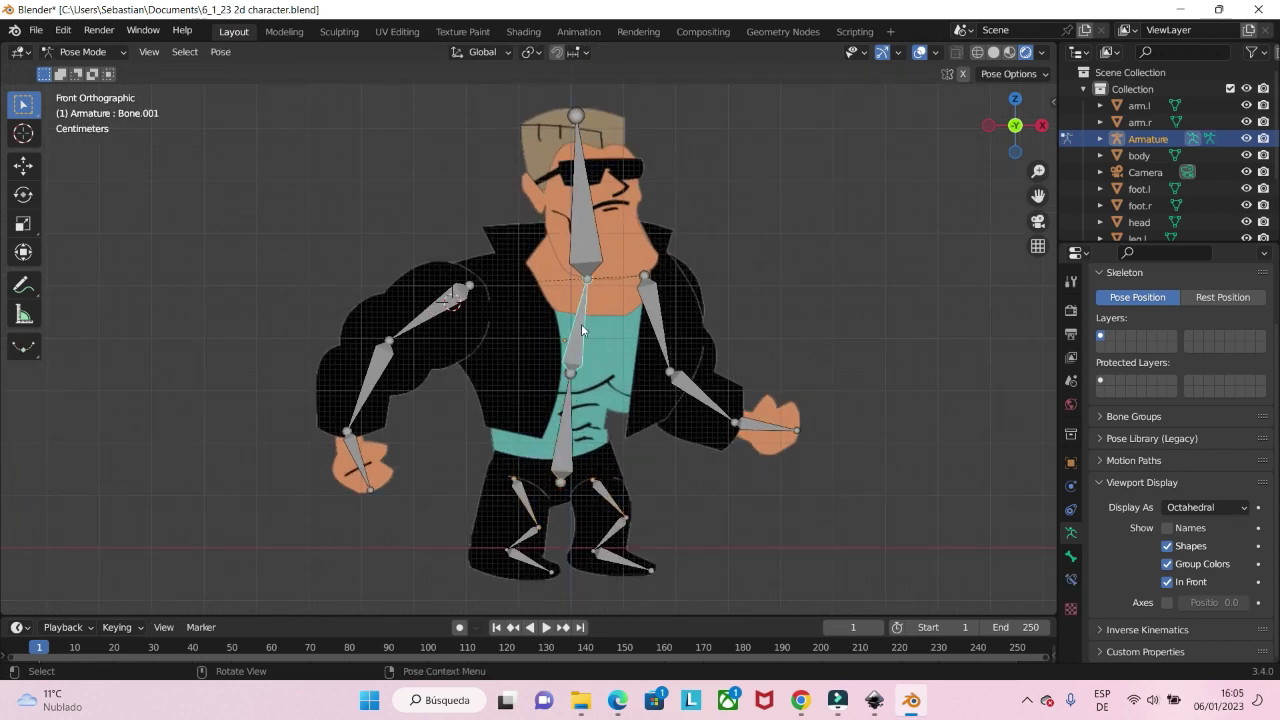
pyautogui.press('r')
pyautogui.rightClick(595, 260)
# In Object Mode, select all character part meshes with the armature active and parent them to it with automatic weights.
pyautogui.click(82, 51)
pyautogui.click(90, 69)
pyautogui.click(623, 134)
pyautogui.moveTo(880, 148); pyautogui.dragTo(283, 600)
pyautogui.keyDown('shift'); pyautogui.click(577, 292); pyautogui.keyUp('shift')
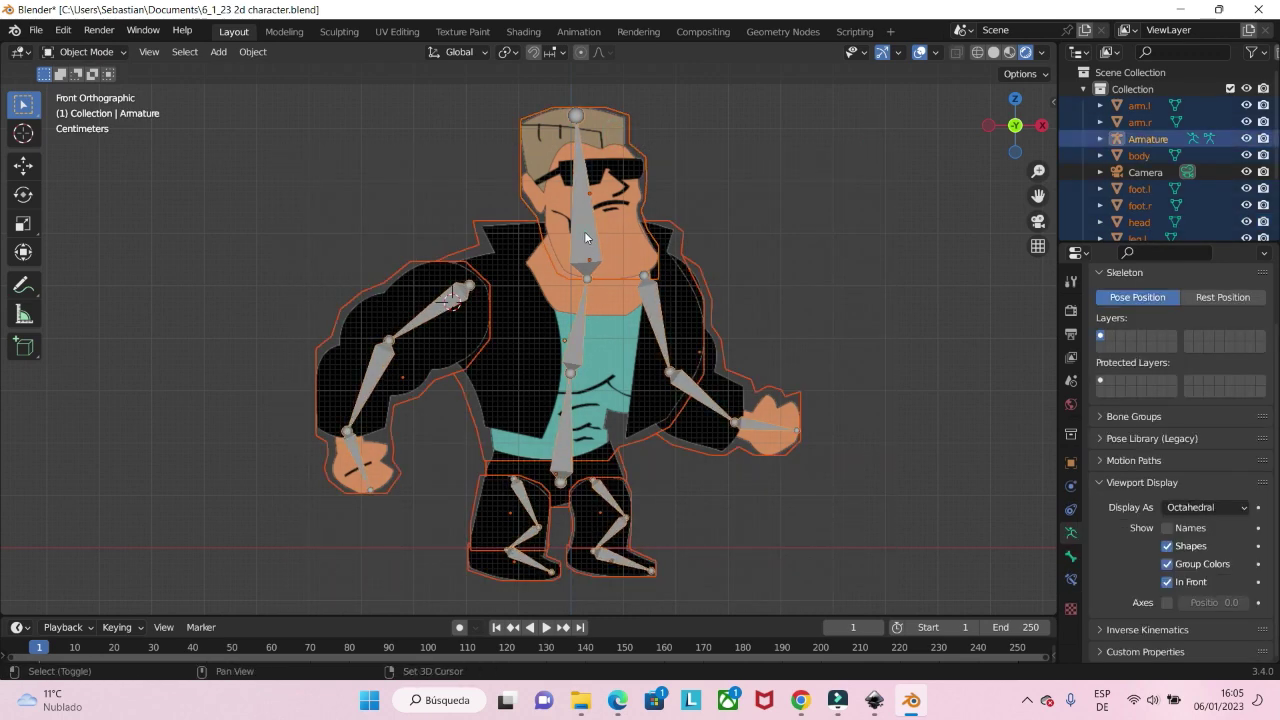
pyautogui.hotkey('ctrl', 'p')
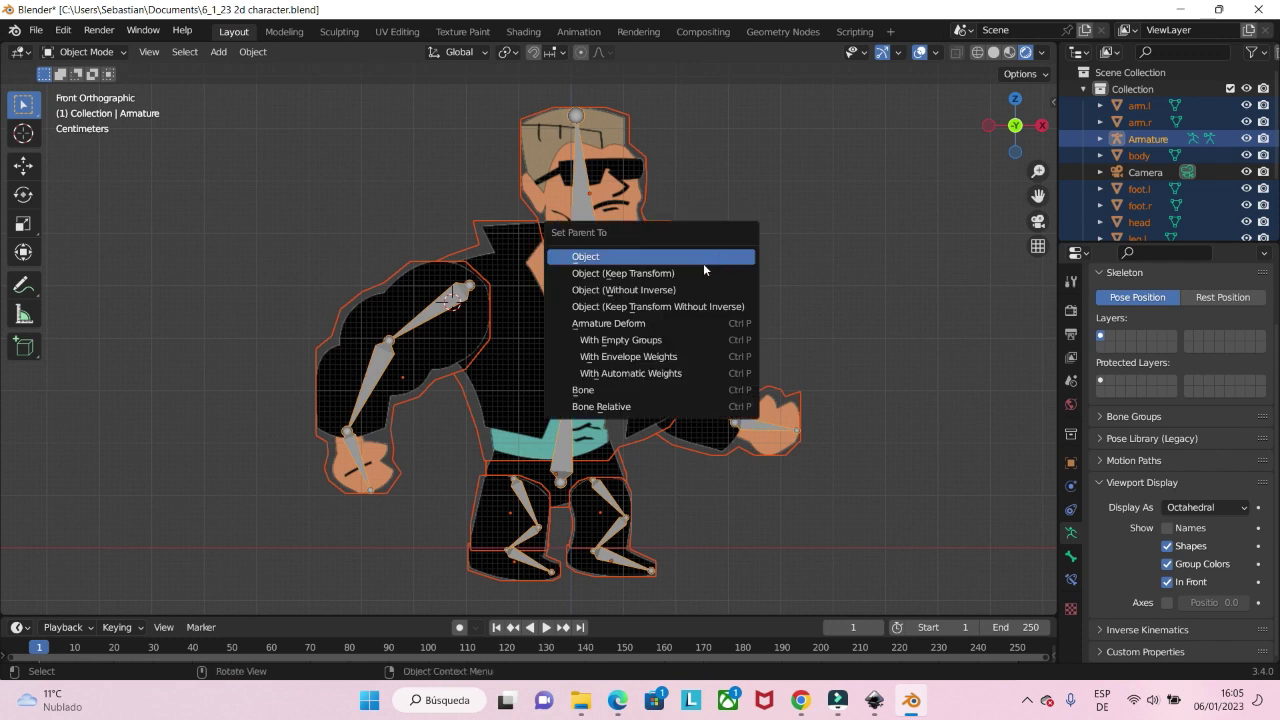
pyautogui.click(665, 372)
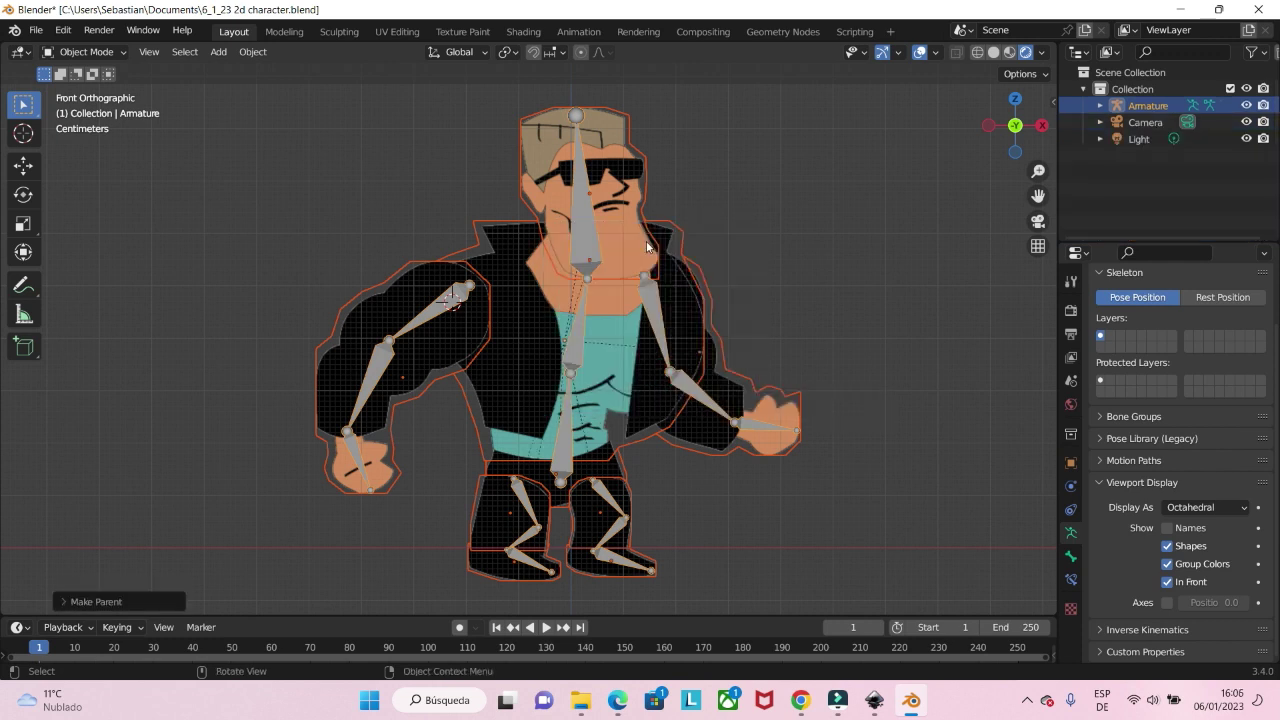
# Enter Edit Mode on the armature and rename the head bone "head".
pyautogui.click(588, 235)
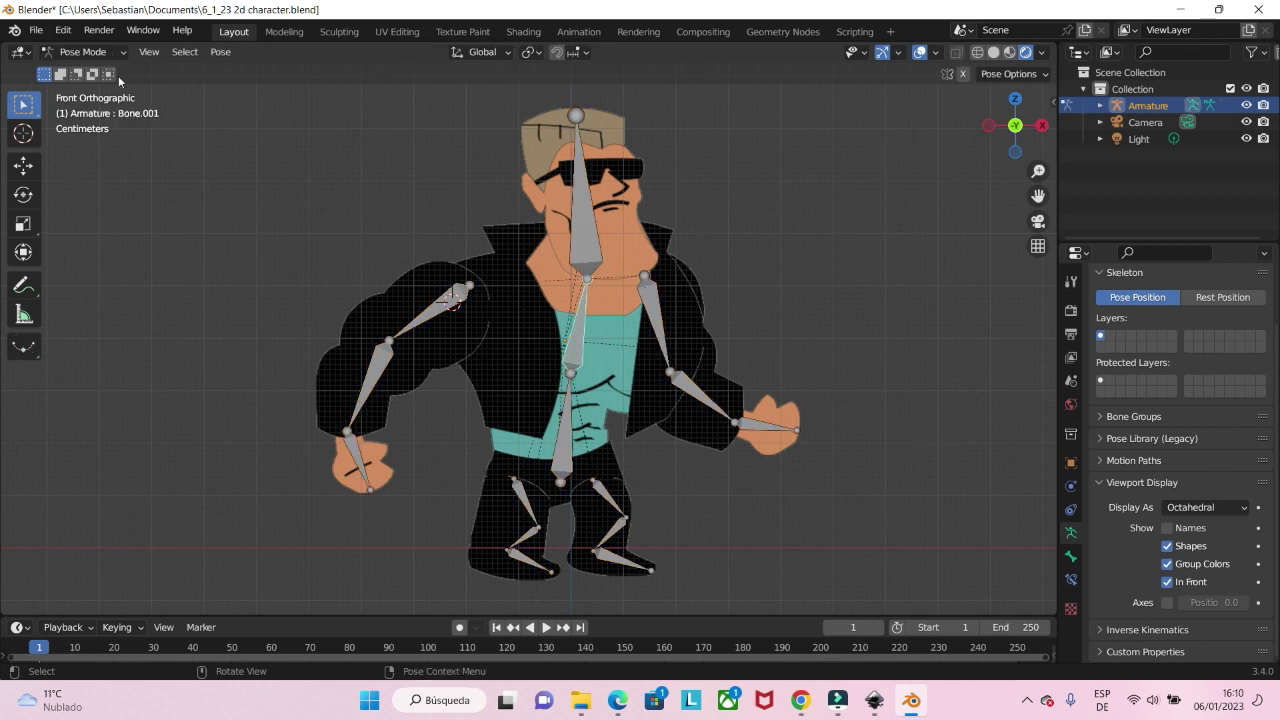
pyautogui.click(85, 51)
pyautogui.click(86, 86)
pyautogui.click(587, 210)
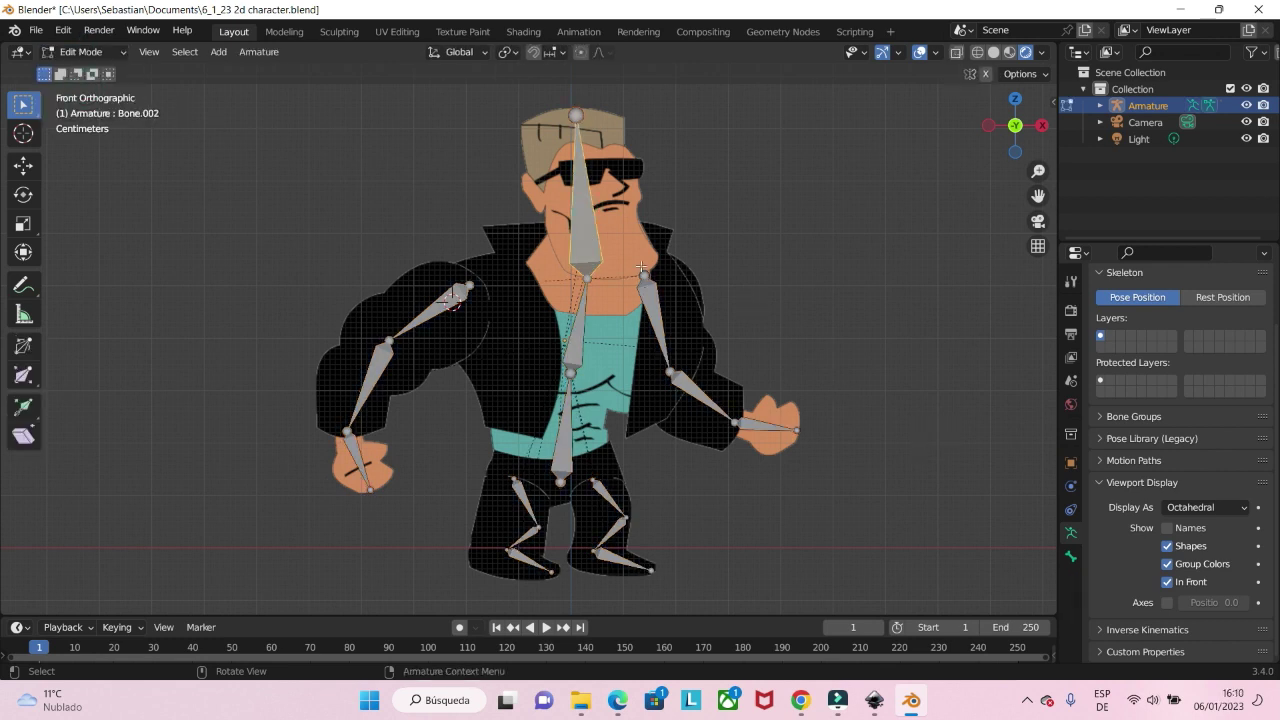
pyautogui.click(1071, 556)
pyautogui.click(1158, 308)
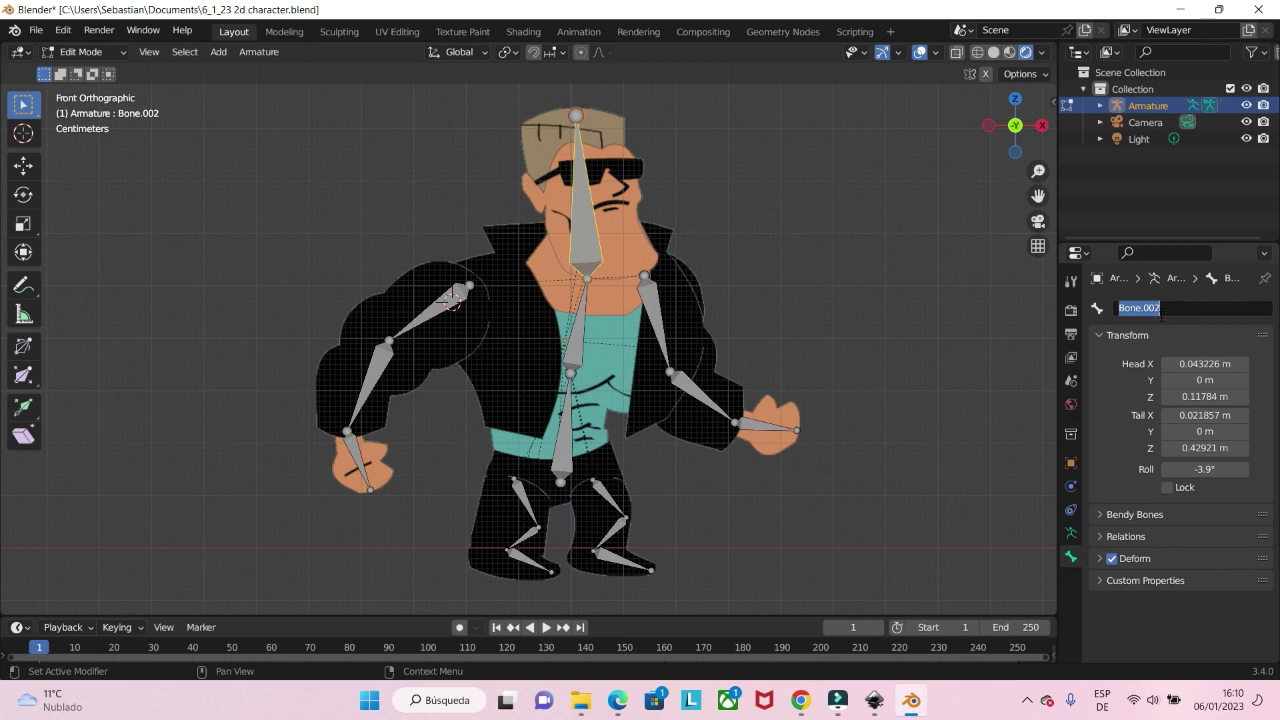
pyautogui.write('head')
pyautogui.press('Return')
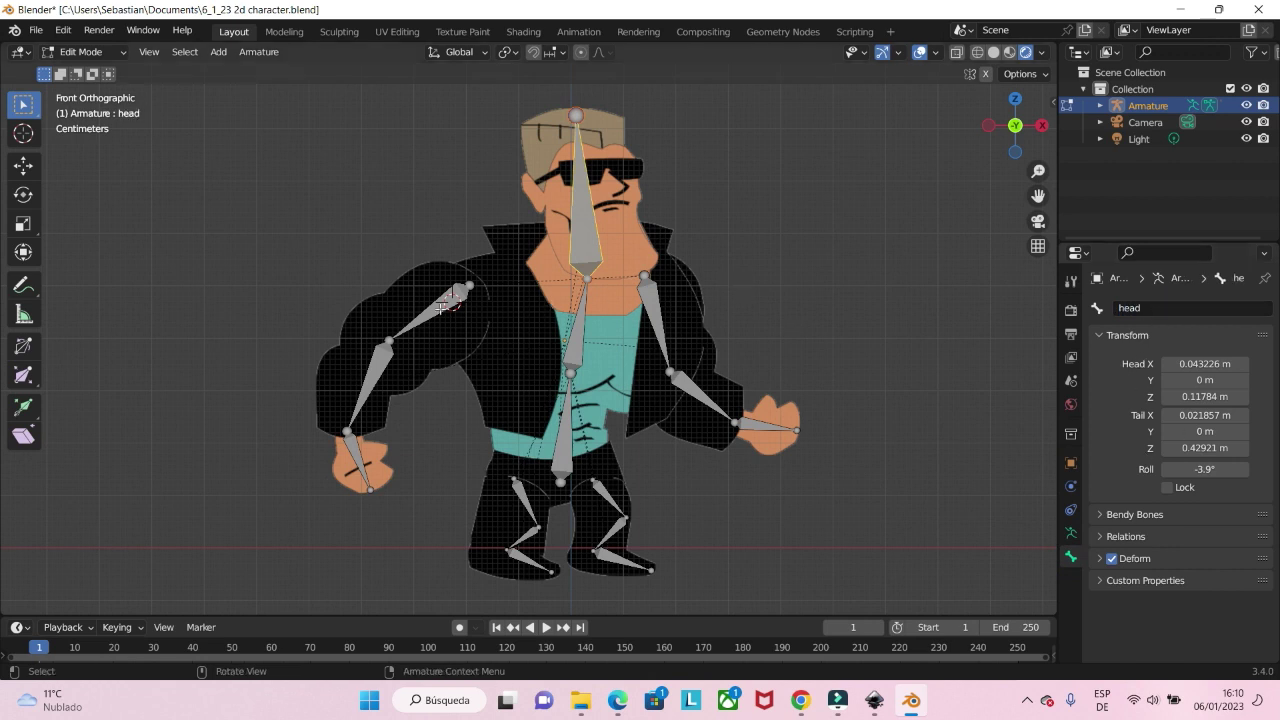
# Rename the upper arm bone beside the 3D cursor "upperarm.r".
pyautogui.click(441, 308)
pyautogui.click(1163, 305)
pyautogui.write('u')
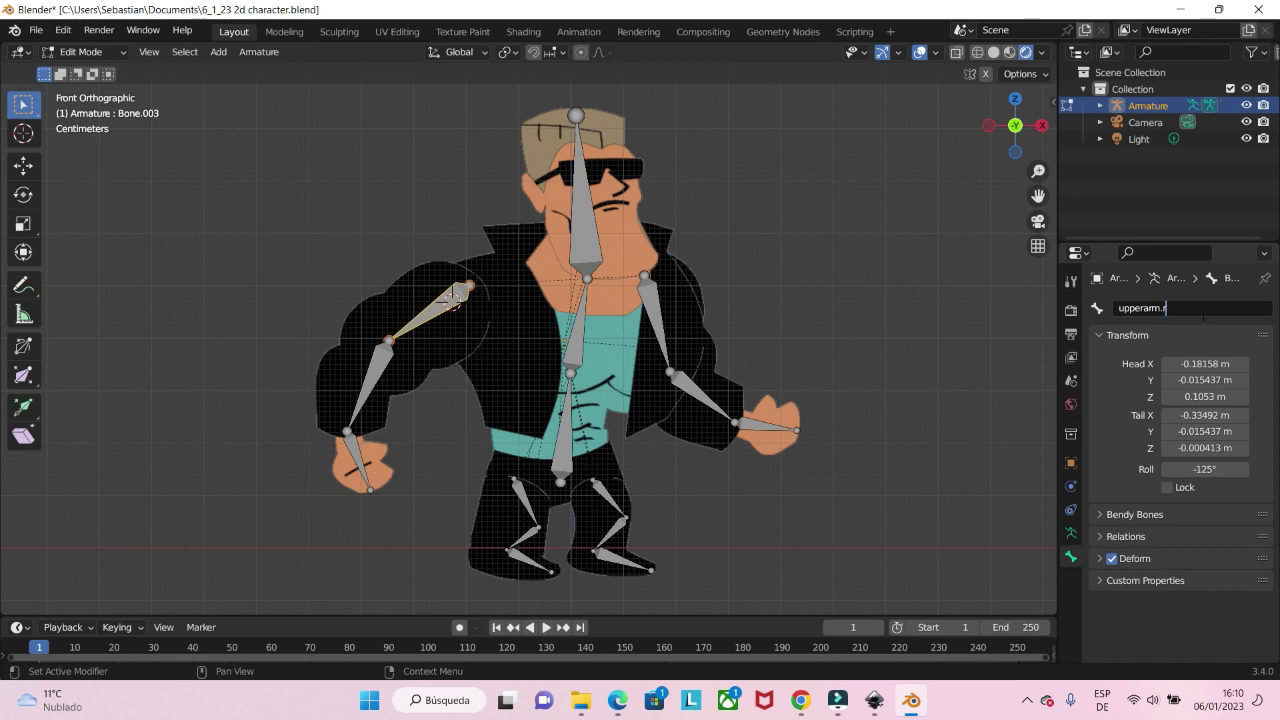
pyautogui.write('pperam.r')
pyautogui.press('Return')
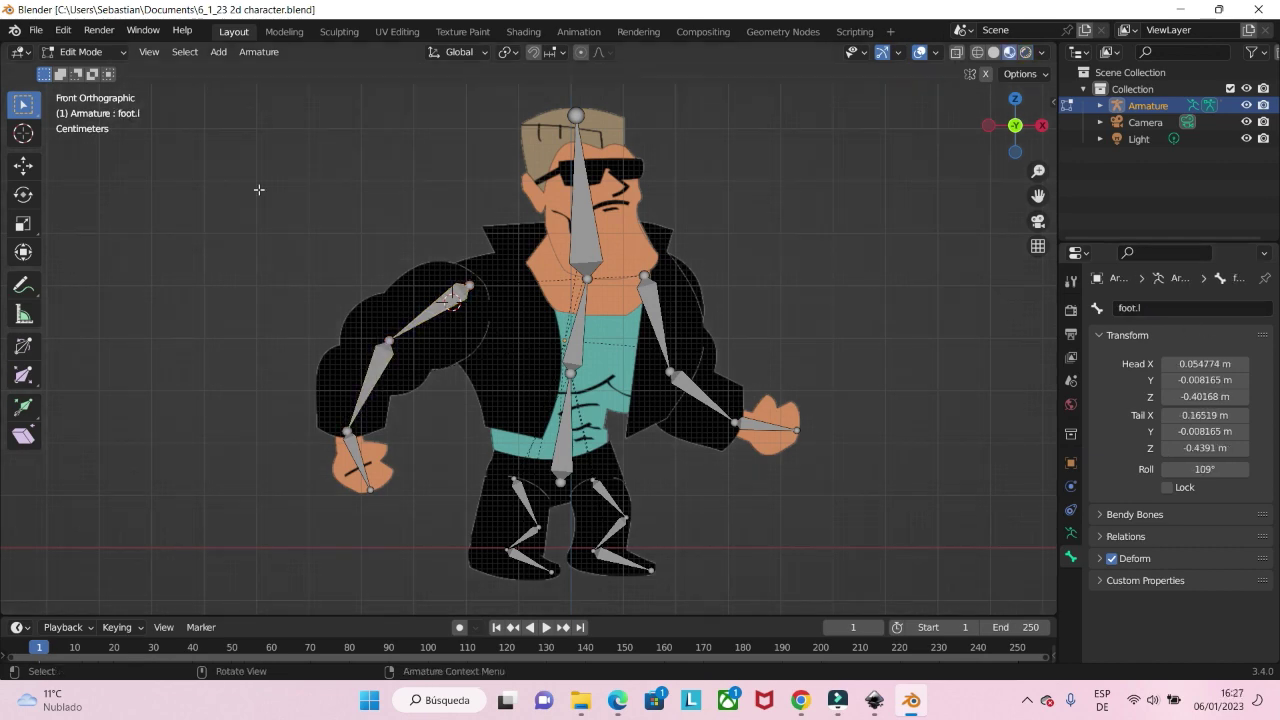
# Switch the armature to Pose Mode and try rotating the upperarm.l bone to test how the arm follows.
pyautogui.click(86, 51)
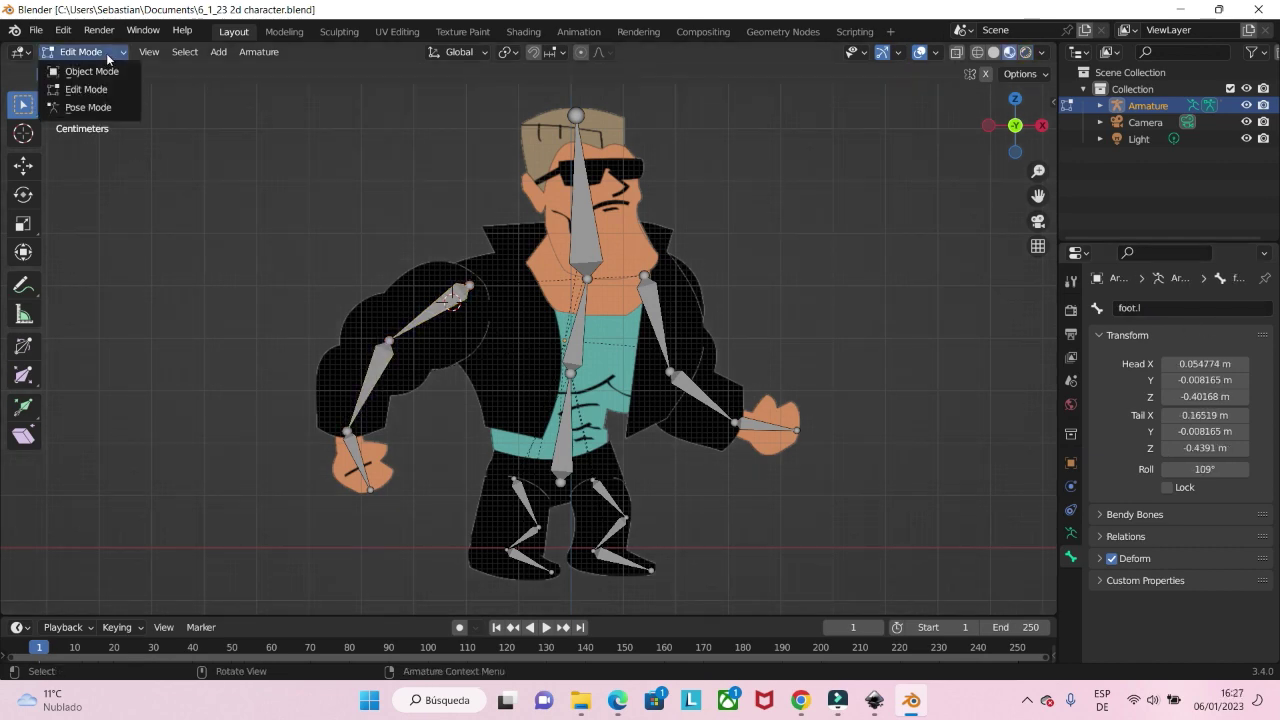
pyautogui.click(86, 68)
pyautogui.click(86, 51)
pyautogui.click(80, 105)
pyautogui.click(668, 328)
pyautogui.press('r')
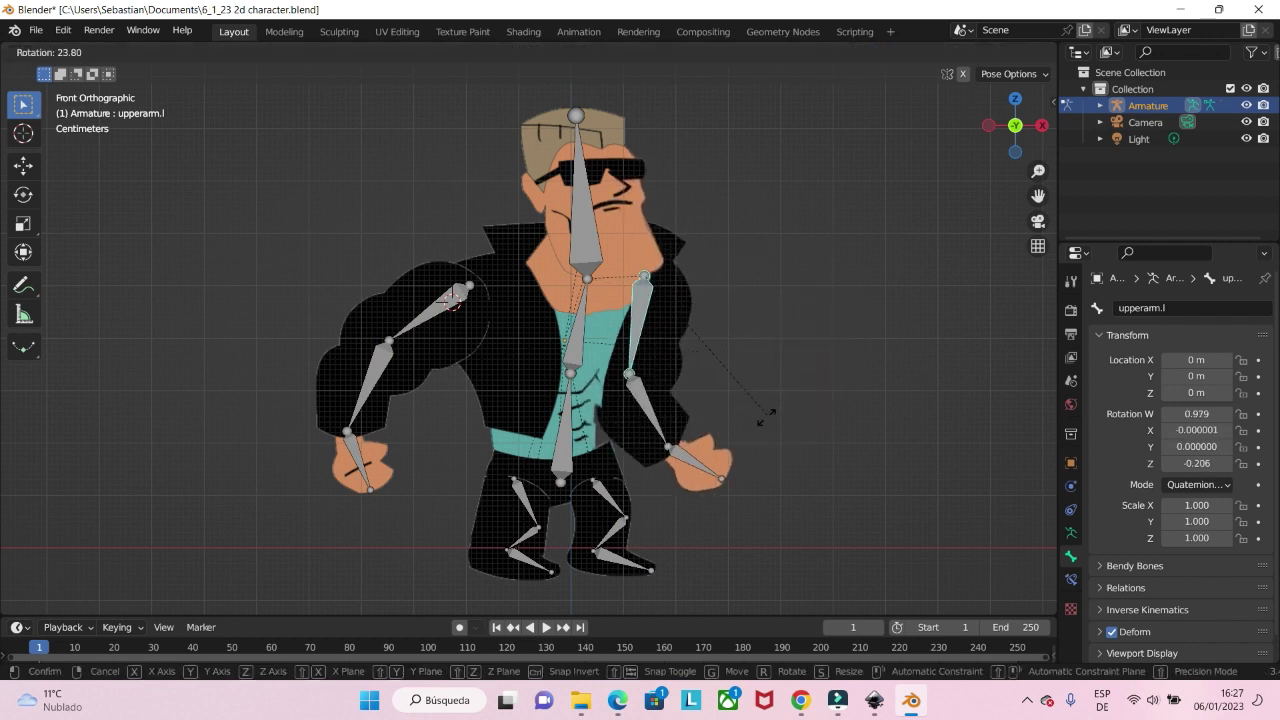
pyautogui.press('Escape')
# Try rotating the head bone and the upperarm.r bone to test how the meshes deform.
pyautogui.click(572, 179)
pyautogui.press('r')
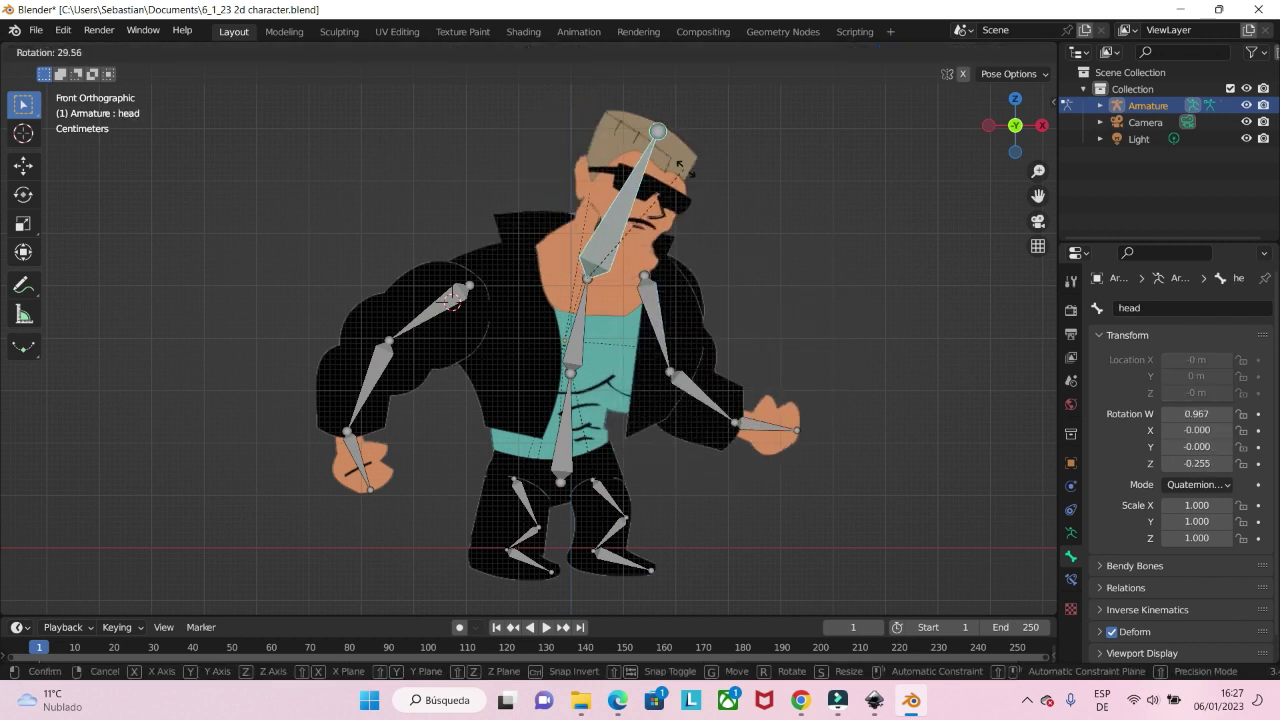
pyautogui.press('Escape')
pyautogui.click(440, 305)
pyautogui.press('r')
pyautogui.press('Escape')
# Return to Object Mode, select the body mesh and enter Weight Paint mode on it.
pyautogui.click(83, 52)
pyautogui.click(95, 69)
pyautogui.click(522, 322)
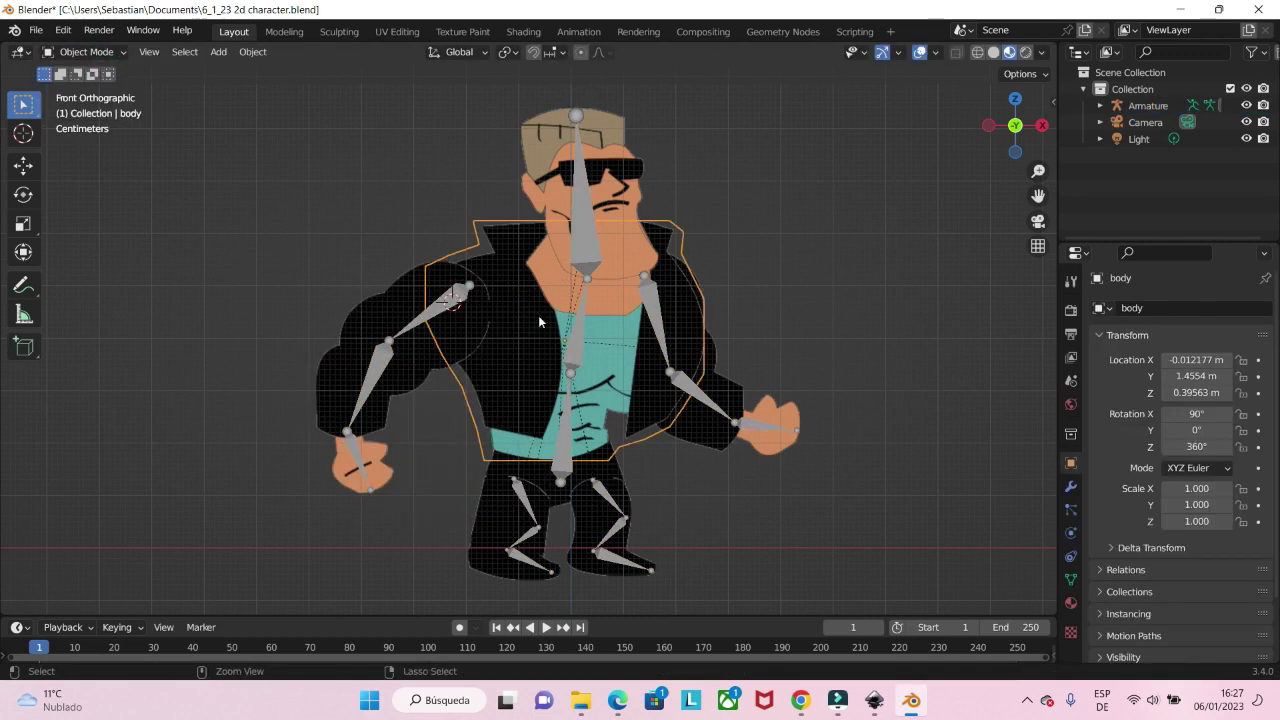
pyautogui.hotkey('ctrl', 'Tab')
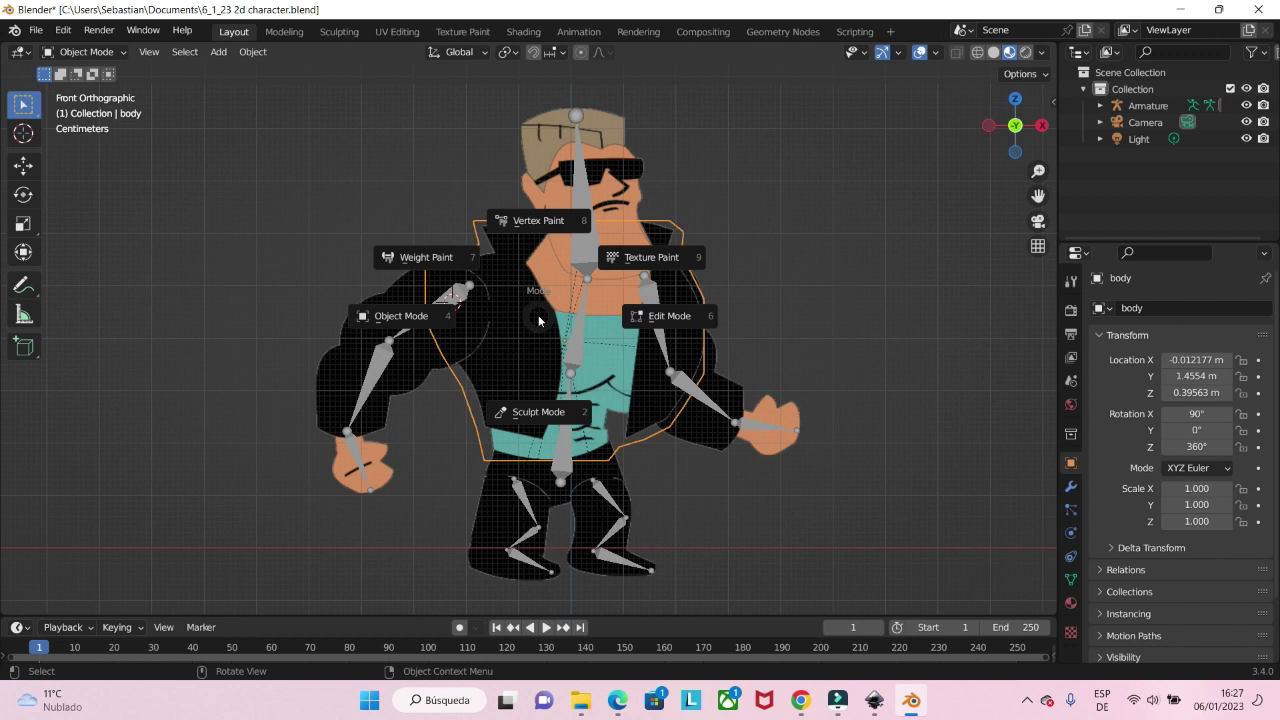
pyautogui.click(430, 257)
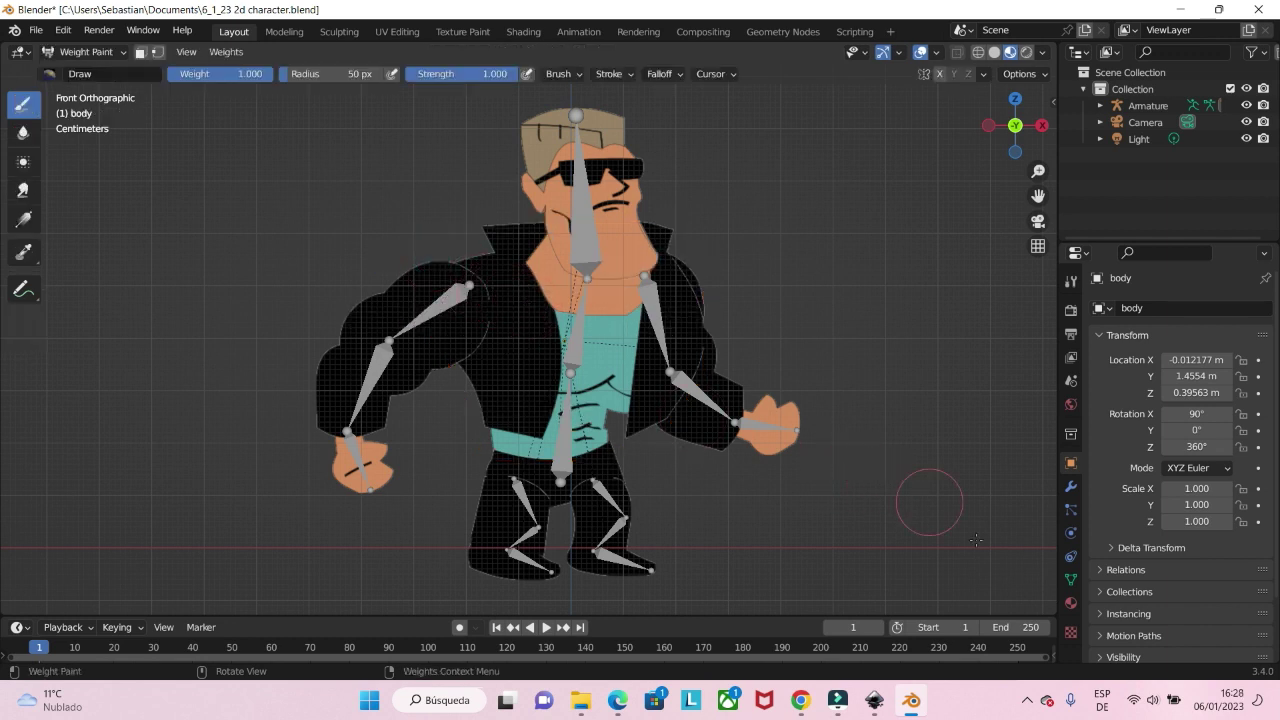
# Set the body material's blend mode to Alpha Clip and its shadow mode to Opaque.
pyautogui.click(1071, 603)
pyautogui.scroll(-3, 1190, 560)
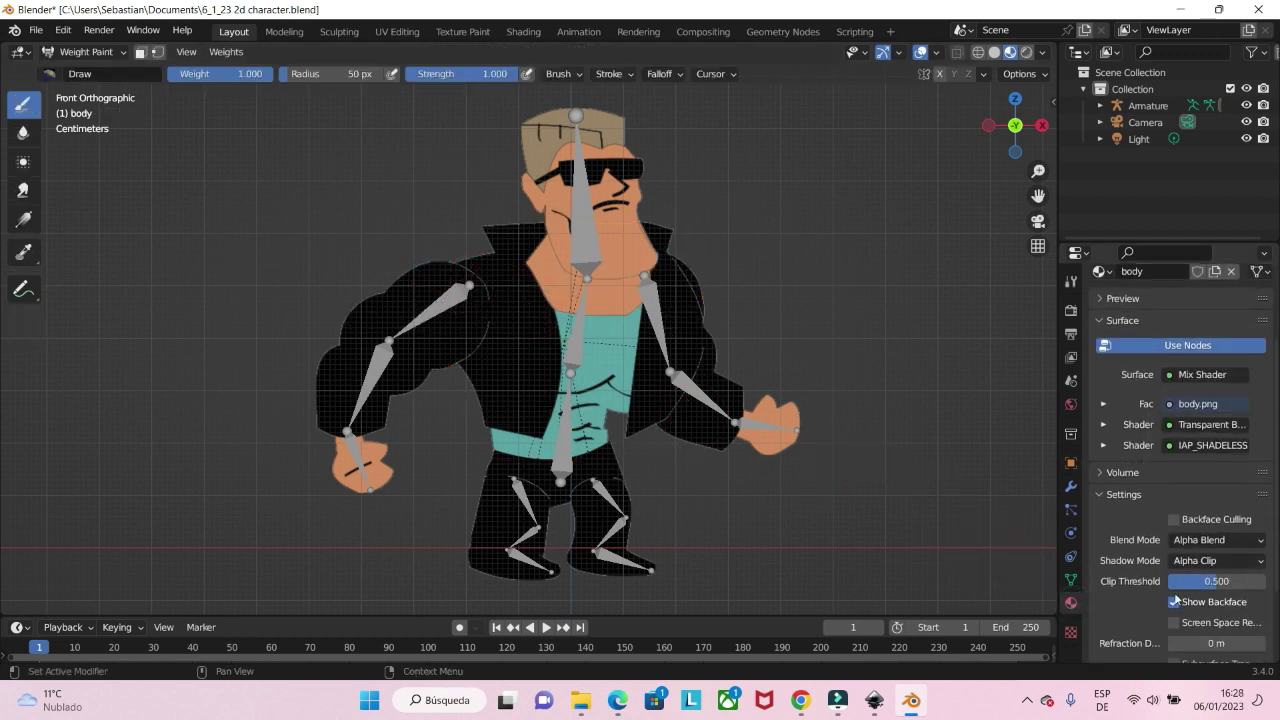
pyautogui.click(1205, 513)
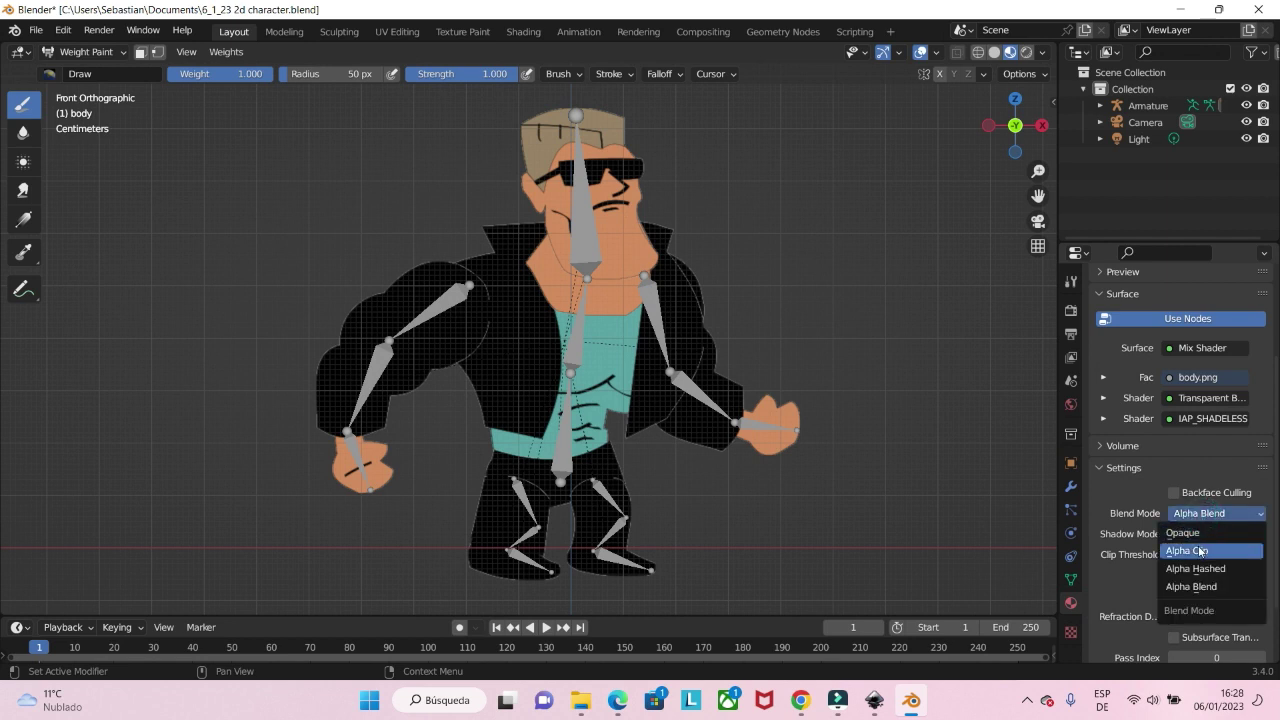
pyautogui.click(1190, 550)
pyautogui.click(1196, 536)
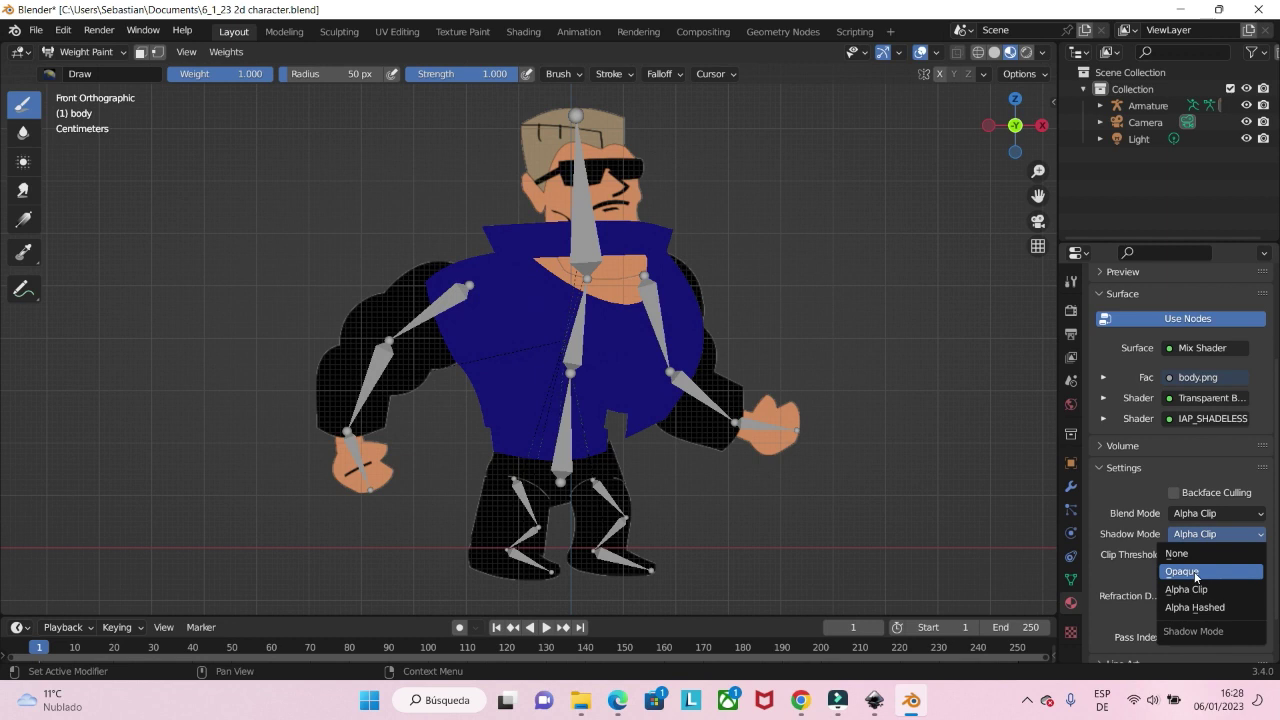
pyautogui.click(1196, 572)
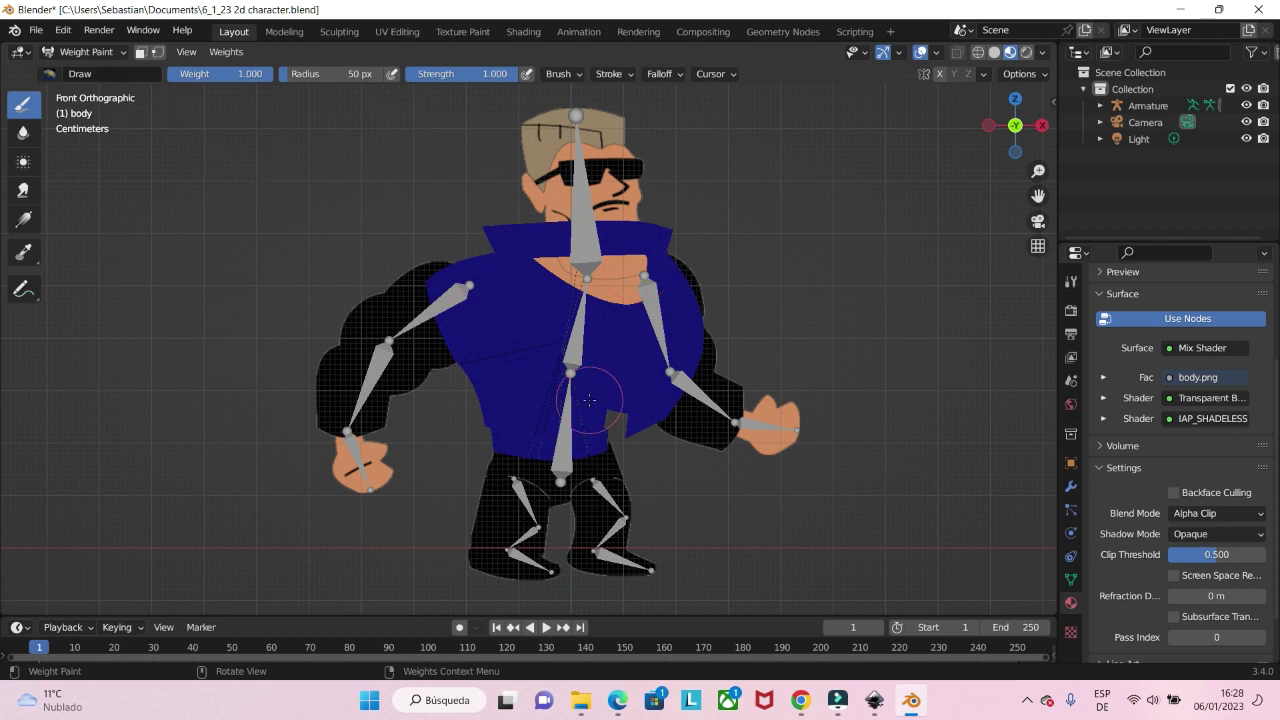
# Erase the upperarm.r weights from the shoulder side of the body mesh using the Subtract brush.
pyautogui.scroll(3, 1180, 450)
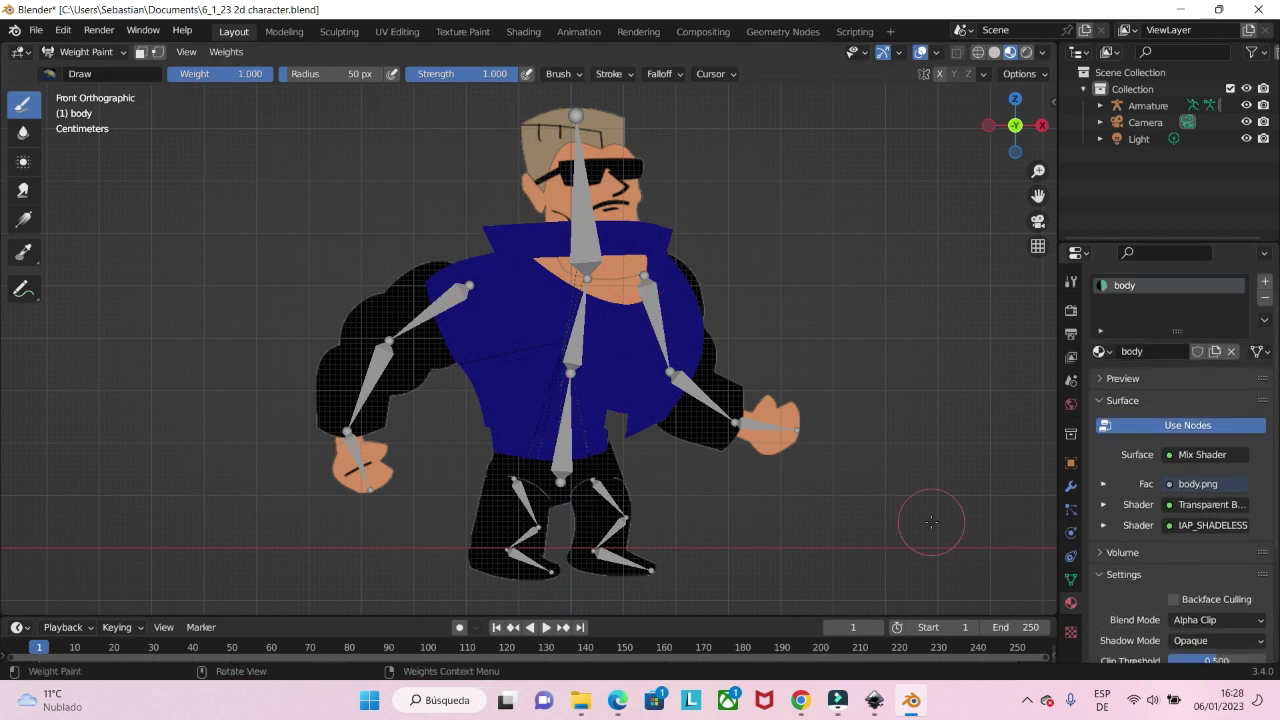
pyautogui.click(1070, 579)
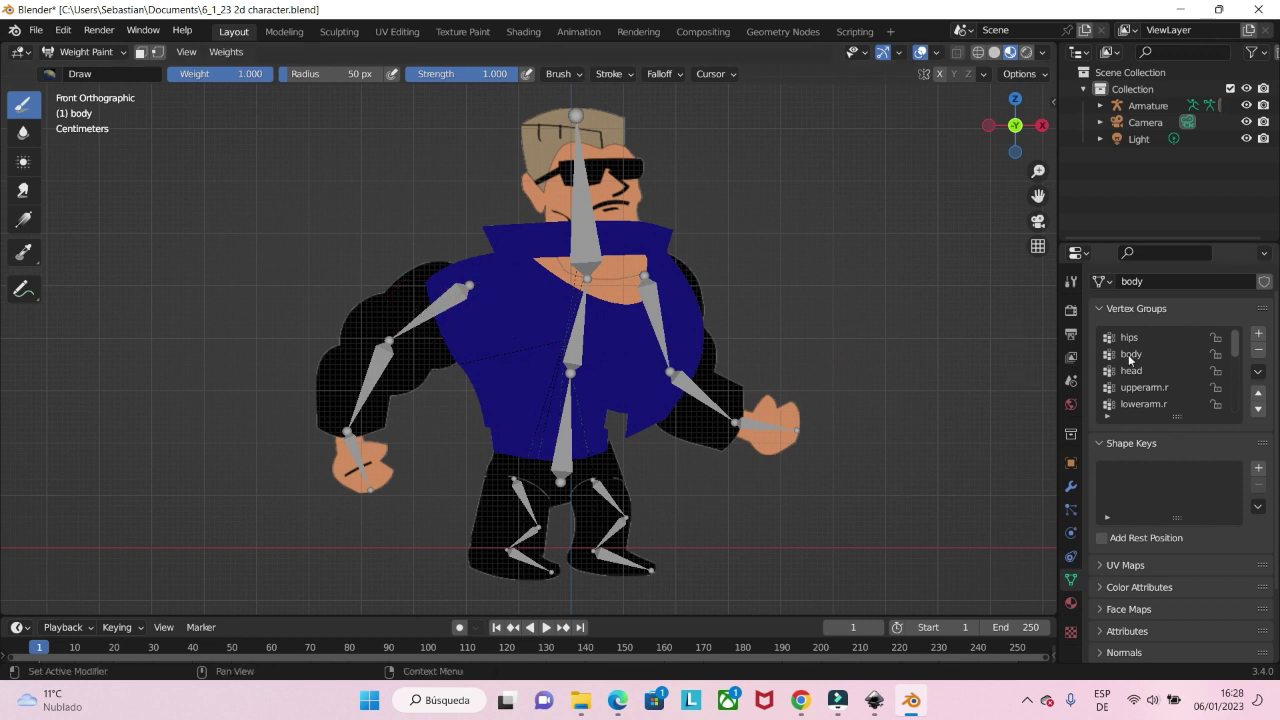
pyautogui.click(1159, 389)
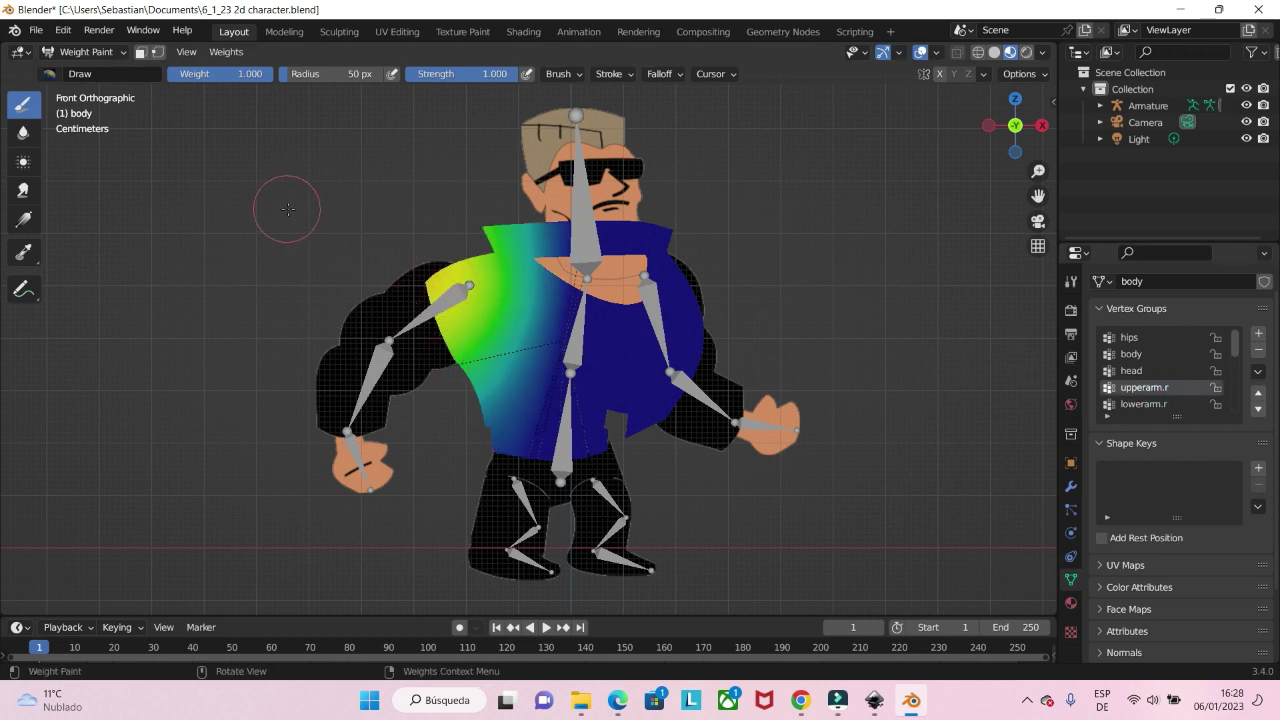
pyautogui.click(49, 74)
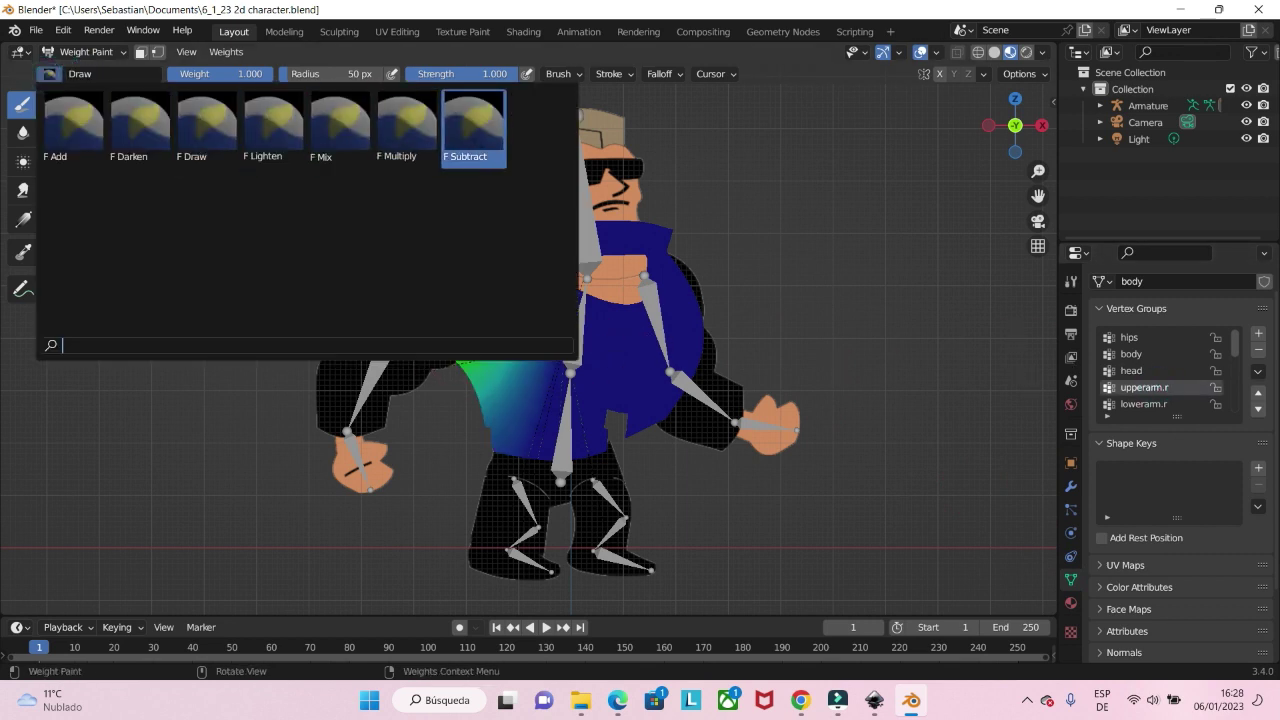
pyautogui.click(471, 140)
pyautogui.moveTo(445, 258)
pyautogui.mouseDown()
pyautogui.moveTo(461, 305)
pyautogui.moveTo(488, 265)
pyautogui.moveTo(492, 345)
pyautogui.moveTo(472, 325)
pyautogui.moveTo(508, 388)
pyautogui.mouseUp()
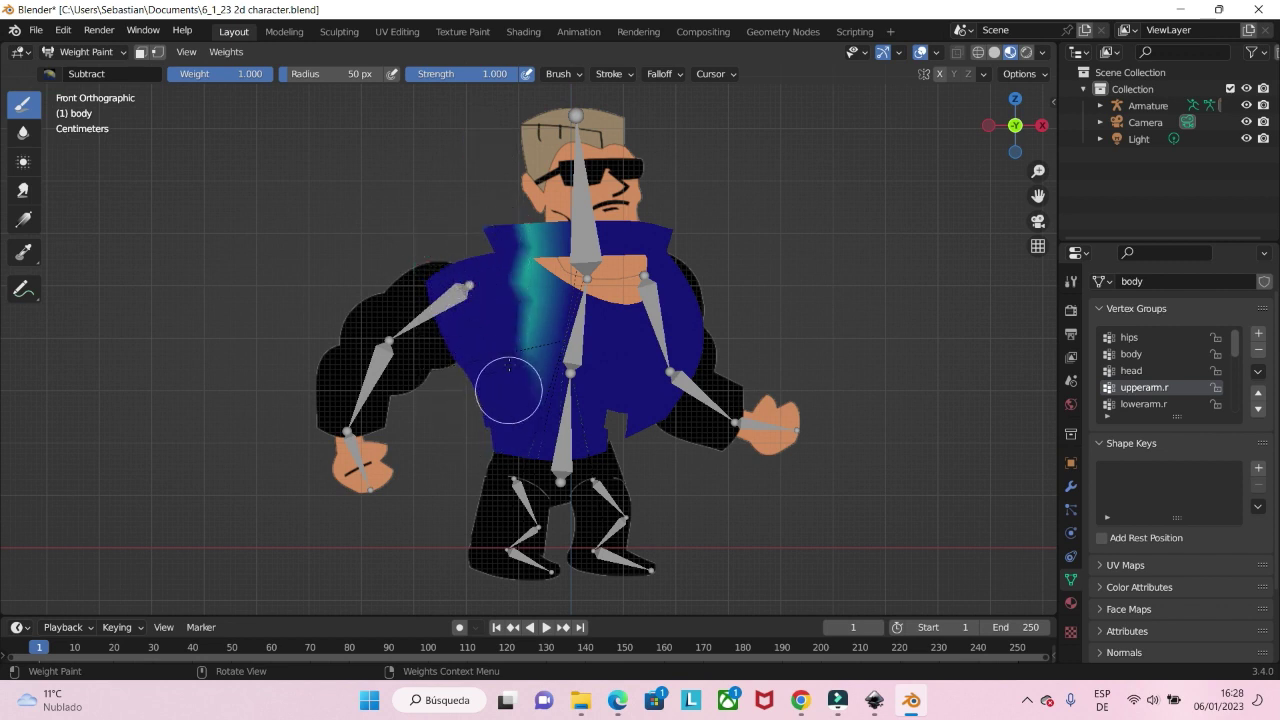
# Switch to the armature's Pose Mode and try rotating the upperarm.r bone to check how the body mesh follows.
pyautogui.click(84, 52)
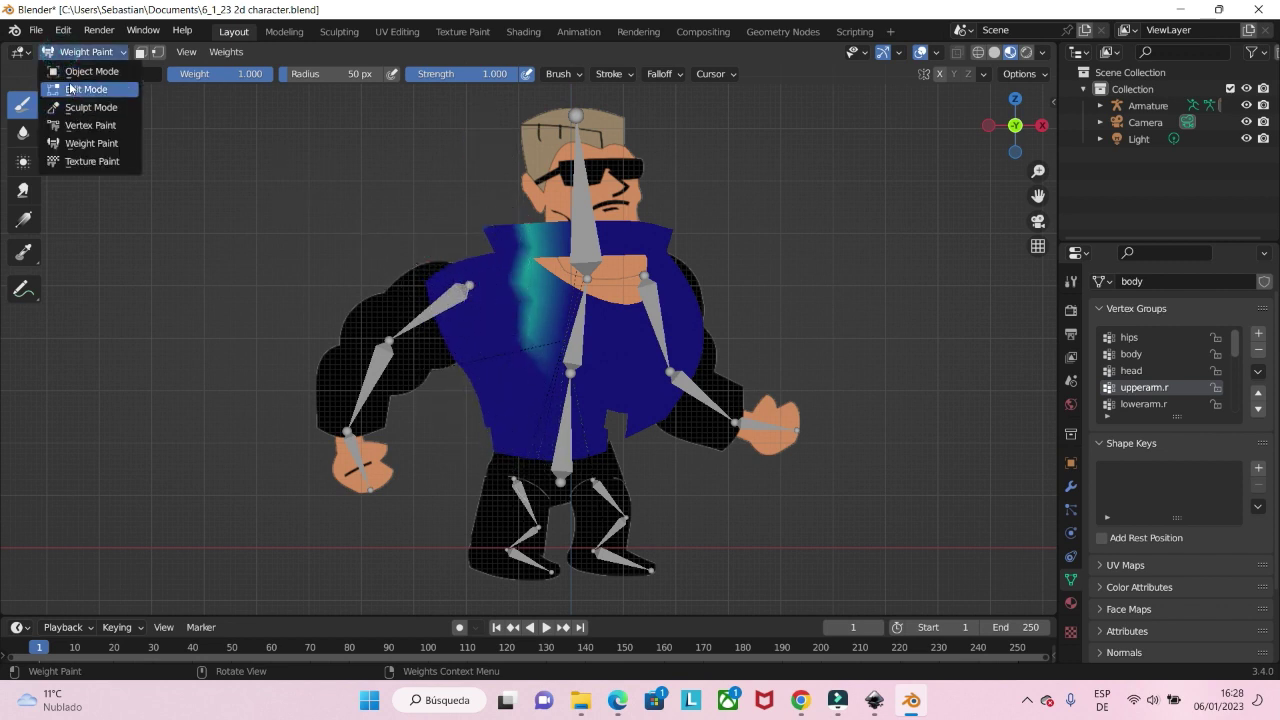
pyautogui.click(88, 71)
pyautogui.click(84, 52)
pyautogui.click(82, 107)
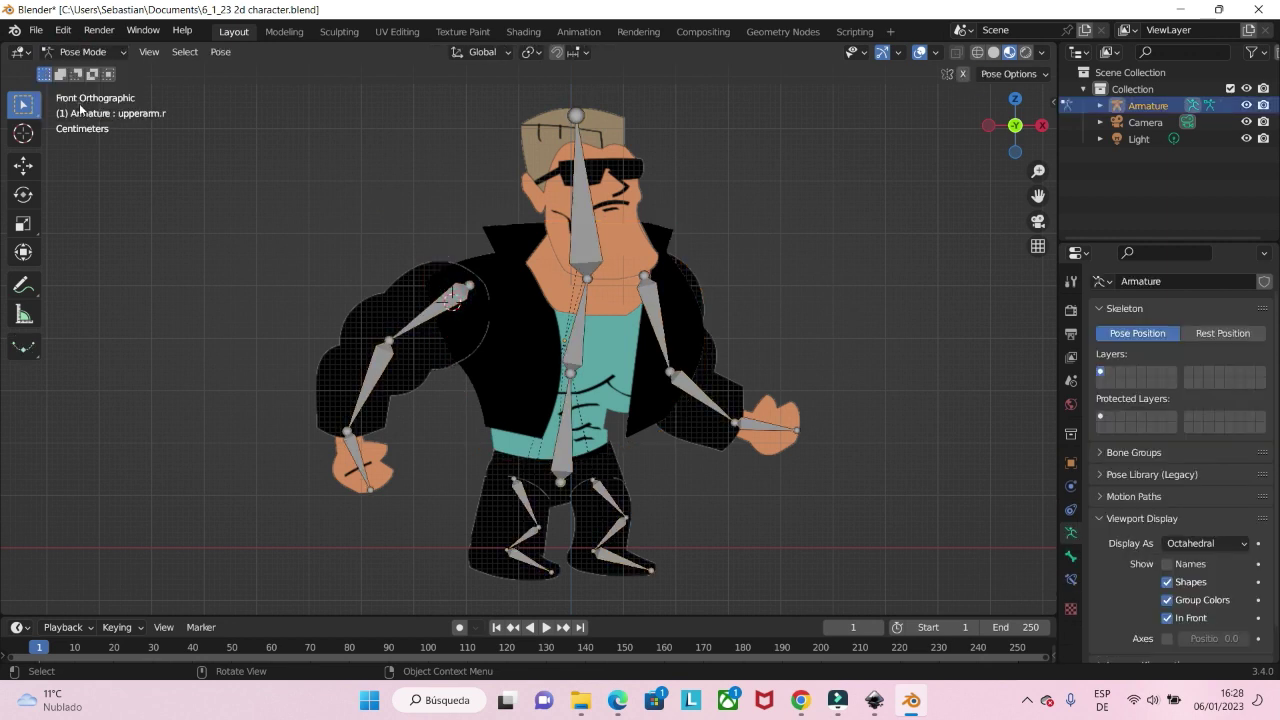
pyautogui.press('r')
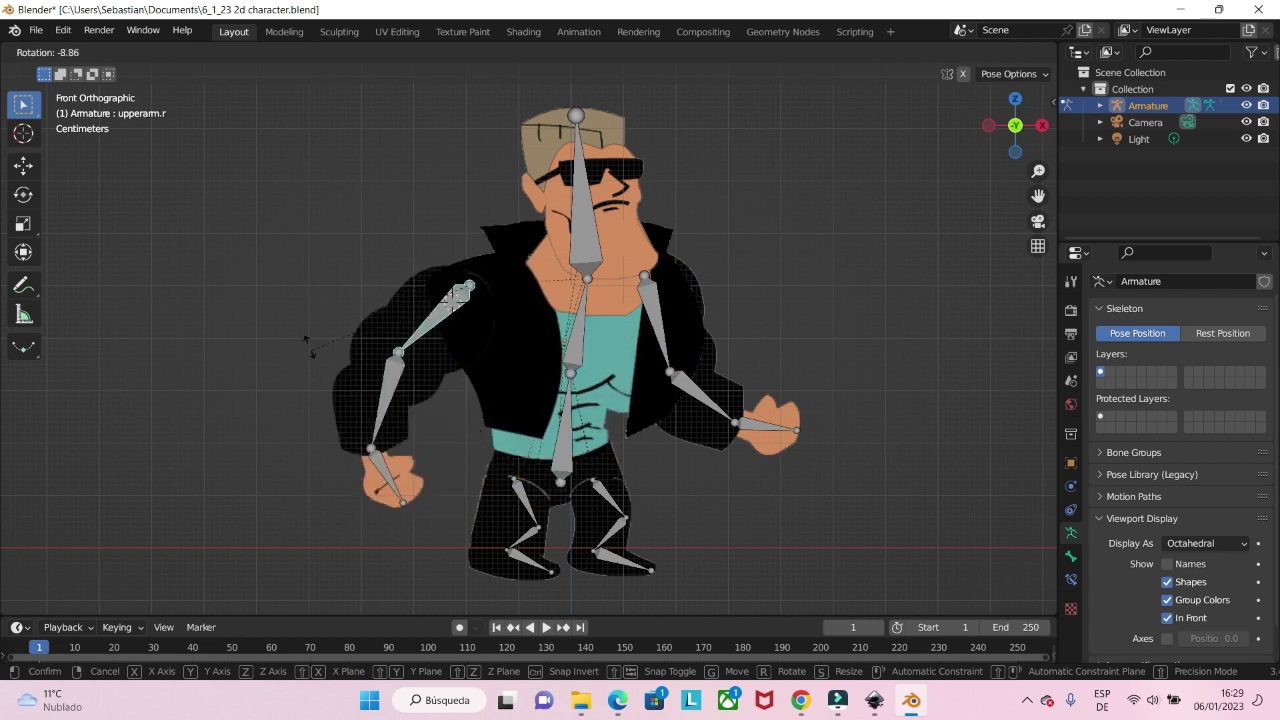
pyautogui.click(281, 244)
# Return to Weight Paint mode on the body mesh and subtract the remaining upperarm.r weights around the collar and chest.
pyautogui.click(82, 51)
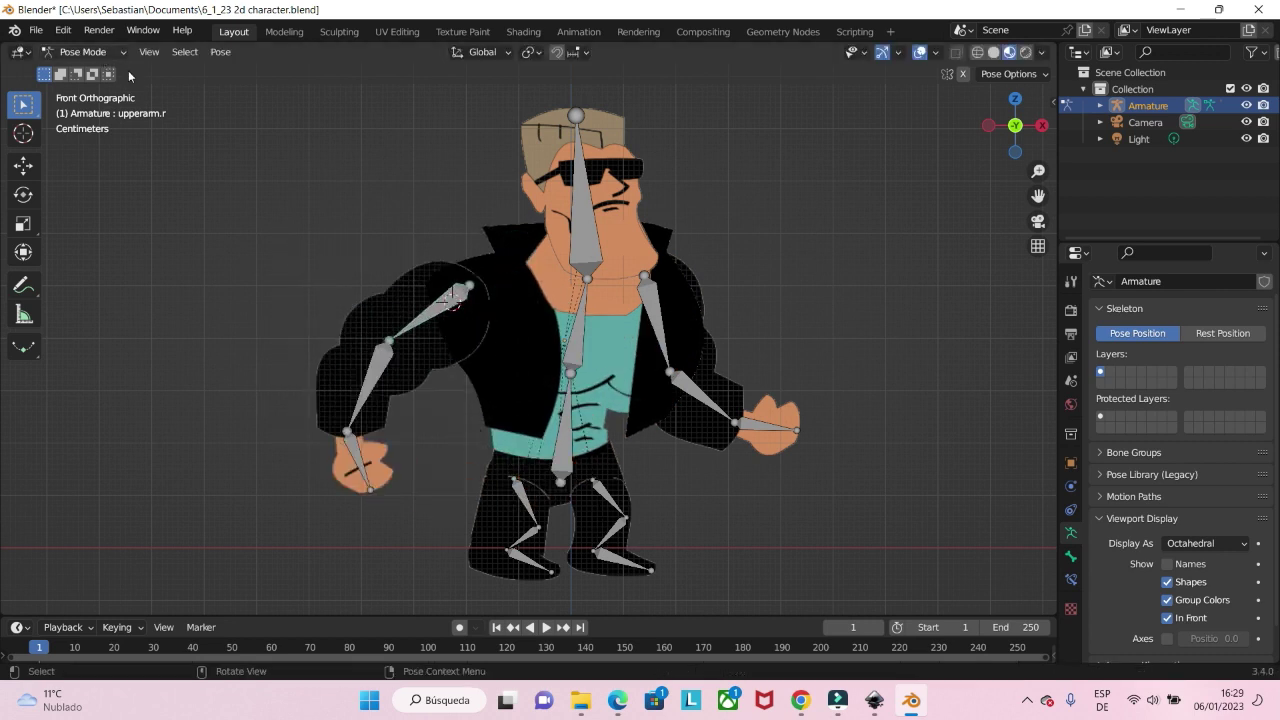
pyautogui.click(128, 70)
pyautogui.click(510, 256)
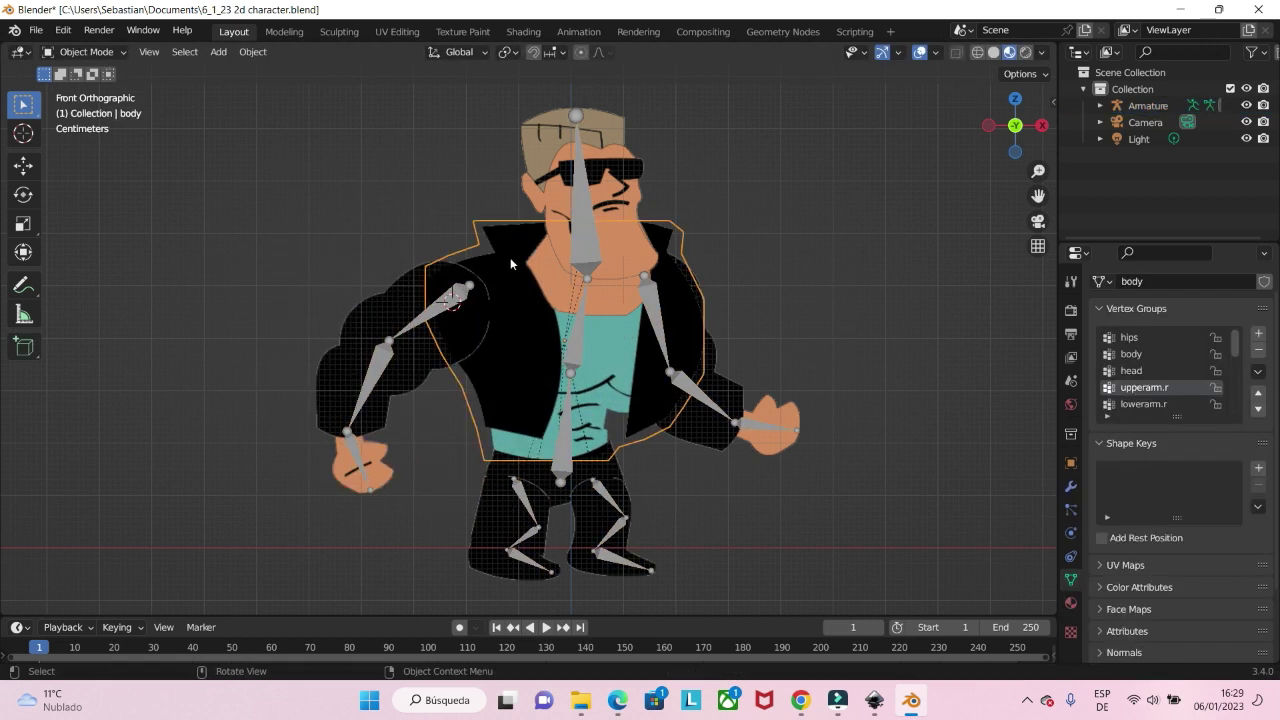
pyautogui.hotkey('ctrl', 'Tab')
pyautogui.click(400, 200)
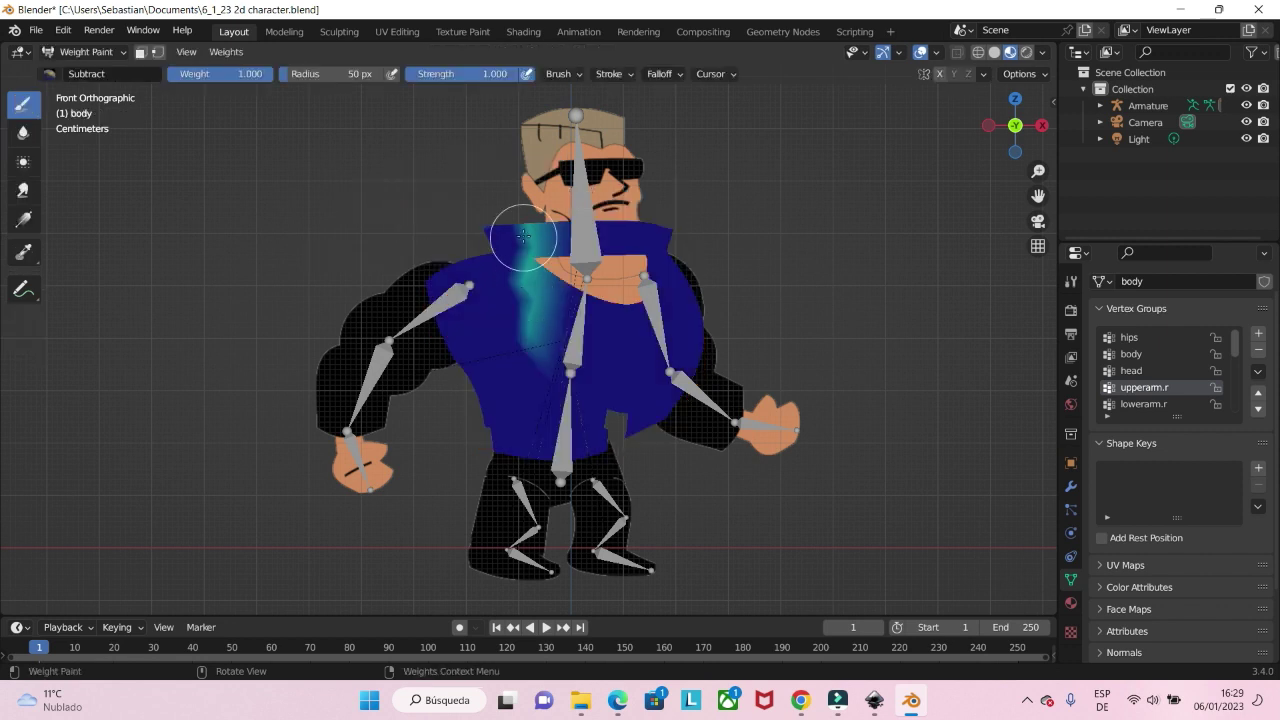
pyautogui.moveTo(528, 201)
pyautogui.mouseDown()
pyautogui.moveTo(531, 363)
pyautogui.moveTo(508, 209)
pyautogui.mouseUp()
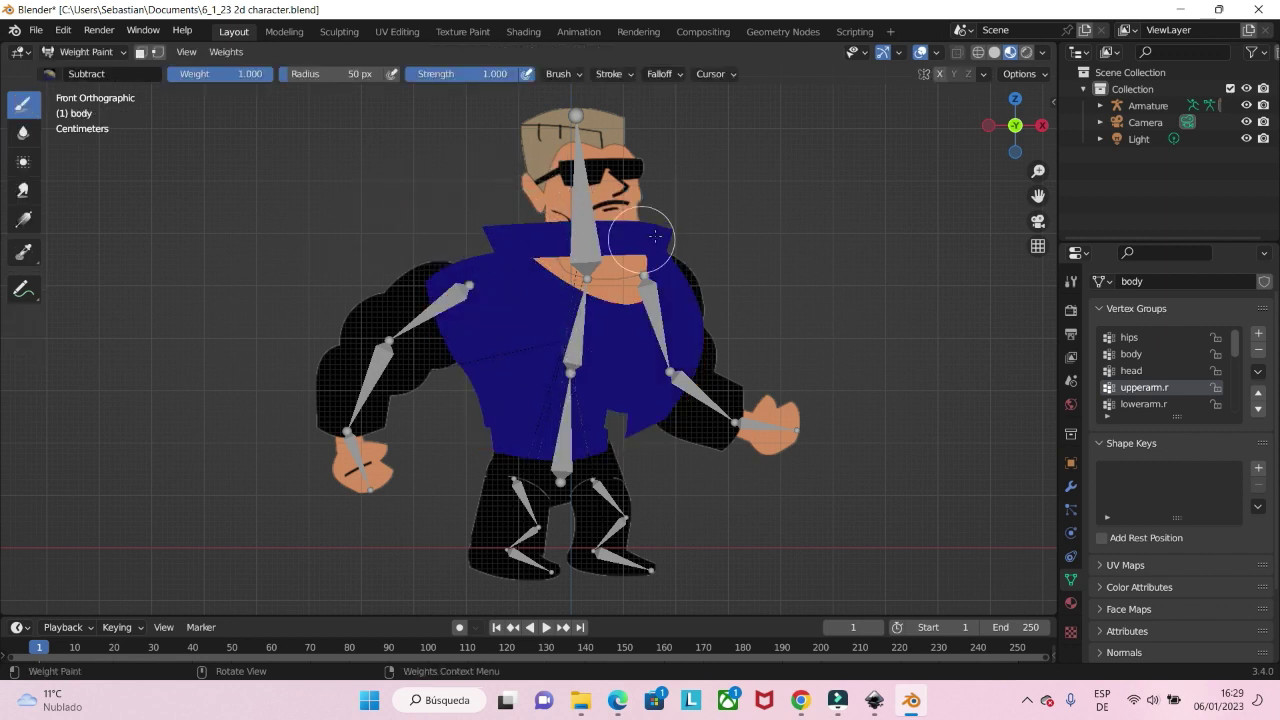
# Put the armature back in Pose Mode and test-rotate upperarm.r against the repainted body weights.
pyautogui.click(82, 51)
pyautogui.click(86, 64)
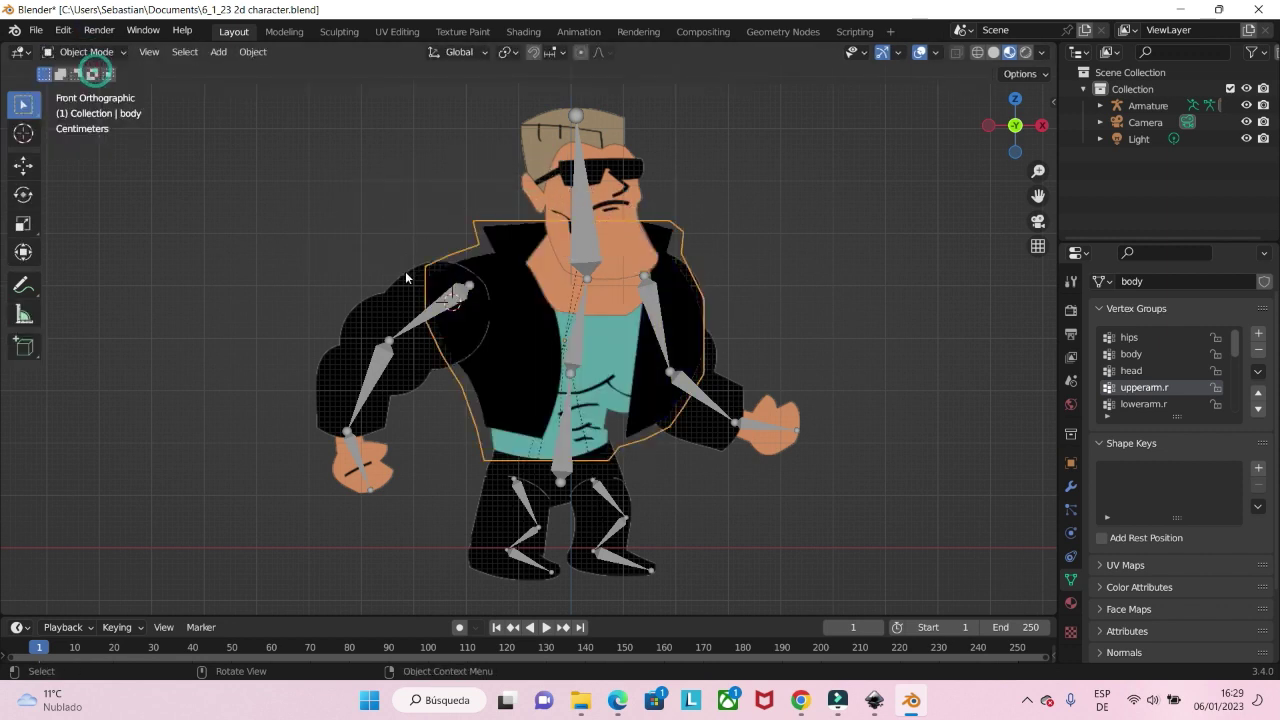
pyautogui.click(412, 326)
pyautogui.hotkey('ctrl', 'Tab')
pyautogui.click(427, 320)
pyautogui.press('r')
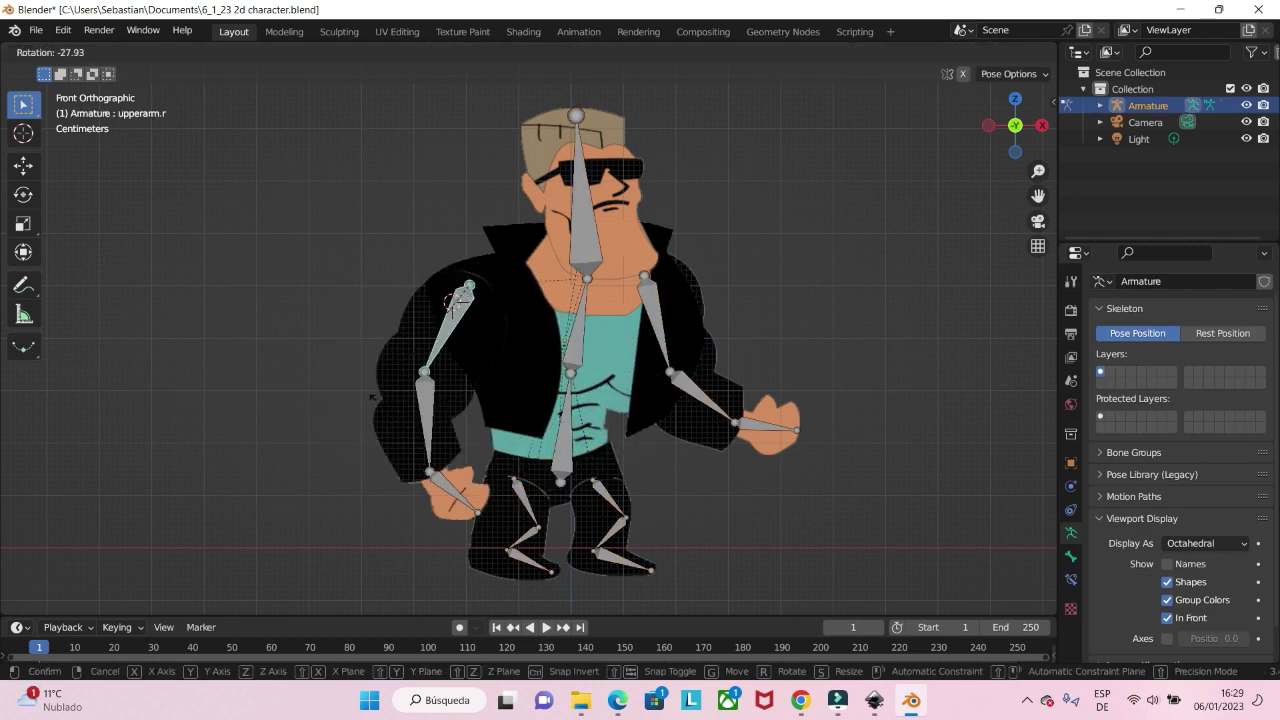
pyautogui.click(467, 376)
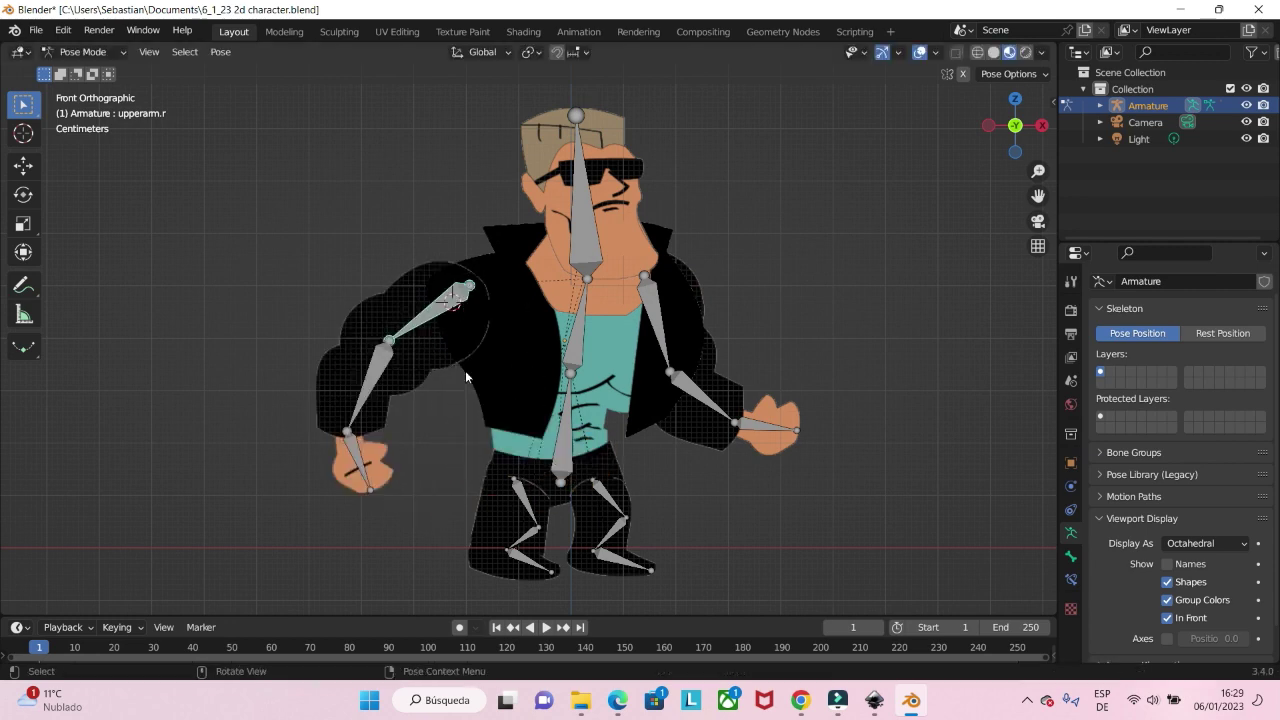
# Reopen the body mesh in Weight Paint mode and start subtracting the upperarm.l weights near that shoulder.
pyautogui.hotkey('ctrl', 'Tab')
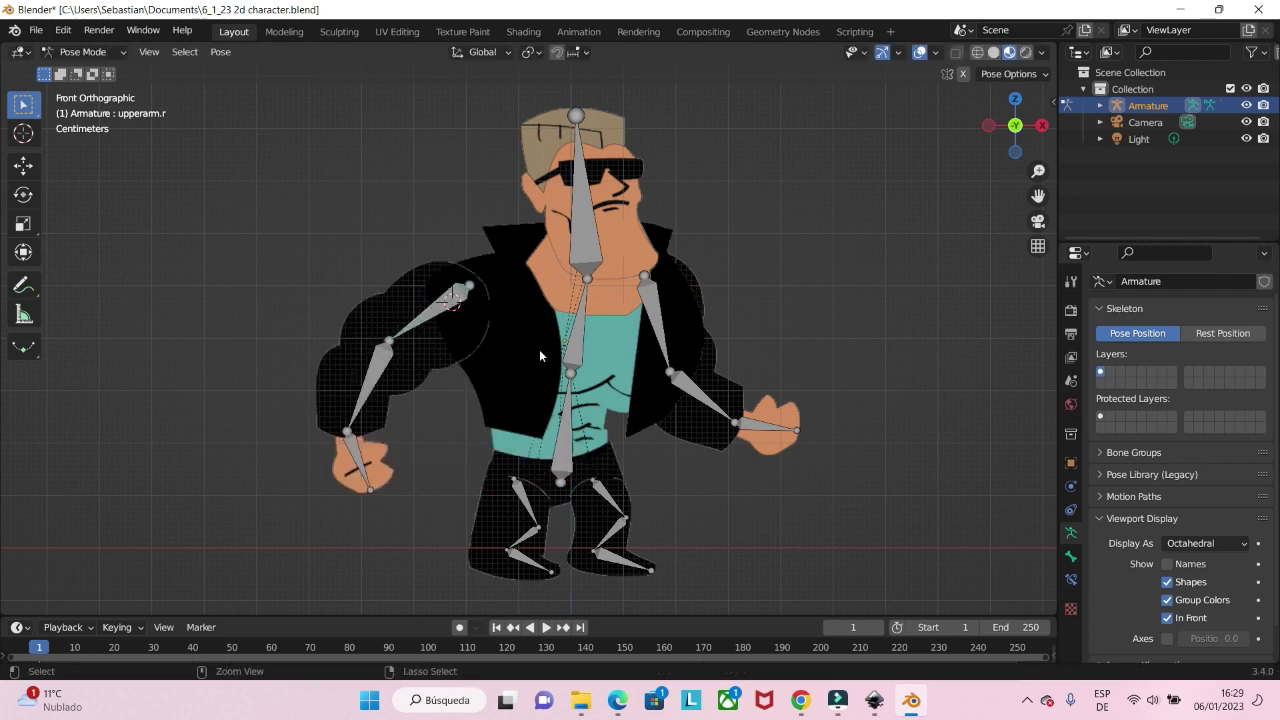
pyautogui.click(537, 330)
pyautogui.hotkey('ctrl', 'Tab')
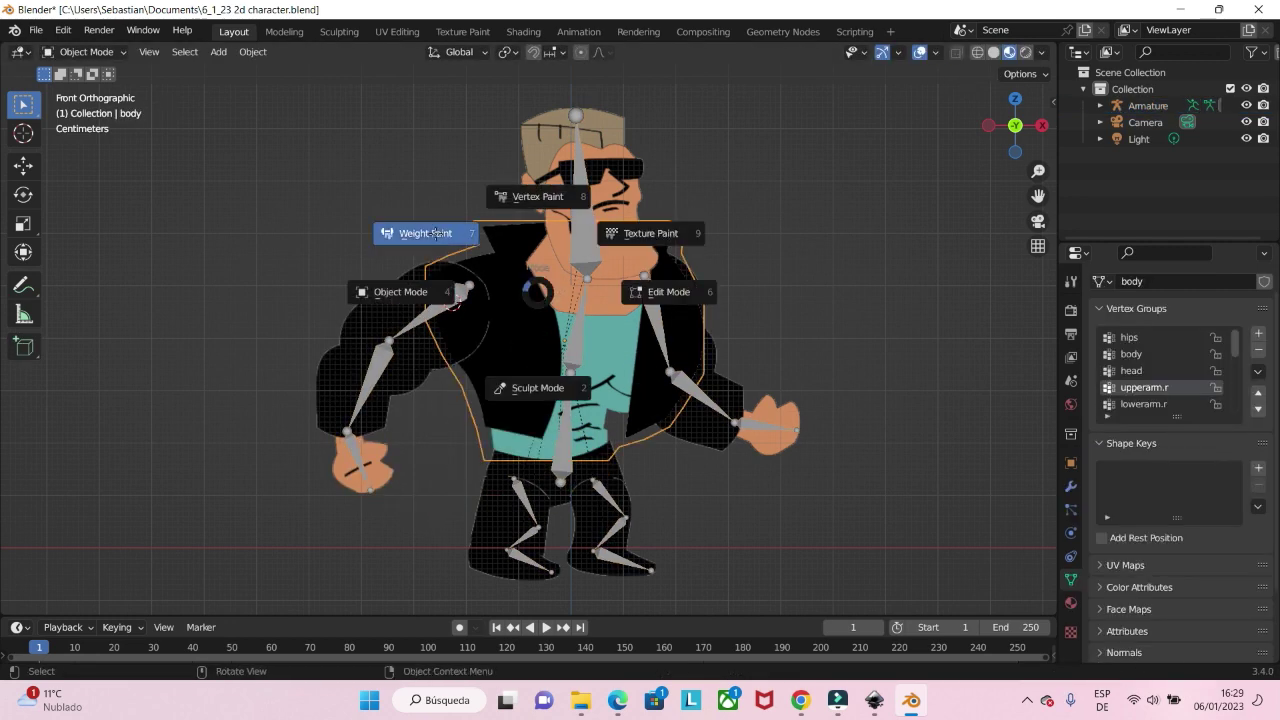
pyautogui.click(423, 231)
pyautogui.scroll(-3, 1166, 400)
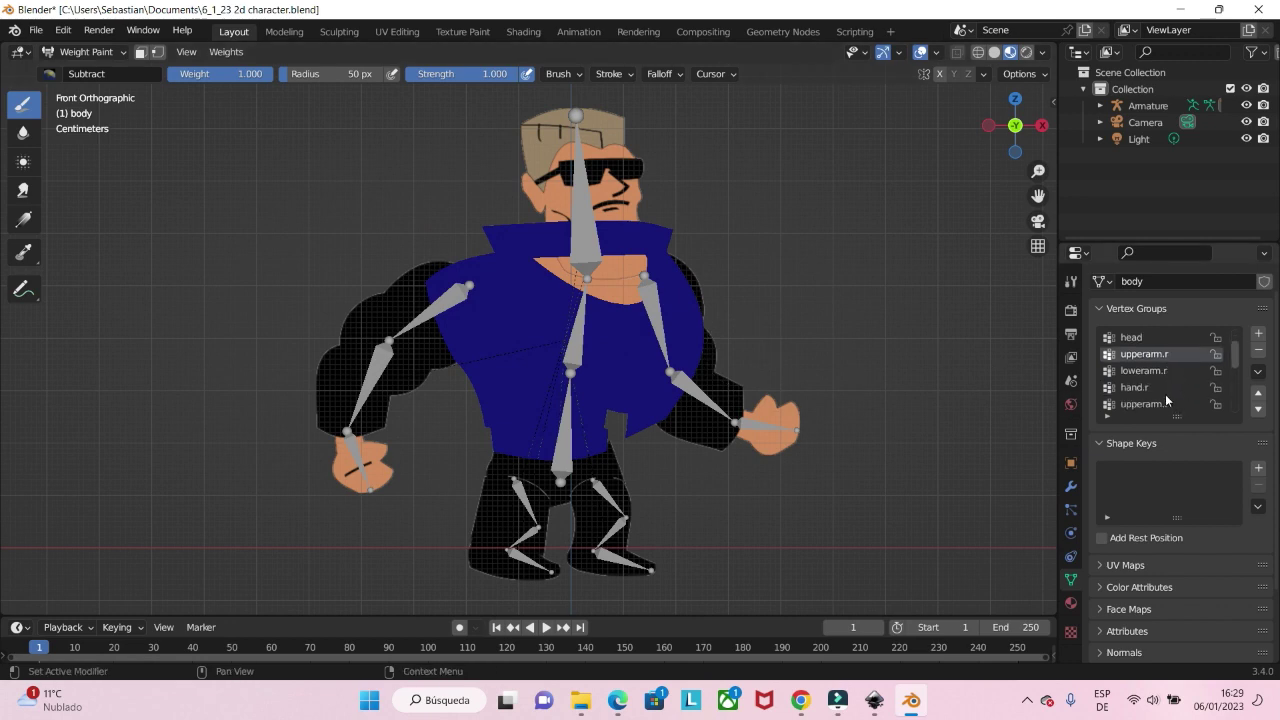
pyautogui.click(1162, 389)
pyautogui.moveTo(640, 370)
pyautogui.mouseDown()
pyautogui.moveTo(605, 425)
pyautogui.moveTo(695, 272)
pyautogui.moveTo(612, 234)
pyautogui.moveTo(685, 267)
pyautogui.mouseUp()
# Enlarge the brush radius to 108 px and erase the rest of the upperarm.l weights from the body mesh.
pyautogui.scroll(-2, 700, 258)
pyautogui.scroll(3, 714, 243)
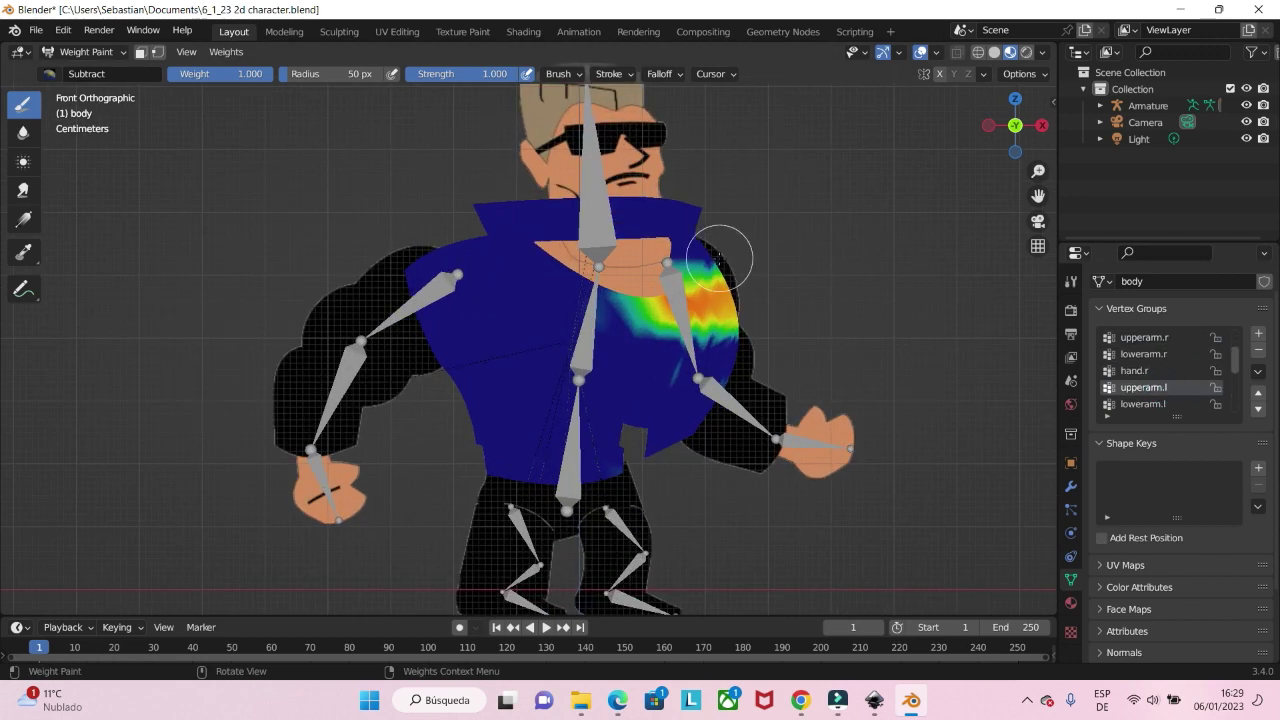
pyautogui.press('f')
pyautogui.click(824, 274)
pyautogui.moveTo(762, 275)
pyautogui.mouseDown()
pyautogui.moveTo(711, 280)
pyautogui.moveTo(694, 309)
pyautogui.mouseUp()
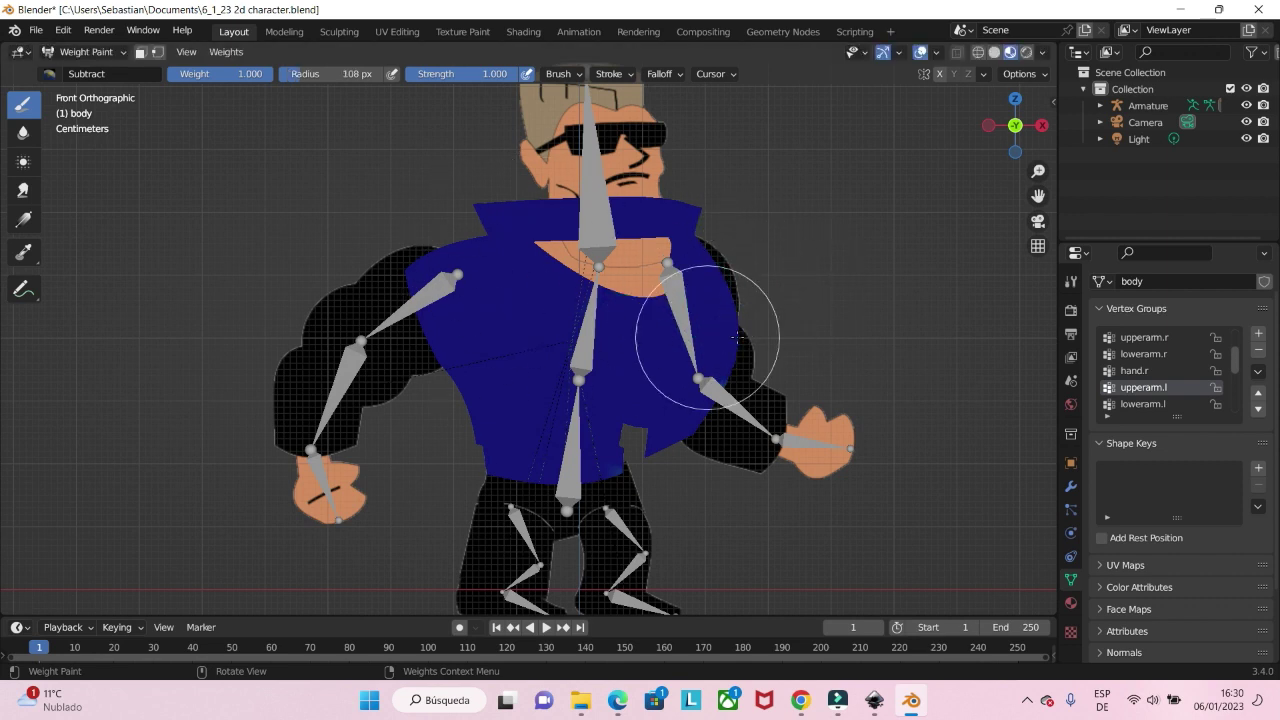
# Subtract the lowerarm.l weights from the body mesh and check the hand.l vertex group for stray weights.
pyautogui.click(1150, 404)
pyautogui.moveTo(773, 357)
pyautogui.mouseDown()
pyautogui.moveTo(652, 420)
pyautogui.moveTo(586, 428)
pyautogui.mouseUp()
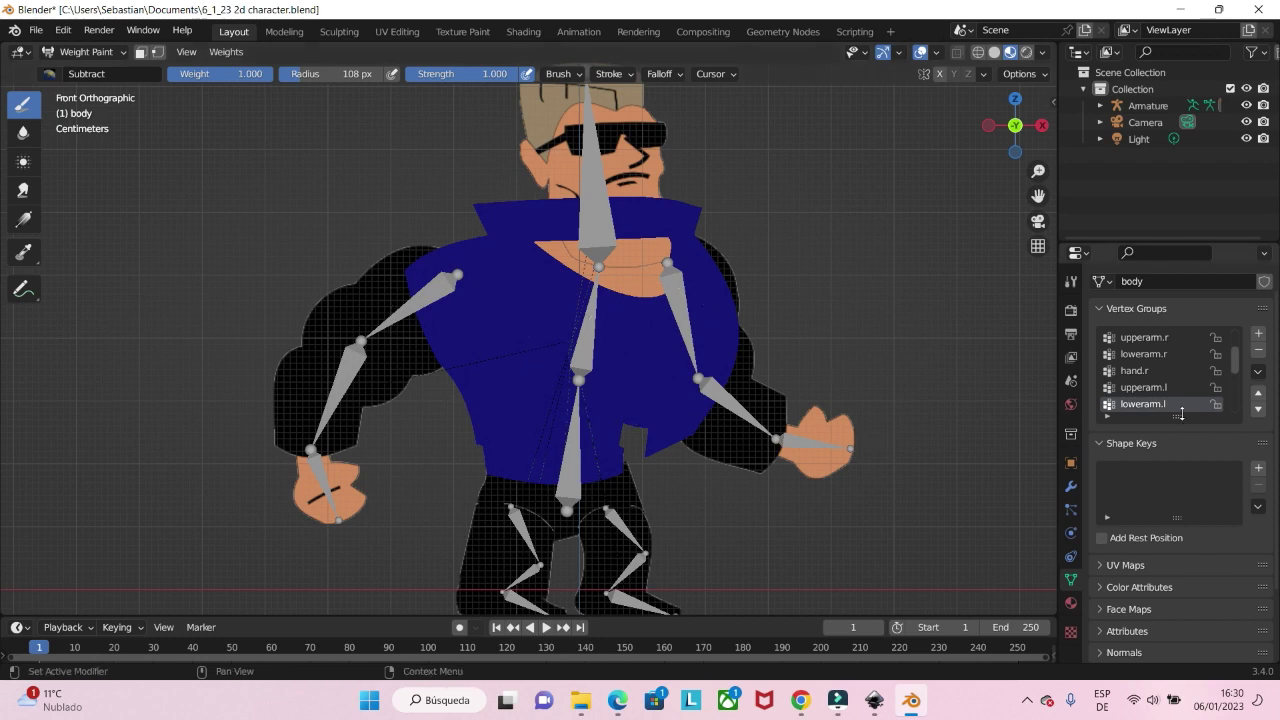
pyautogui.scroll(-2, 1177, 400)
pyautogui.click(1140, 387)
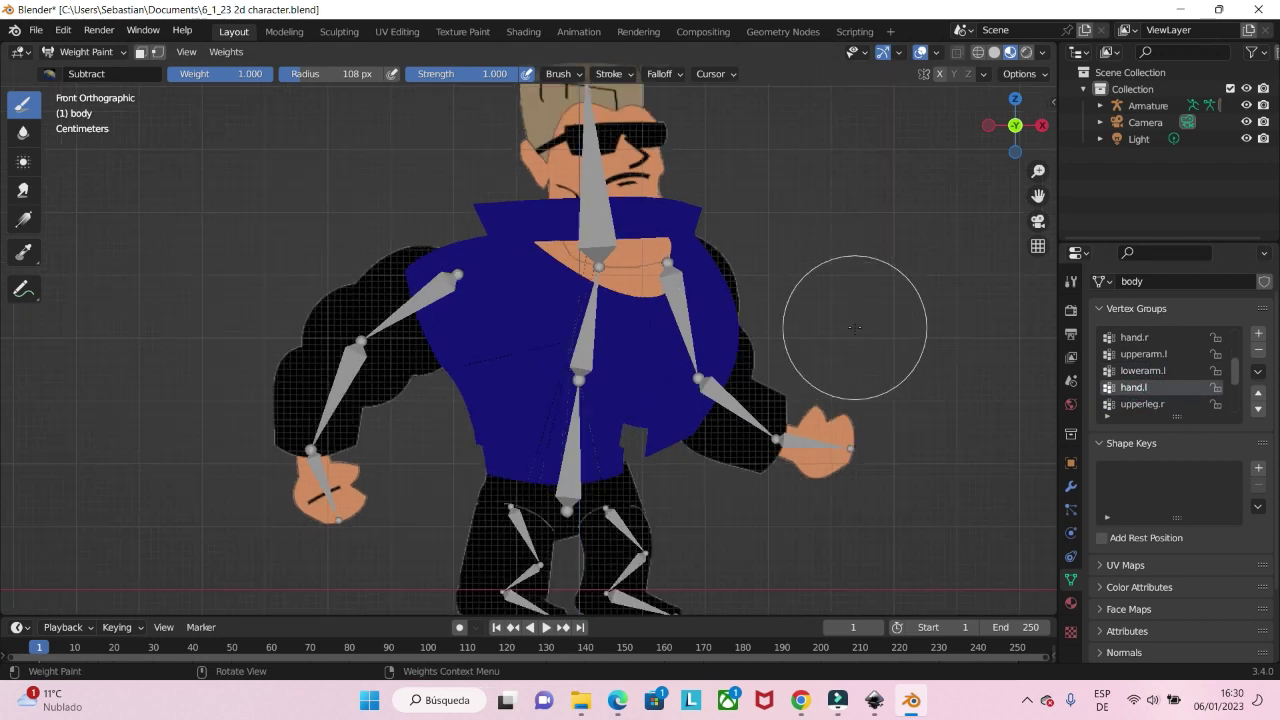
pyautogui.scroll(-1, 855, 327)
# Return to Object Mode, select the head mesh and enter Weight Paint mode on it.
pyautogui.click(86, 52)
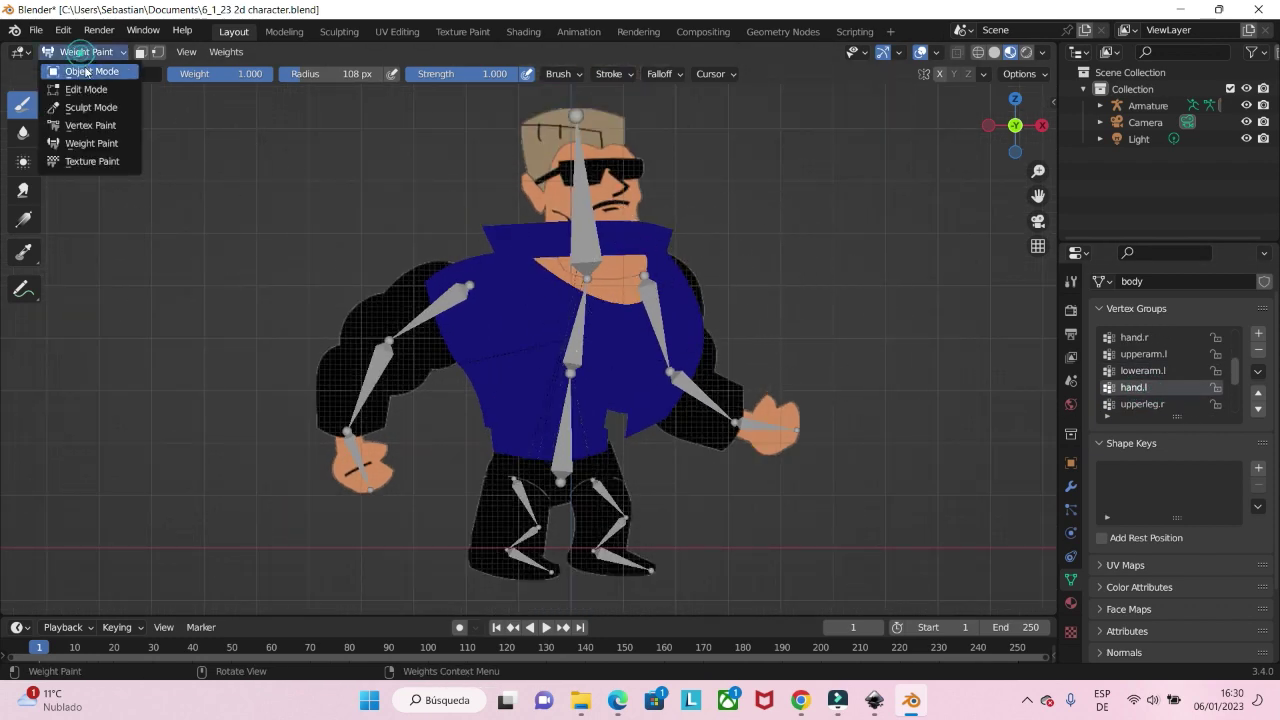
pyautogui.click(86, 72)
pyautogui.click(623, 186)
pyautogui.hotkey('ctrl', 'Tab')
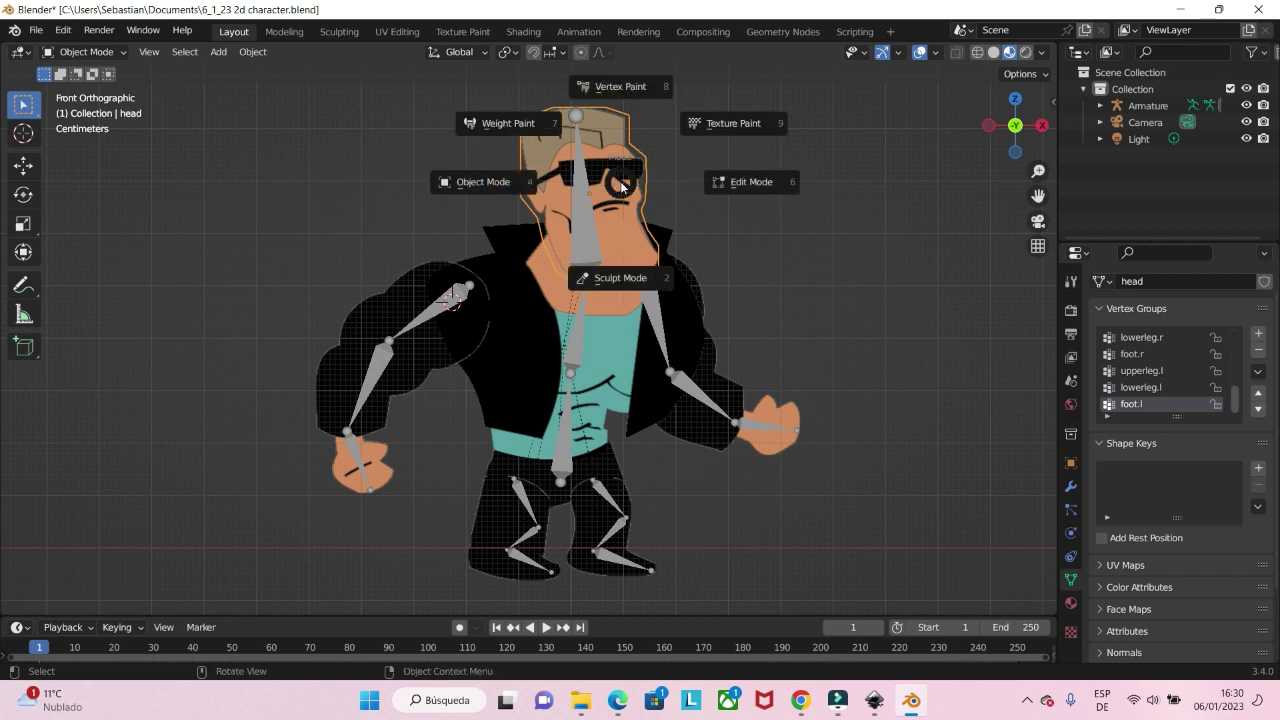
pyautogui.click(505, 125)
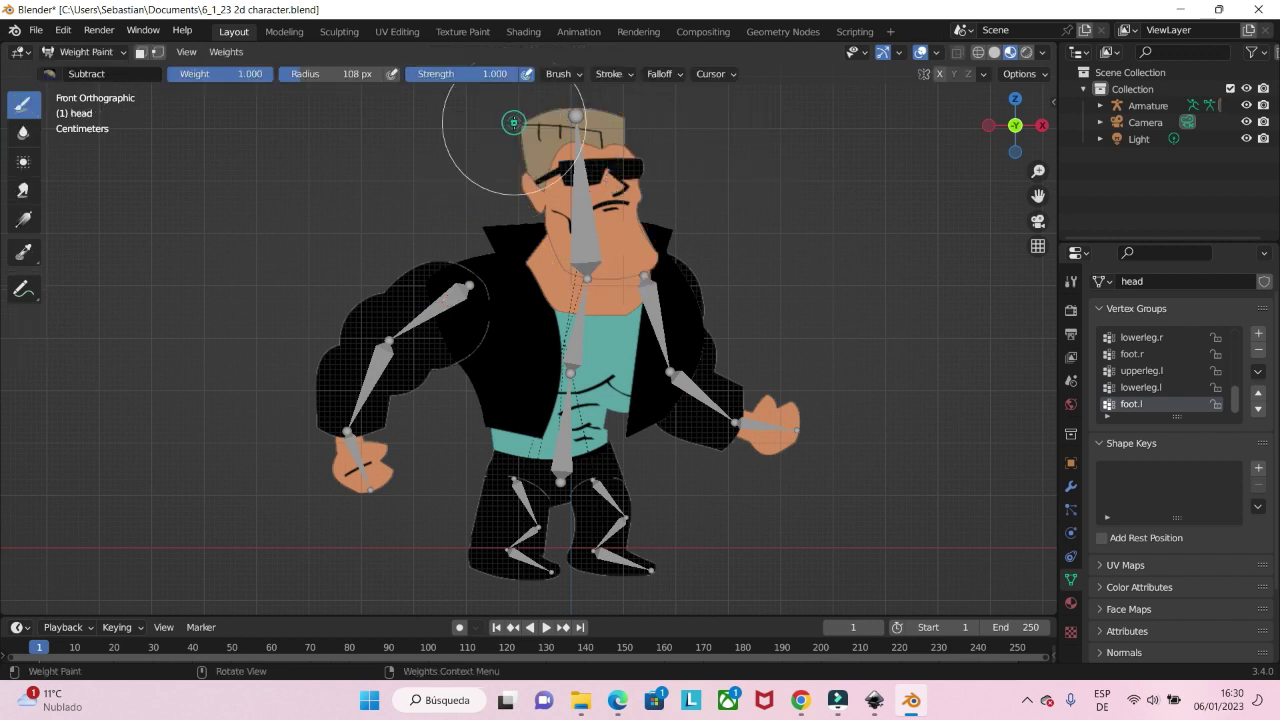
# Set the head material's blend mode to Alpha Clip and shadow mode to Opaque, and display the head's vertex groups.
pyautogui.click(1071, 602)
pyautogui.click(1217, 540)
pyautogui.click(1199, 578)
pyautogui.click(1217, 560)
pyautogui.click(1190, 599)
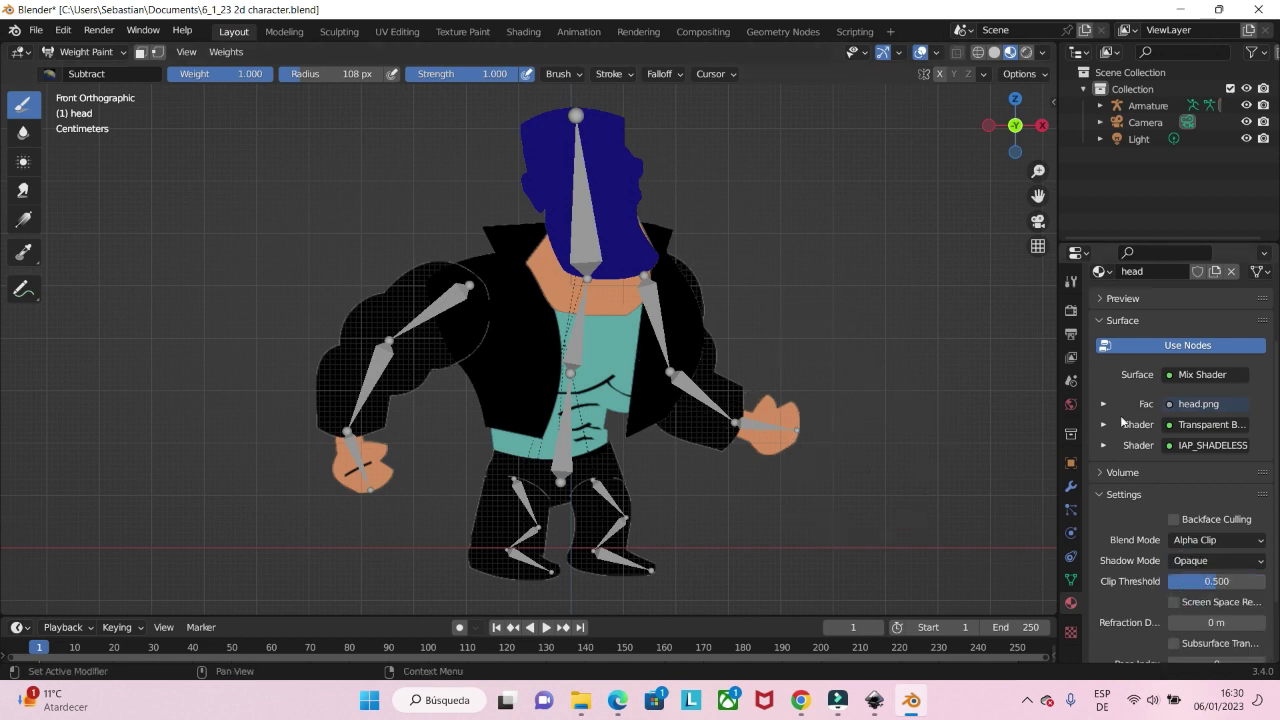
pyautogui.click(1071, 580)
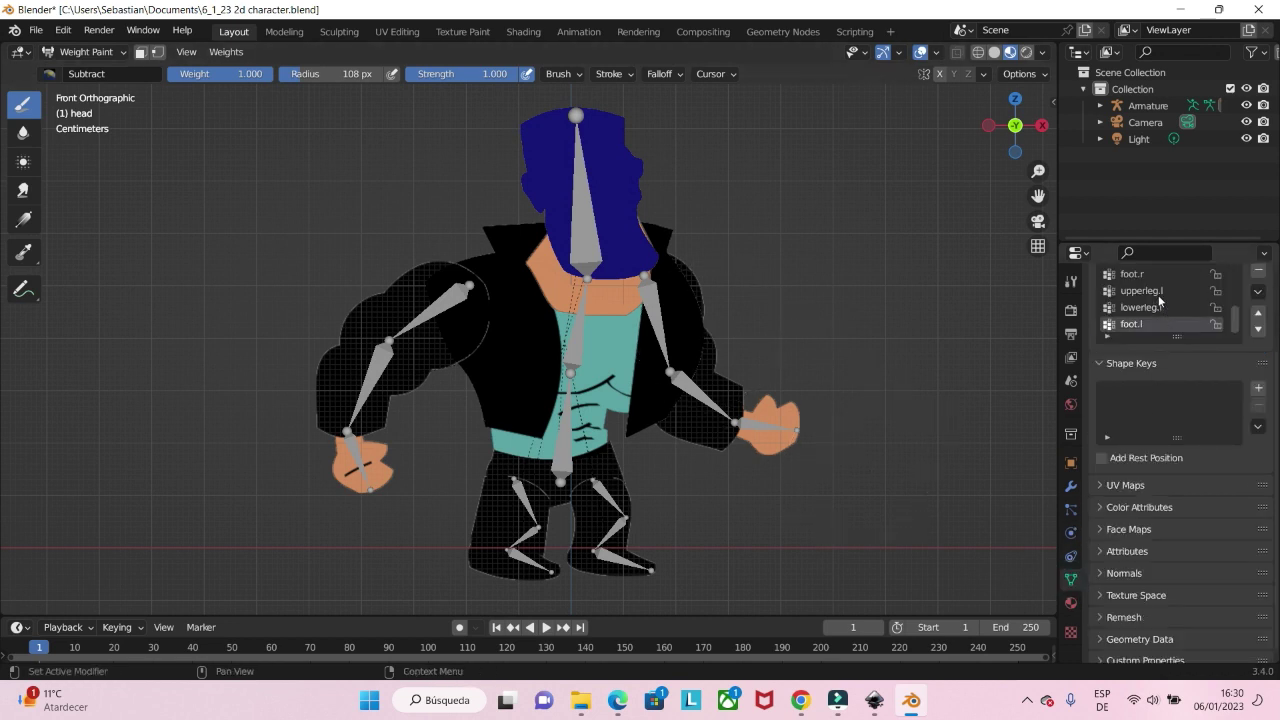
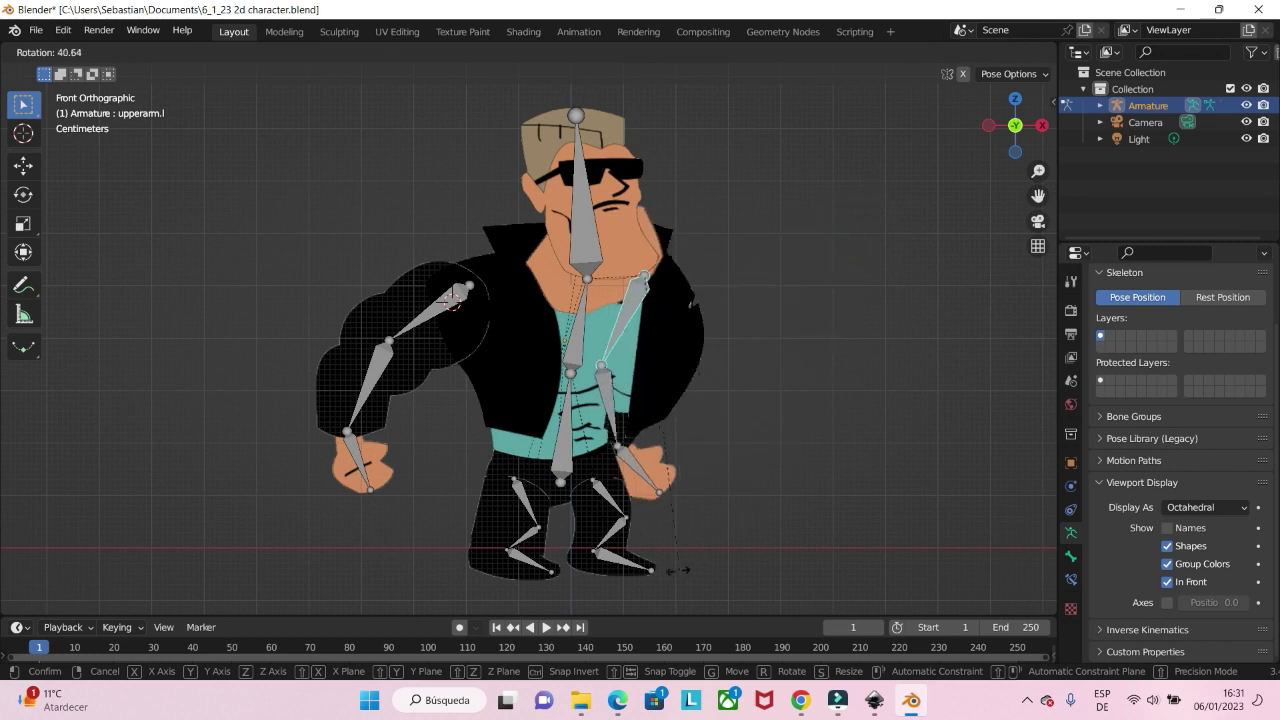
# Try rotating the body and upperarm.l bones to test the deformation, cancelling each rotation.
pyautogui.click(853, 346)
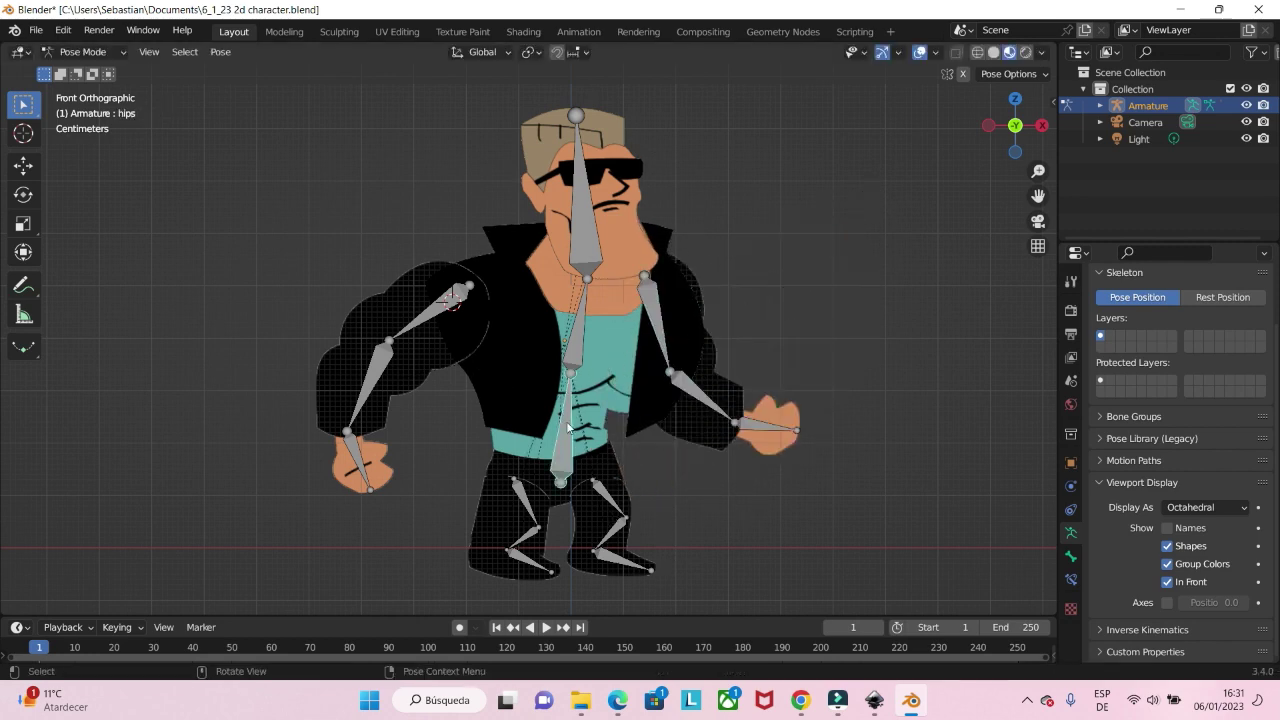
pyautogui.press('r')
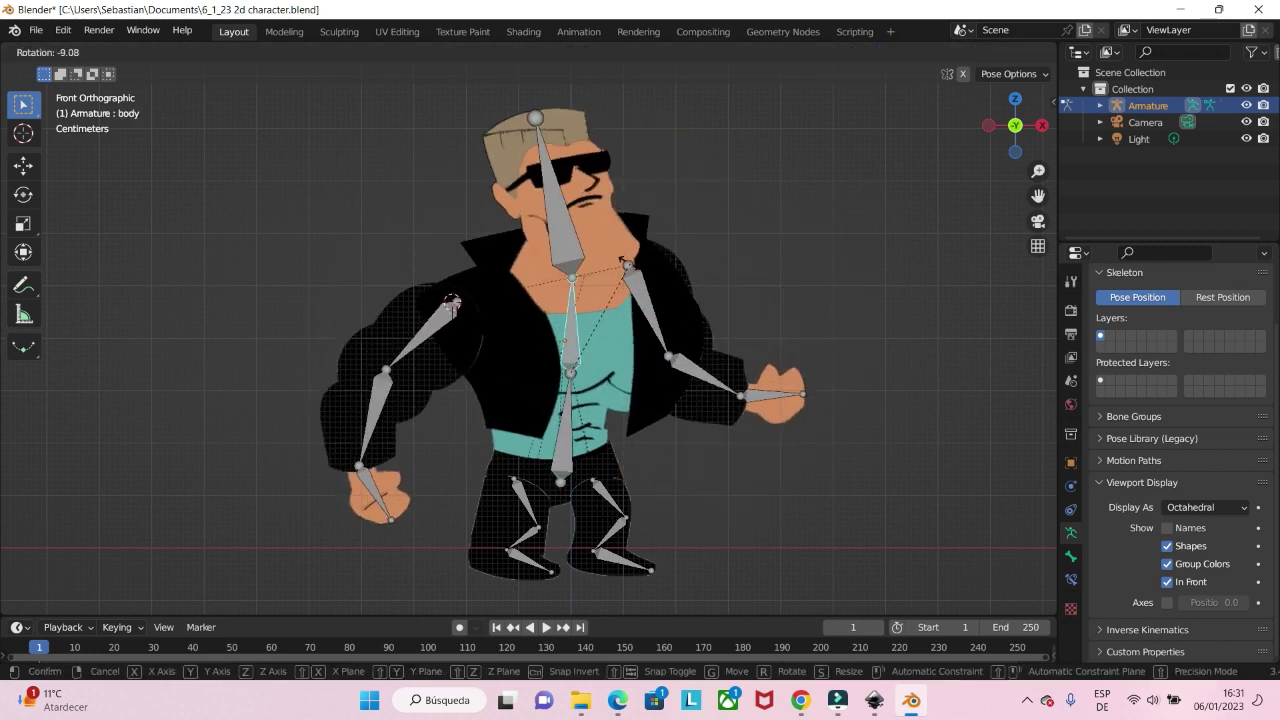
pyautogui.rightClick(694, 322)
pyautogui.press('r')
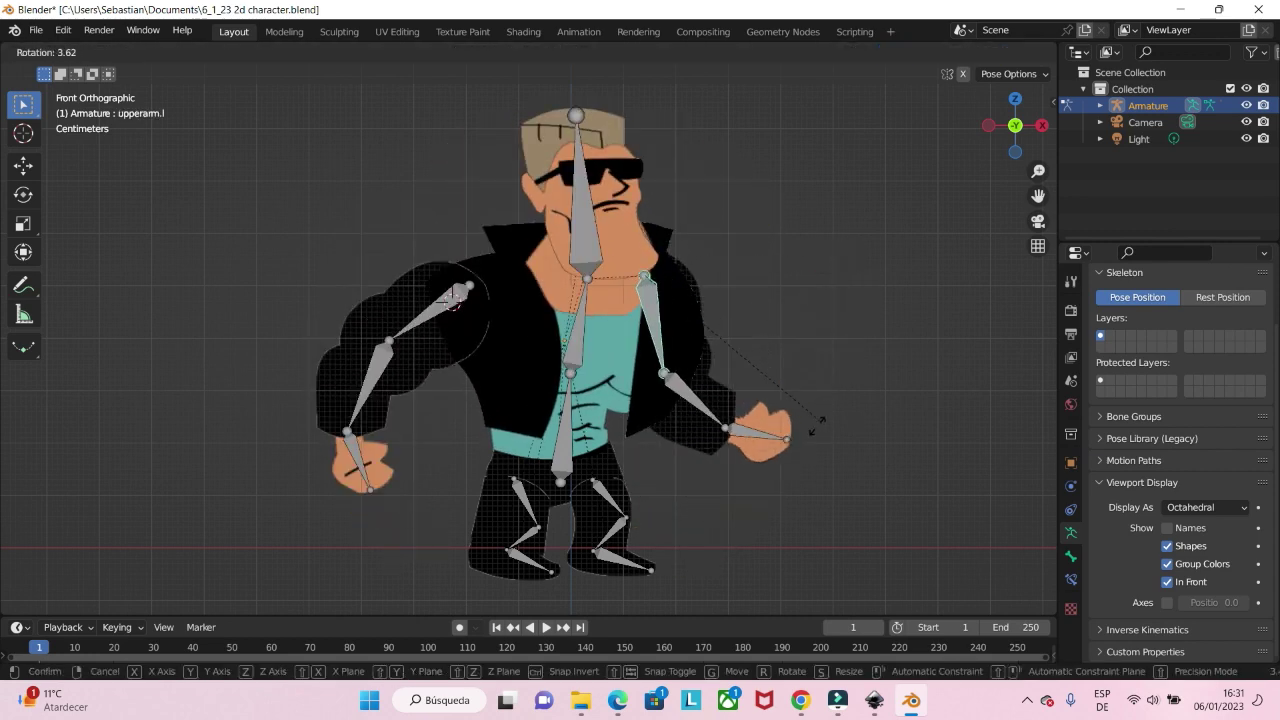
pyautogui.rightClick(898, 272)
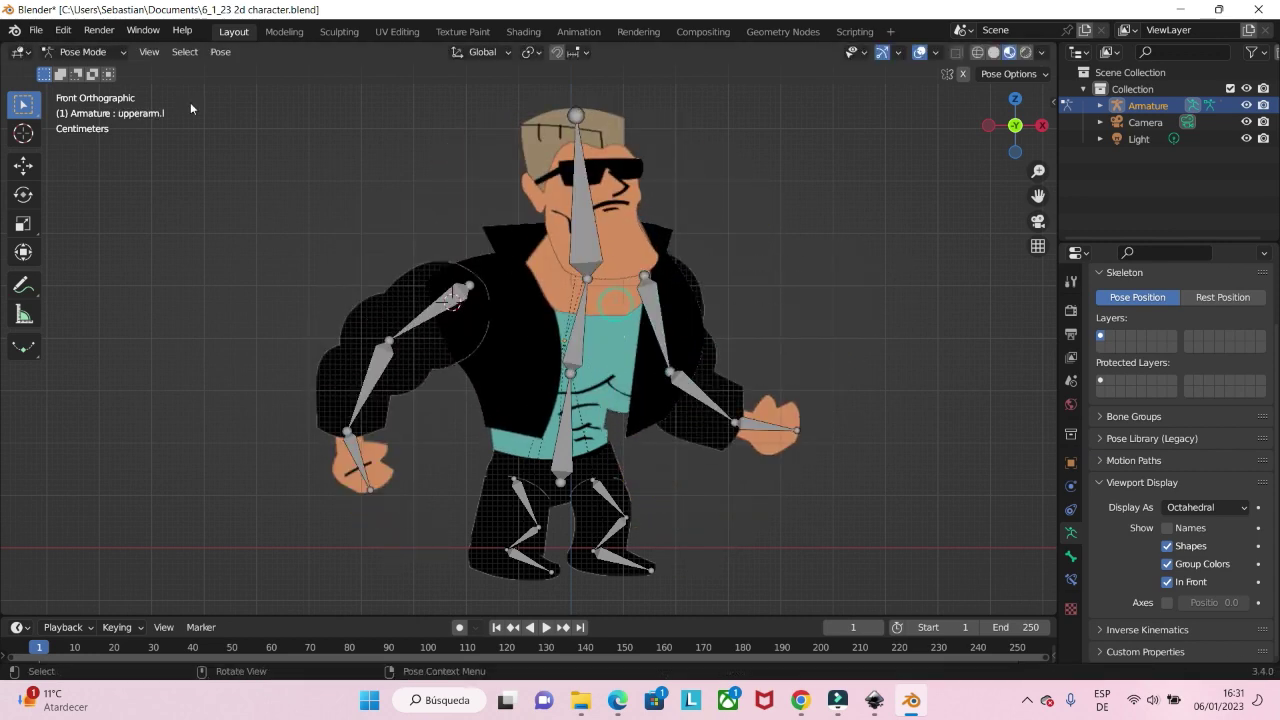
# Return to Object Mode, hide the head mesh and select the neck mesh behind it.
pyautogui.hotkey('ctrl', 'Tab')
pyautogui.click(516, 279)
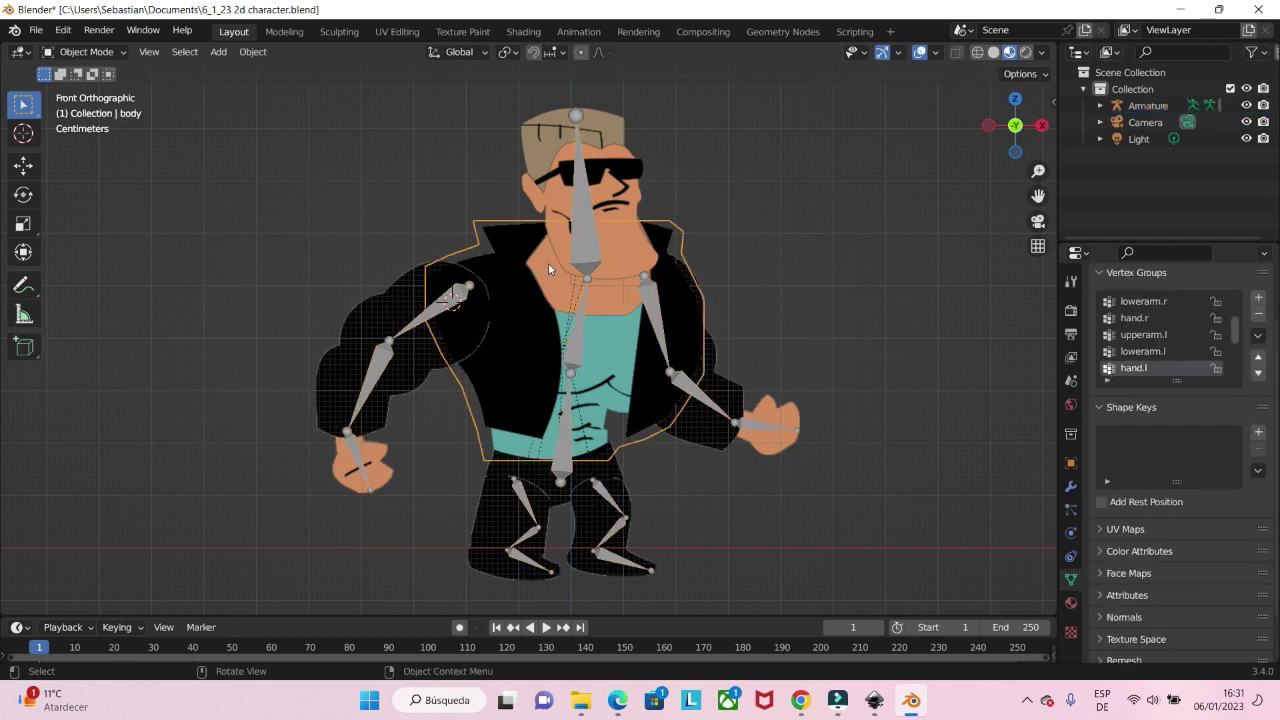
pyautogui.click(557, 234)
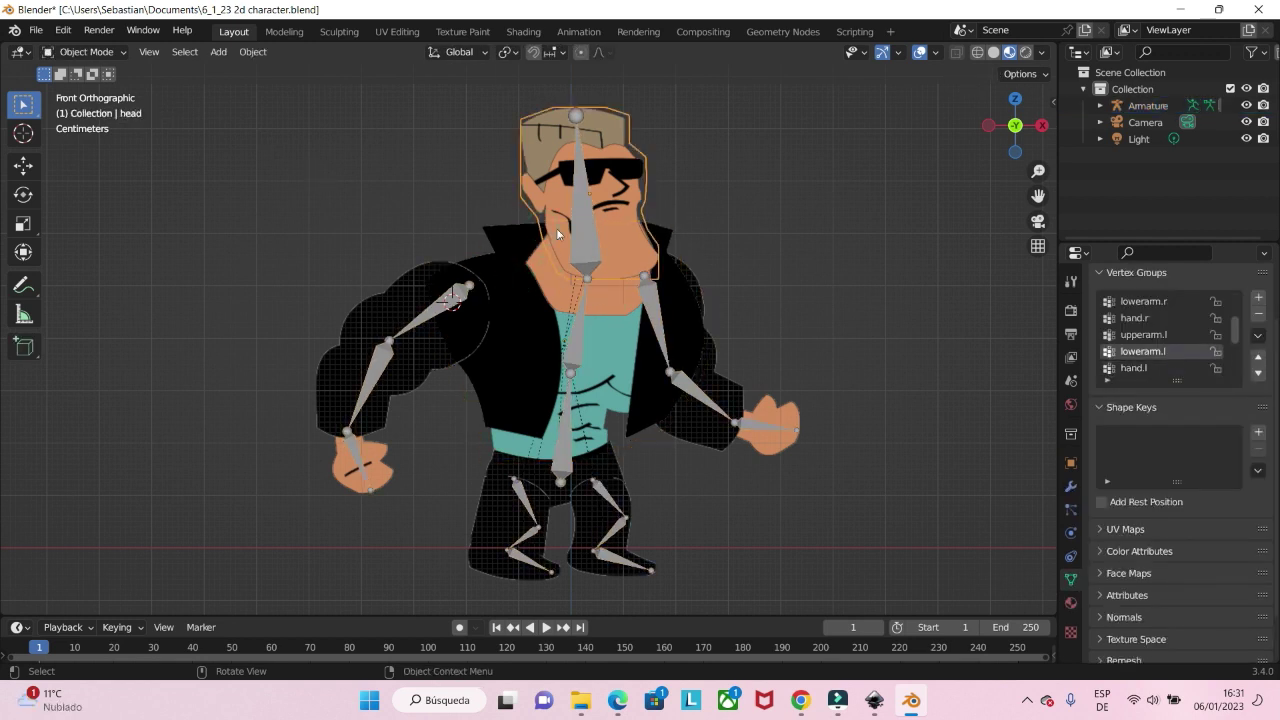
pyautogui.press('h')
pyautogui.click(614, 215)
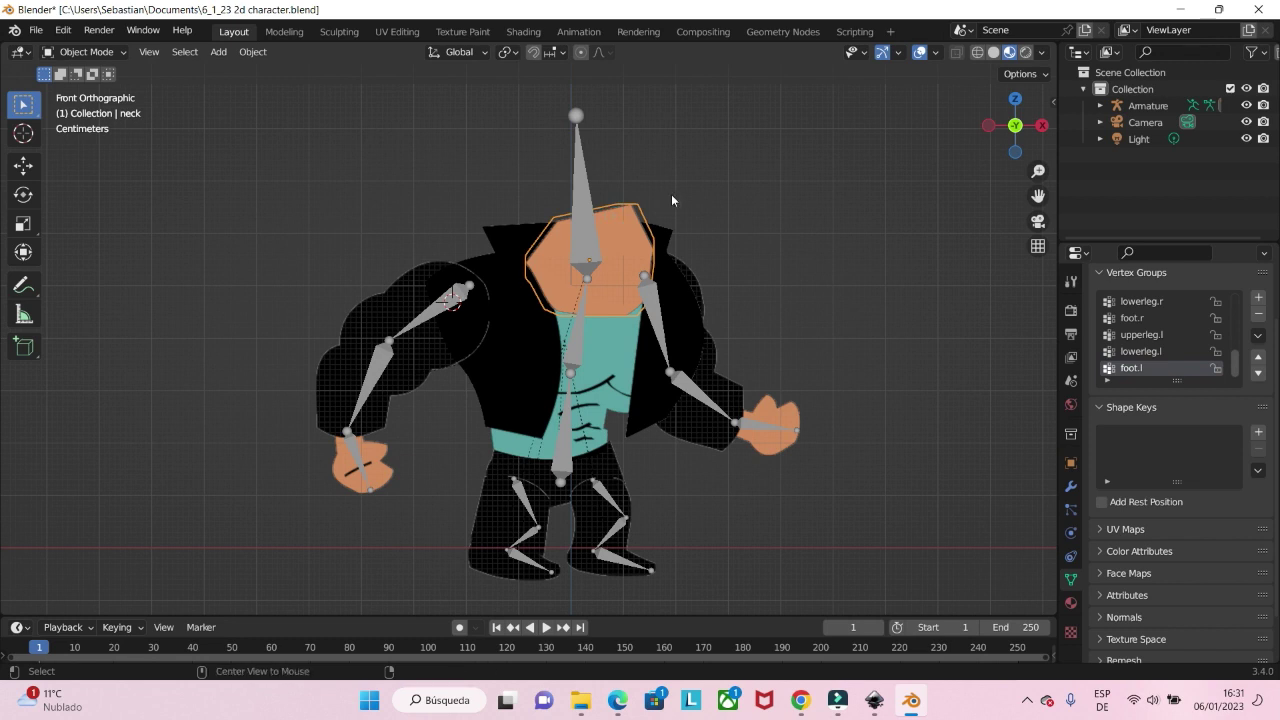
# Unhide the head mesh, check its material settings in Weight Paint mode, and return to Object Mode.
pyautogui.hotkey('alt', 'h')
pyautogui.keyDown('shift'); pyautogui.click(617, 134); pyautogui.keyUp('shift')
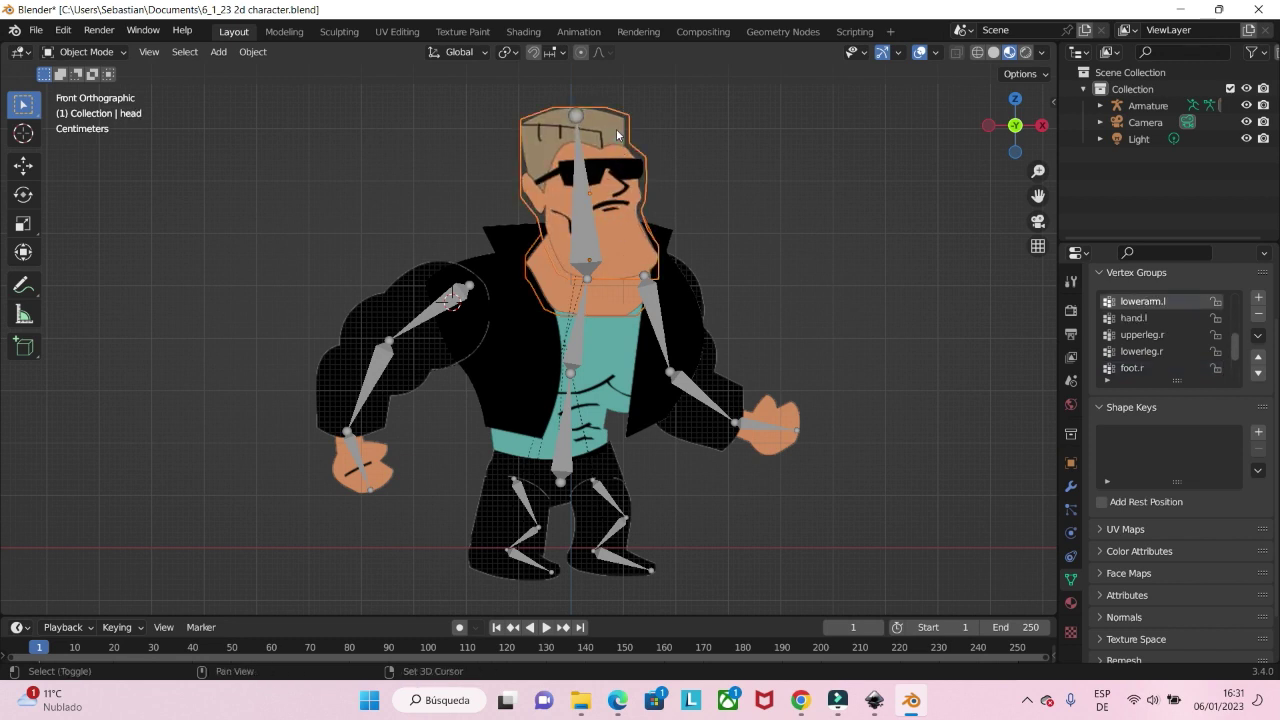
pyautogui.hotkey('ctrl', 'Tab')
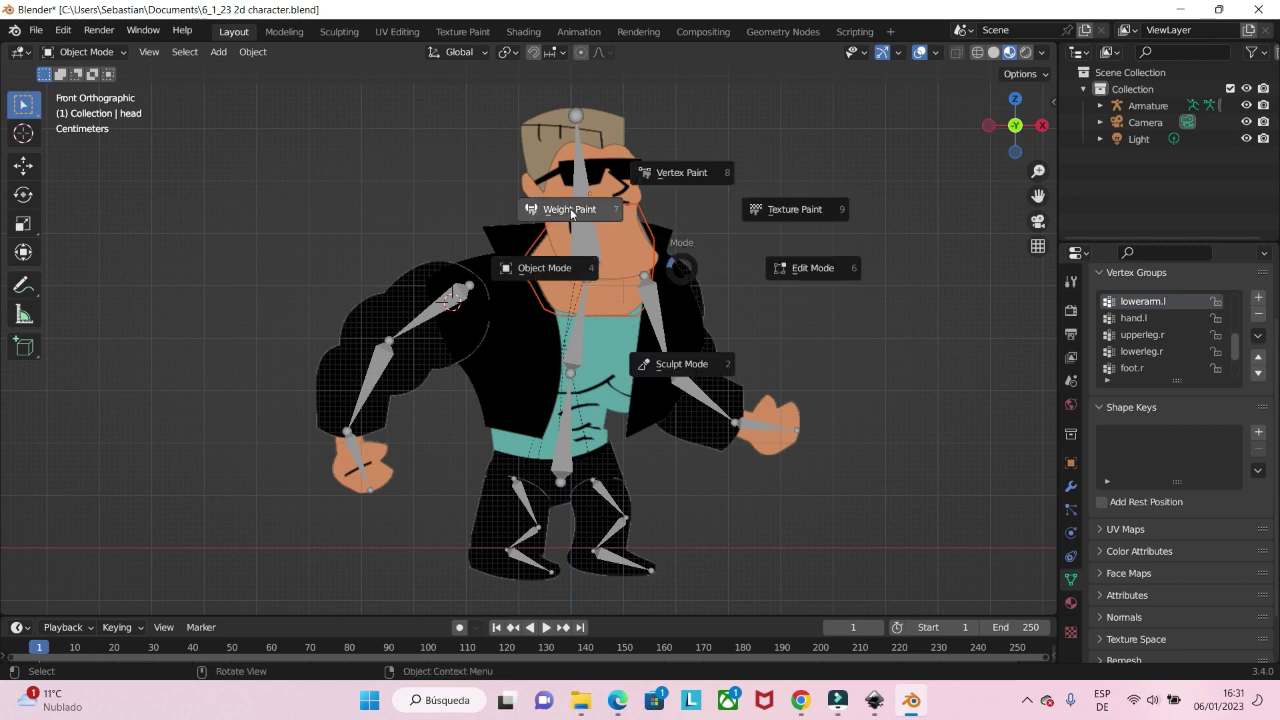
pyautogui.click(571, 208)
pyautogui.scroll(3, 680, 260)
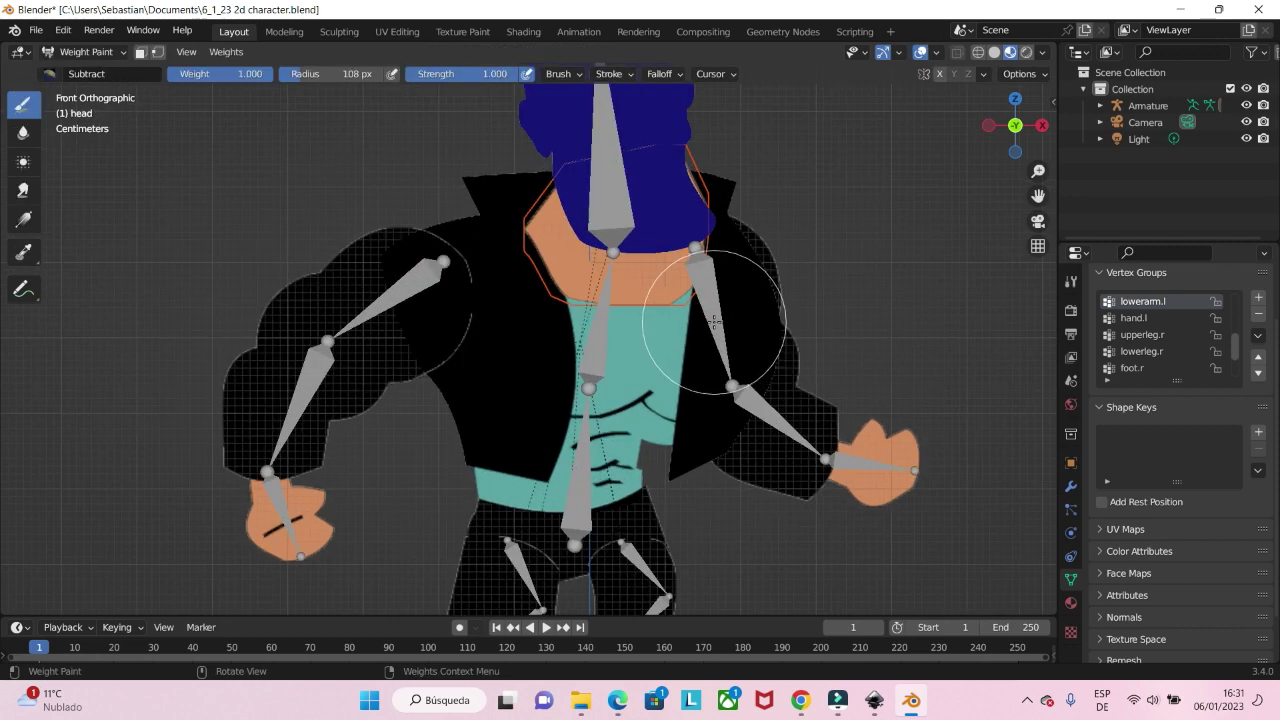
pyautogui.scroll(-3, 711, 320)
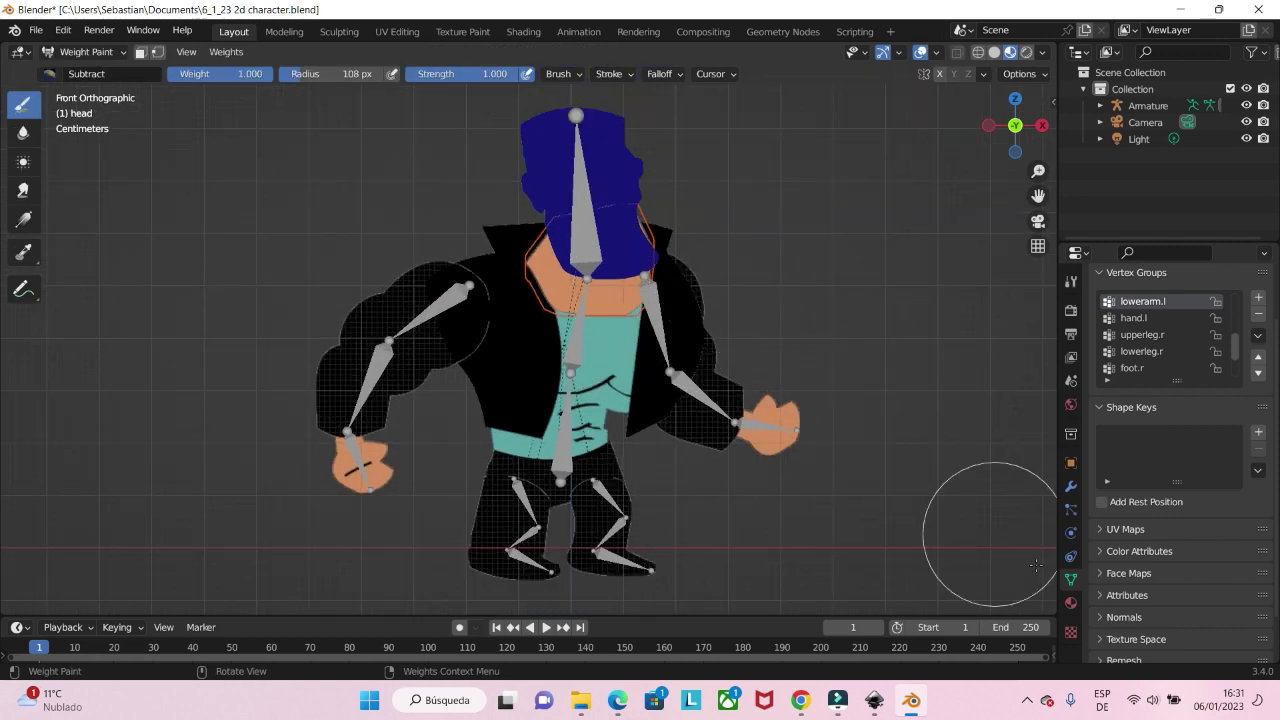
pyautogui.click(1070, 602)
pyautogui.scroll(-2, 1140, 608)
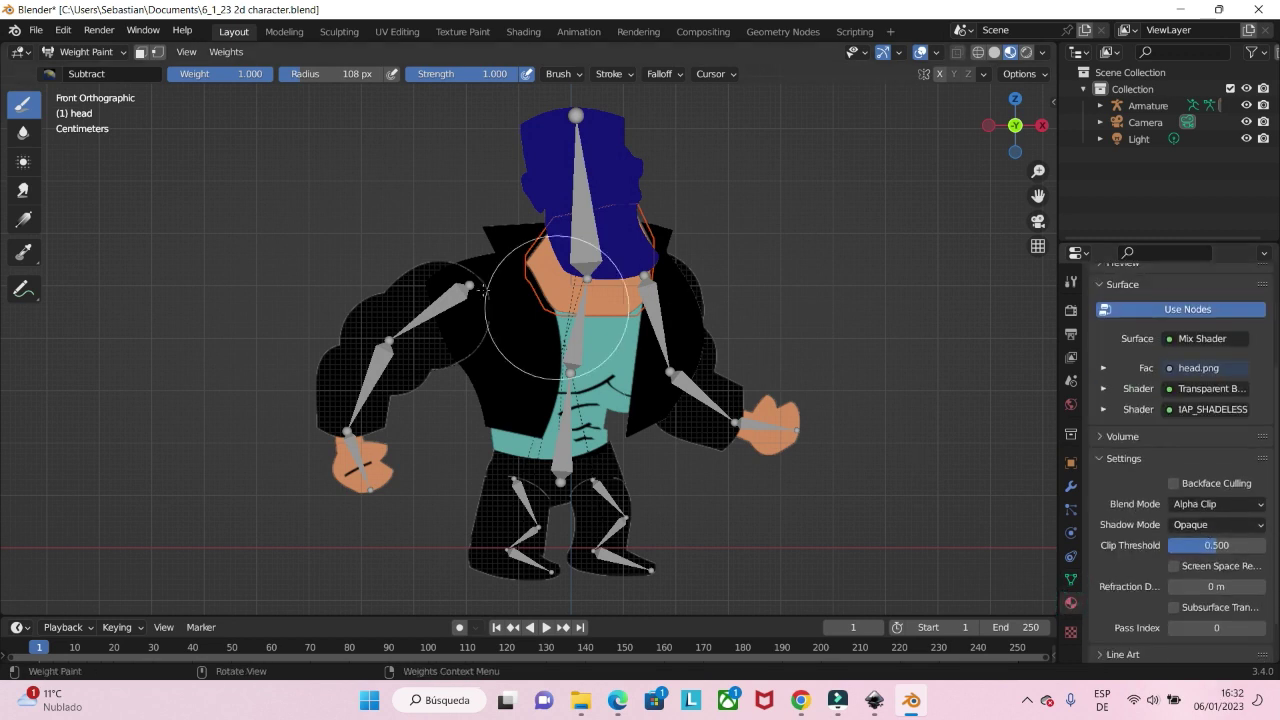
pyautogui.click(85, 51)
pyautogui.click(76, 68)
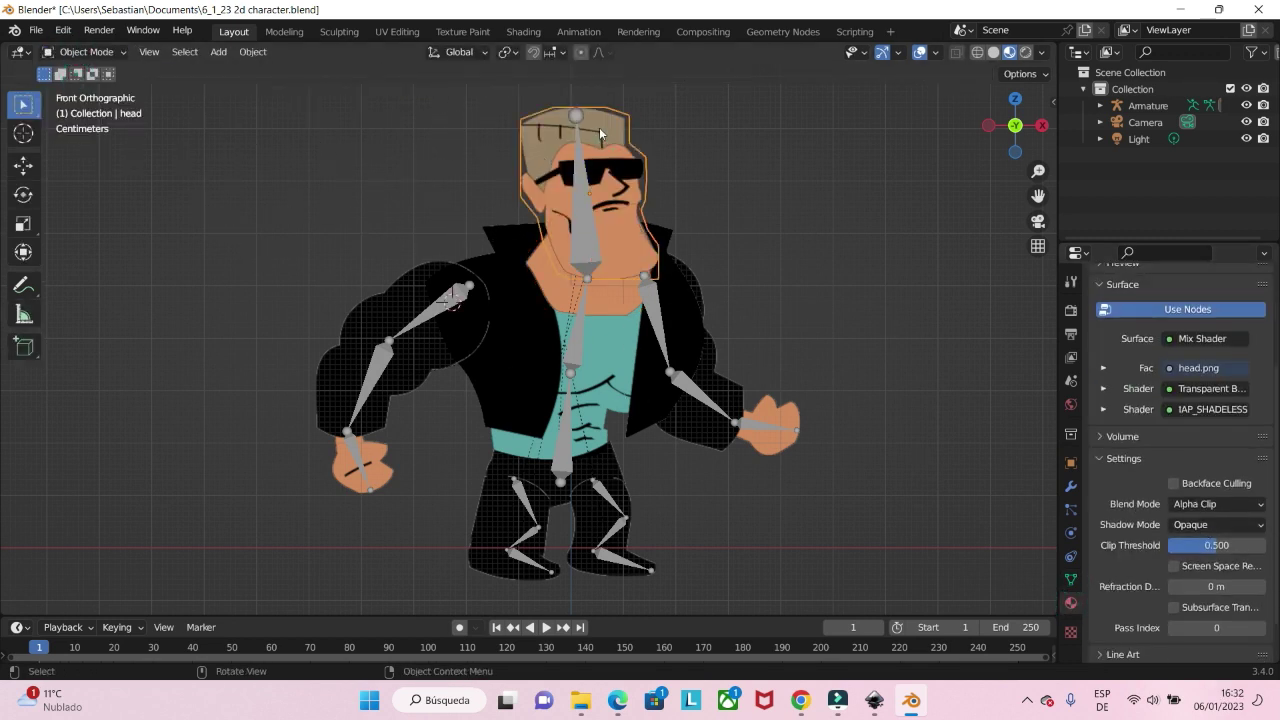
# Hide the head mesh, select the neck mesh behind it and enter Weight Paint mode on it.
pyautogui.press('h')
pyautogui.click(627, 210)
pyautogui.hotkey('ctrl', 'Tab')
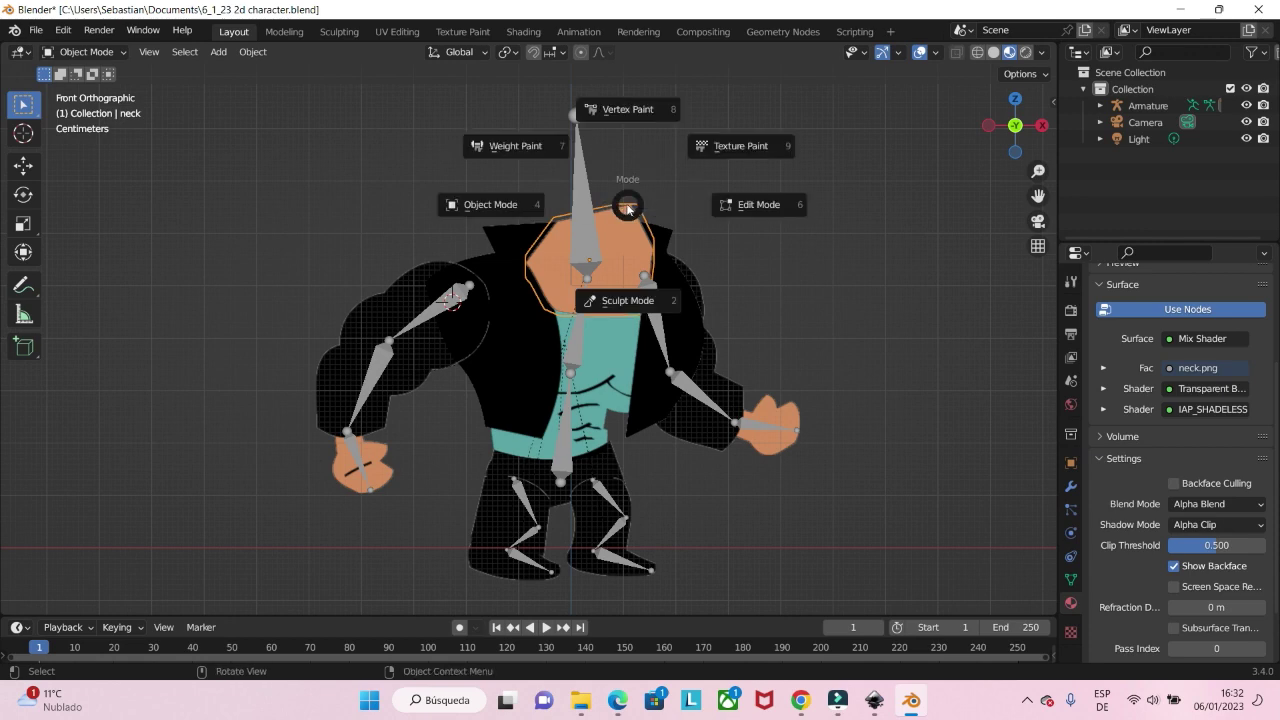
pyautogui.click(506, 146)
pyautogui.scroll(3, 603, 214)
pyautogui.keyDown('shift'); pyautogui.moveTo(705, 265); pyautogui.dragTo(440, 364, button='middle'); pyautogui.keyUp('shift')
pyautogui.scroll(2, 457, 287)
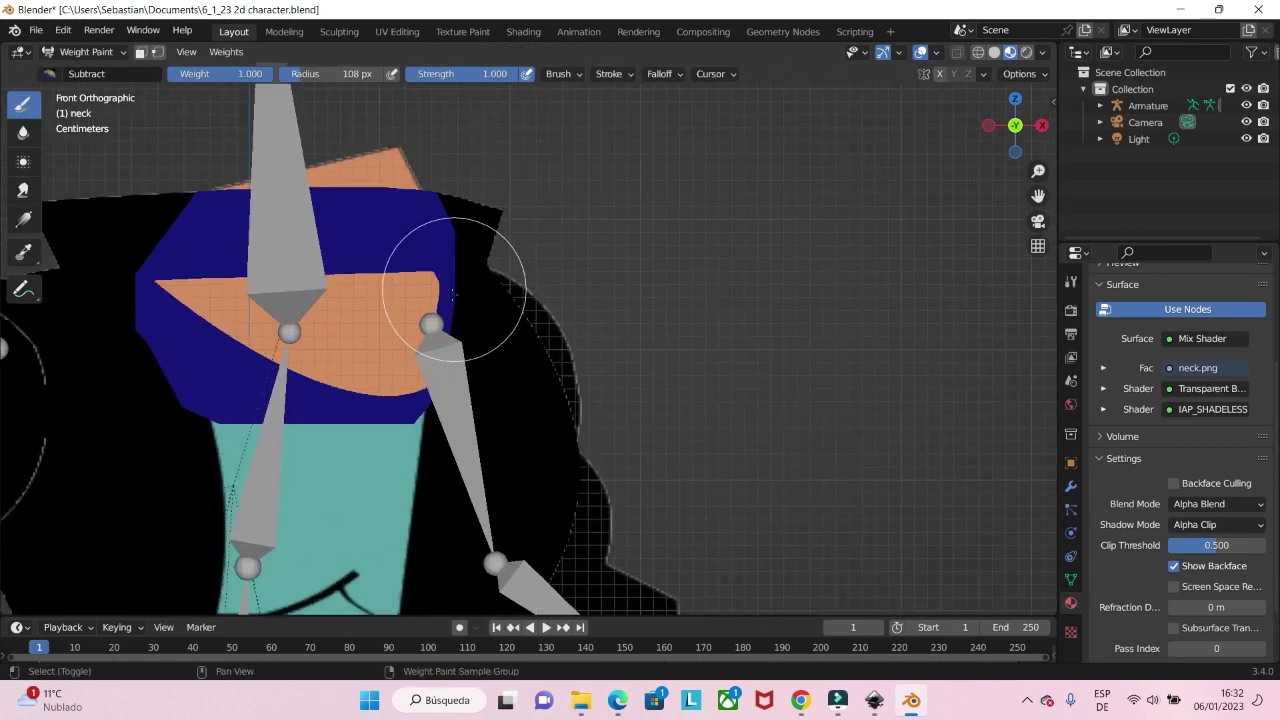
pyautogui.scroll(-3, 453, 290)
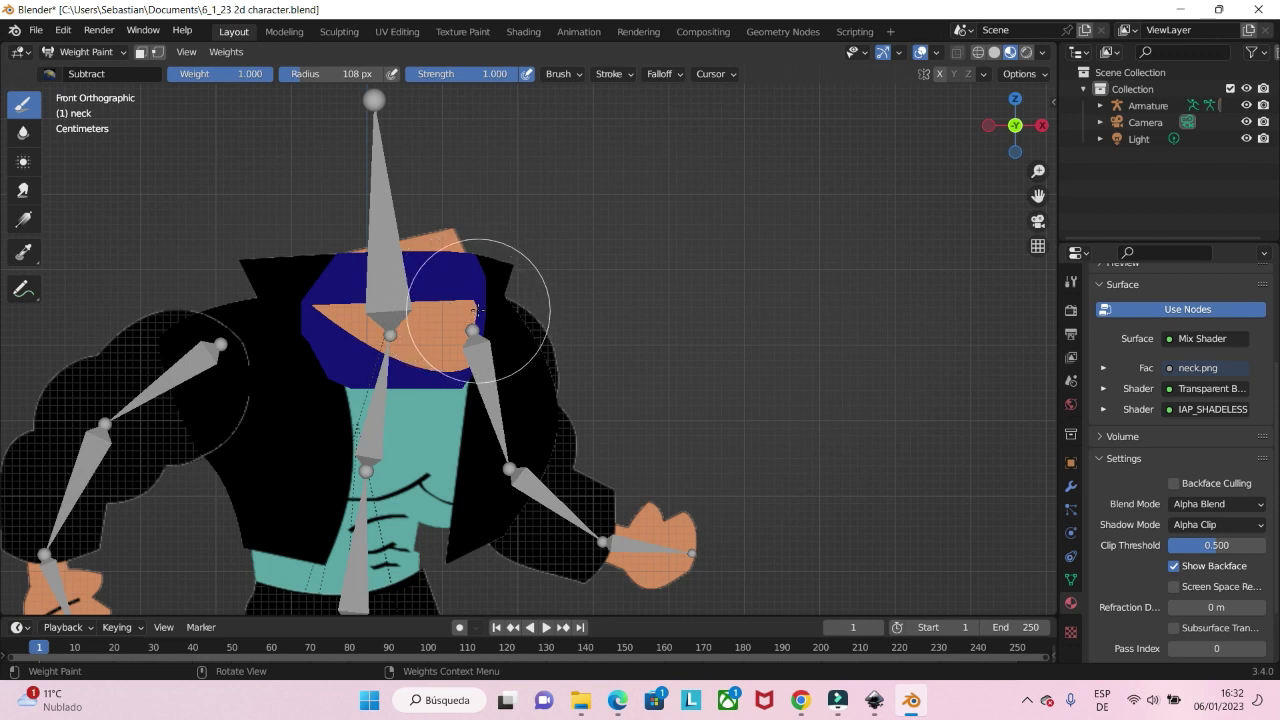
# Set the neck material's blend mode to Alpha Clip and its shadow mode to Opaque.
pyautogui.click(1218, 504)
pyautogui.click(1195, 540)
pyautogui.click(1218, 524)
pyautogui.click(1185, 558)
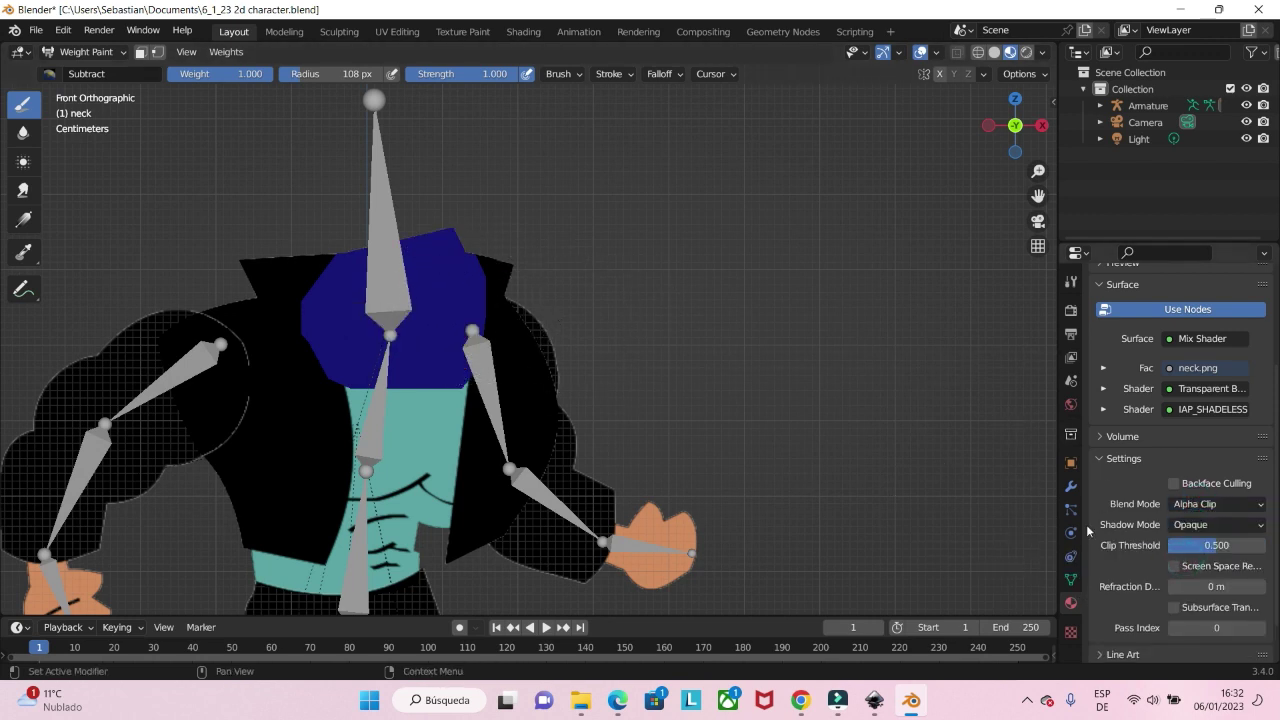
# Select the neck's upperarm.l vertex group and subtract its weight across the neck mesh.
pyautogui.click(1070, 578)
pyautogui.scroll(8, 1140, 313)
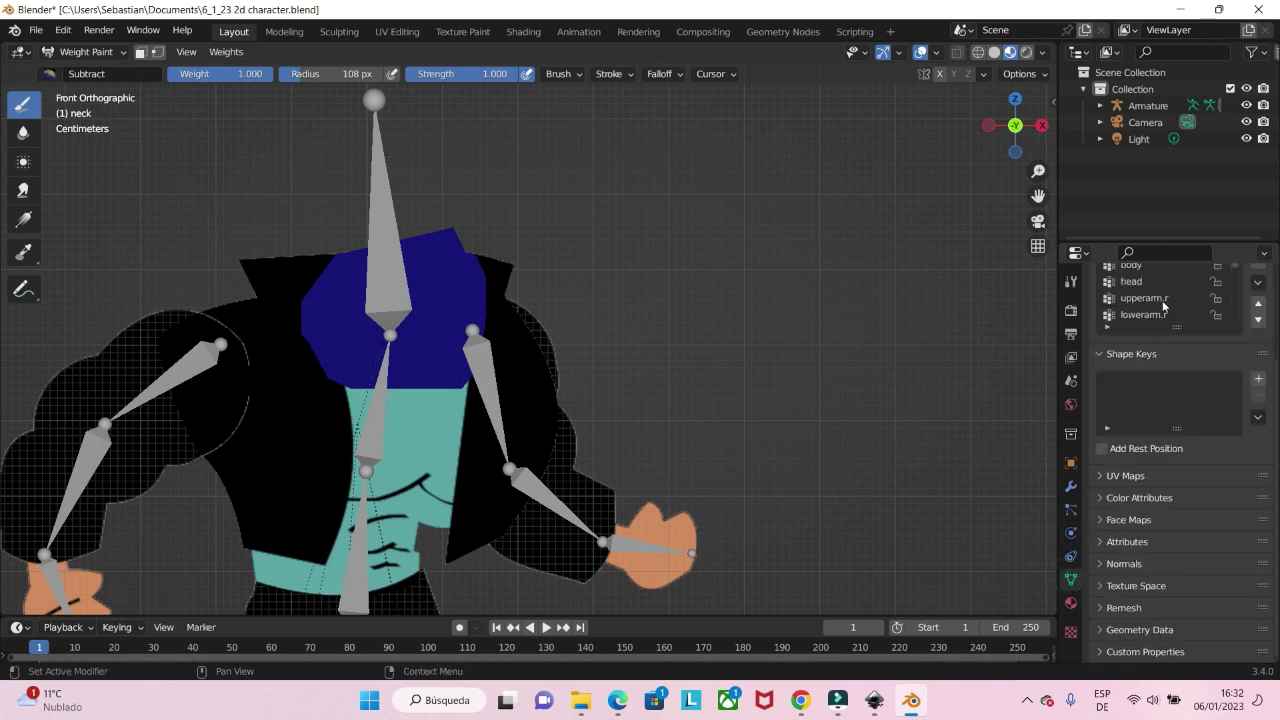
pyautogui.scroll(-3, 1166, 300)
pyautogui.click(1150, 298)
pyautogui.moveTo(426, 210)
pyautogui.mouseDown()
pyautogui.moveTo(486, 309)
pyautogui.moveTo(371, 286)
pyautogui.mouseUp()
pyautogui.scroll(-4, 577, 316)
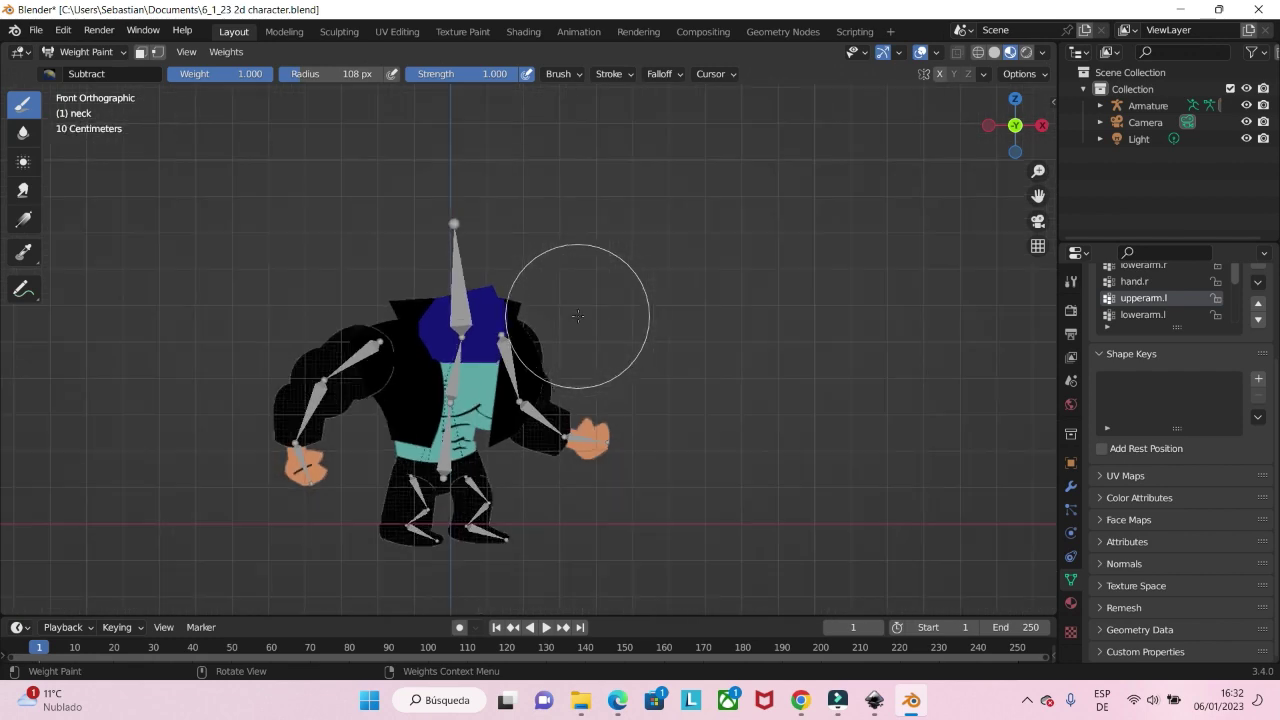
pyautogui.scroll(1, 577, 316)
# Unhide the head, switch the armature to Pose Mode and try rotating the upperarm.l bone, cancelling the rotation.
pyautogui.click(85, 51)
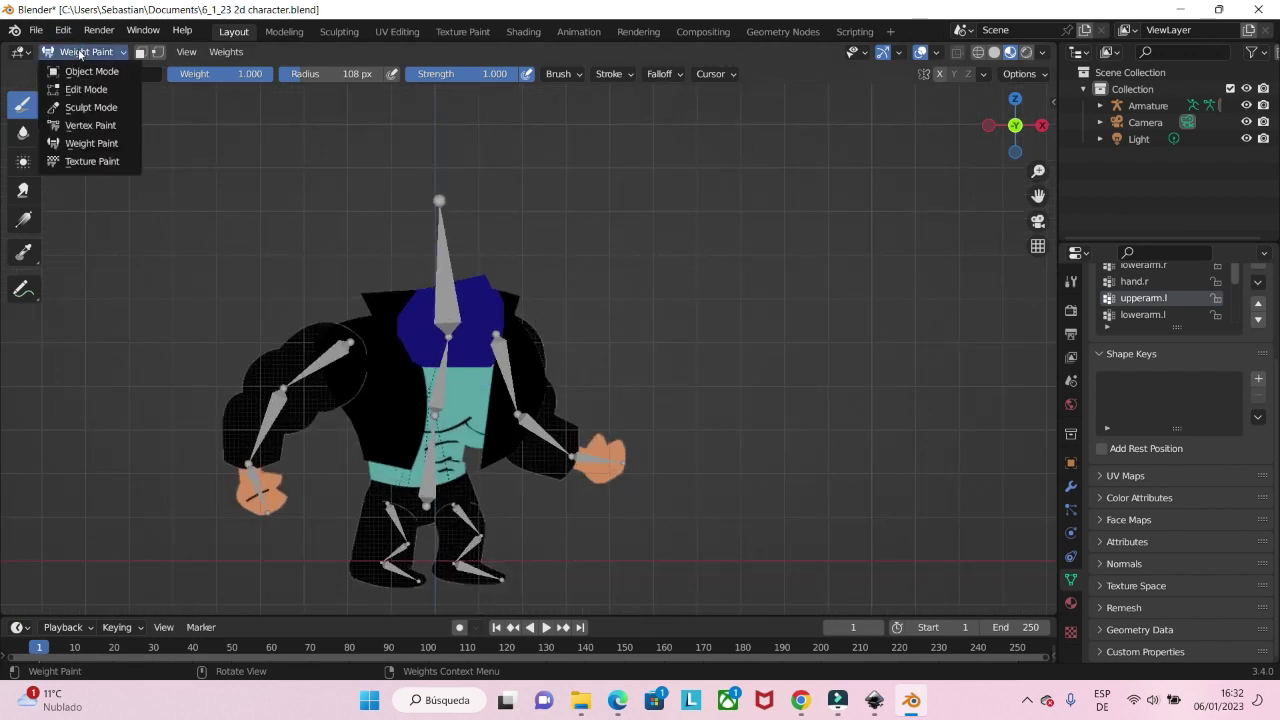
pyautogui.click(92, 70)
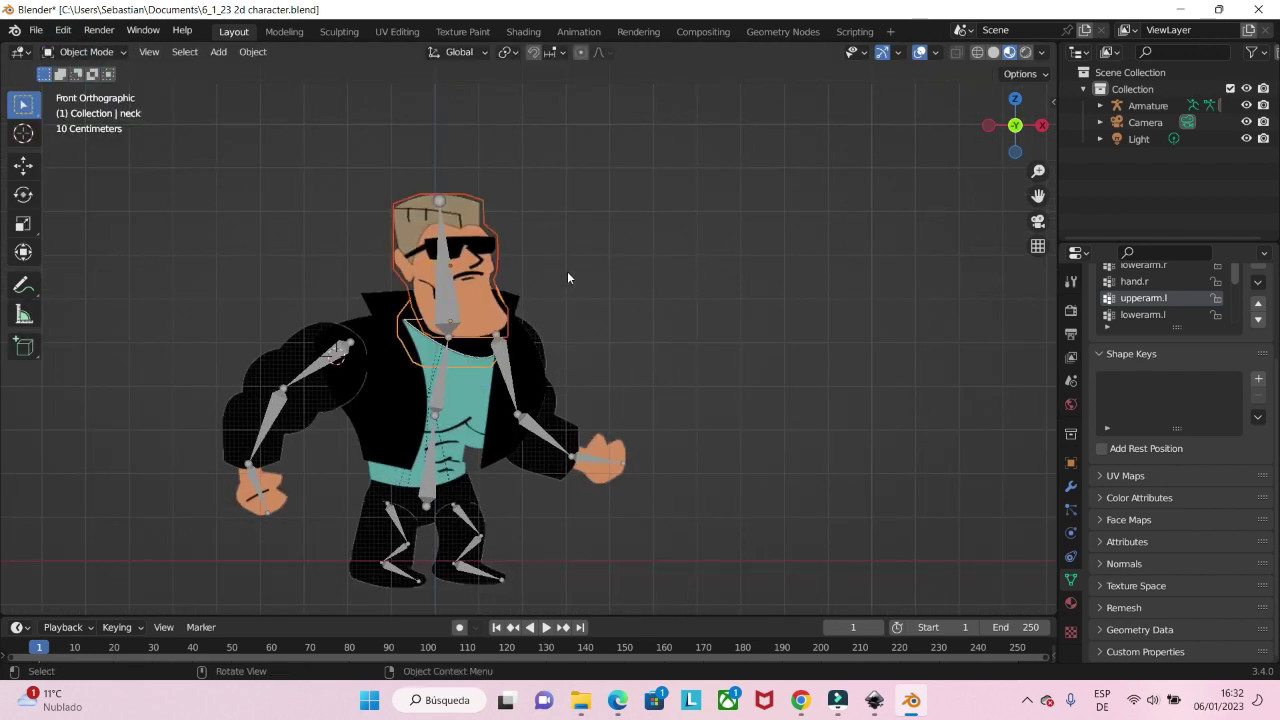
pyautogui.click(512, 360)
pyautogui.click(87, 51)
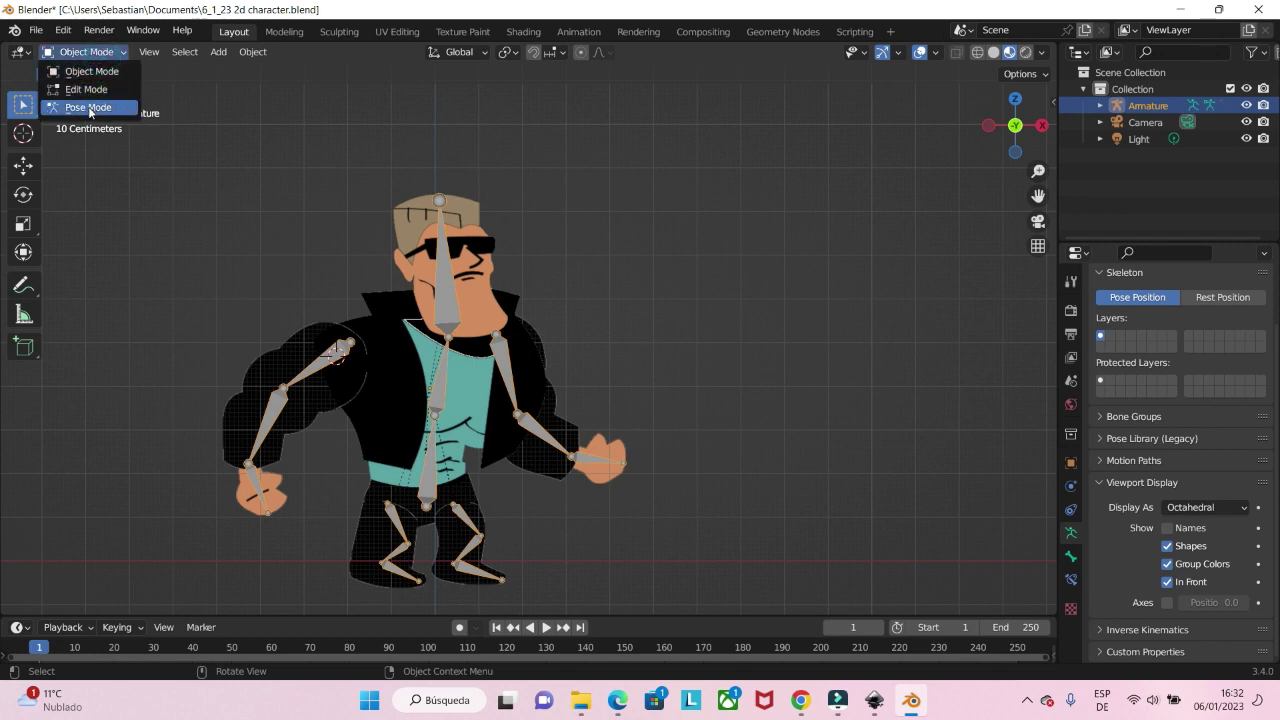
pyautogui.click(89, 107)
pyautogui.scroll(5, 546, 400)
pyautogui.scroll(-5, 466, 384)
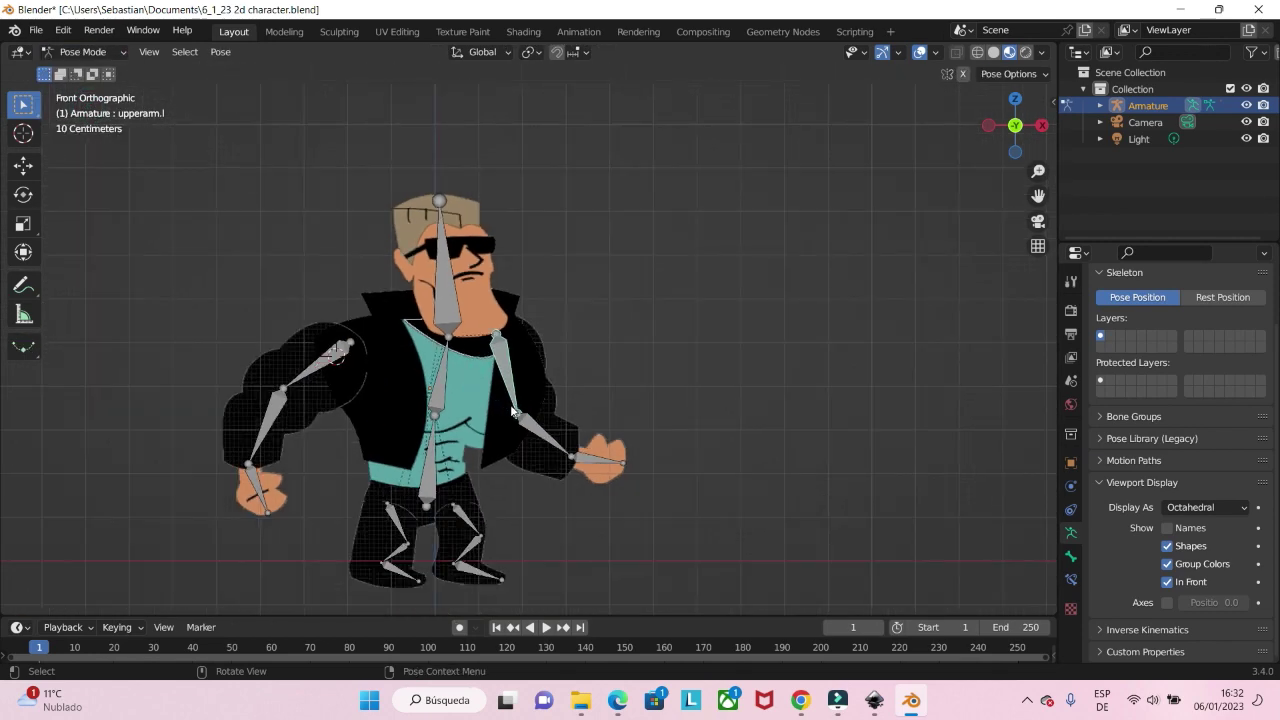
pyautogui.press('r')
pyautogui.rightClick(590, 445)
# Undo the recent mode, selection and visibility changes back to Weight Paint mode on the neck mesh.
pyautogui.hotkey('ctrl', 'z')
pyautogui.hotkey('ctrl', 'z')
pyautogui.hotkey('ctrl', 'z')
pyautogui.hotkey('ctrl', 'z')
pyautogui.hotkey('ctrl', 'z')
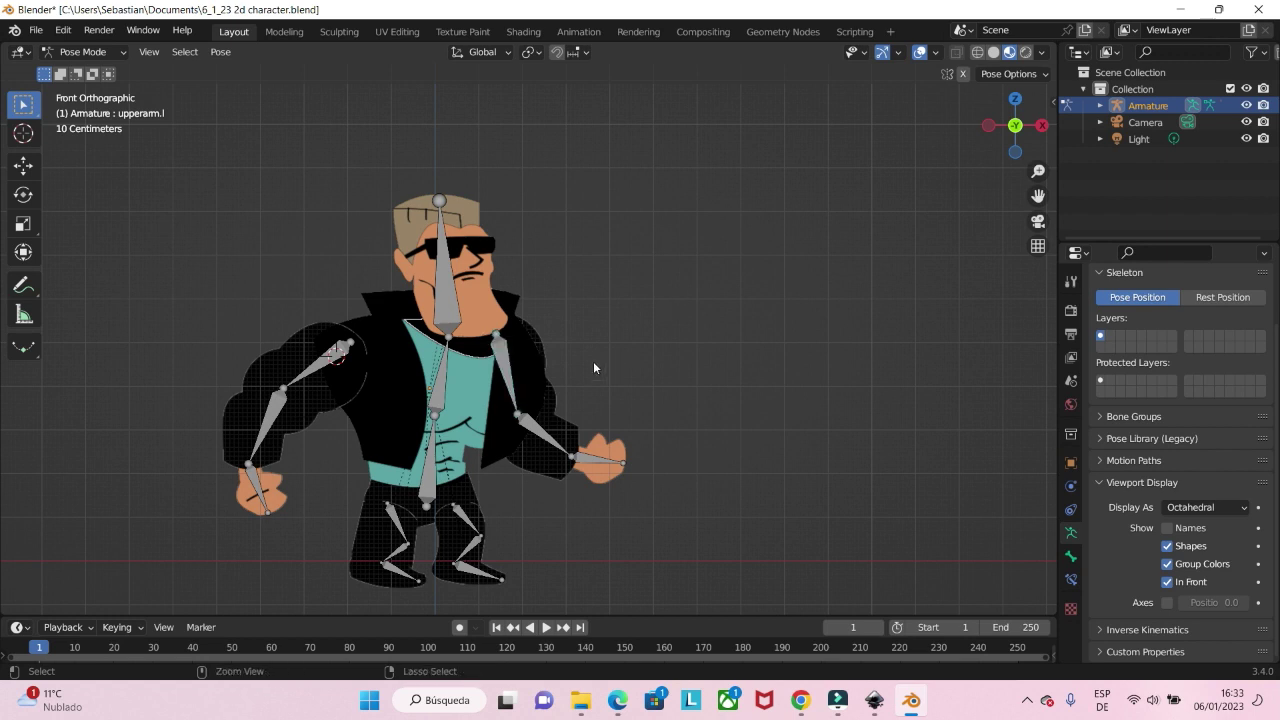
pyautogui.hotkey('ctrl', 'Tab')
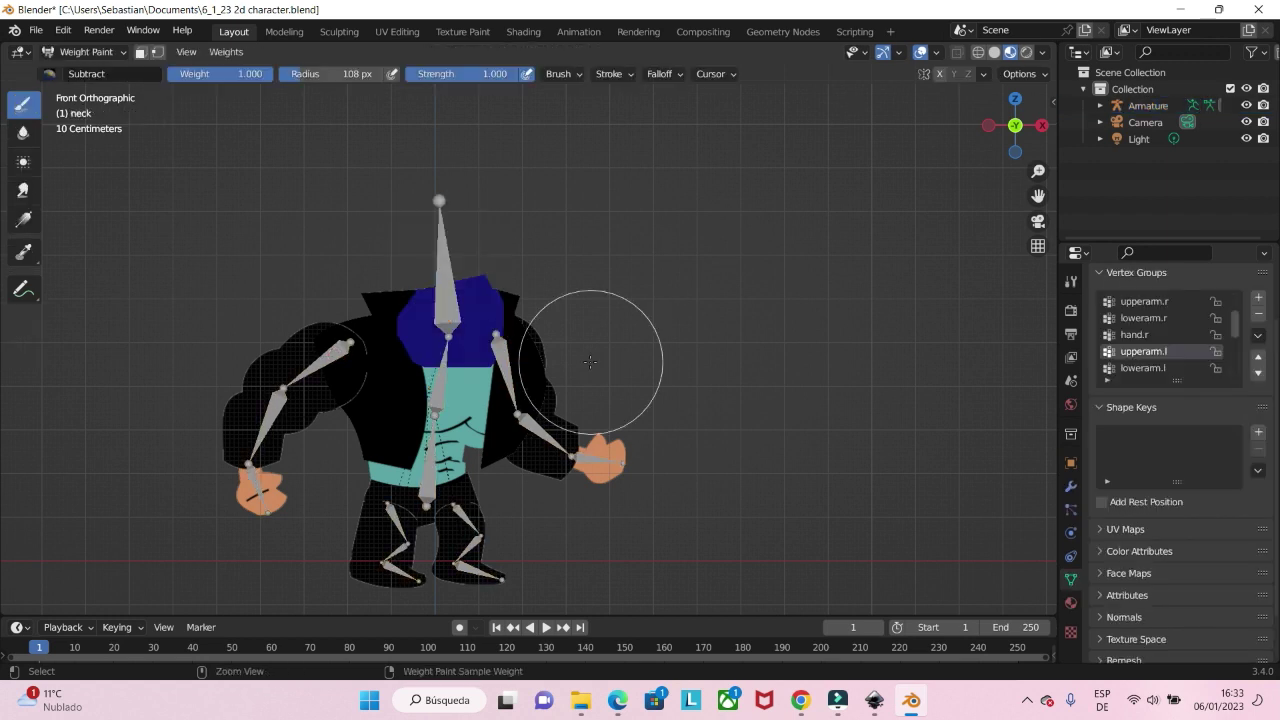
# In Object Mode, move the neck mesh along the Y axis in front of the body and unhide the head mesh.
pyautogui.click(88, 51)
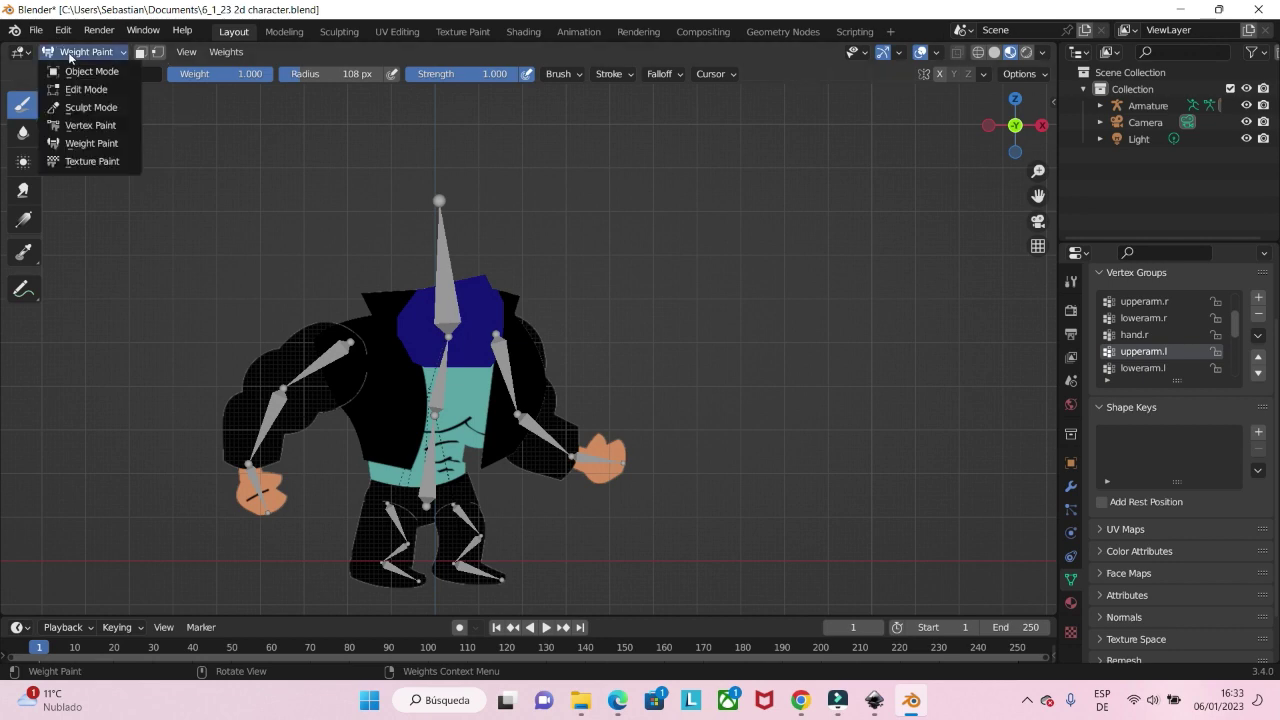
pyautogui.click(86, 69)
pyautogui.moveTo(496, 327)
pyautogui.mouseDown(button='middle')
pyautogui.moveTo(422, 366)
pyautogui.moveTo(508, 330)
pyautogui.mouseUp(button='middle')
pyautogui.scroll(2, 548, 207)
pyautogui.click(547, 200)
pyautogui.moveTo(547, 200); pyautogui.dragTo(548, 298, button='middle')
pyautogui.scroll(-3, 548, 298)
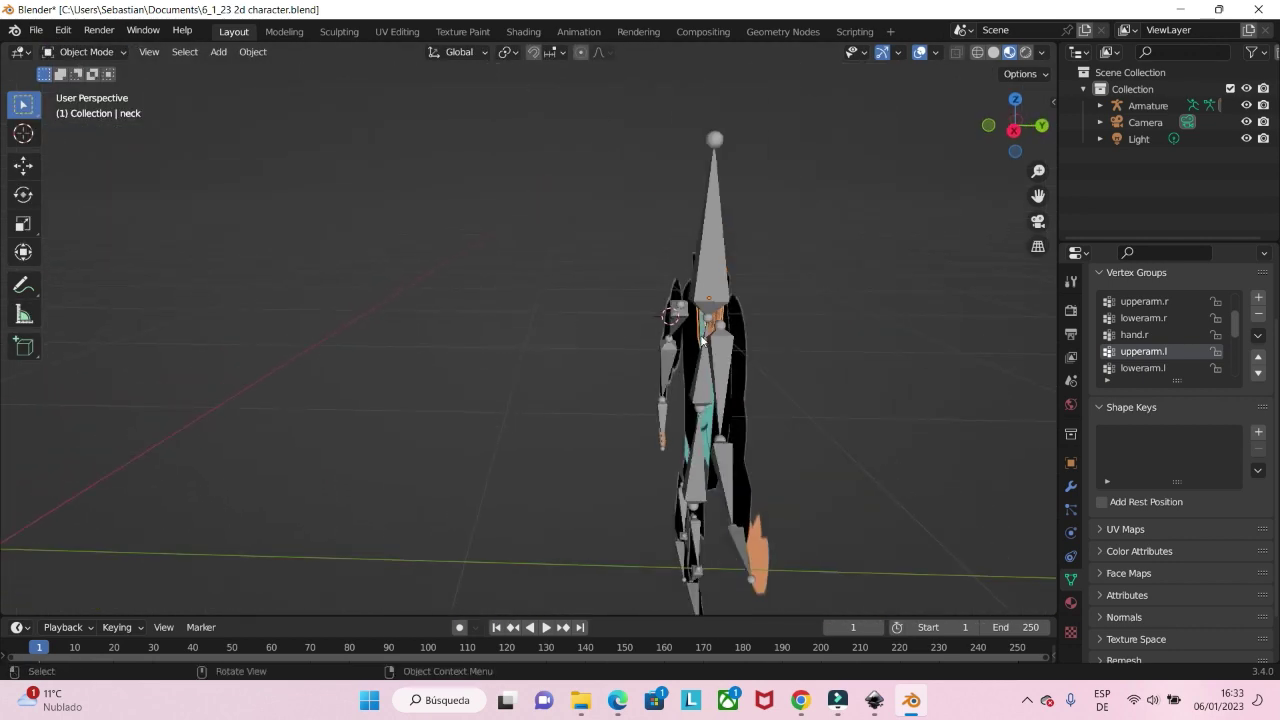
pyautogui.press('g')
pyautogui.press('y')
pyautogui.click(709, 327)
pyautogui.moveTo(709, 327); pyautogui.dragTo(618, 351, button='middle')
pyautogui.press('KP_1')
pyautogui.hotkey('alt', 'h')
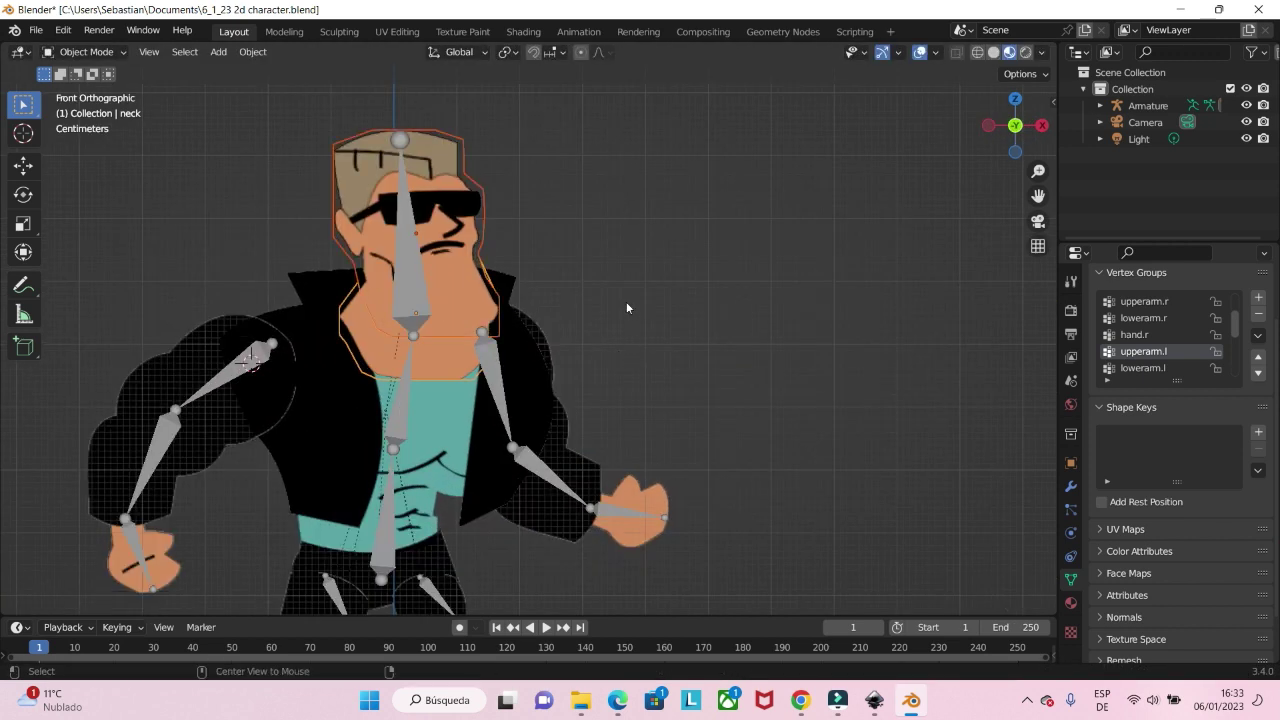
# Put the armature in Pose Mode and test-rotate the upperarm.l bone, cancelling the rotation.
pyautogui.click(499, 368)
pyautogui.click(93, 51)
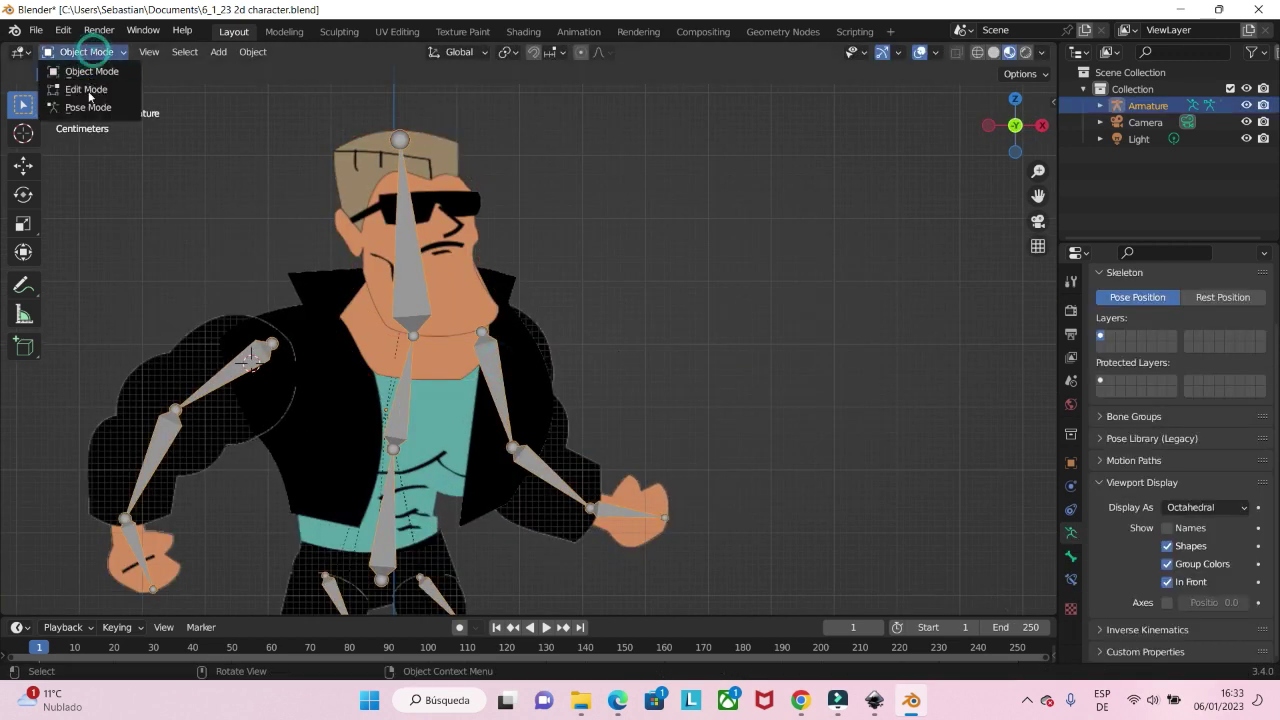
pyautogui.click(86, 100)
pyautogui.scroll(-2, 511, 383)
pyautogui.press('r')
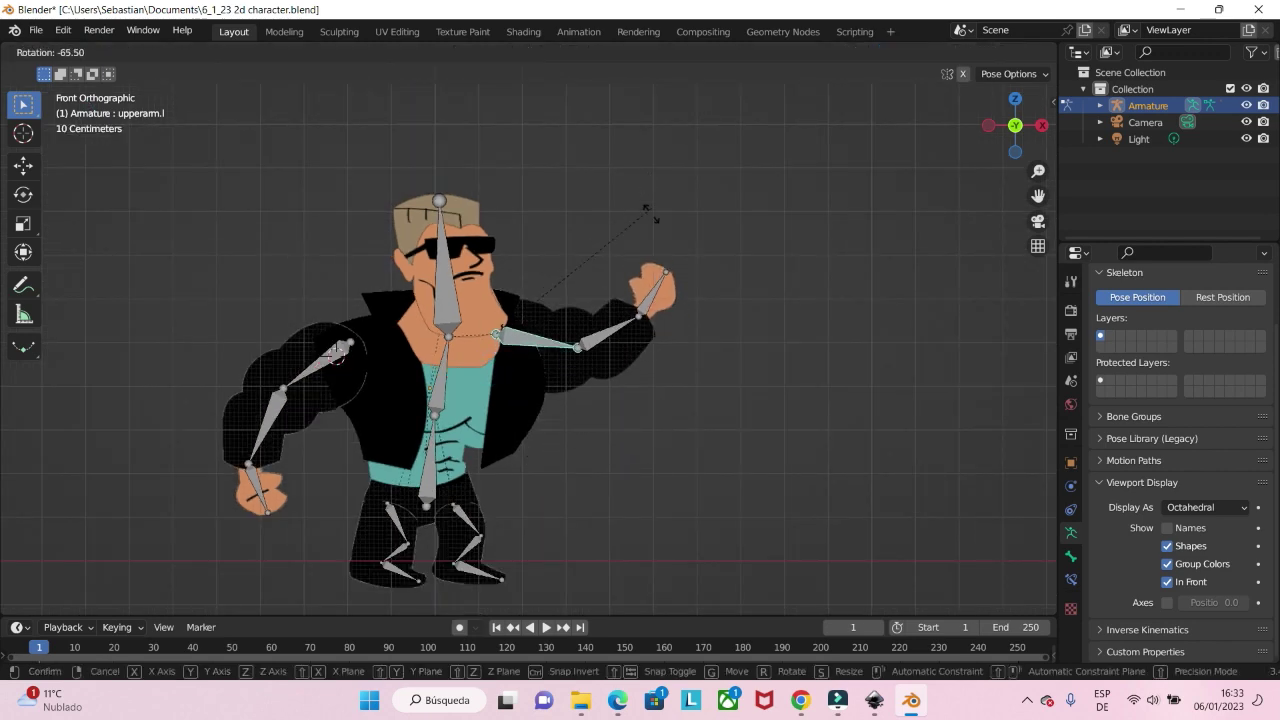
pyautogui.press('Escape')
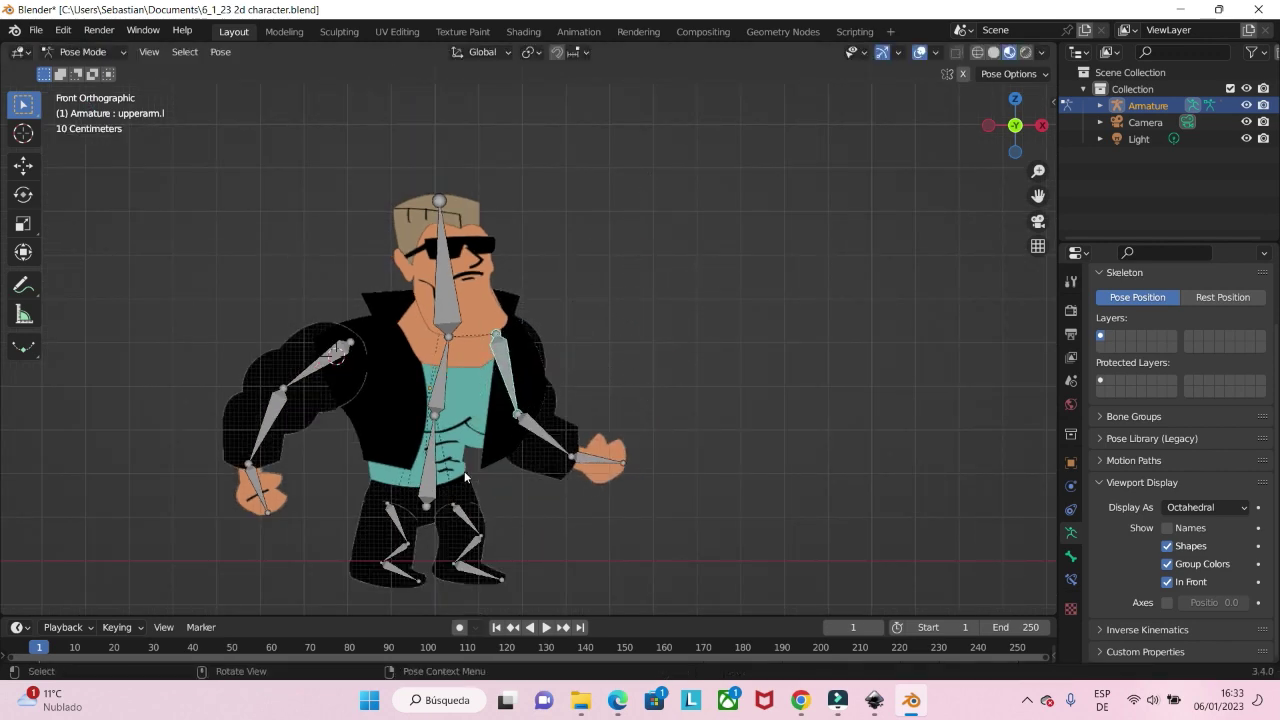
# Test-rotate the upperleg.r and upperleg.l bones to check the leg deformation, cancelling each rotation.
pyautogui.keyDown('shift'); pyautogui.moveTo(463, 474); pyautogui.dragTo(528, 421, button='middle'); pyautogui.keyUp('shift')
pyautogui.press('r')
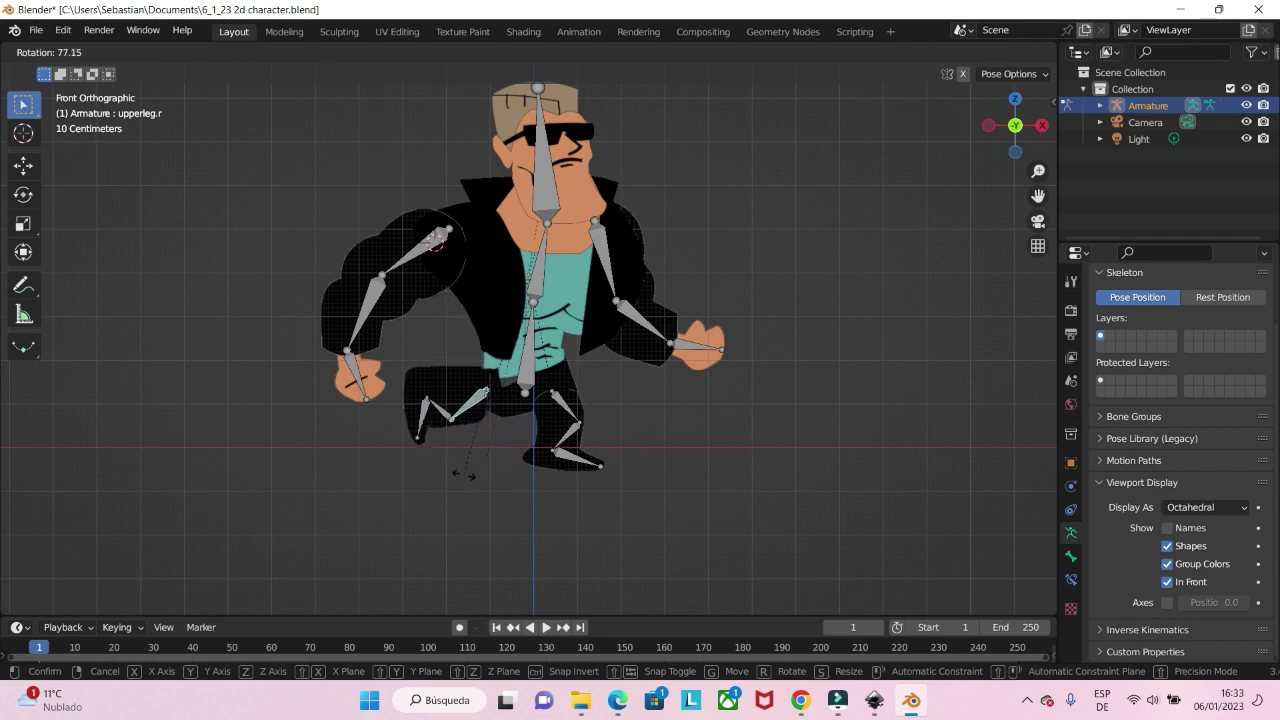
pyautogui.press('Escape')
pyautogui.scroll(2, 500, 440)
pyautogui.press('r')
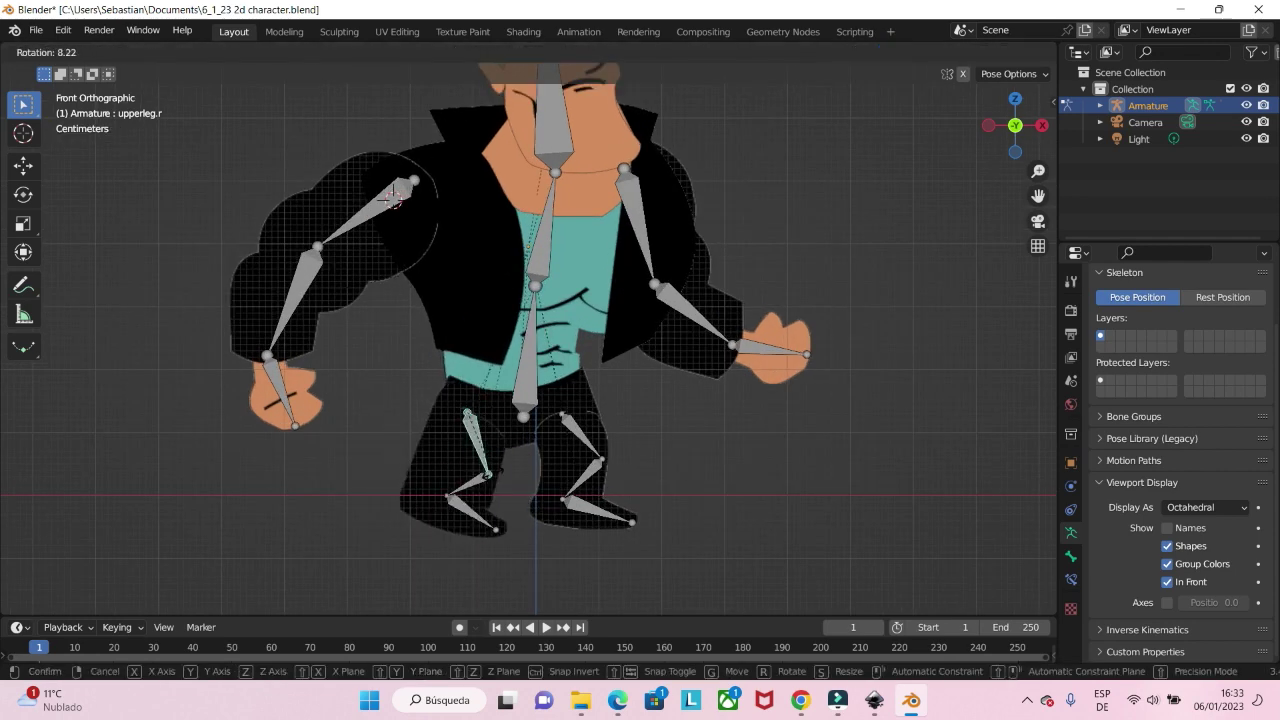
pyautogui.press('Escape')
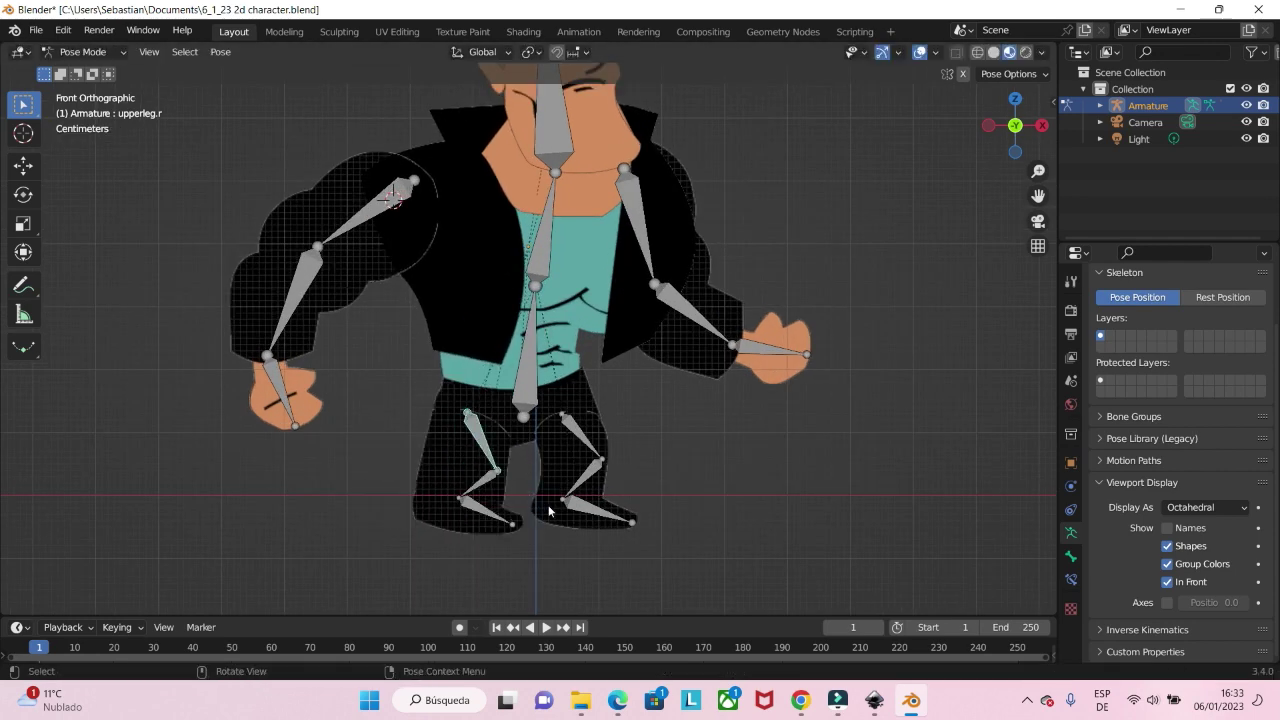
pyautogui.click(590, 449)
pyautogui.press('r')
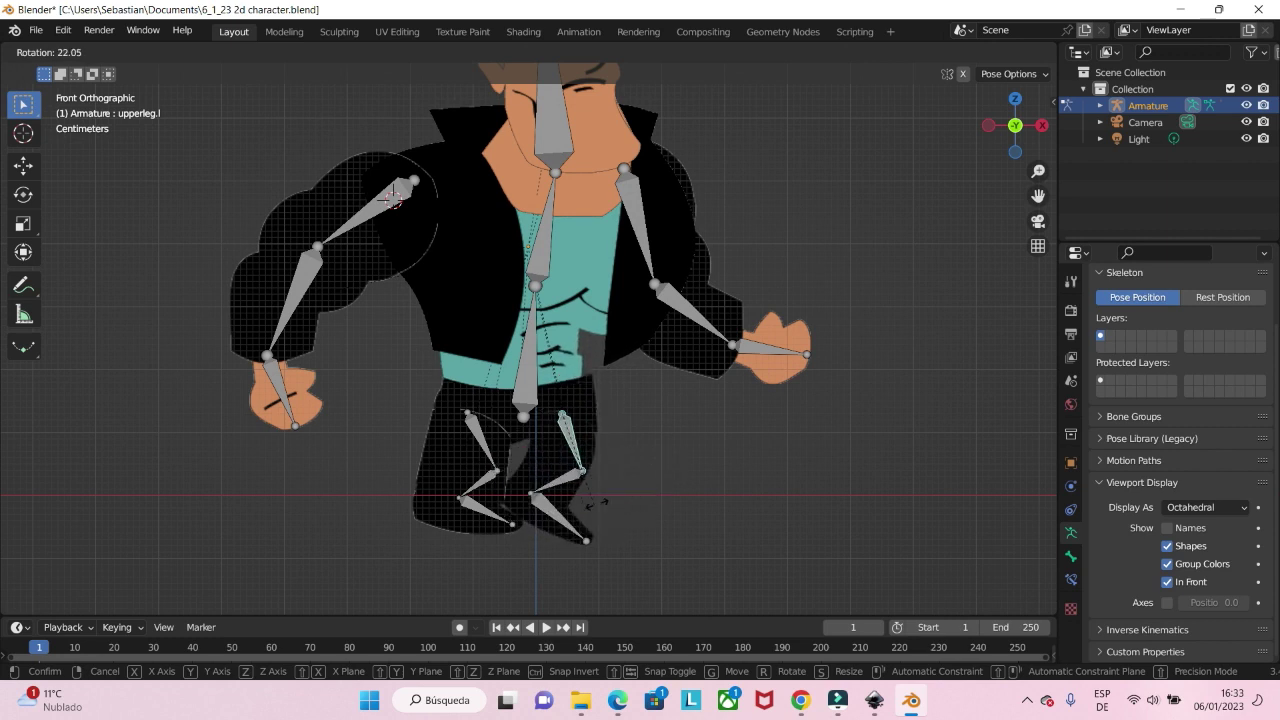
pyautogui.click(680, 458)
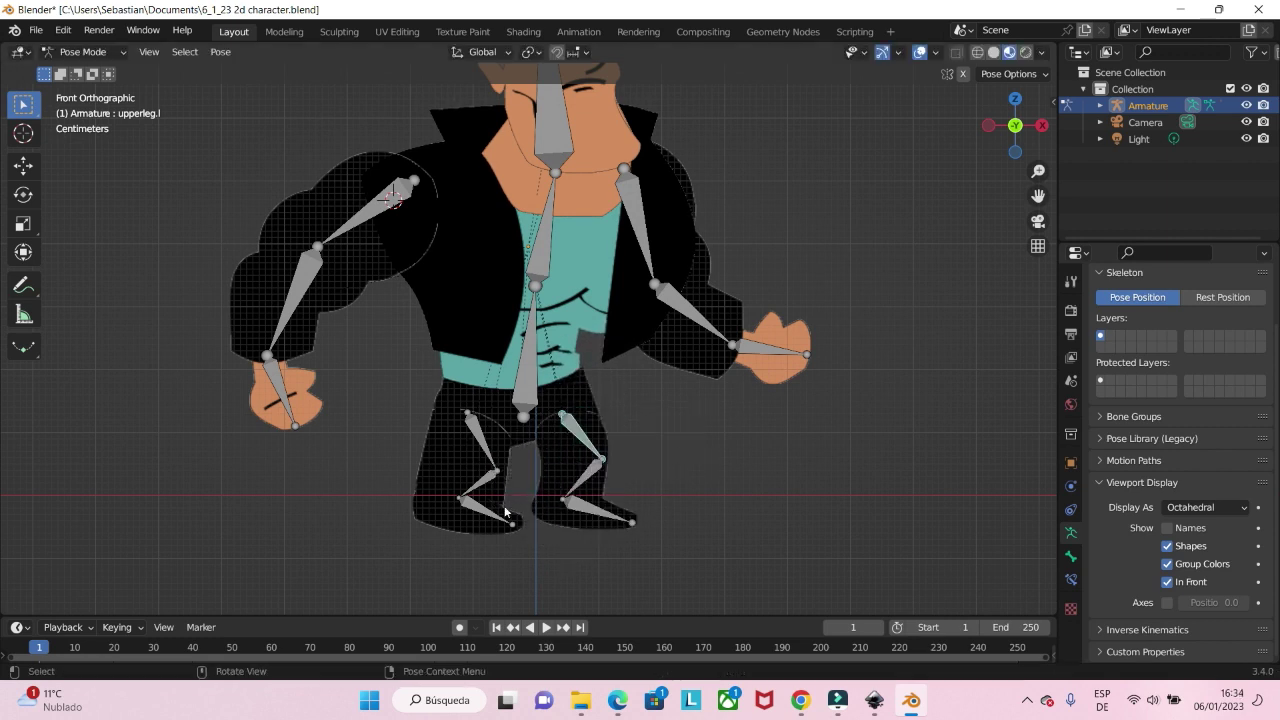
# Test-rotate the lower leg and foot bones, including lowerleg.l, and revert each rotation.
pyautogui.click(491, 518)
pyautogui.press('r')
pyautogui.click(595, 535)
pyautogui.click(615, 522)
pyautogui.press('r')
pyautogui.click(615, 538)
pyautogui.hotkey('ctrl', 'z')
pyautogui.press('r')
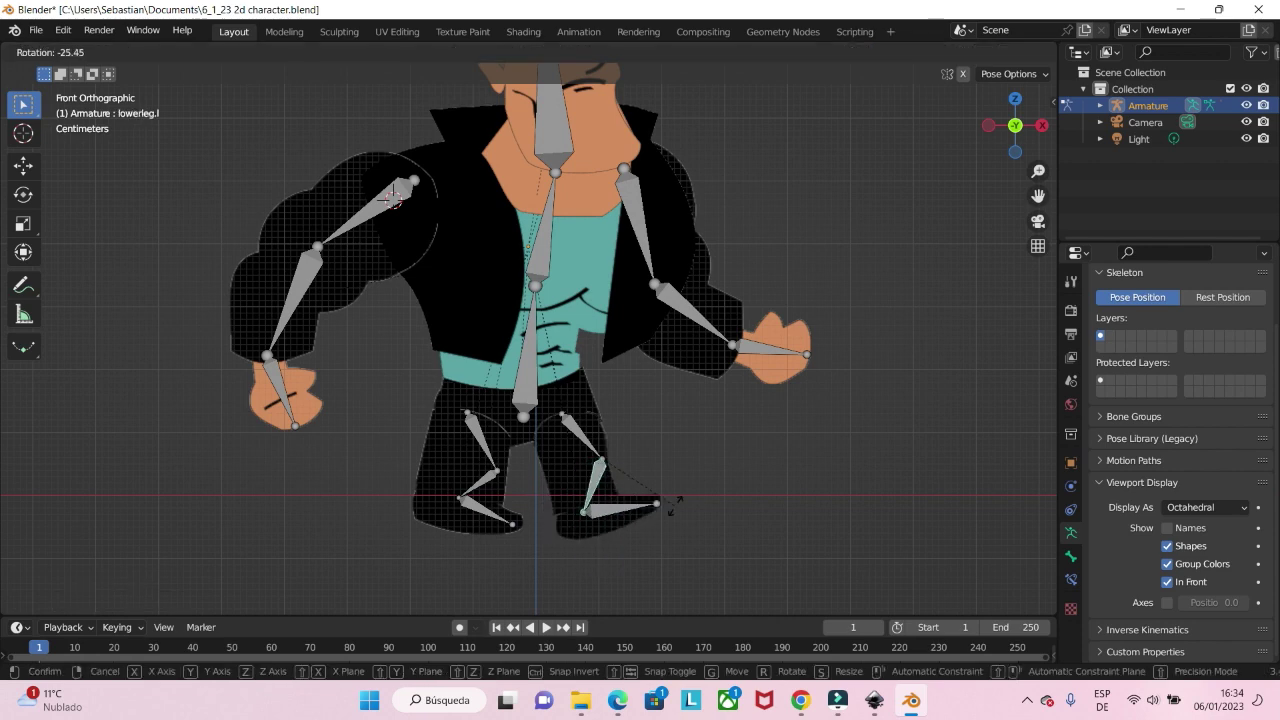
pyautogui.rightClick(620, 470)
# Test-rotate the head bone to check the head and neck deformation, cancelling the rotation.
pyautogui.scroll(-1, 616, 467)
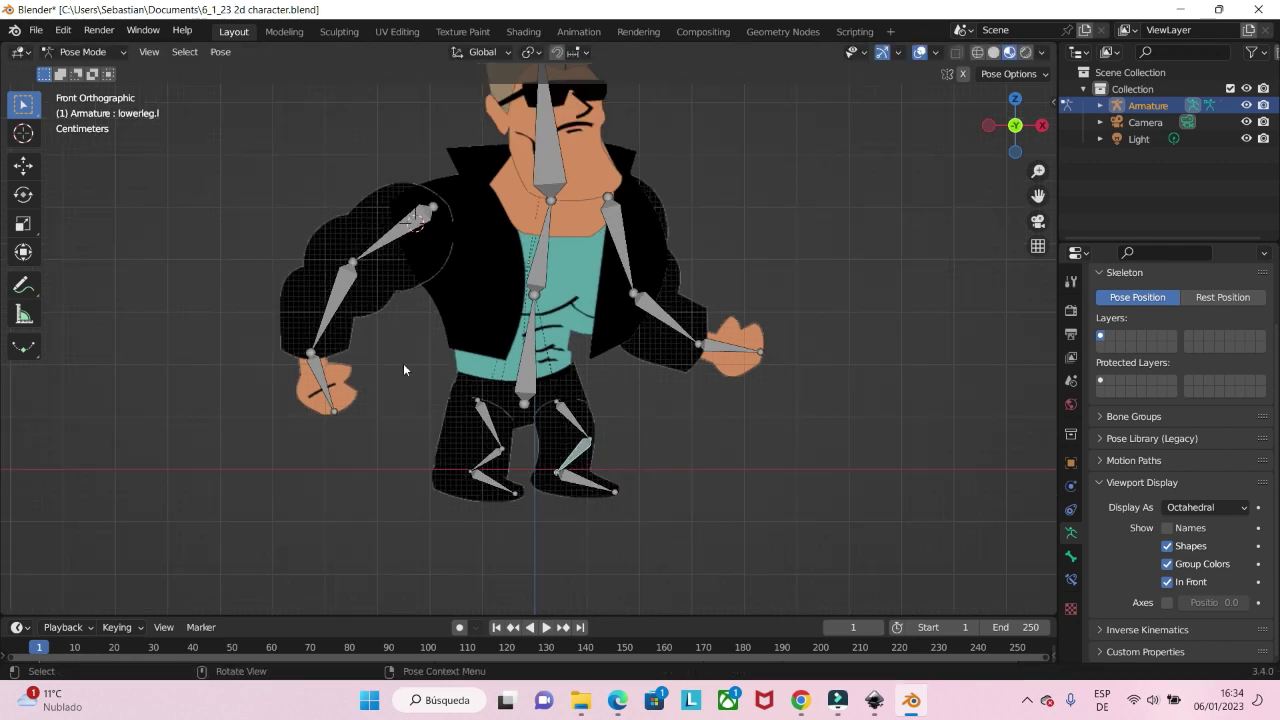
pyautogui.keyDown('shift'); pyautogui.moveTo(573, 234); pyautogui.dragTo(512, 306, button='middle'); pyautogui.keyUp('shift')
pyautogui.press('r')
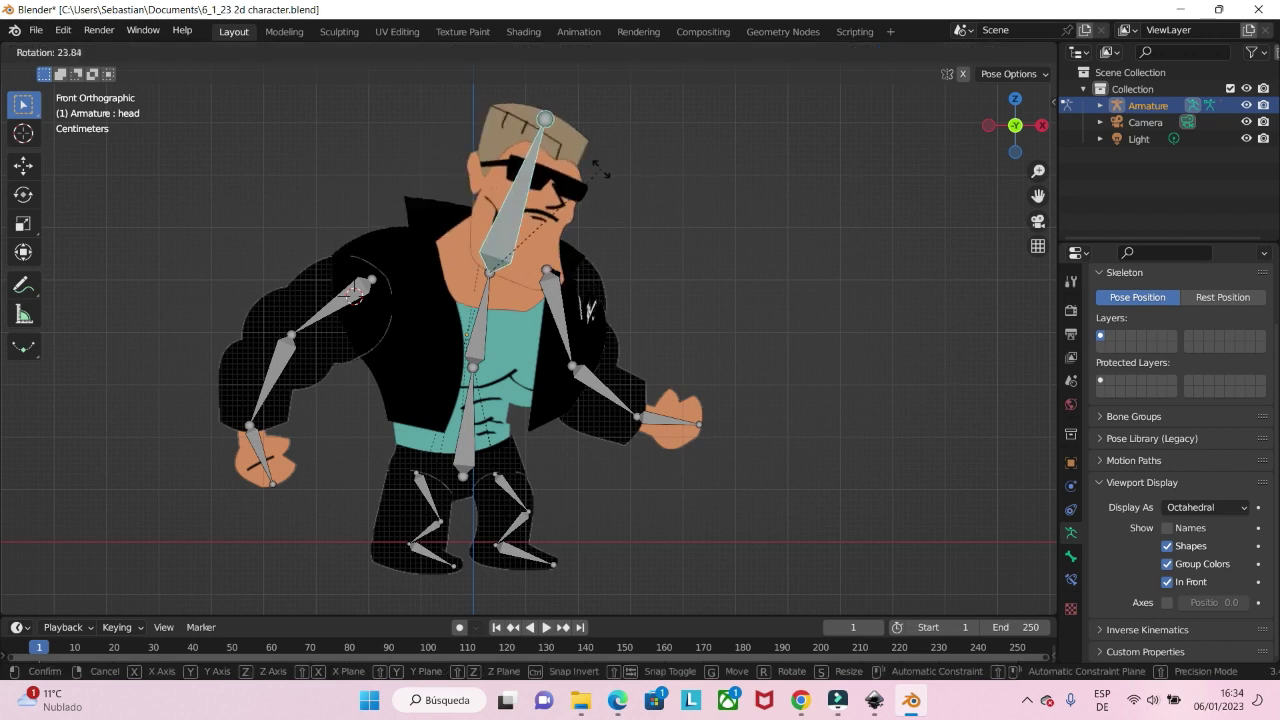
pyautogui.rightClick(519, 138)
# Leave Pose Mode, enter Weight Paint mode on the head mesh and display its material settings.
pyautogui.hotkey('ctrl', 'Tab')
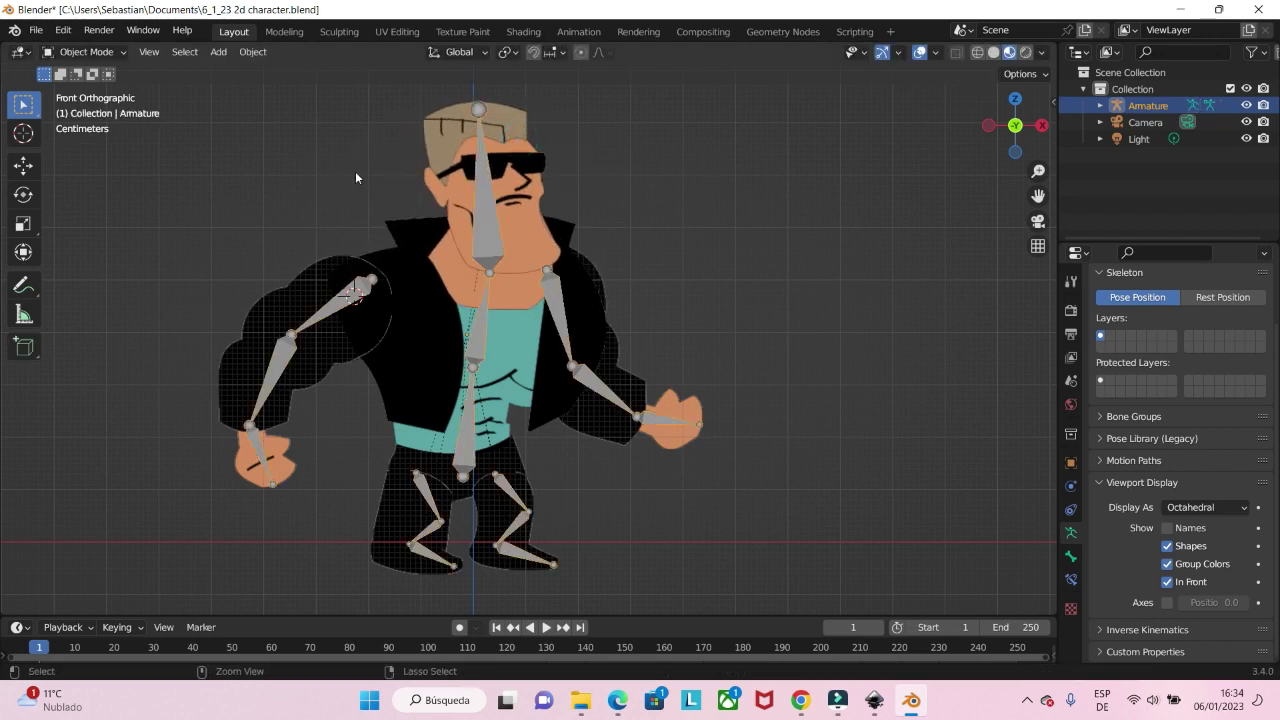
pyautogui.click(502, 128)
pyautogui.hotkey('ctrl', 'Tab')
pyautogui.click(479, 118)
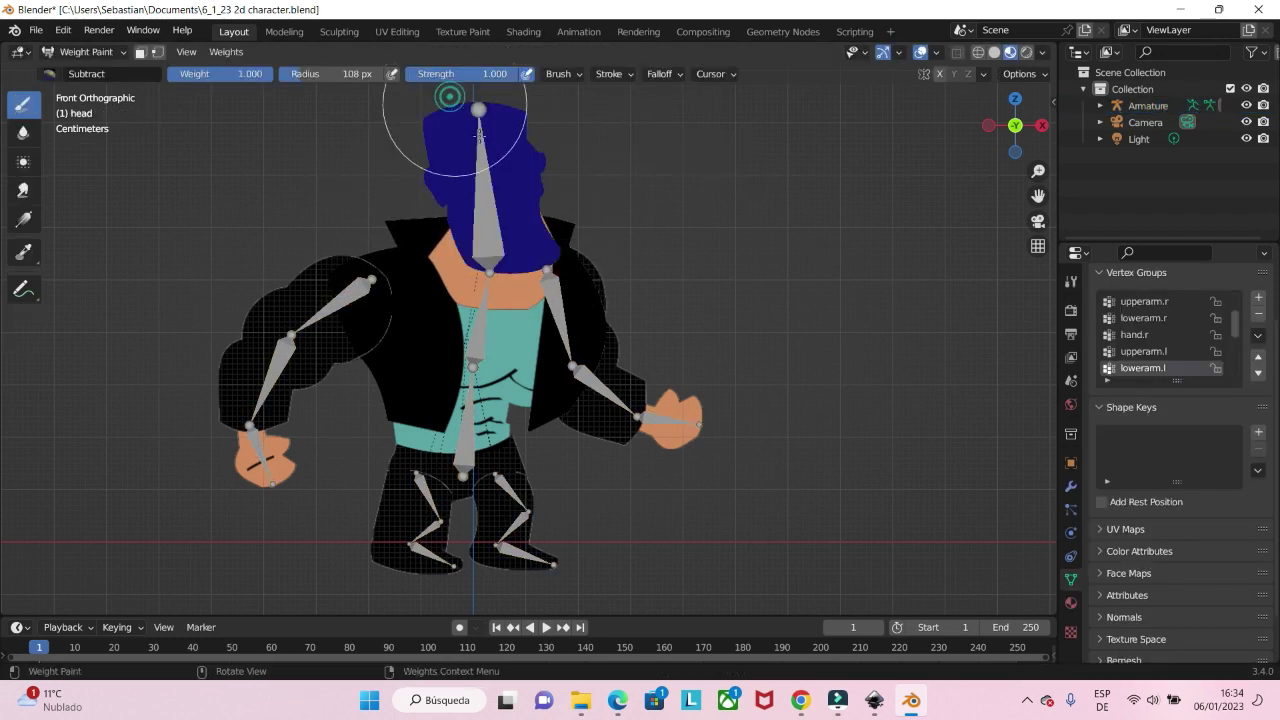
pyautogui.click(1072, 603)
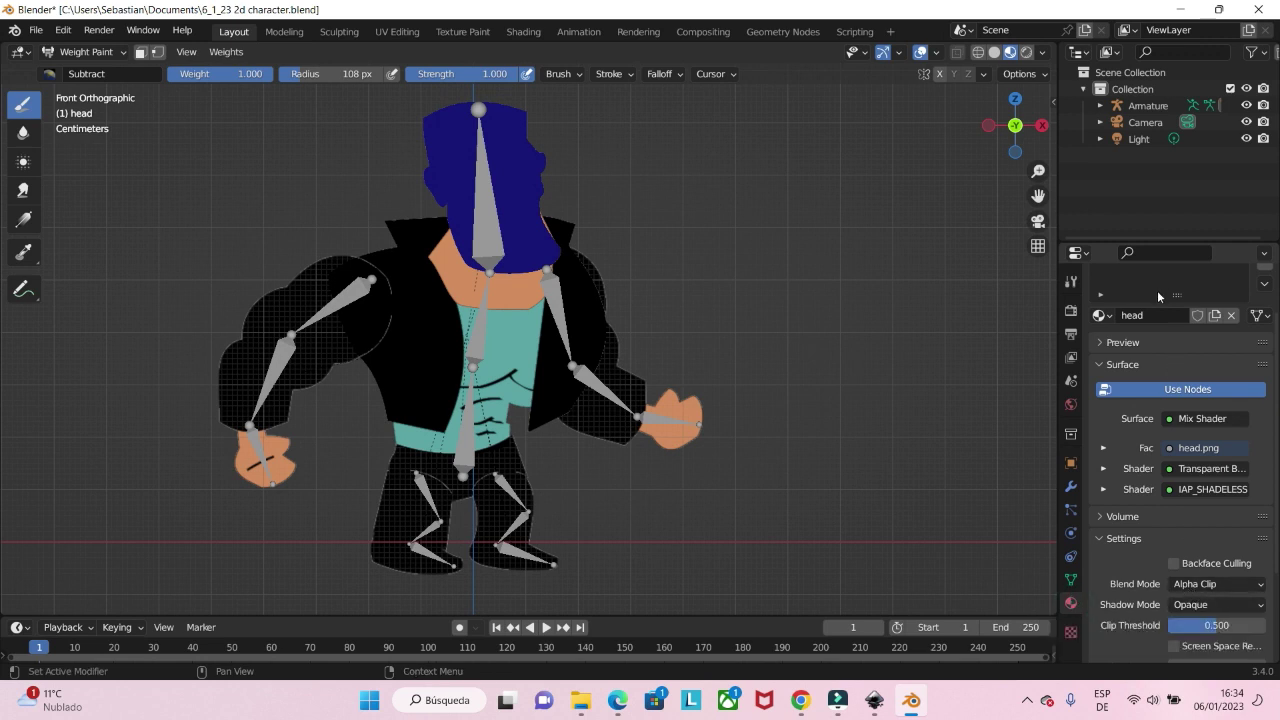
# Paint full weight over the face and jaw in the head mesh's head vertex group with the Add brush and return to Object Mode.
pyautogui.click(1072, 579)
pyautogui.scroll(3, 1157, 364)
pyautogui.click(1131, 388)
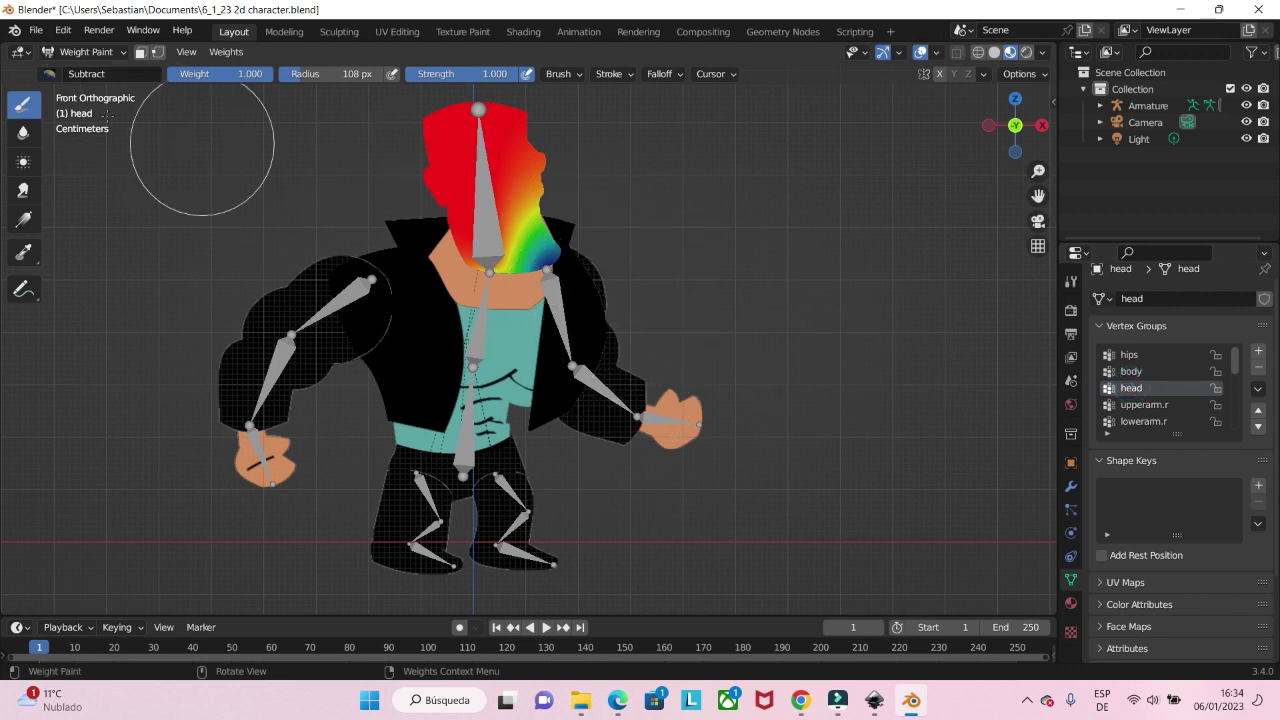
pyautogui.click(85, 52)
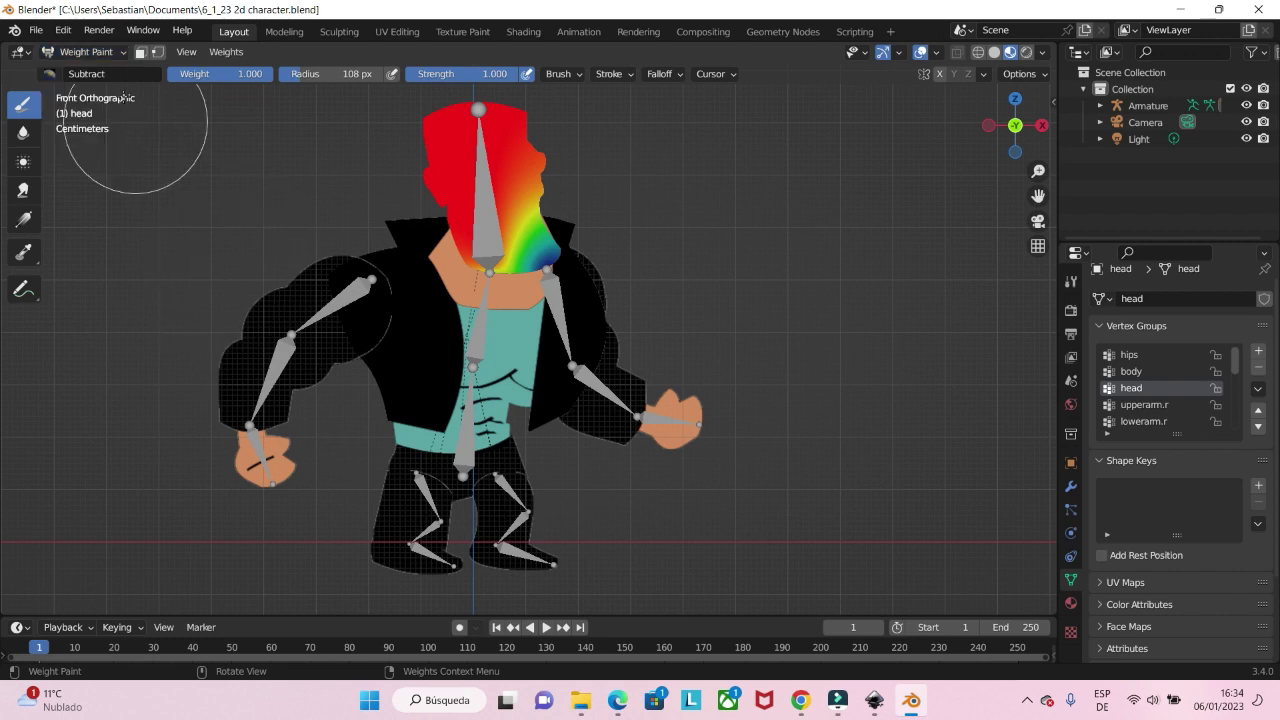
pyautogui.click(50, 73)
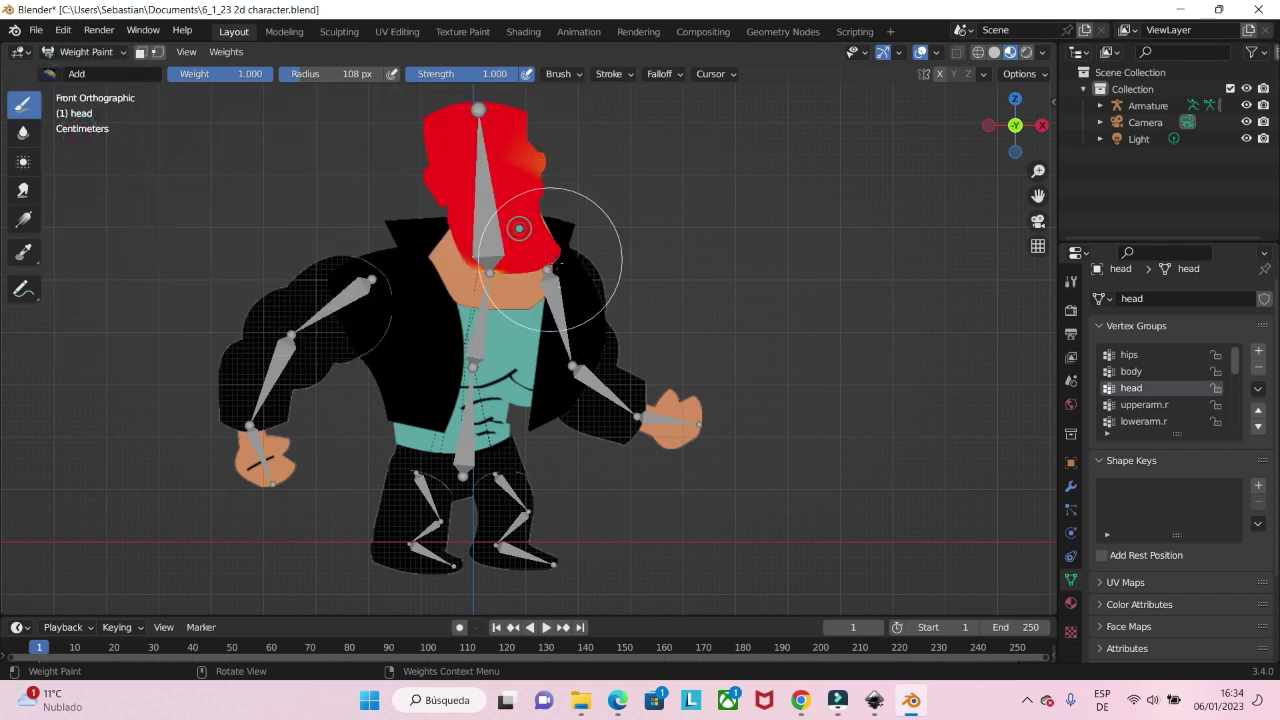
pyautogui.click(88, 52)
pyautogui.click(91, 72)
# Enter Pose Mode on the armature and test-rotate the head bone, cancelling the rotation.
pyautogui.click(481, 201)
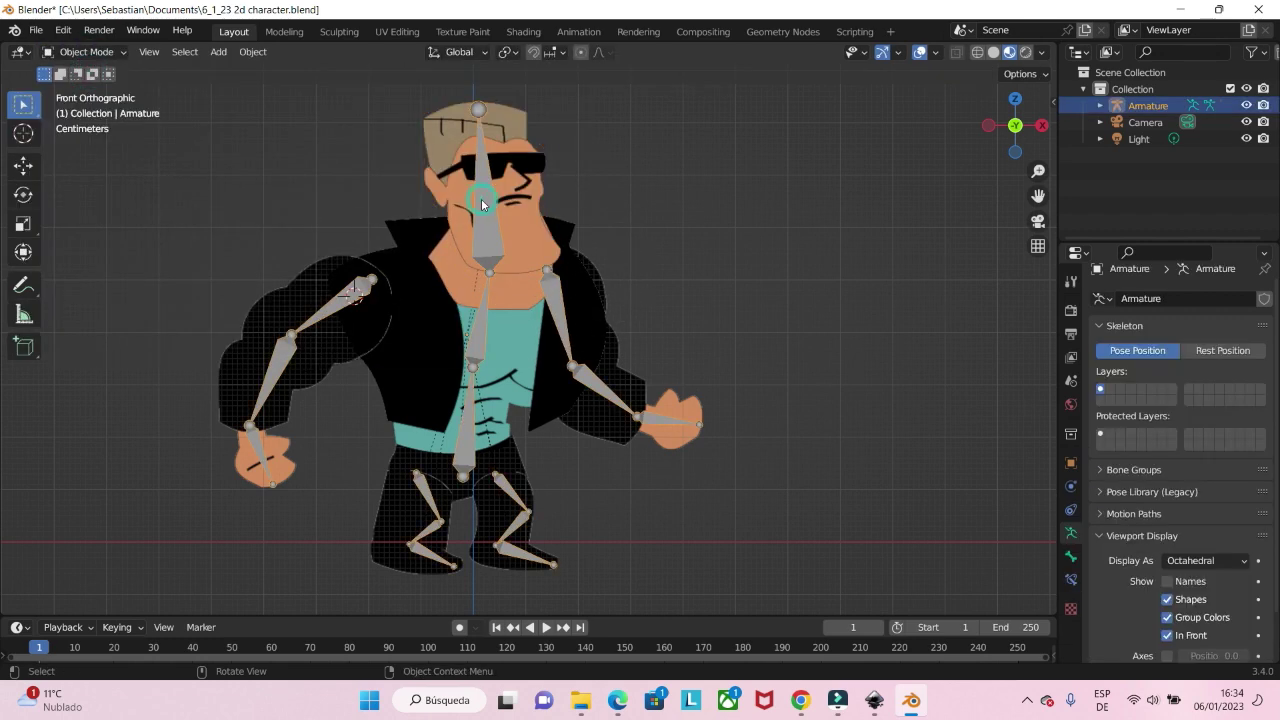
pyautogui.hotkey('ctrl', 'Tab')
pyautogui.click(491, 199)
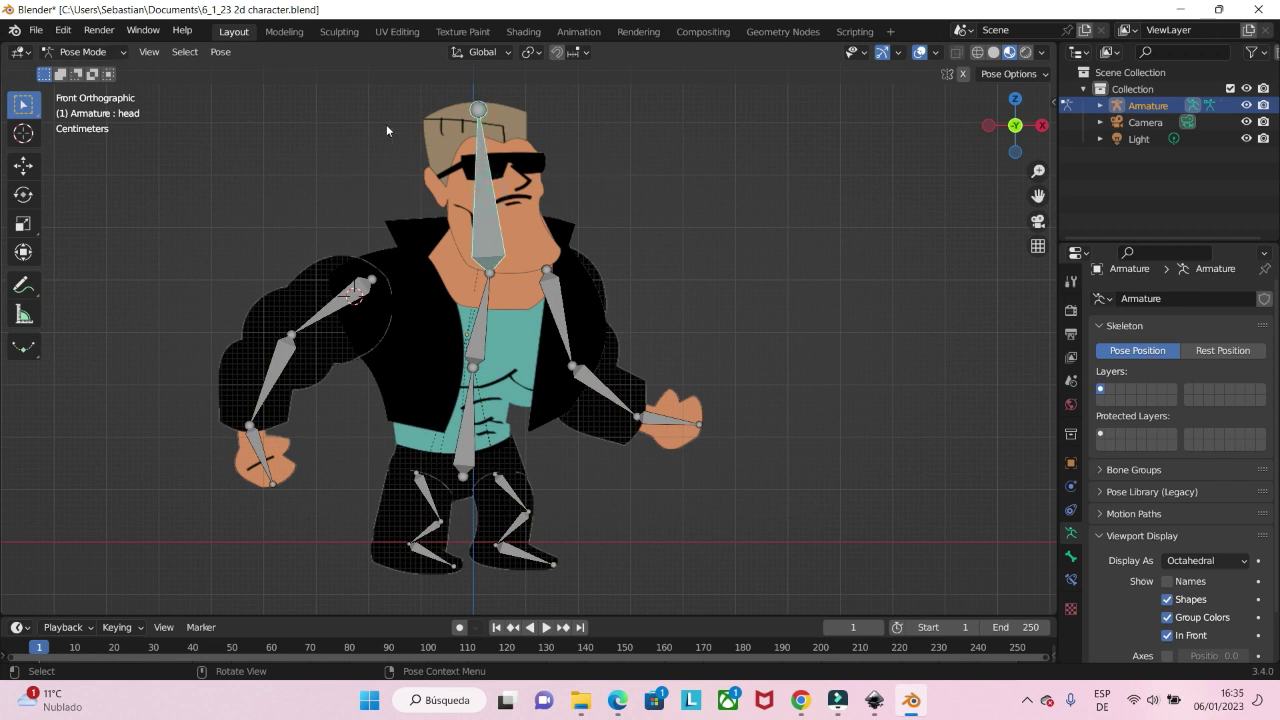
pyautogui.press('r')
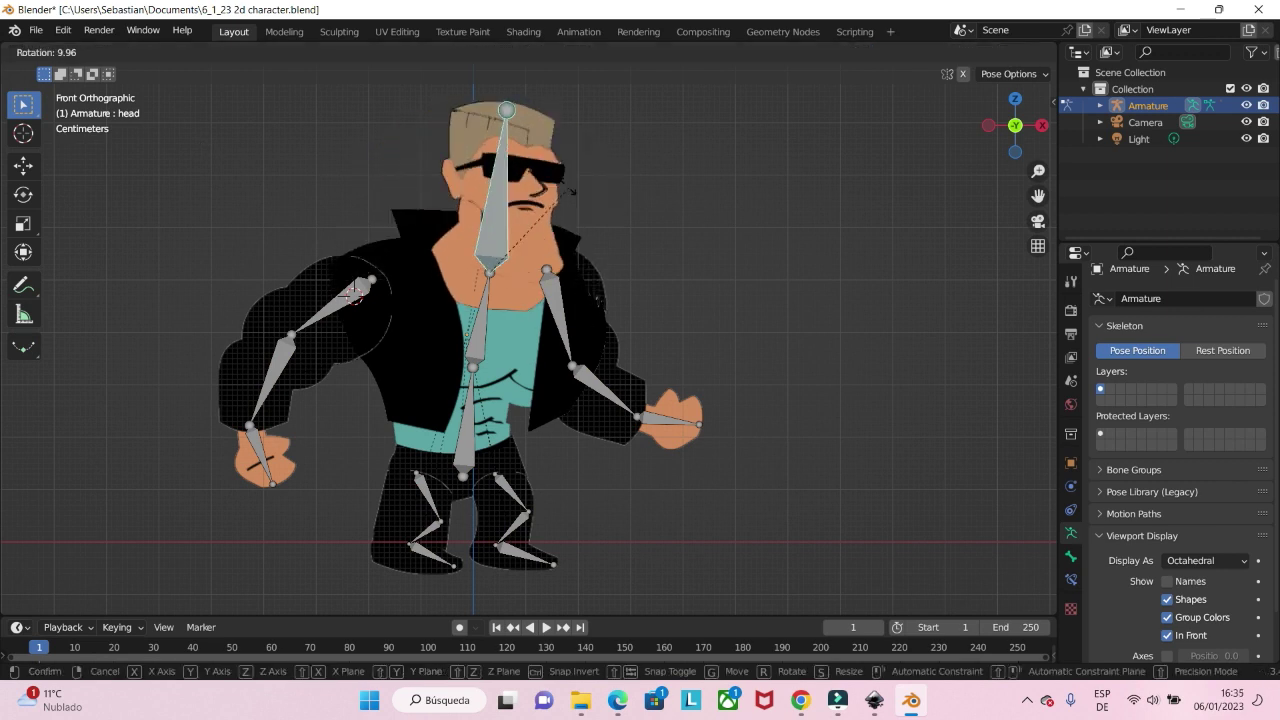
pyautogui.click(590, 225)
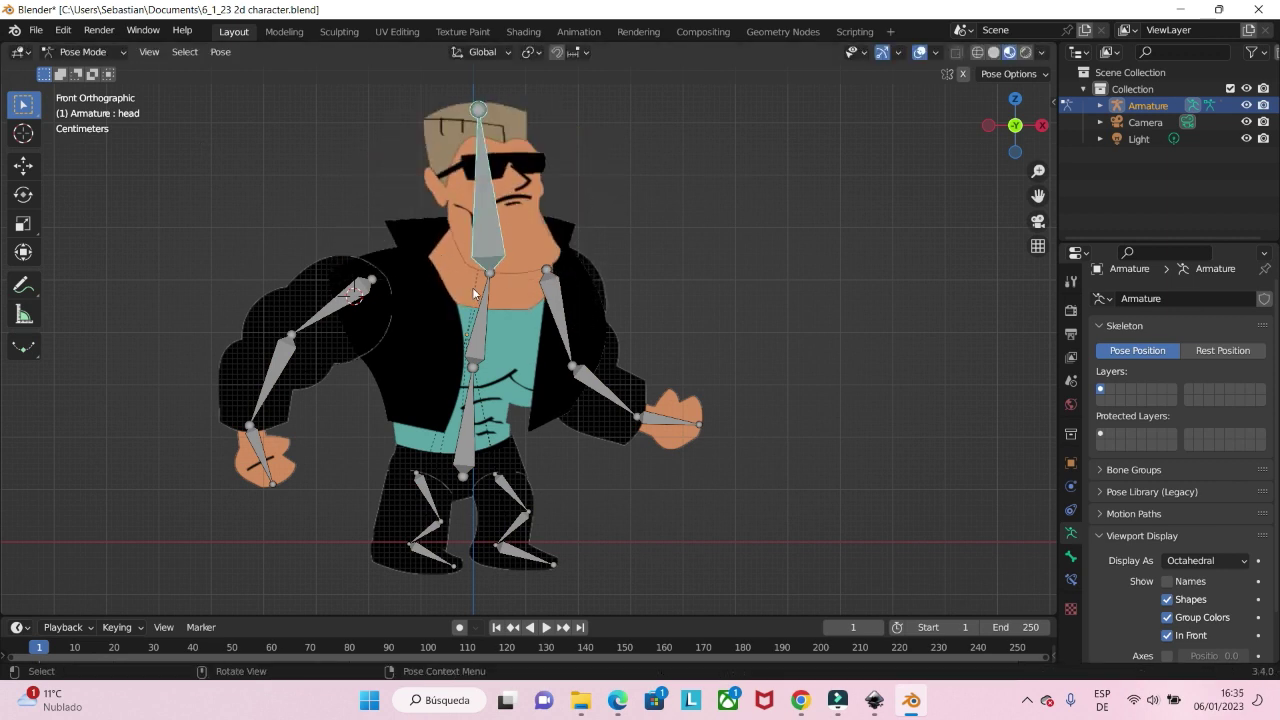
# Leave Pose Mode, select the body mesh, check its material settings and enter Weight Paint mode on it.
pyautogui.hotkey('ctrl', 'Tab')
pyautogui.click(432, 277)
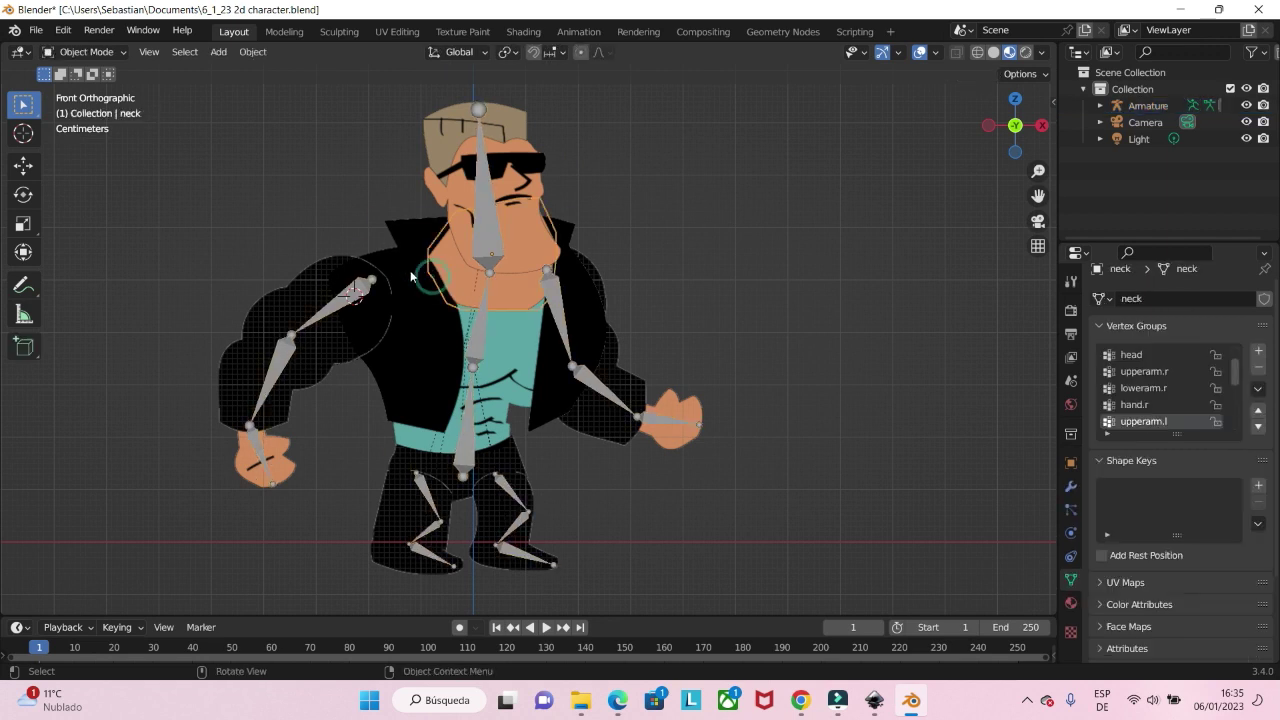
pyautogui.scroll(-1, 1130, 513)
pyautogui.scroll(3, 1166, 384)
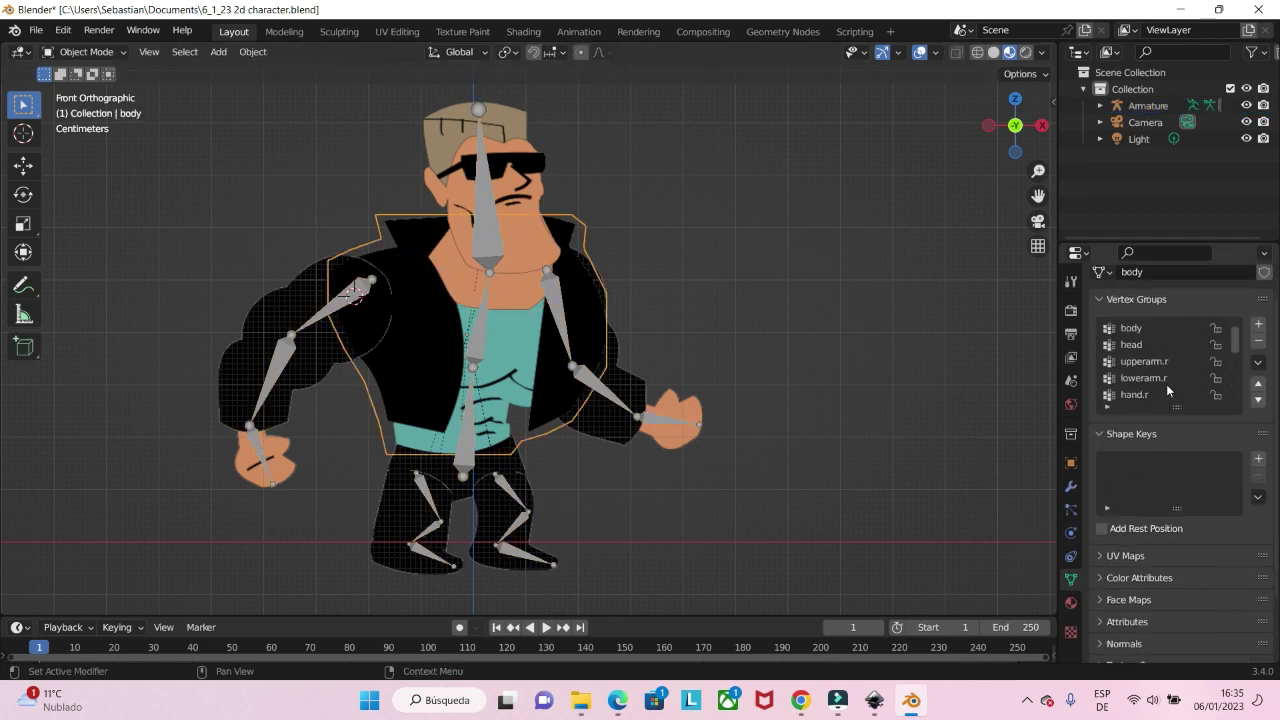
pyautogui.click(1071, 602)
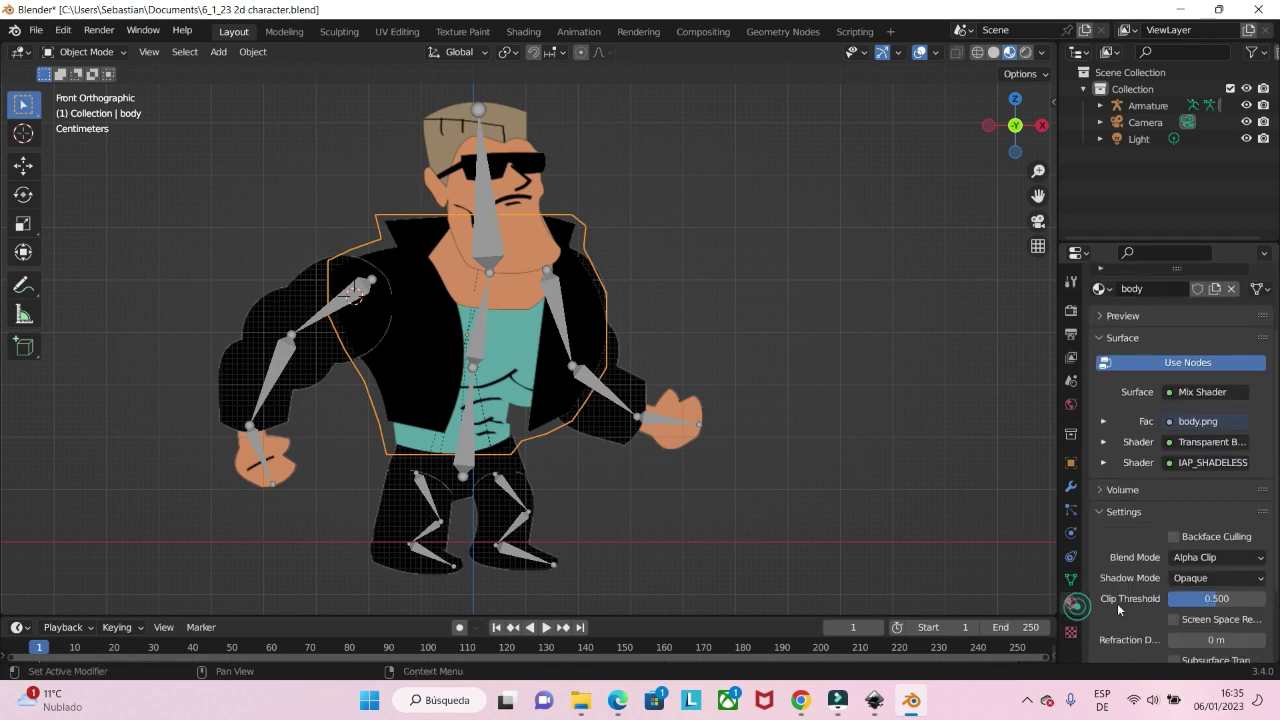
pyautogui.scroll(-2, 1180, 560)
pyautogui.hotkey('ctrl', 'Tab')
pyautogui.click(688, 324)
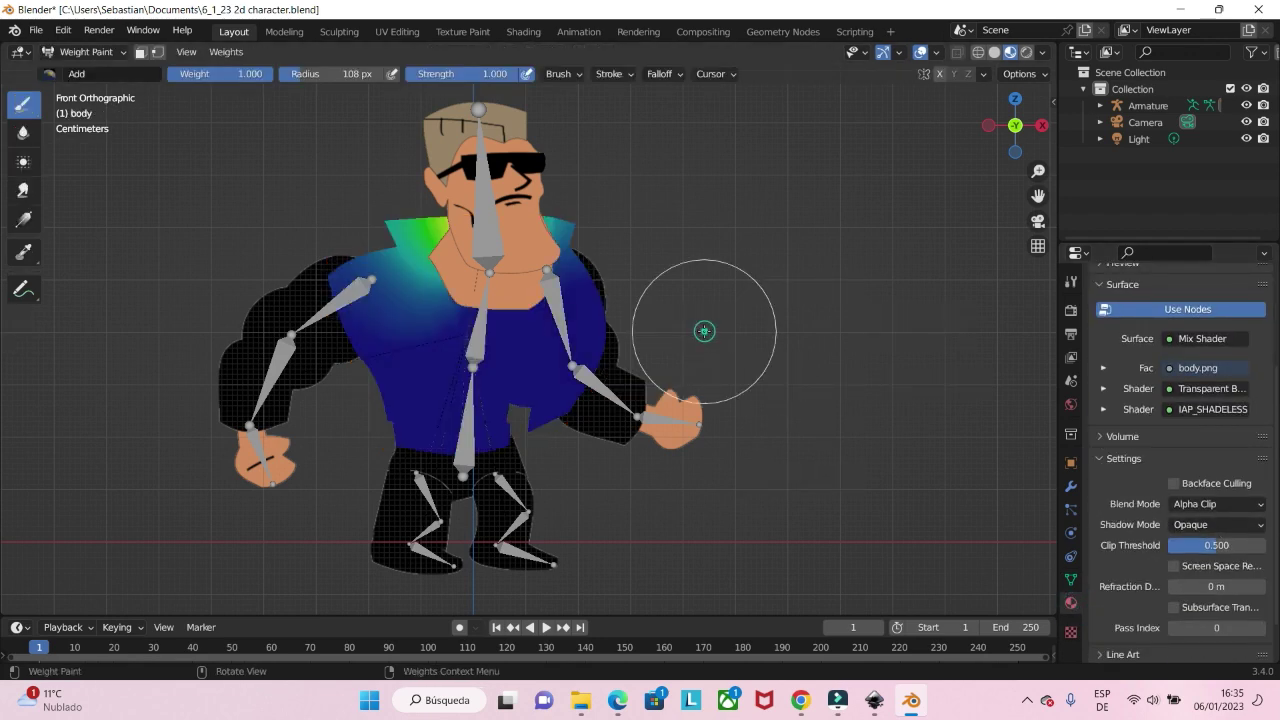
# Remove the weight around the jacket's collar and shoulders on the body mesh with the Subtract brush and return to Object Mode.
pyautogui.click(97, 70)
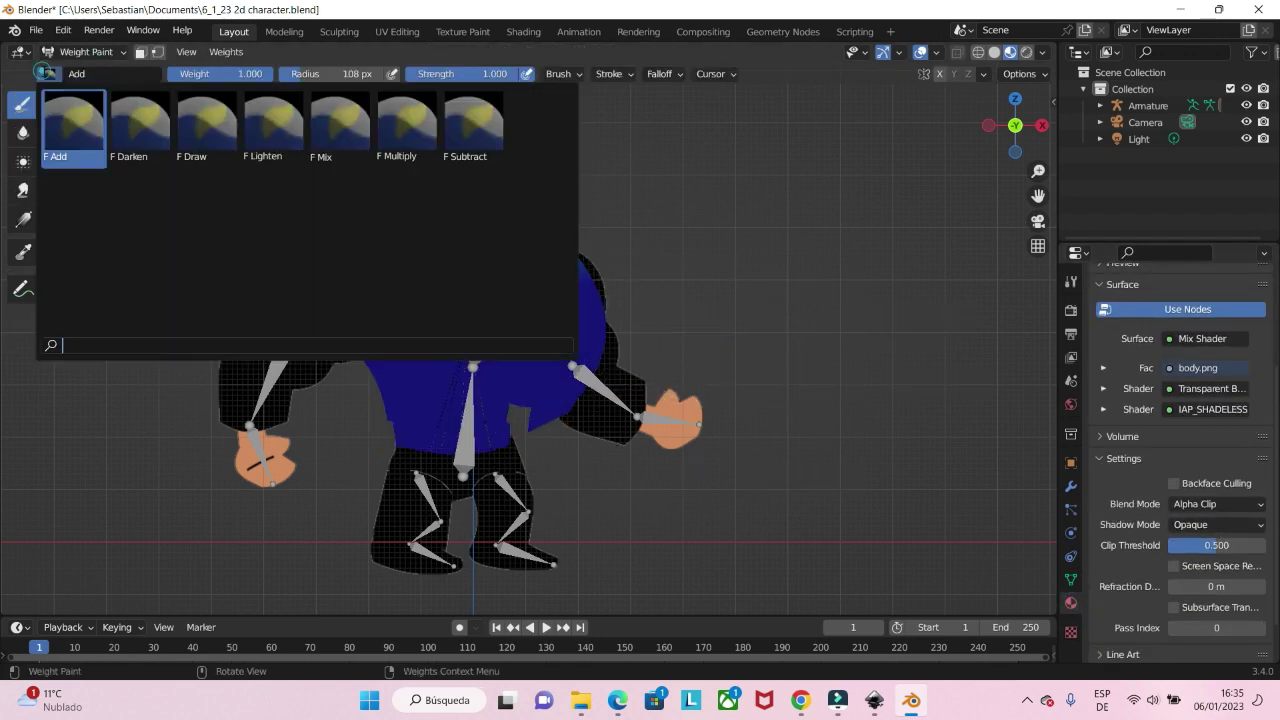
pyautogui.click(470, 132)
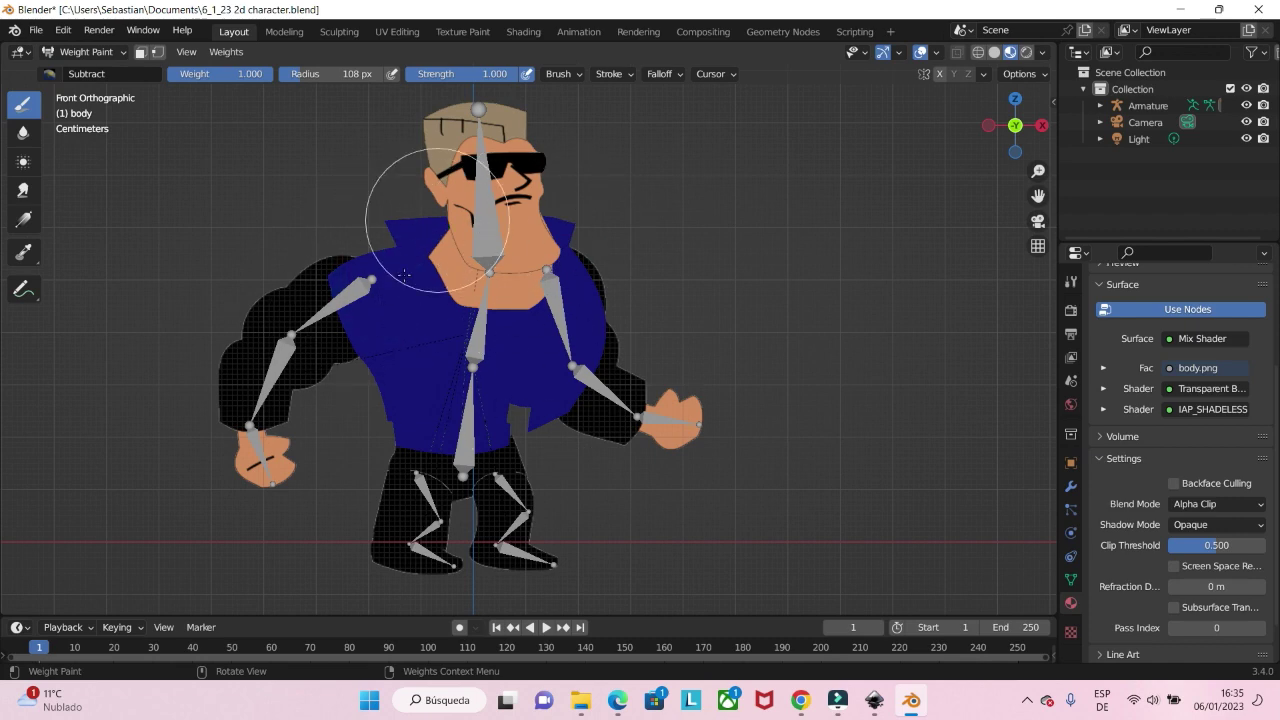
pyautogui.click(50, 73)
pyautogui.click(54, 50)
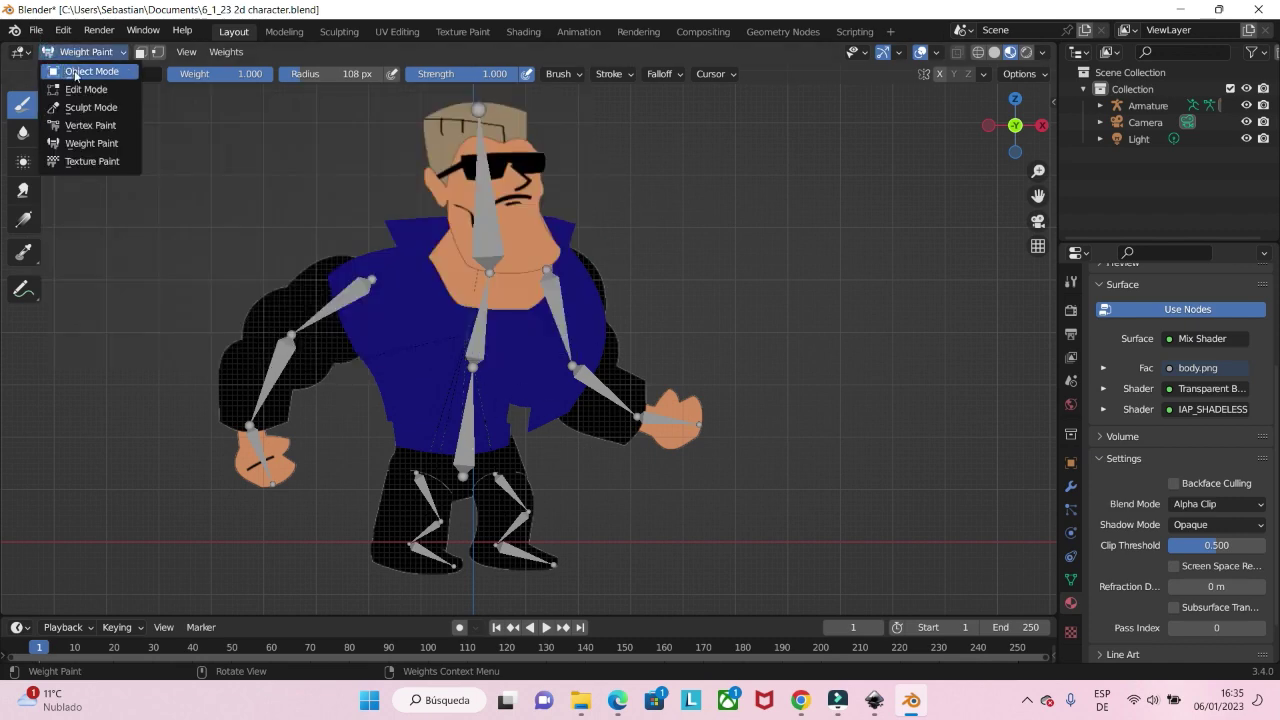
pyautogui.click(90, 71)
# Test-rotate the armature's head and body bones in Pose Mode, cancelling each rotation.
pyautogui.click(487, 225)
pyautogui.hotkey('ctrl', 'Tab')
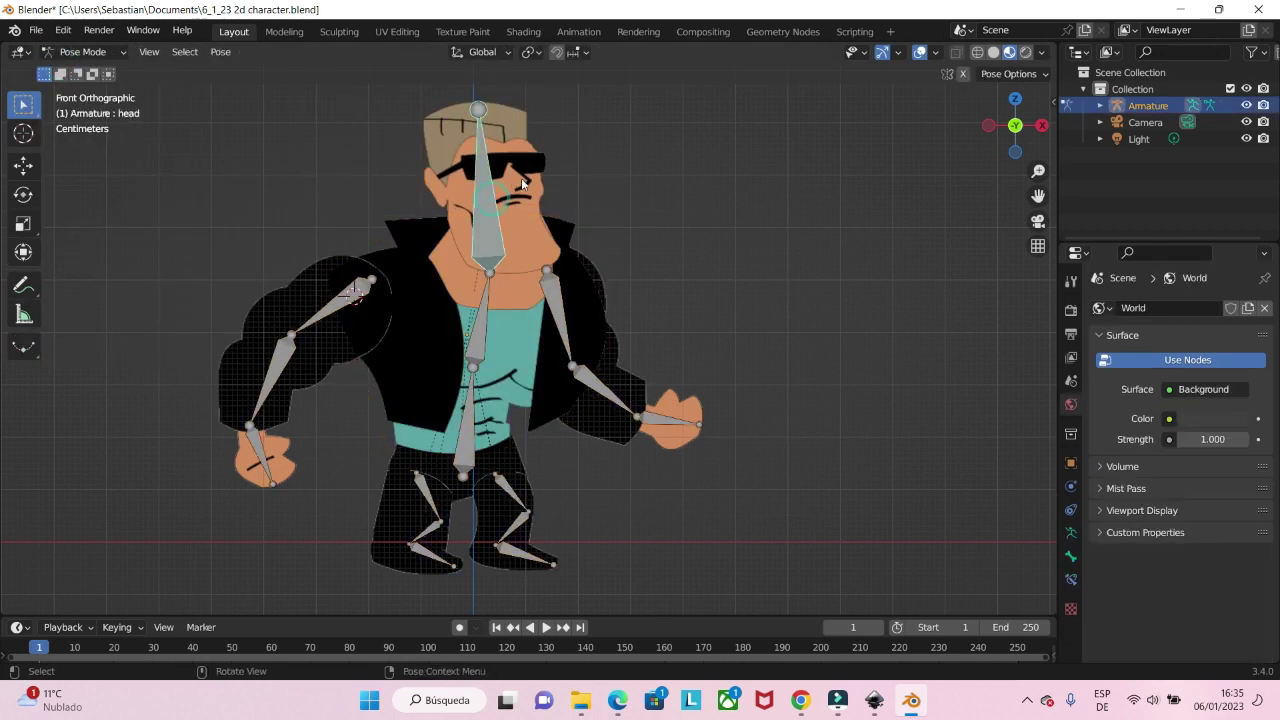
pyautogui.press('r')
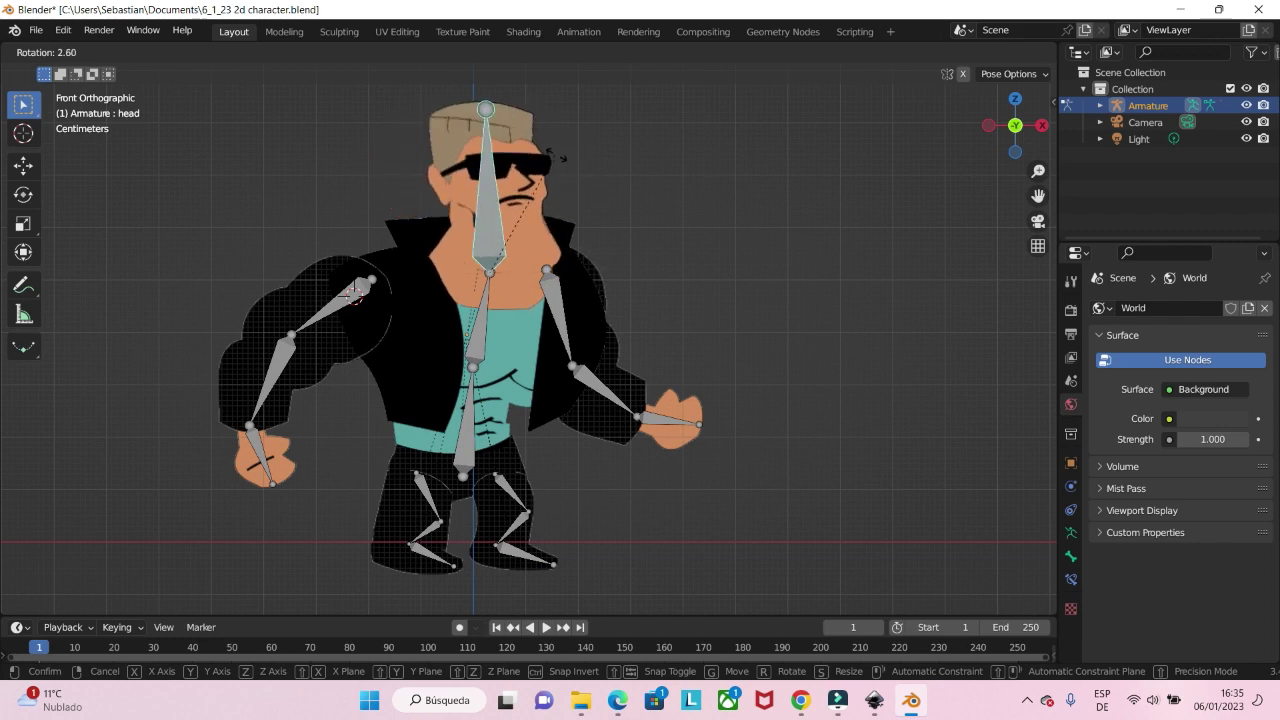
pyautogui.click(553, 230)
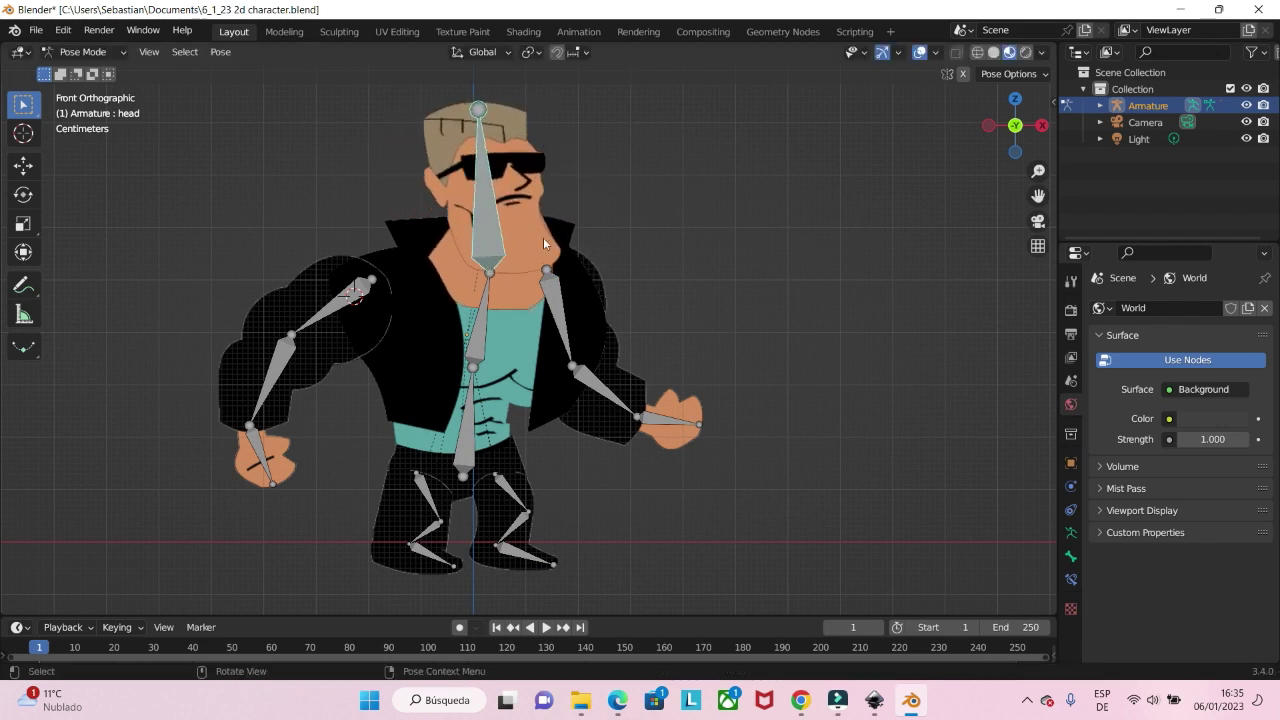
pyautogui.click(486, 312)
pyautogui.press('r')
pyautogui.press('Escape')
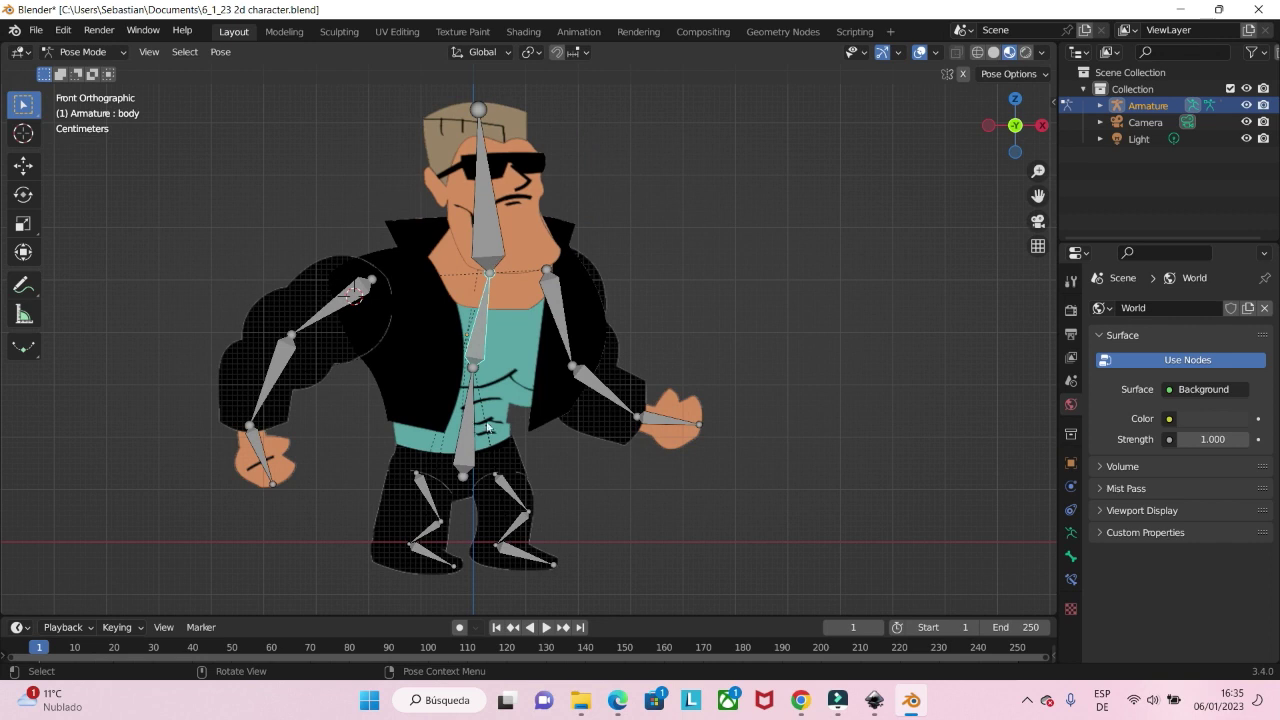
# Leave Pose Mode and set the leg.r material's Blend Mode to Alpha Clip and Shadow Mode to Opaque.
pyautogui.hotkey('ctrl', 'Tab')
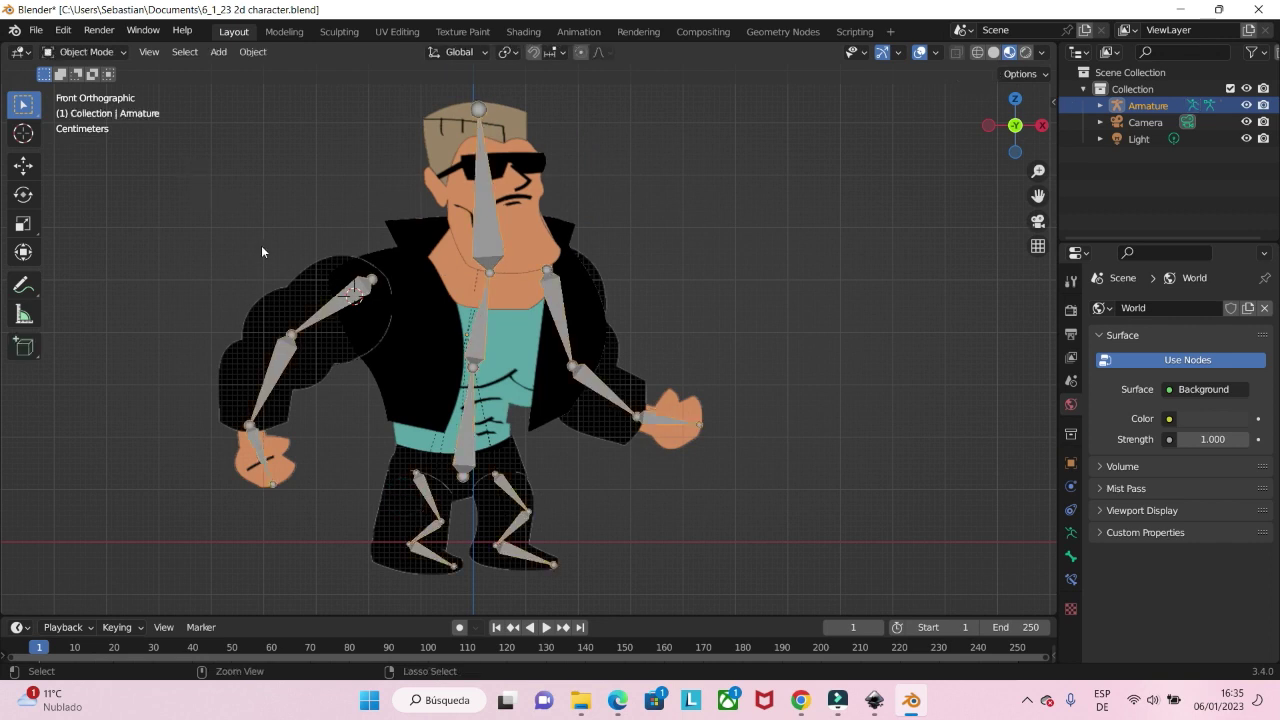
pyautogui.click(426, 476)
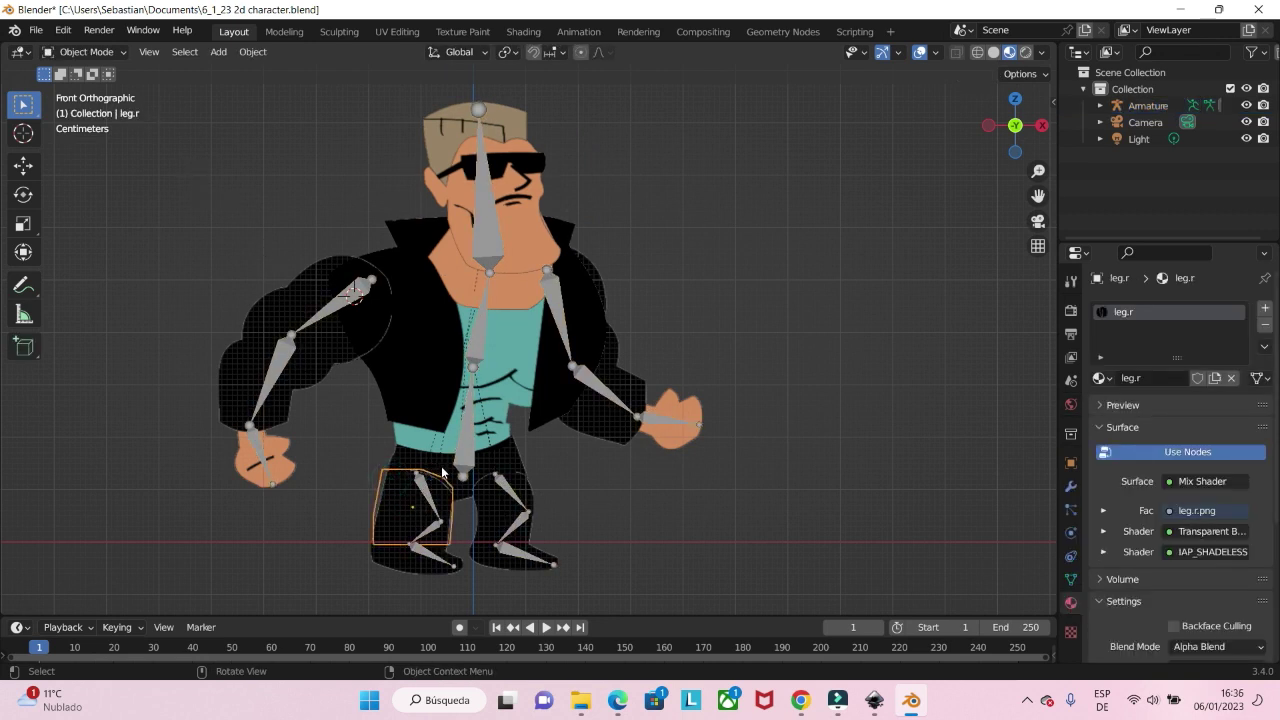
pyautogui.scroll(-3, 1180, 480)
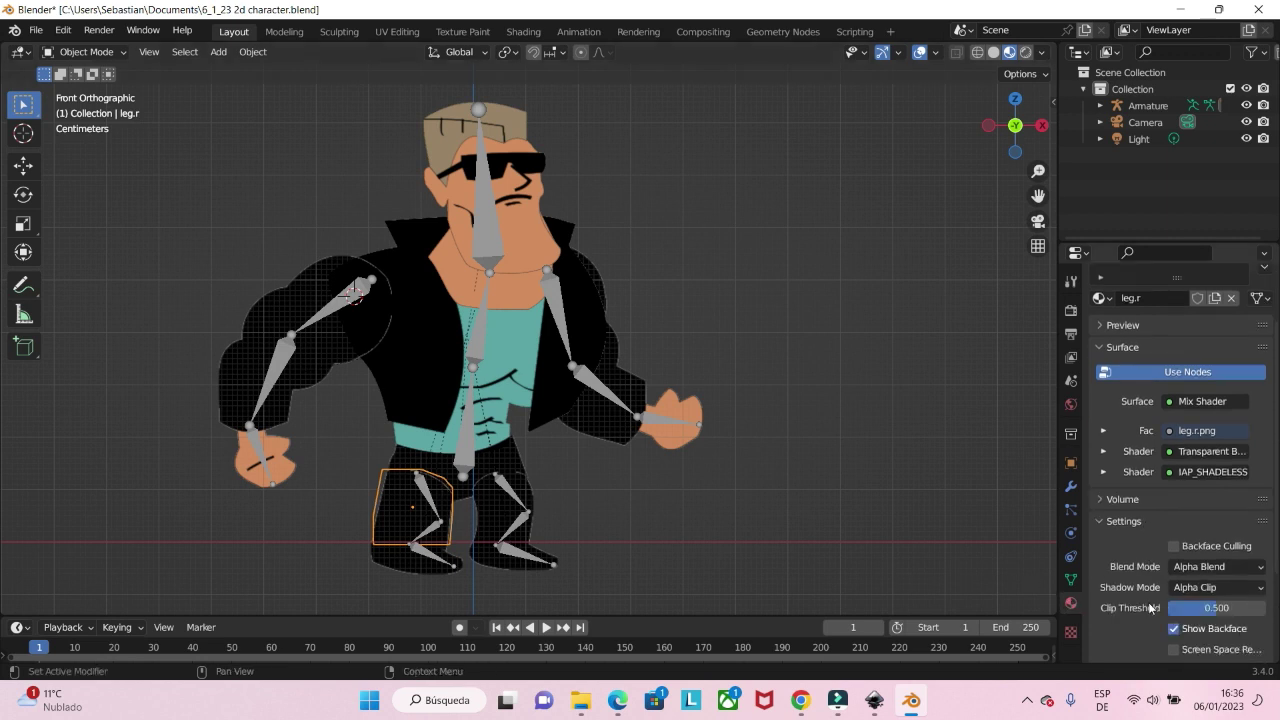
pyautogui.click(1210, 513)
pyautogui.click(1205, 548)
pyautogui.click(1196, 534)
pyautogui.click(1201, 571)
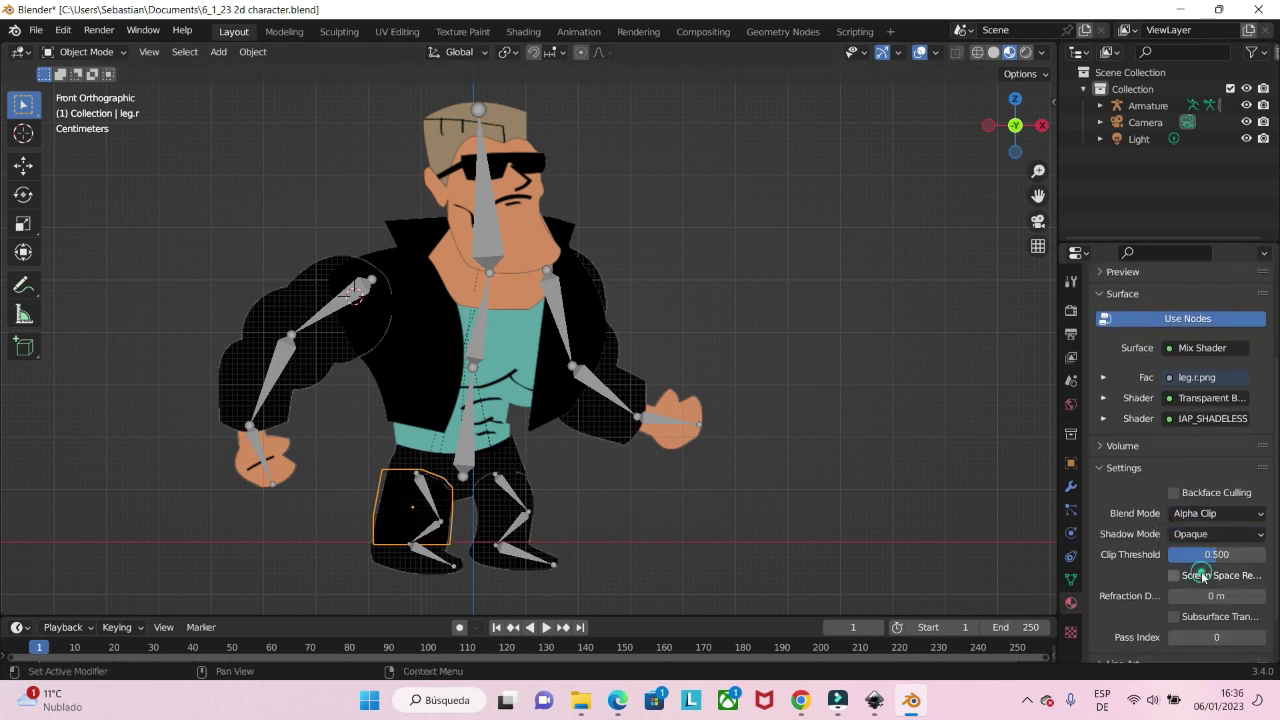
# Inspect the upperleg.r vertex group of the leg.r mesh in Weight Paint mode and return to Object Mode.
pyautogui.hotkey('ctrl', 'Tab')
pyautogui.click(854, 354)
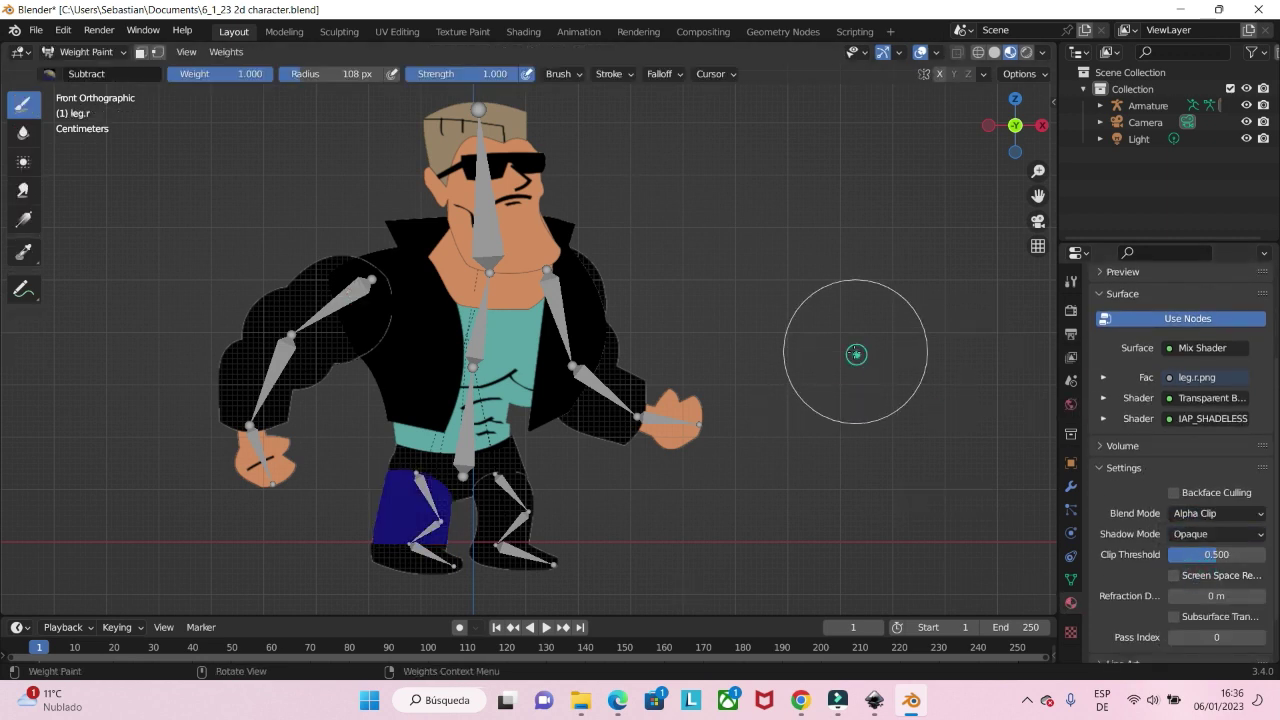
pyautogui.click(1071, 579)
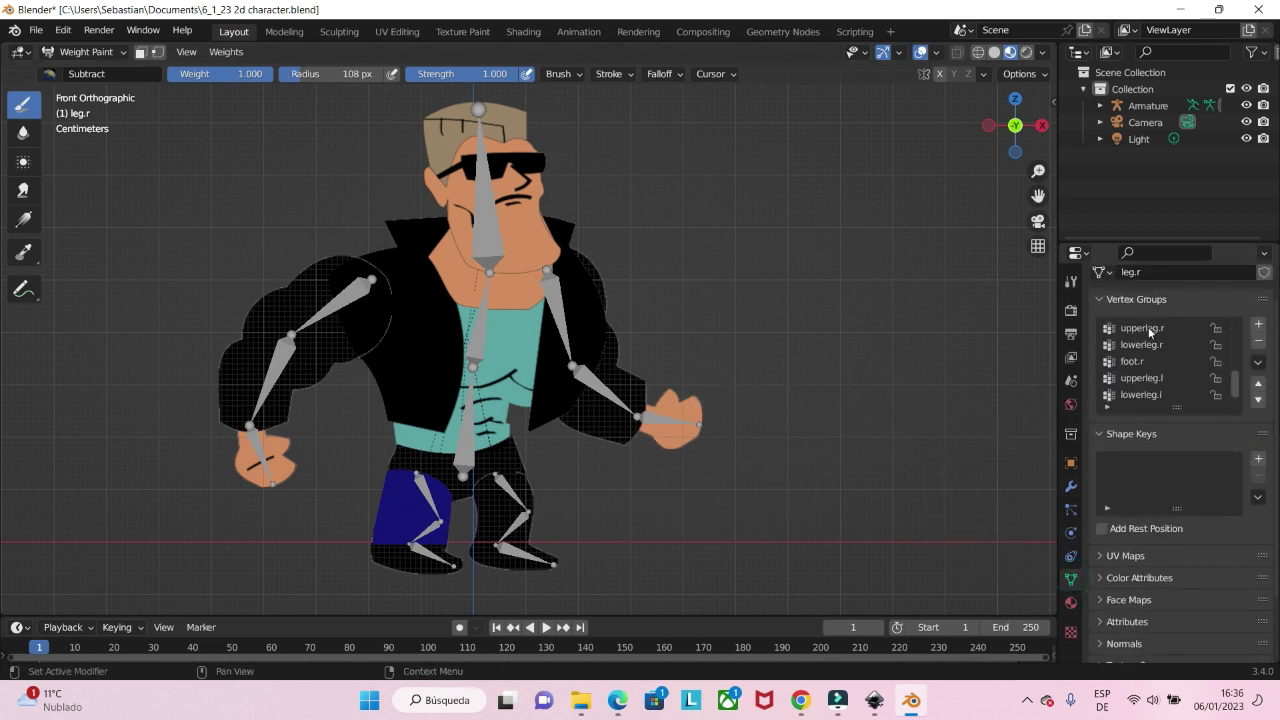
pyautogui.click(1146, 329)
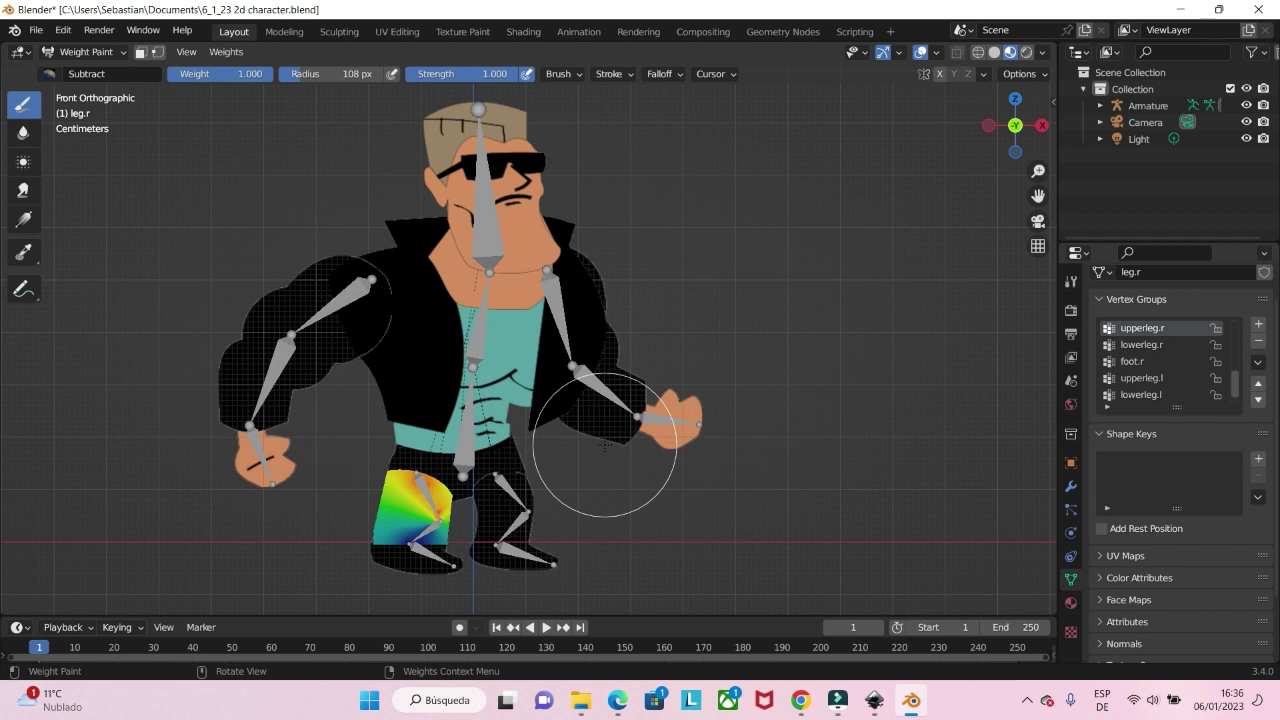
pyautogui.click(85, 52)
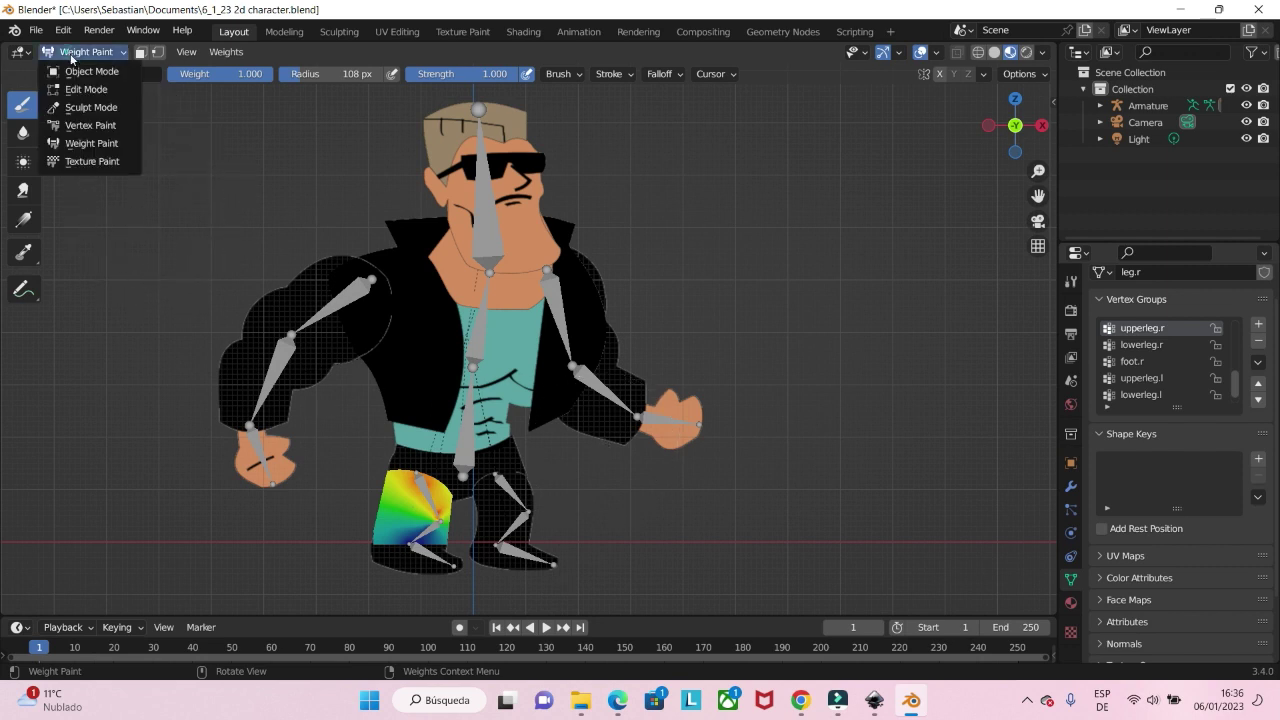
pyautogui.click(73, 67)
# Select the pants mesh and set its material's Blend Mode to Alpha Clip and Shadow Mode to Opaque.
pyautogui.click(401, 463)
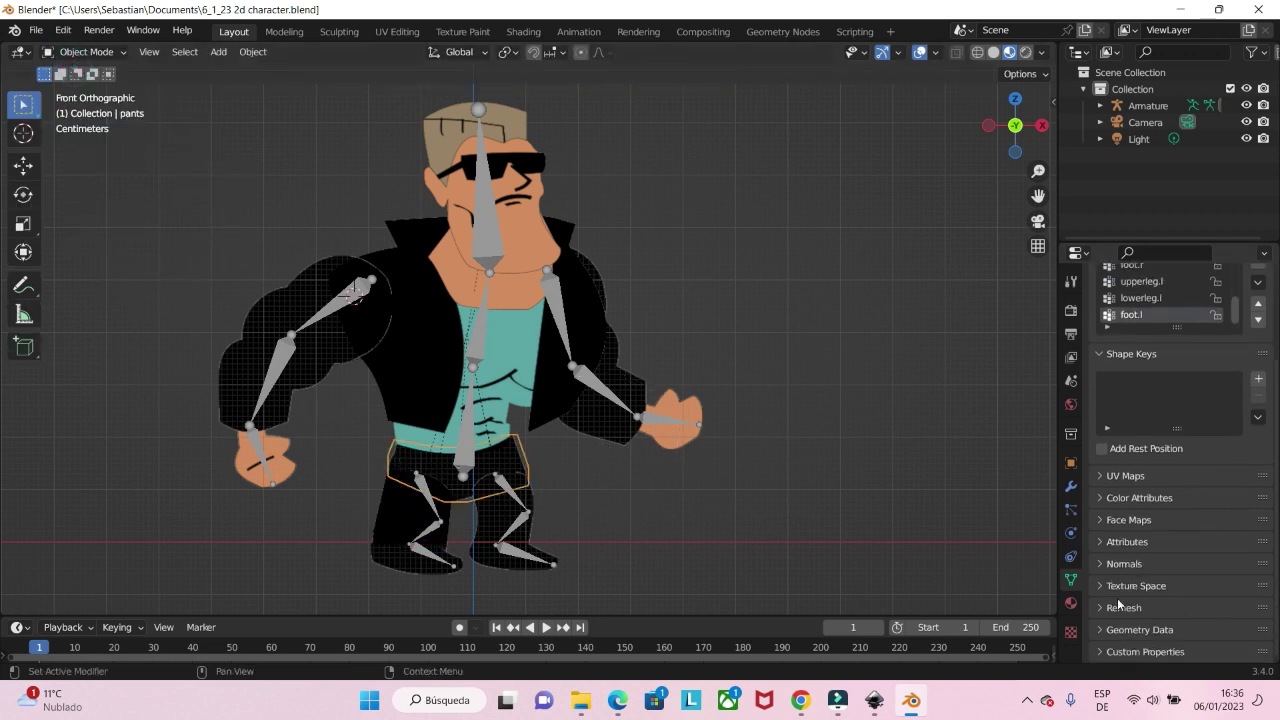
pyautogui.click(1071, 602)
pyautogui.click(1205, 456)
pyautogui.click(1200, 500)
pyautogui.click(1193, 478)
pyautogui.click(1183, 514)
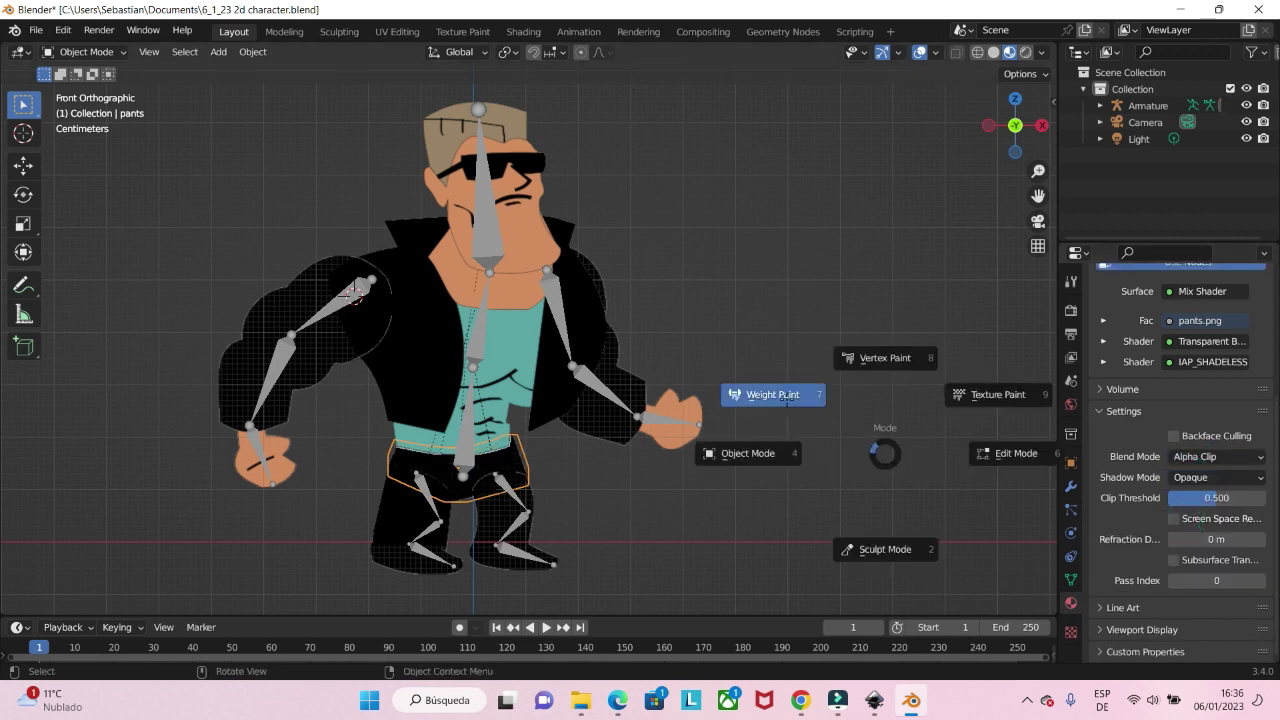
# Enter Weight Paint mode on the pants, view the upperleg.l weights and make upperleg.r the active vertex group.
pyautogui.click(771, 397)
pyautogui.scroll(5, 1143, 430)
pyautogui.click(1071, 579)
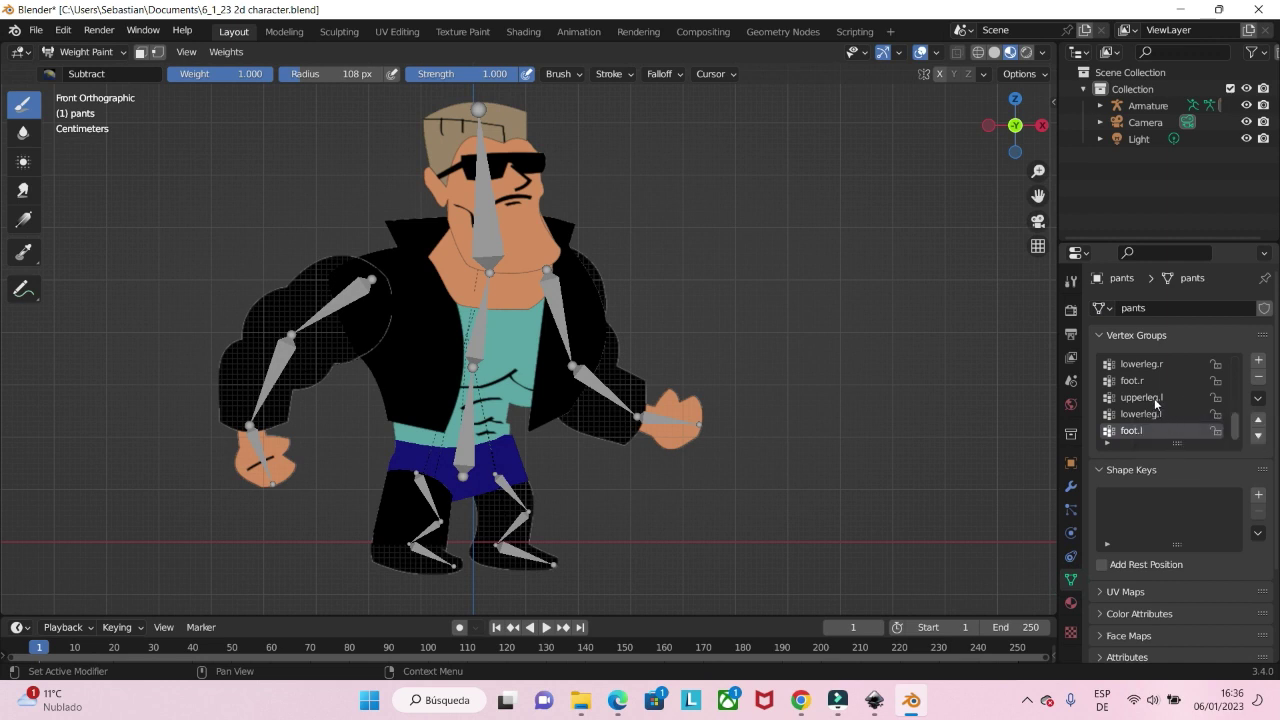
pyautogui.click(1141, 397)
pyautogui.scroll(10, 1155, 405)
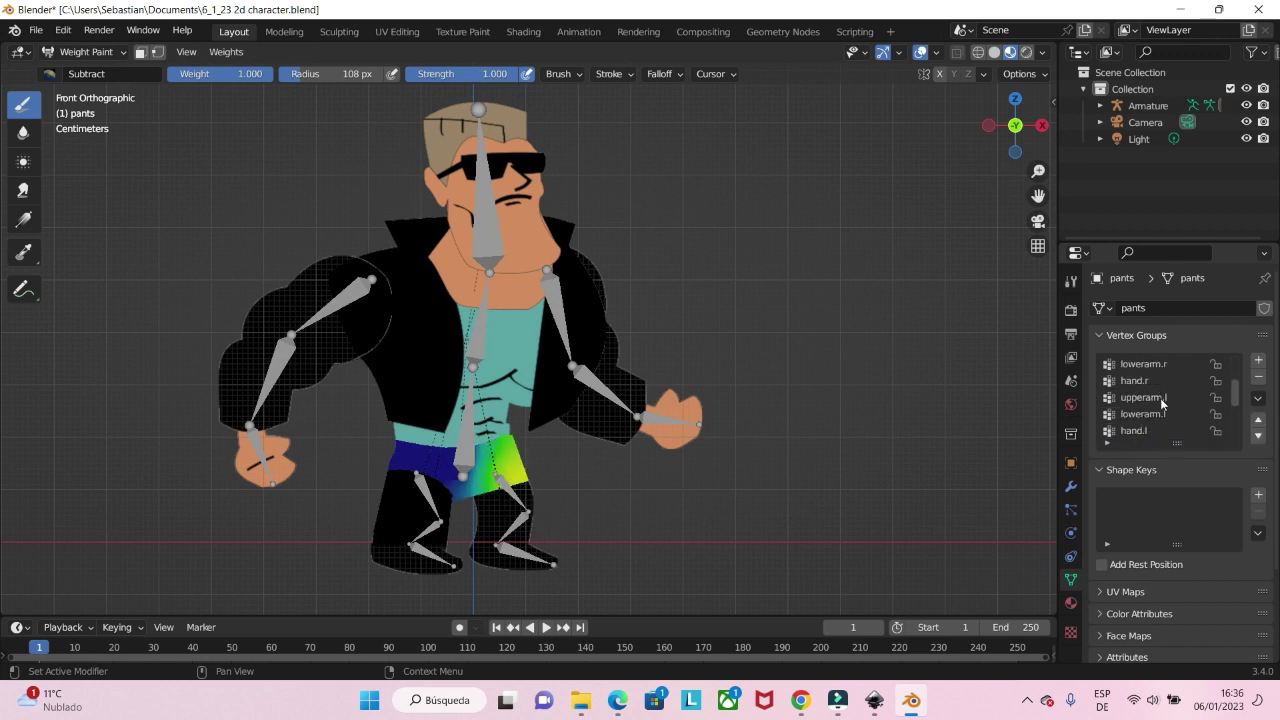
pyautogui.scroll(-7, 1159, 398)
pyautogui.click(1143, 397)
# Subtract the upperleg.r weight along the pants' waistband with a brush radius of 58 px and return to Object Mode.
pyautogui.scroll(2, 475, 496)
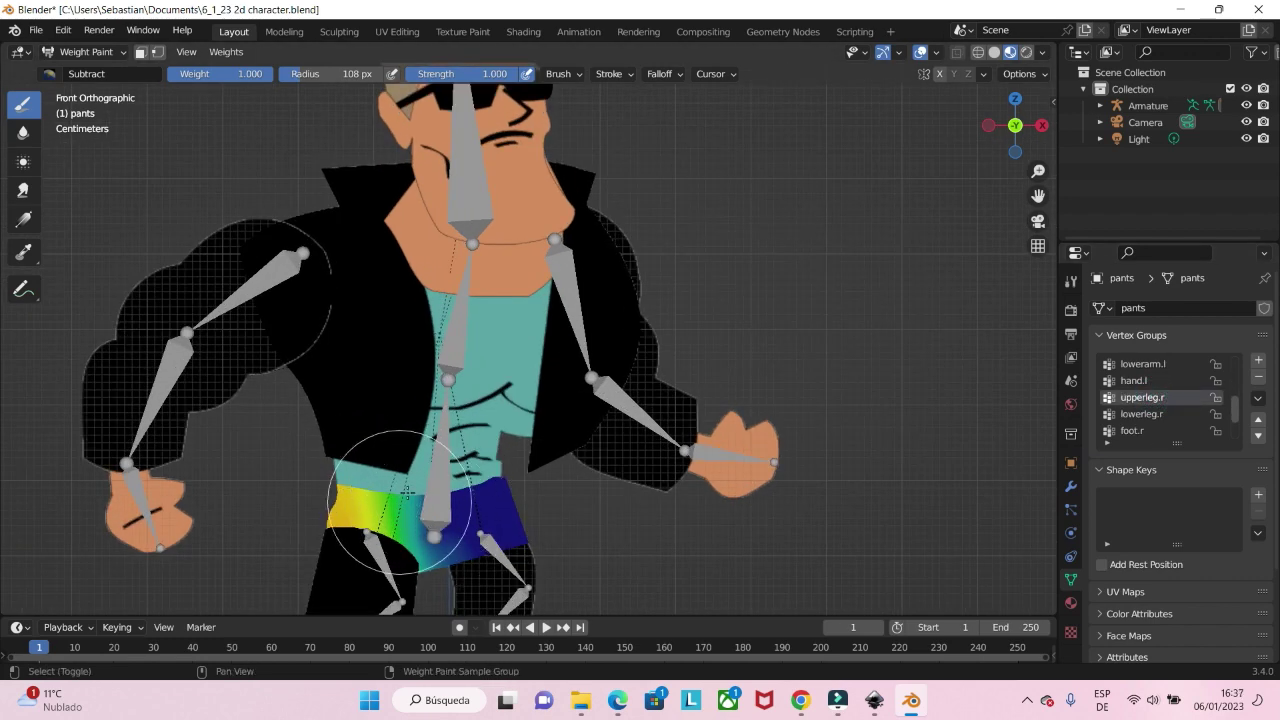
pyautogui.keyDown('shift'); pyautogui.moveTo(411, 492); pyautogui.dragTo(534, 351, button='middle'); pyautogui.keyUp('shift')
pyautogui.scroll(2, 554, 325)
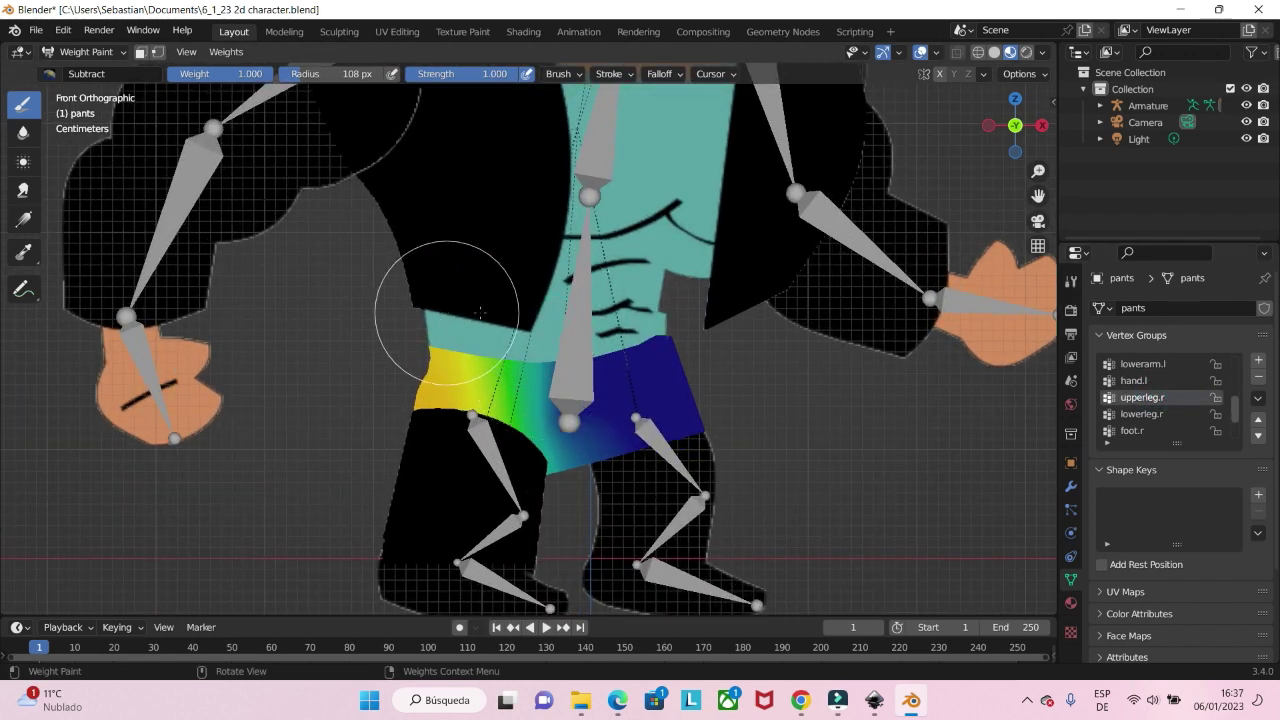
pyautogui.press('f')
pyautogui.click(514, 252)
pyautogui.moveTo(429, 343)
pyautogui.mouseDown()
pyautogui.moveTo(500, 357)
pyautogui.moveTo(427, 350)
pyautogui.mouseUp()
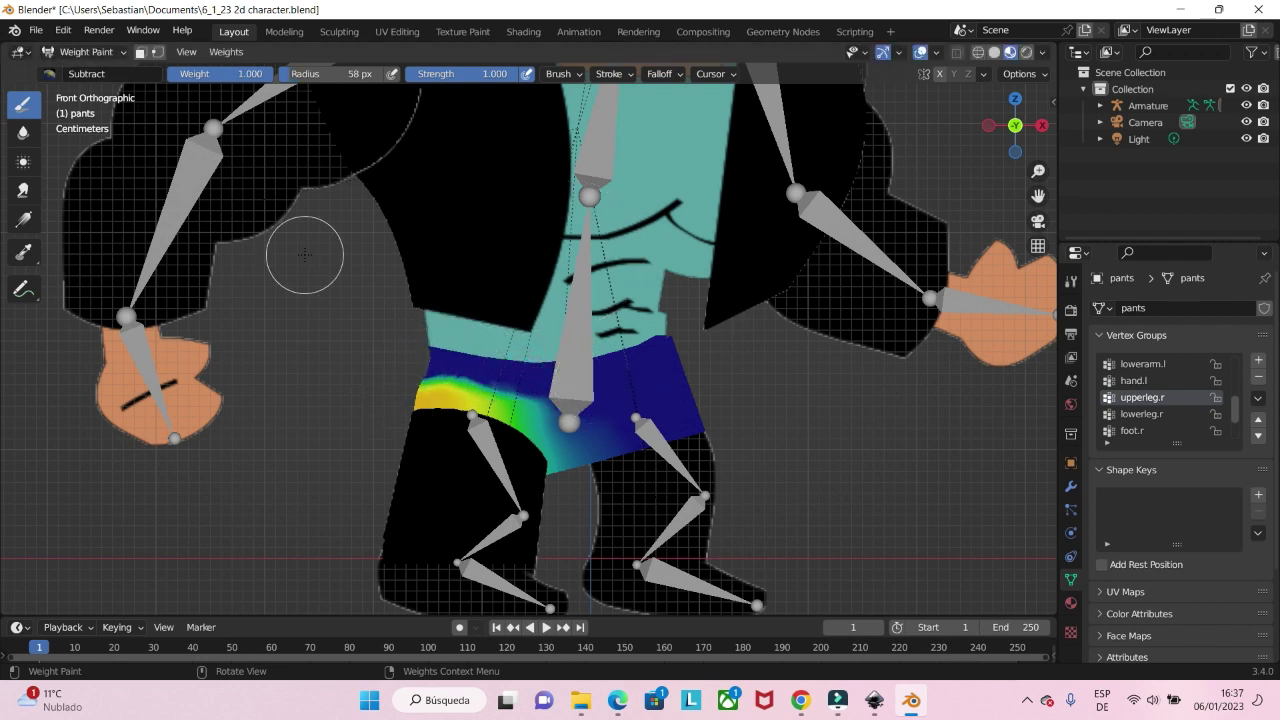
pyautogui.hotkey('ctrl', 'Tab')
pyautogui.click(190, 251)
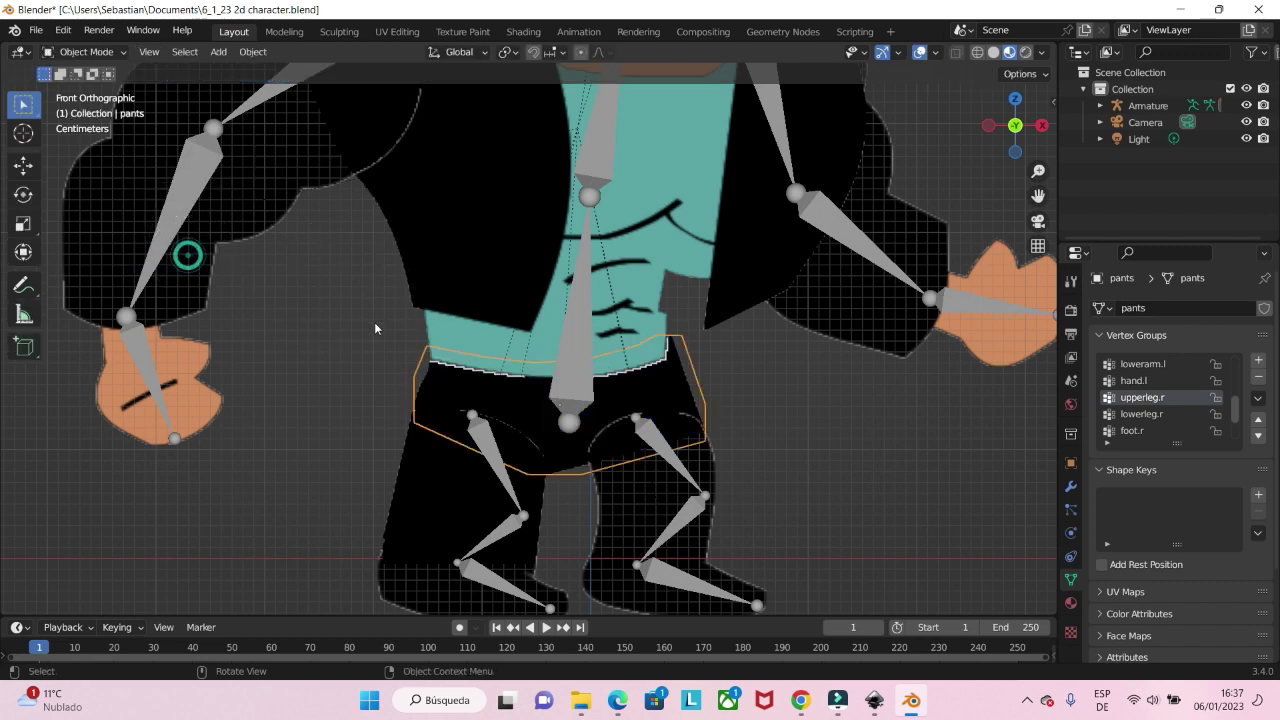
# Rotate the upperleg.r bone in Pose Mode to test how the leg, pants and body deform.
pyautogui.click(484, 435)
pyautogui.hotkey('ctrl', 'Tab')
pyautogui.click(482, 437)
pyautogui.scroll(-2, 496, 436)
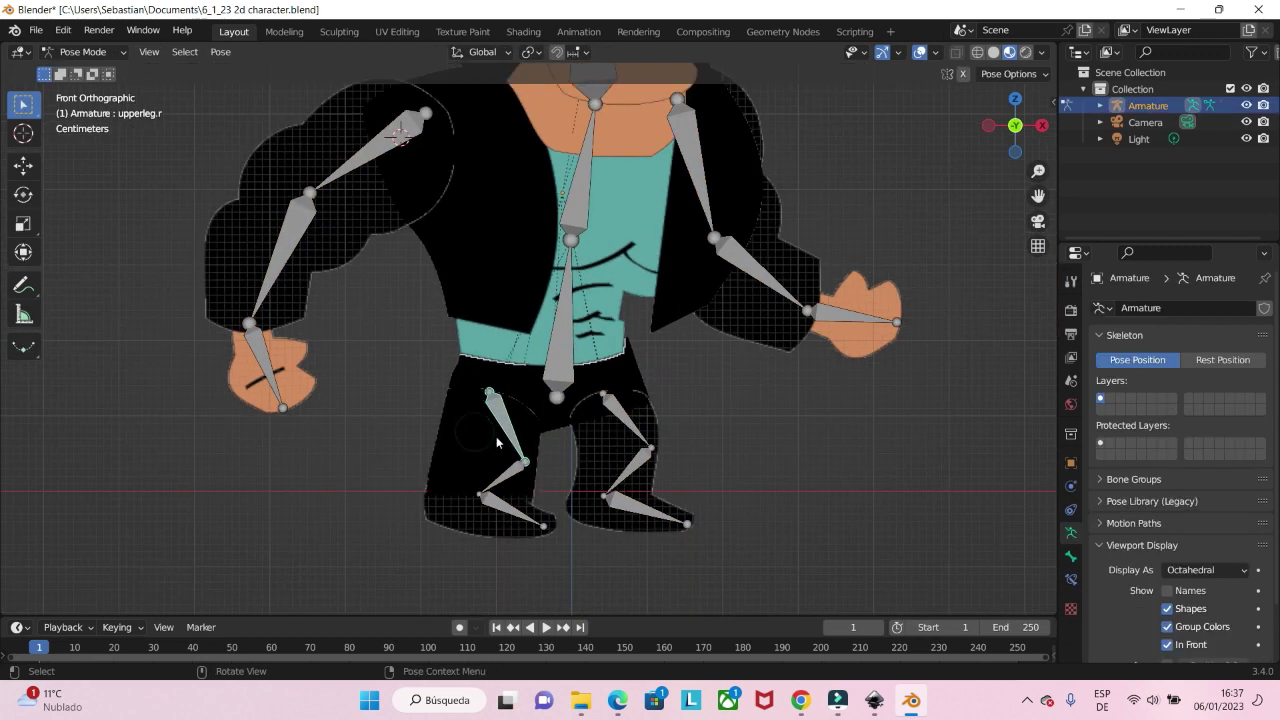
pyautogui.press('r')
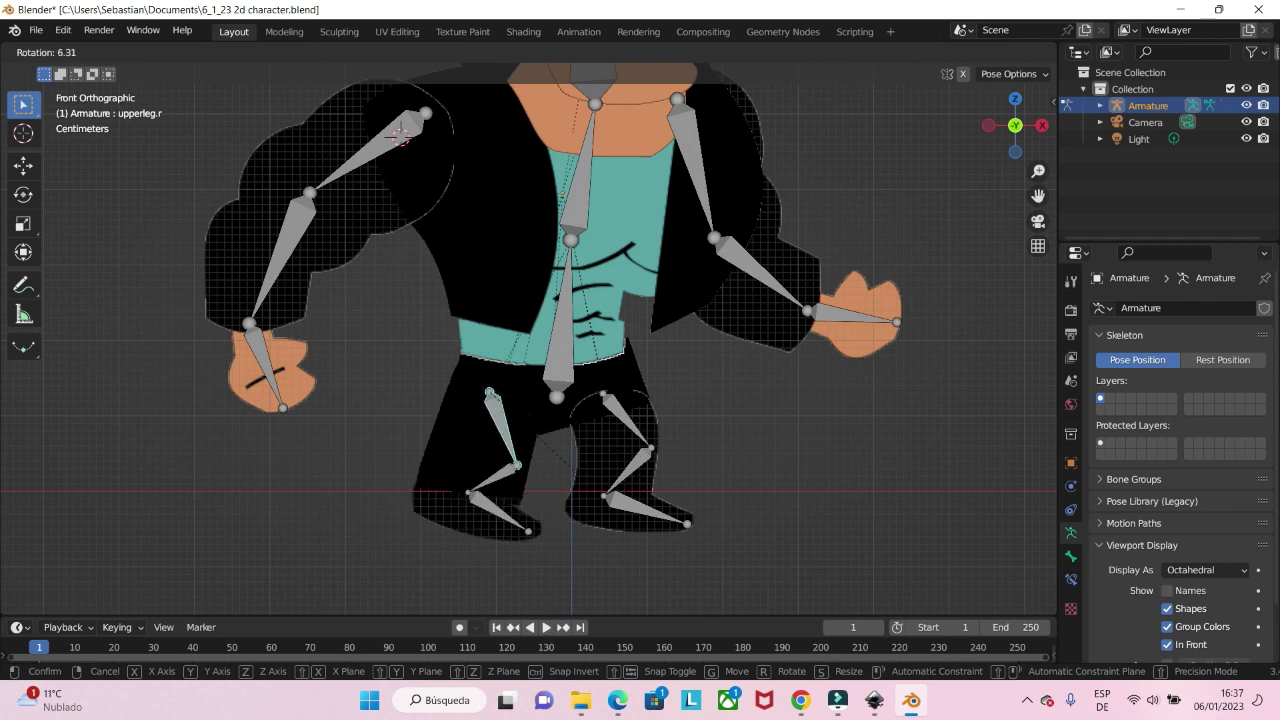
pyautogui.click(527, 288)
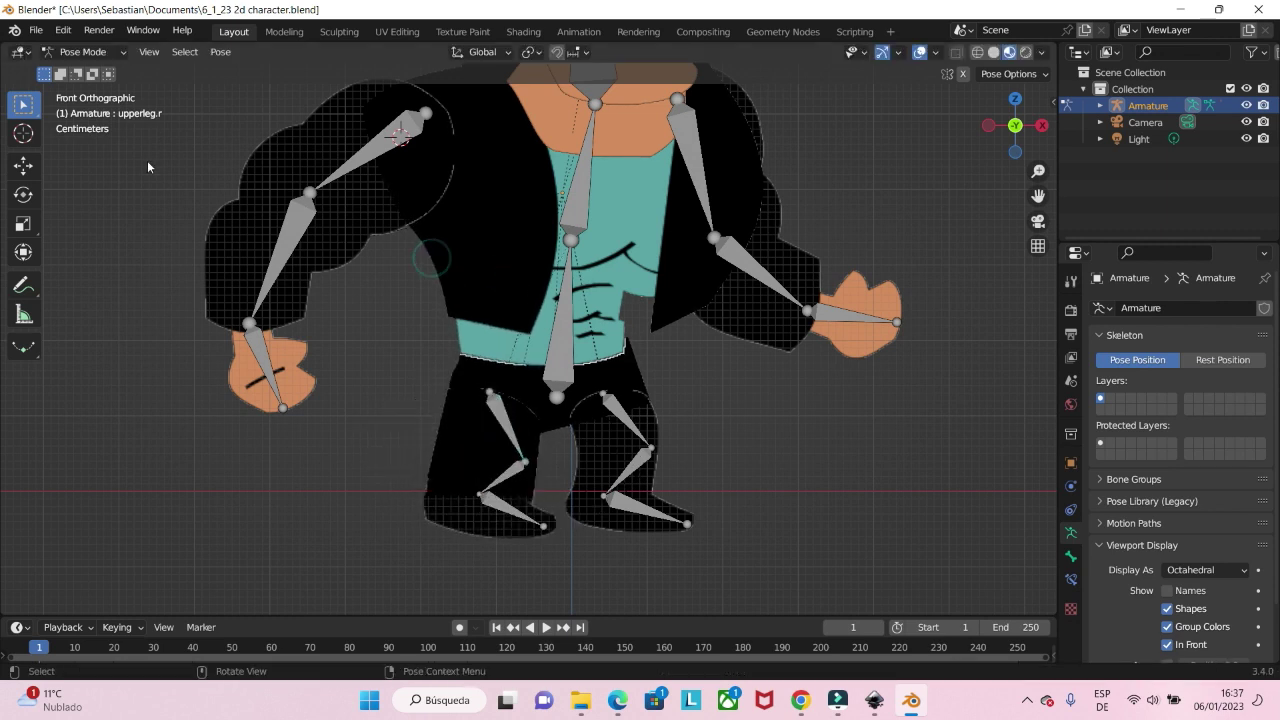
# Subtract the upperleg.r weight from the body mesh's lower jacket and shirt area in Weight Paint mode and return to Object Mode.
pyautogui.hotkey('ctrl', 'Tab')
pyautogui.click(452, 262)
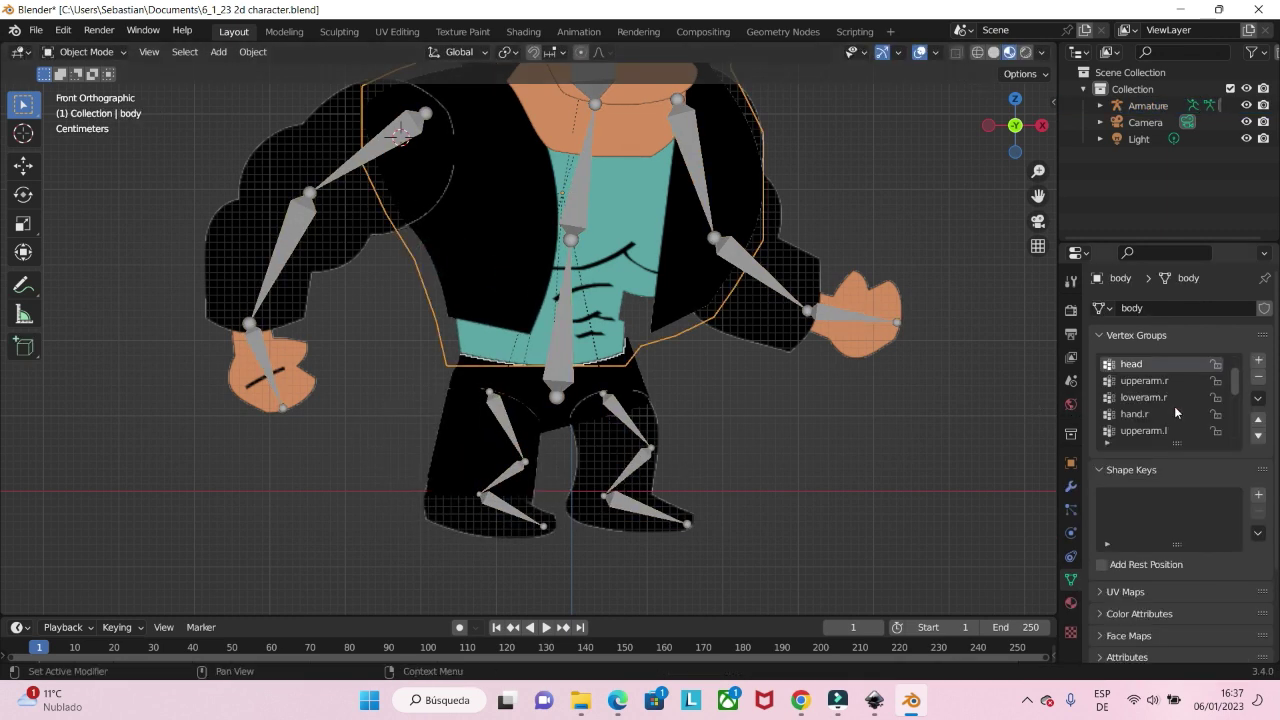
pyautogui.scroll(-6, 1174, 408)
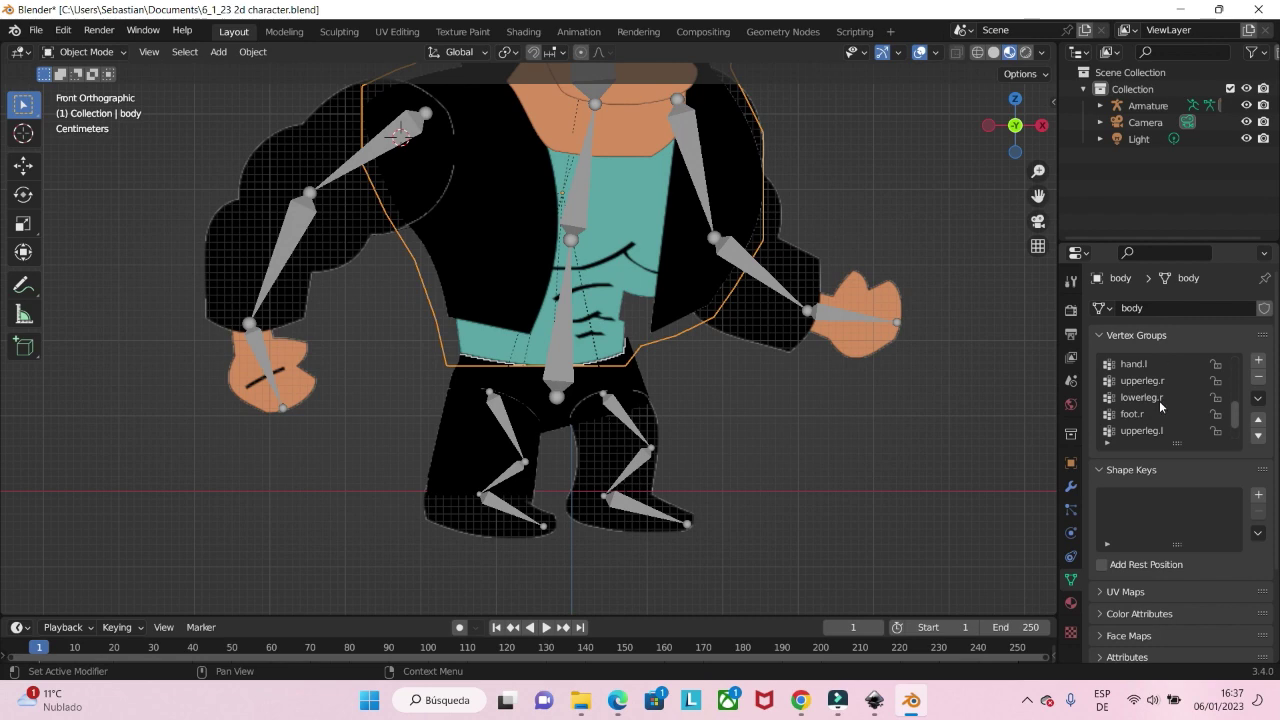
pyautogui.click(1145, 381)
pyautogui.click(800, 355)
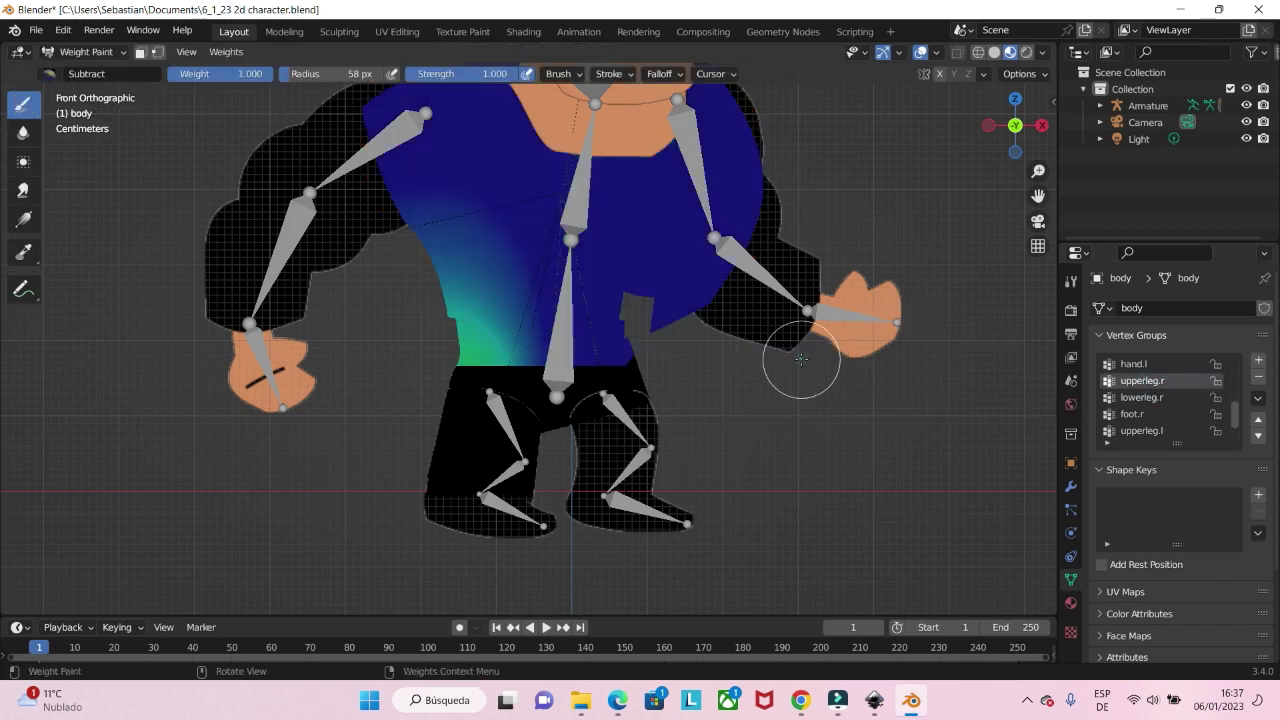
pyautogui.scroll(-1, 500, 340)
pyautogui.moveTo(513, 308); pyautogui.dragTo(493, 310)
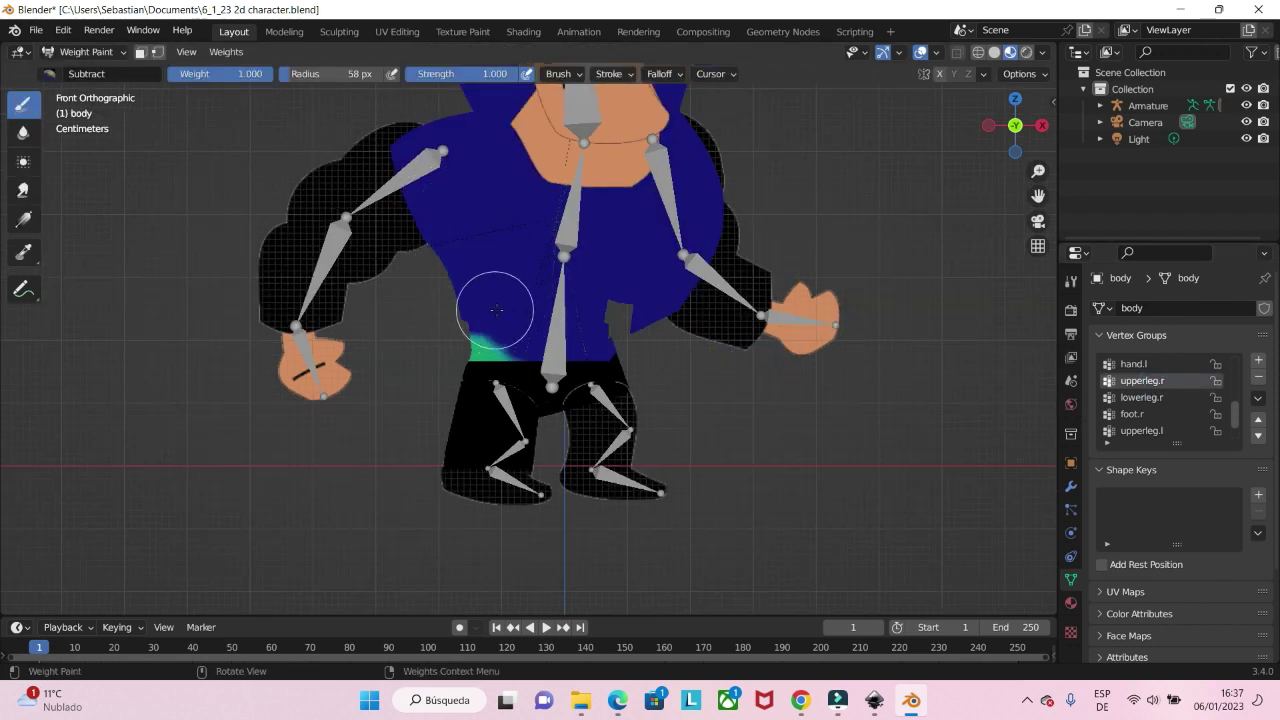
pyautogui.hotkey('ctrl', 'Tab')
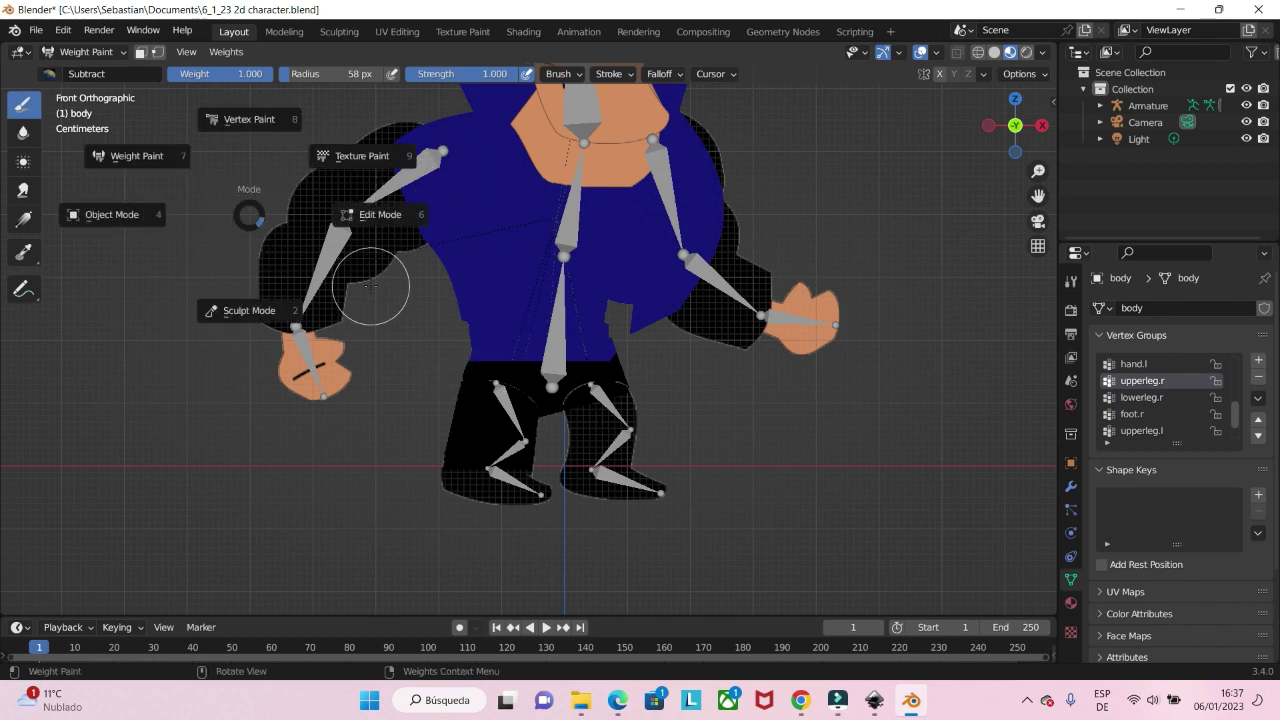
pyautogui.click(116, 212)
# Test-rotate the upperleg.r bone in Pose Mode to check the body and pants deformation.
pyautogui.click(502, 396)
pyautogui.hotkey('ctrl', 'Tab')
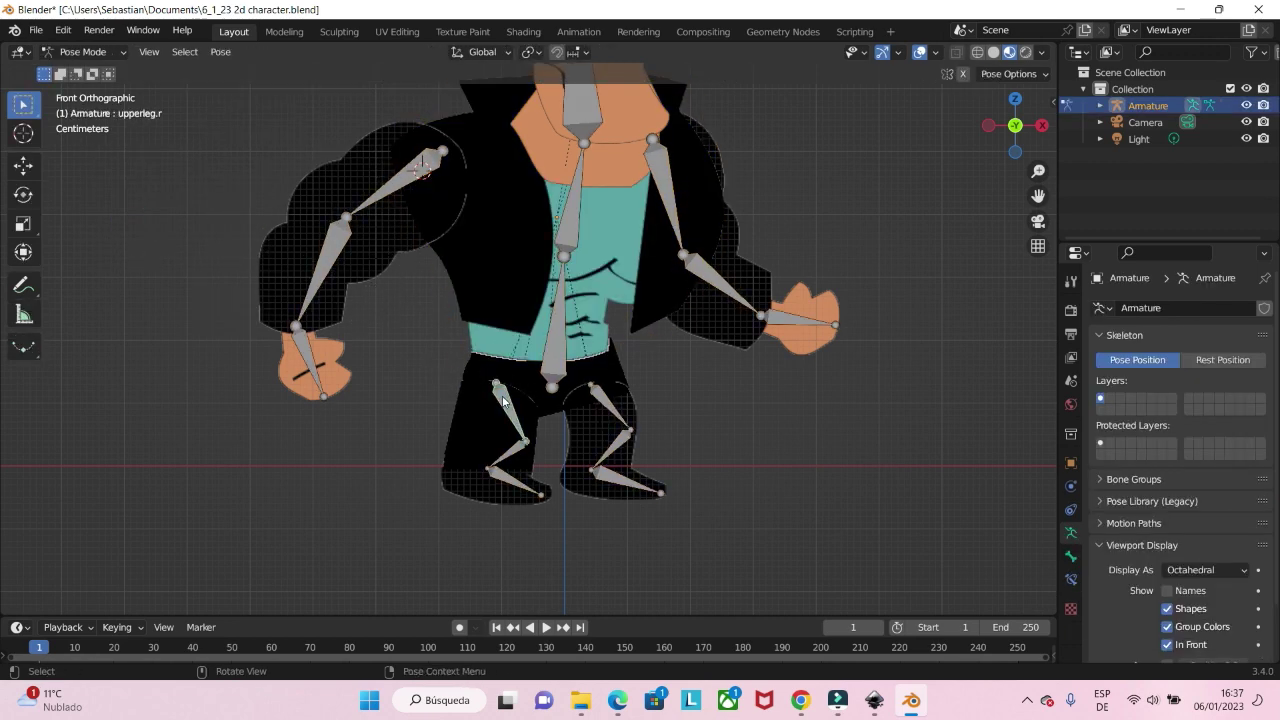
pyautogui.press('r')
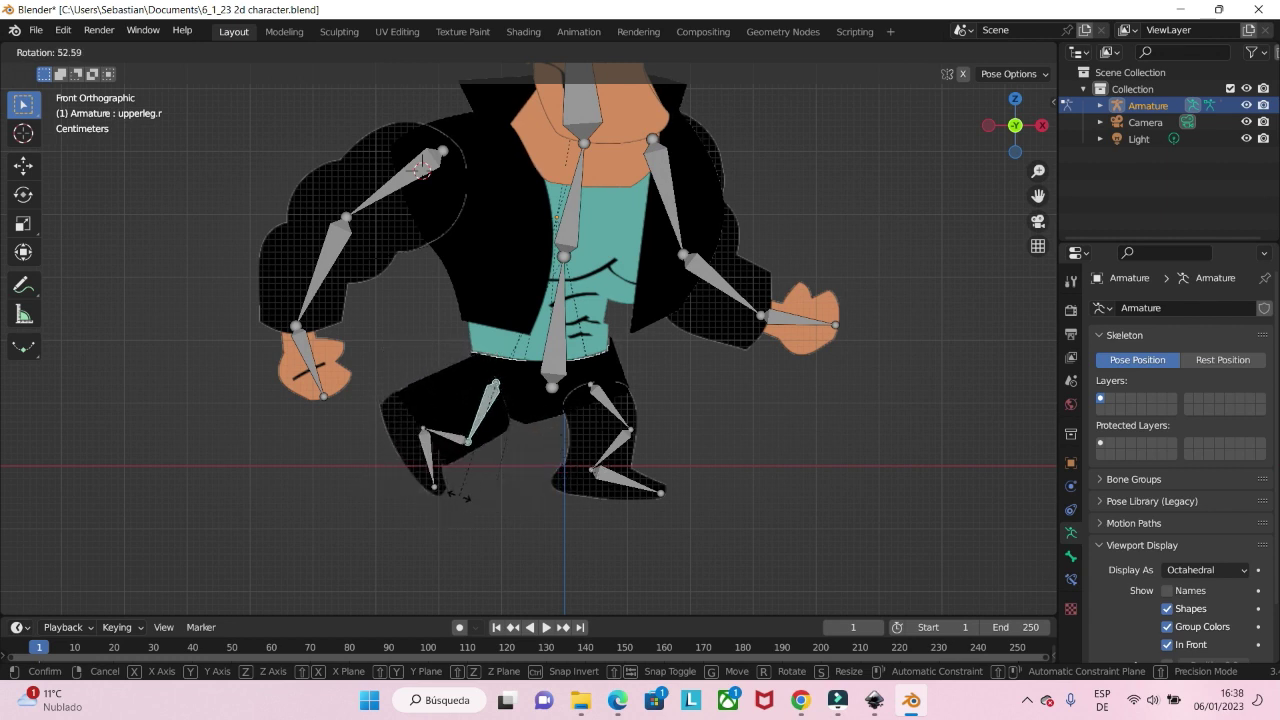
pyautogui.rightClick(467, 497)
# Add upperleg.r weight to the pants mesh near the crotch with the Add brush and return to Object Mode.
pyautogui.hotkey('ctrl', 'Tab')
pyautogui.click(527, 395)
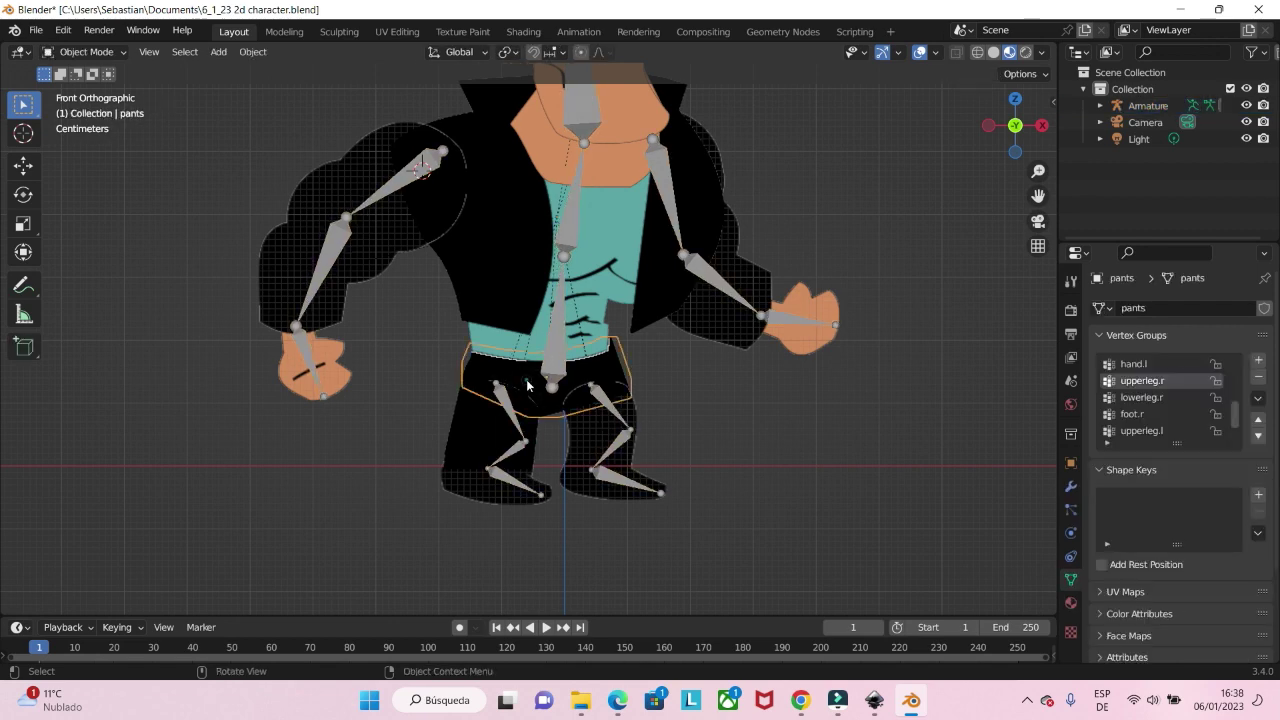
pyautogui.hotkey('ctrl', 'Tab')
pyautogui.click(405, 322)
pyautogui.scroll(1, 545, 466)
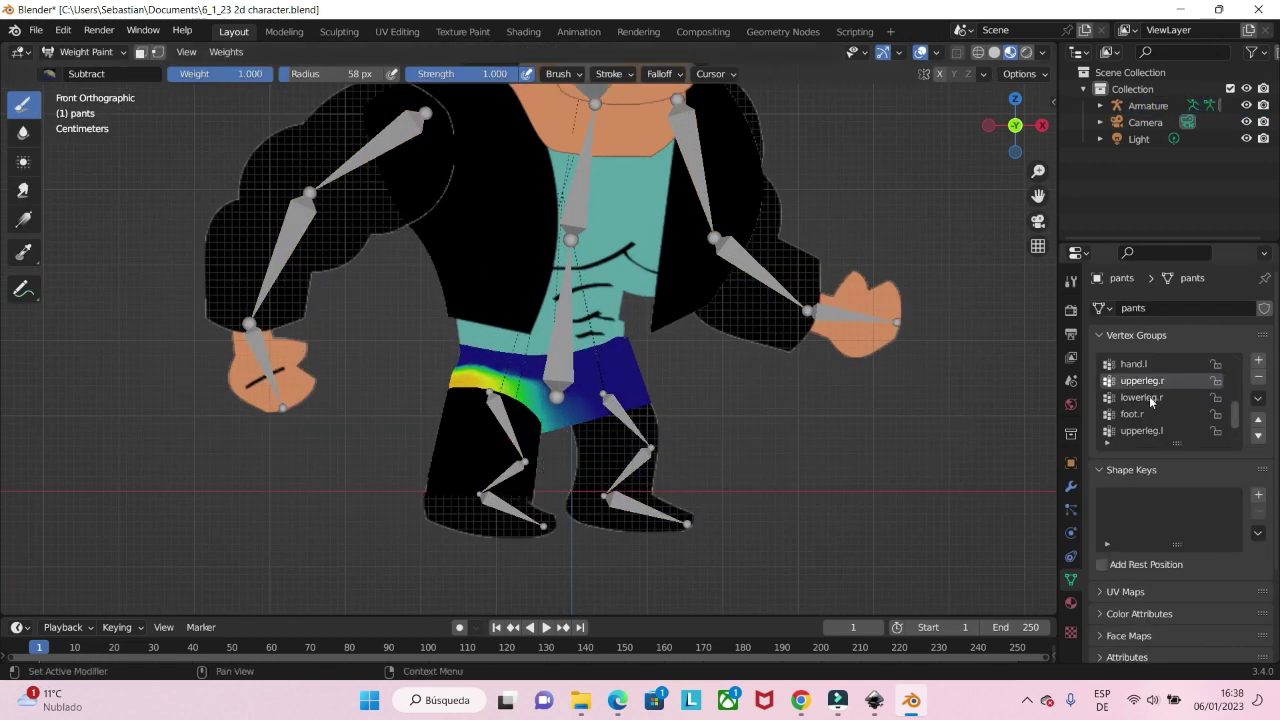
pyautogui.click(49, 75)
pyautogui.click(76, 138)
pyautogui.moveTo(531, 443); pyautogui.dragTo(532, 422)
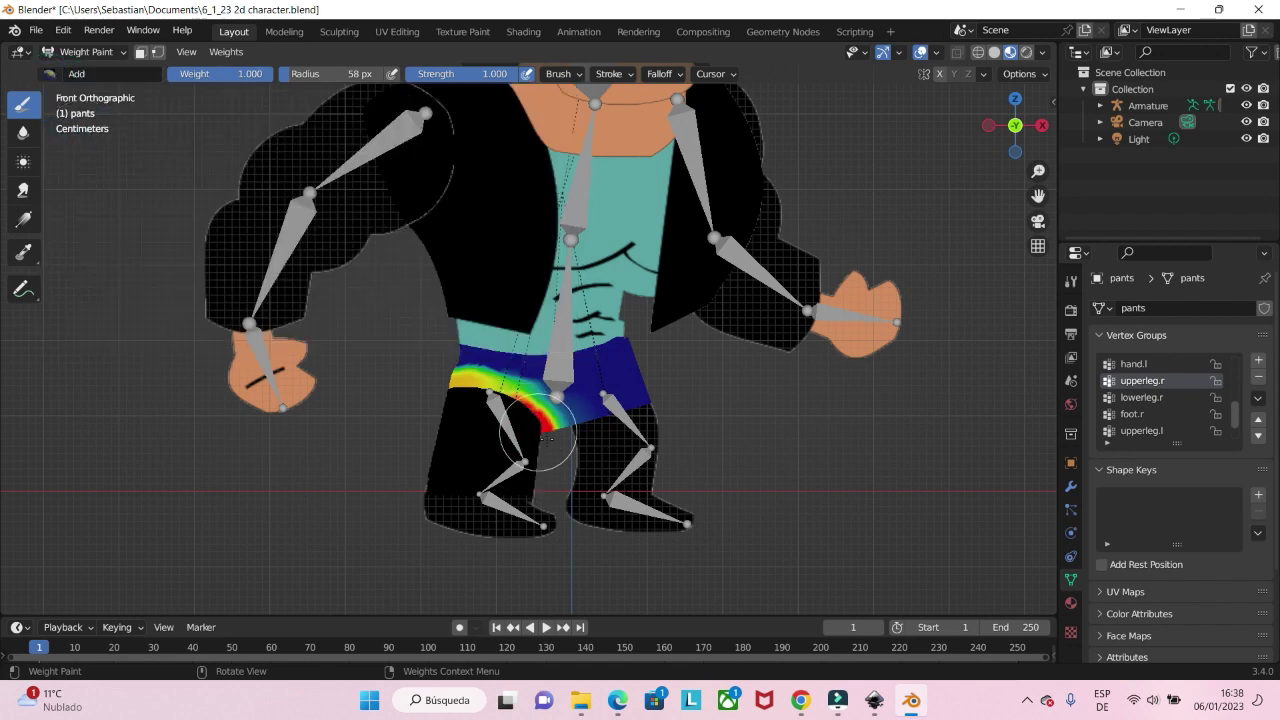
pyautogui.hotkey('ctrl', 'Tab')
pyautogui.click(269, 372)
# Pose the upperleg.r bone with a trial rotation to check the reweighted crotch of the pants.
pyautogui.click(269, 375)
pyautogui.hotkey('ctrl', 'Tab')
pyautogui.click(497, 412)
pyautogui.press('r')
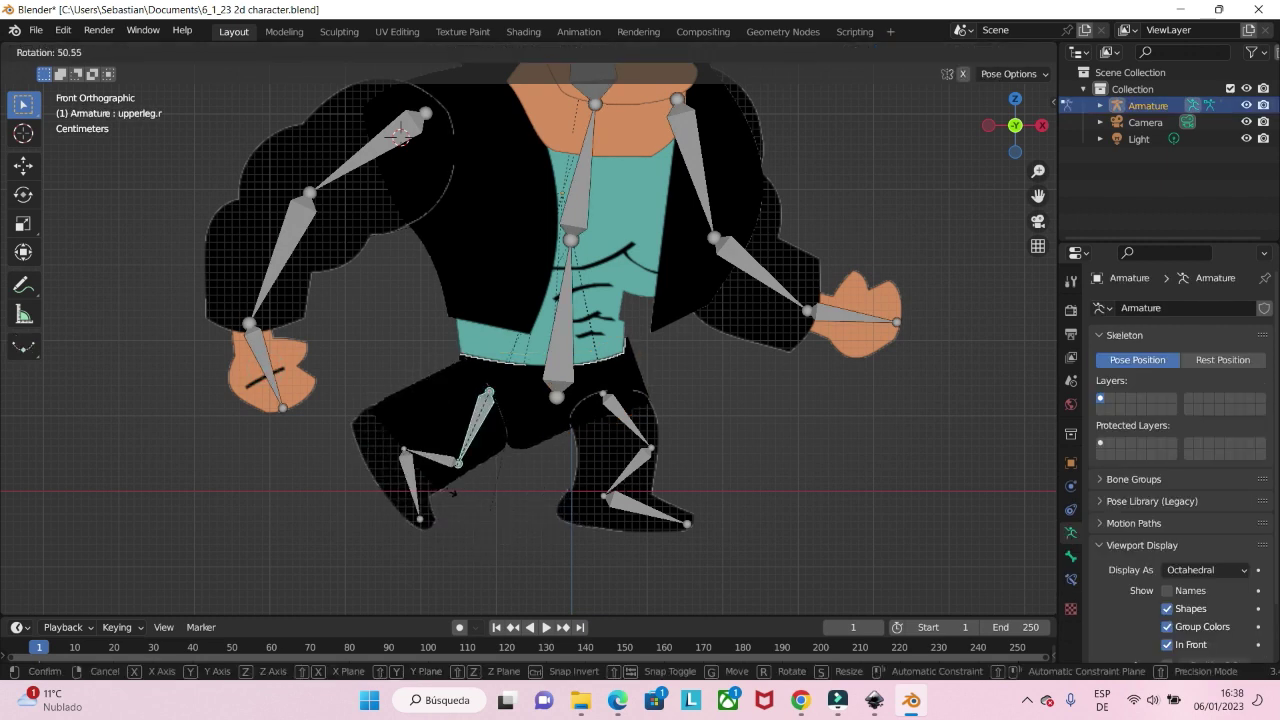
pyautogui.click(597, 522)
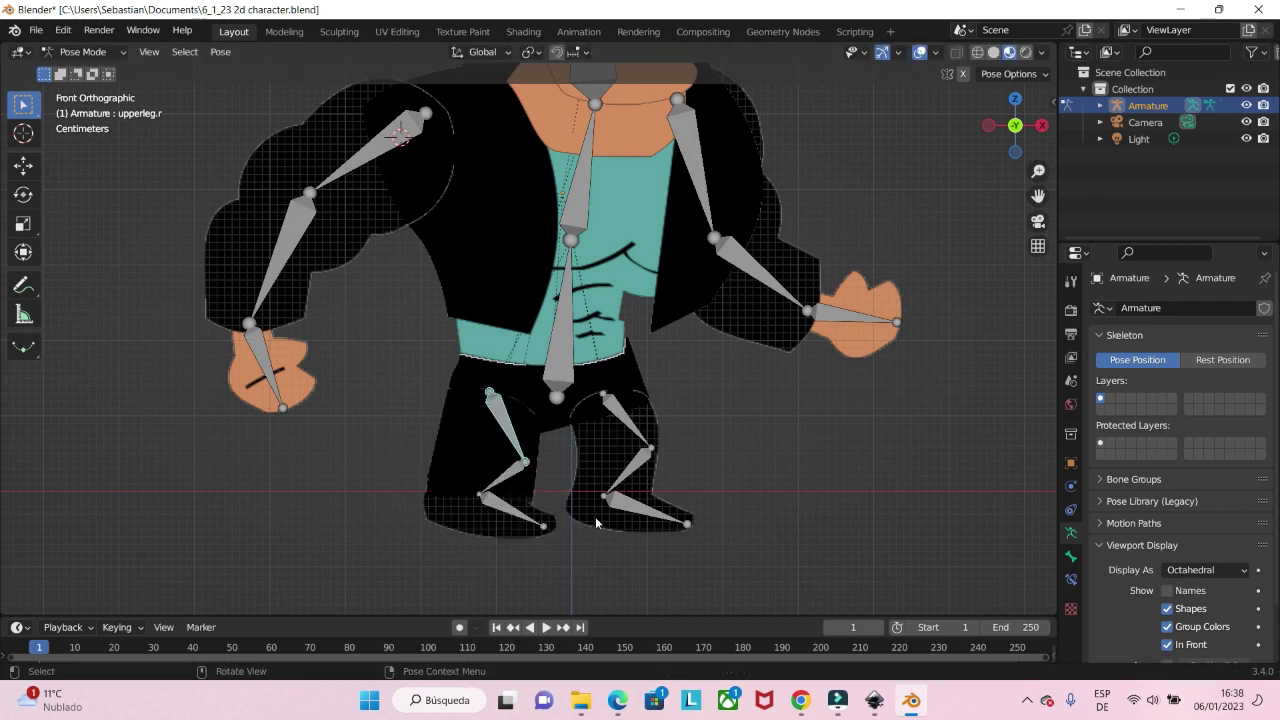
# Repeat the upperleg.r trial rotation to examine its influence on the opposite leg and foot.
pyautogui.click(592, 459)
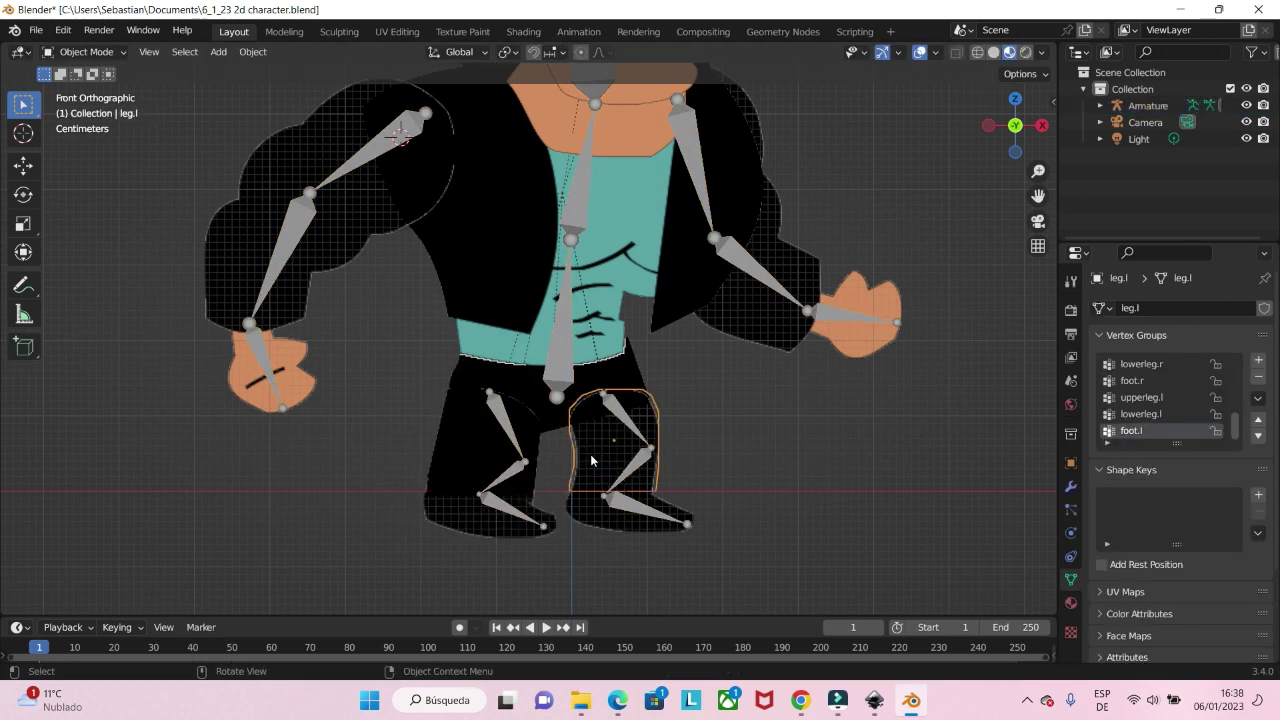
pyautogui.click(509, 492)
pyautogui.hotkey('ctrl', 'Tab')
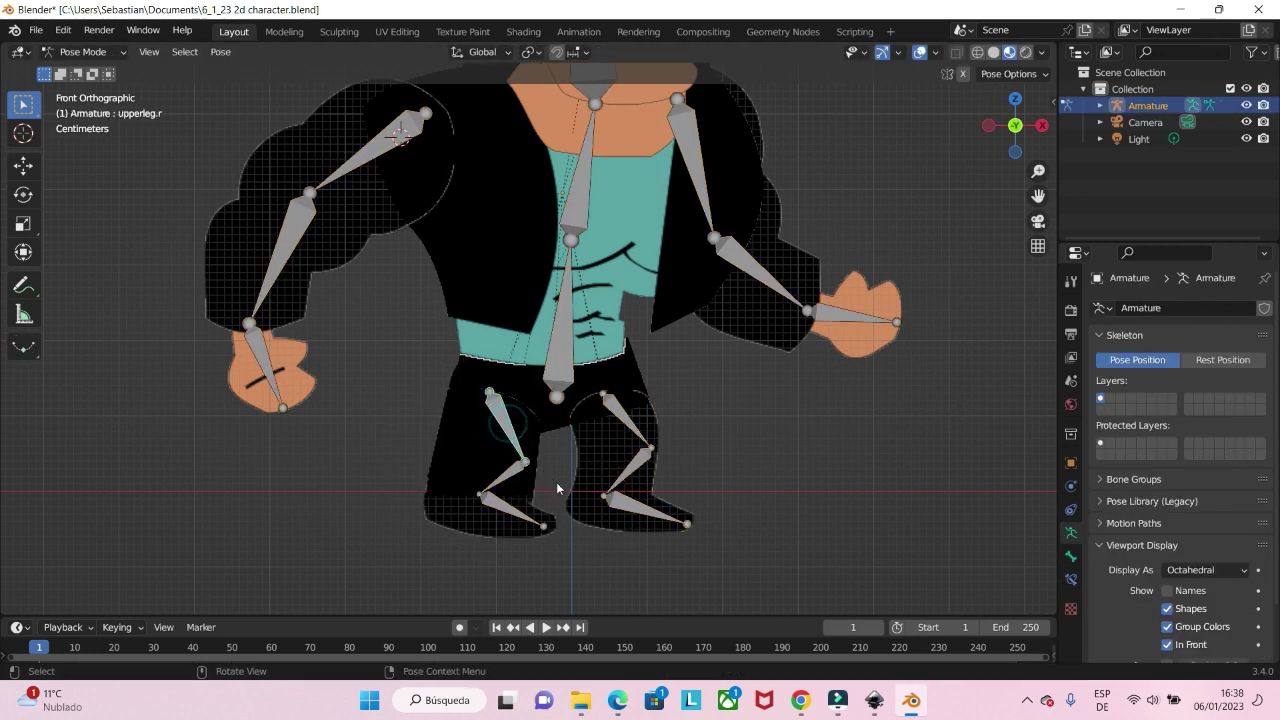
pyautogui.press('r')
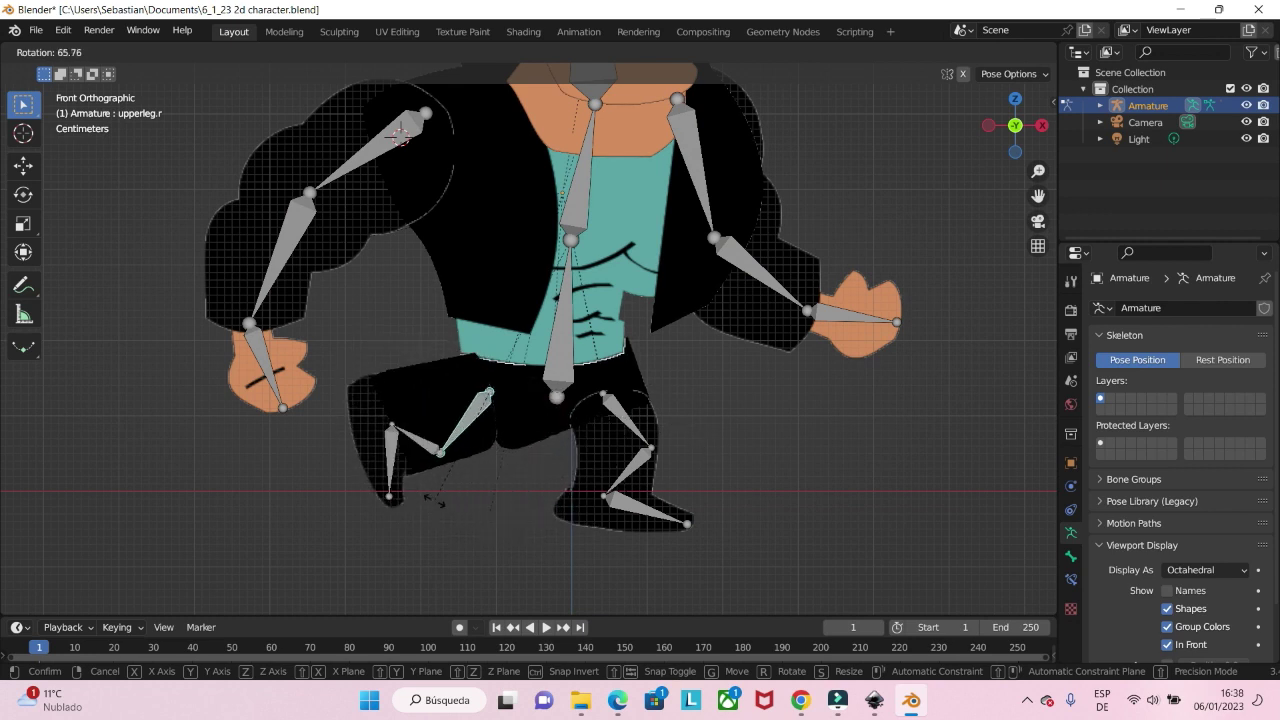
pyautogui.rightClick(430, 497)
# Test-rotate the upperleg.l, lowerleg.l and foot.l bones one after another to check how the leg bends.
pyautogui.click(627, 416)
pyautogui.press('r')
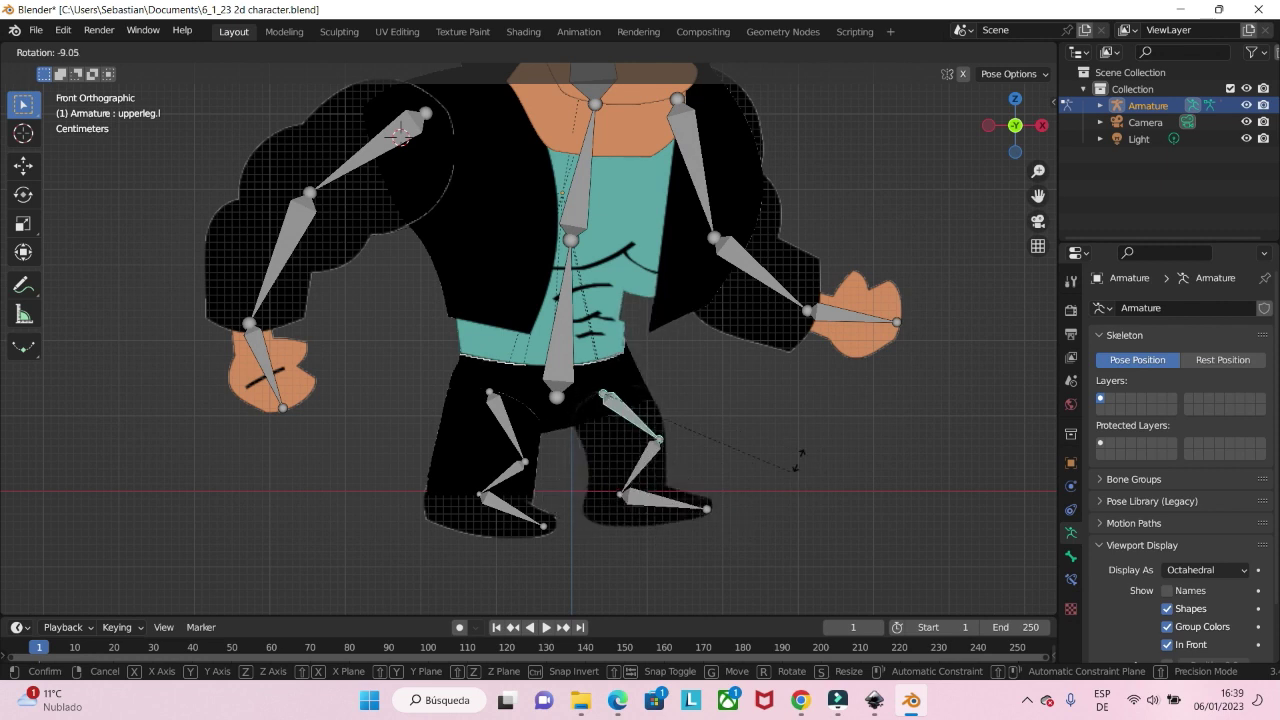
pyautogui.rightClick(680, 485)
pyautogui.click(632, 472)
pyautogui.press('r')
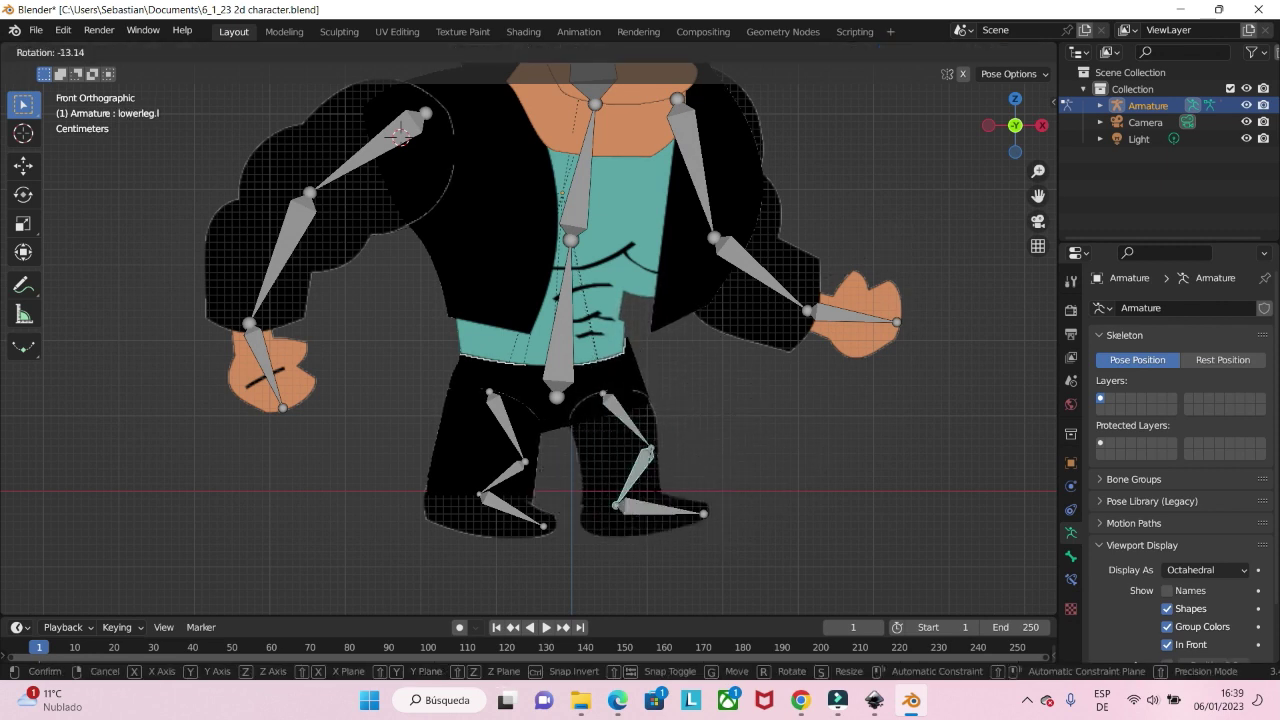
pyautogui.rightClick(682, 519)
pyautogui.click(680, 519)
pyautogui.press('r')
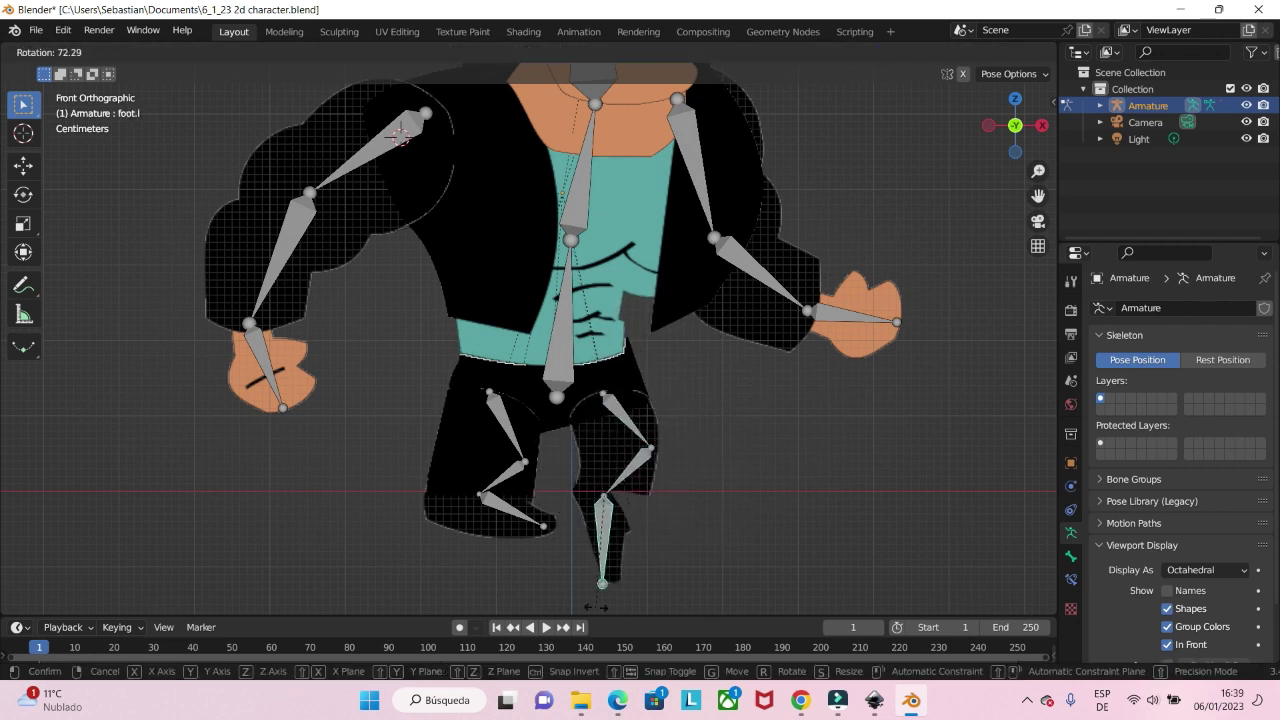
pyautogui.click(672, 507)
# Return to Object Mode, select the foot.l mesh and enter Weight Paint mode on it.
pyautogui.hotkey('ctrl', 'Tab')
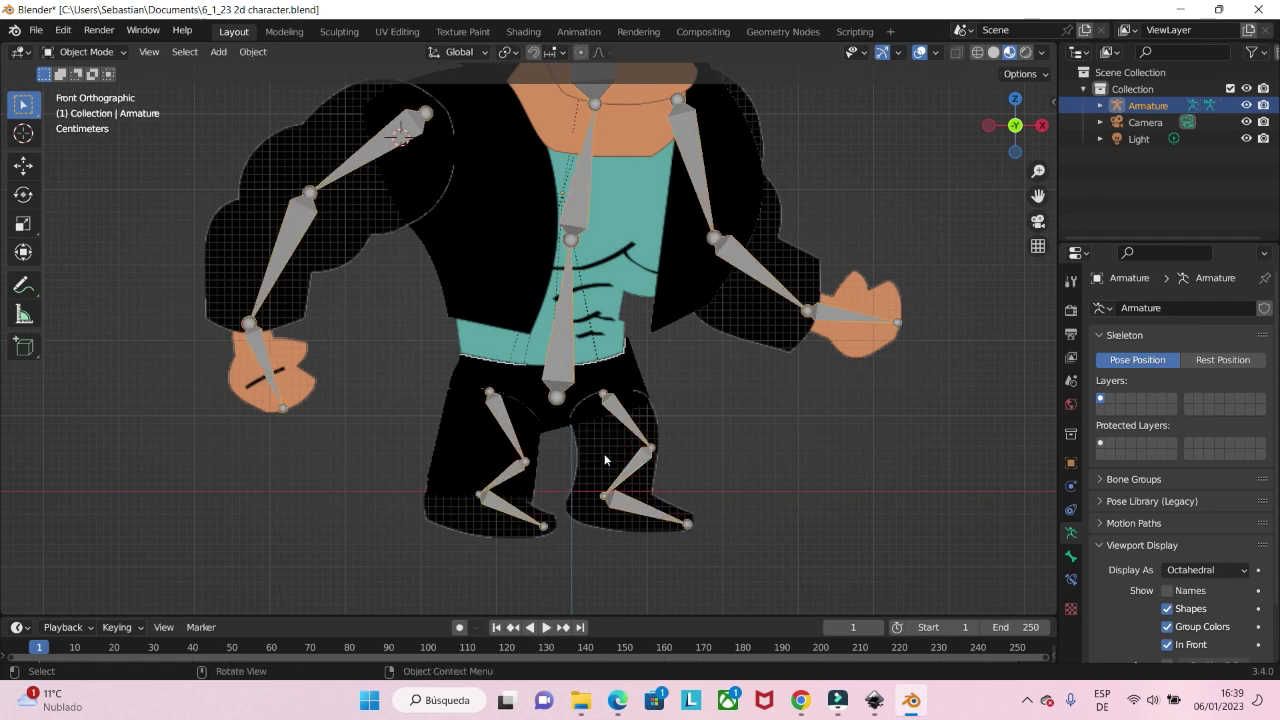
pyautogui.click(605, 456)
pyautogui.click(588, 510)
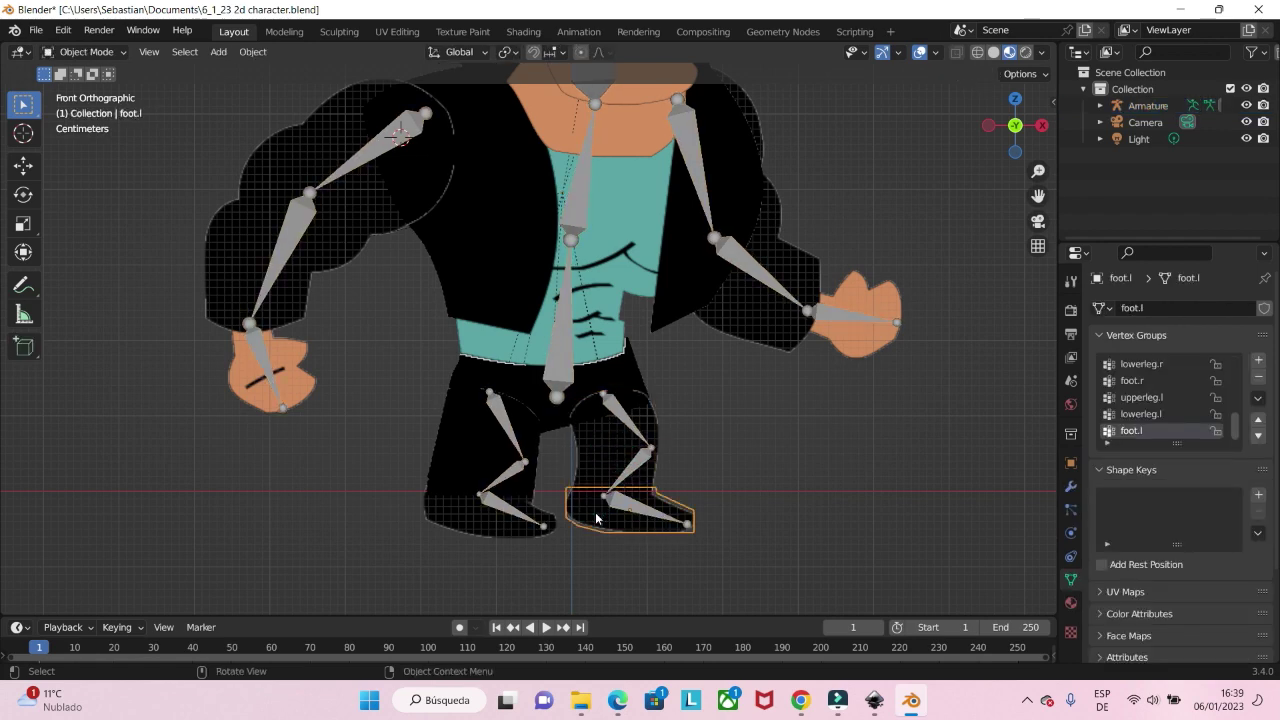
pyautogui.hotkey('ctrl', 'Tab')
pyautogui.click(490, 453)
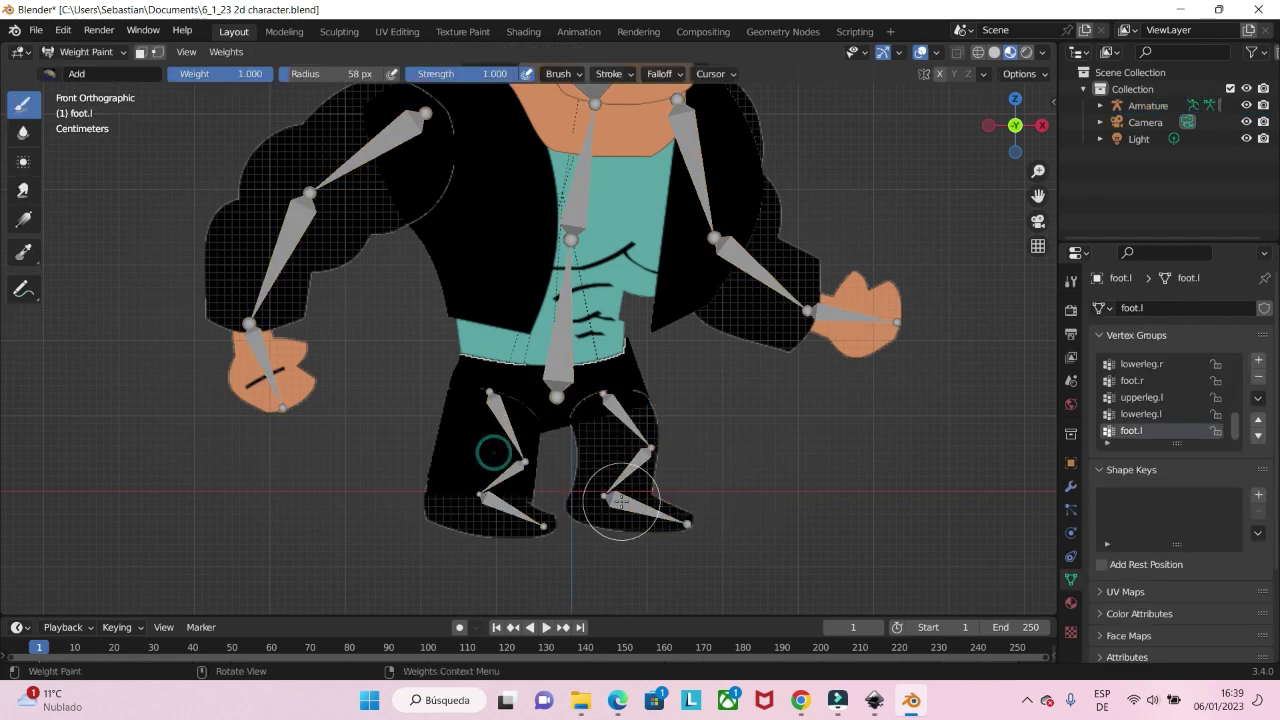
# Set the foot.l material's Blend Mode to Alpha Clip and Shadow Mode to Opaque.
pyautogui.click(1071, 602)
pyautogui.click(1193, 460)
pyautogui.click(1187, 497)
pyautogui.click(1217, 480)
pyautogui.click(1190, 517)
pyautogui.scroll(5, 1163, 388)
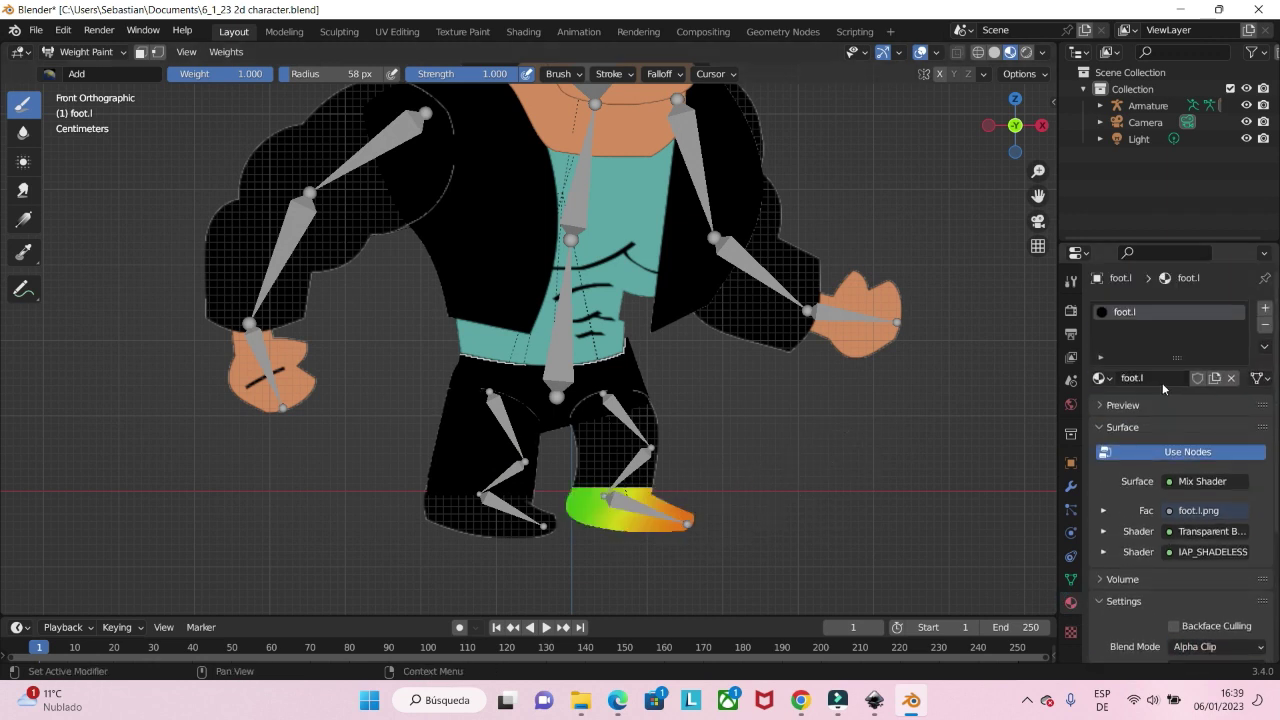
# Make upperleg.r the active vertex group of the foot.l mesh.
pyautogui.click(1071, 579)
pyautogui.scroll(-3, 1190, 396)
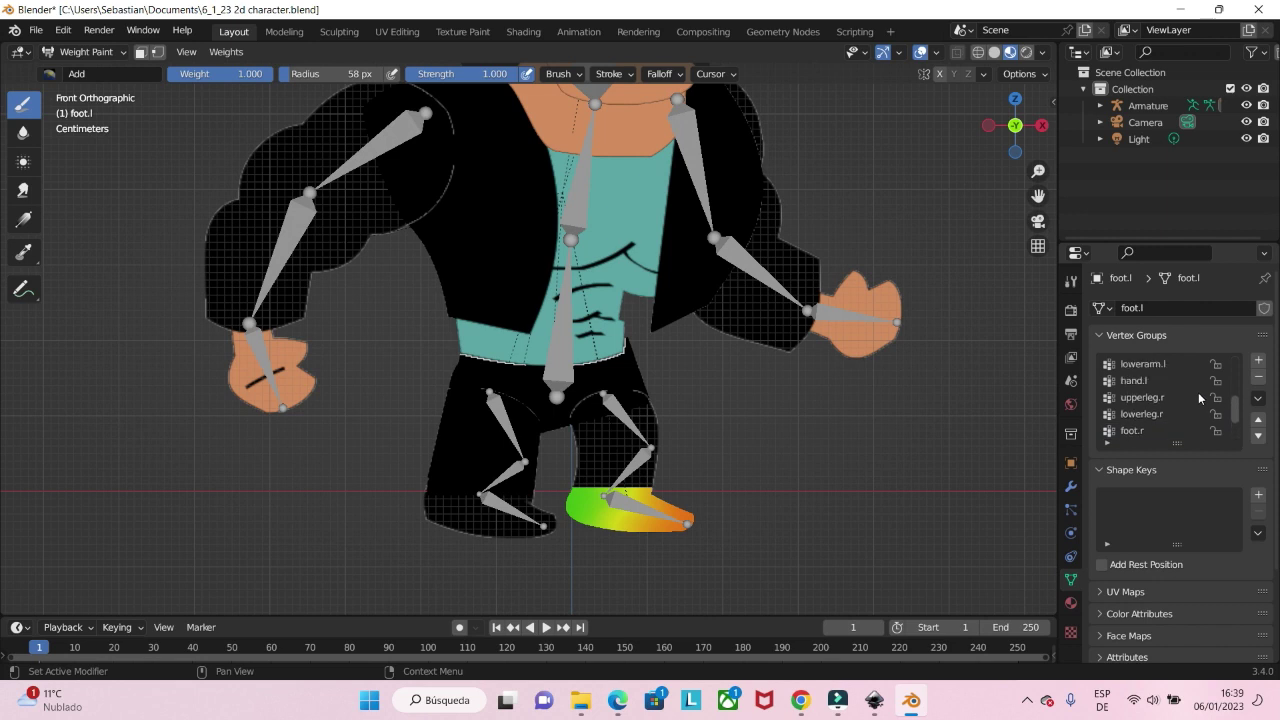
pyautogui.scroll(-3, 1198, 395)
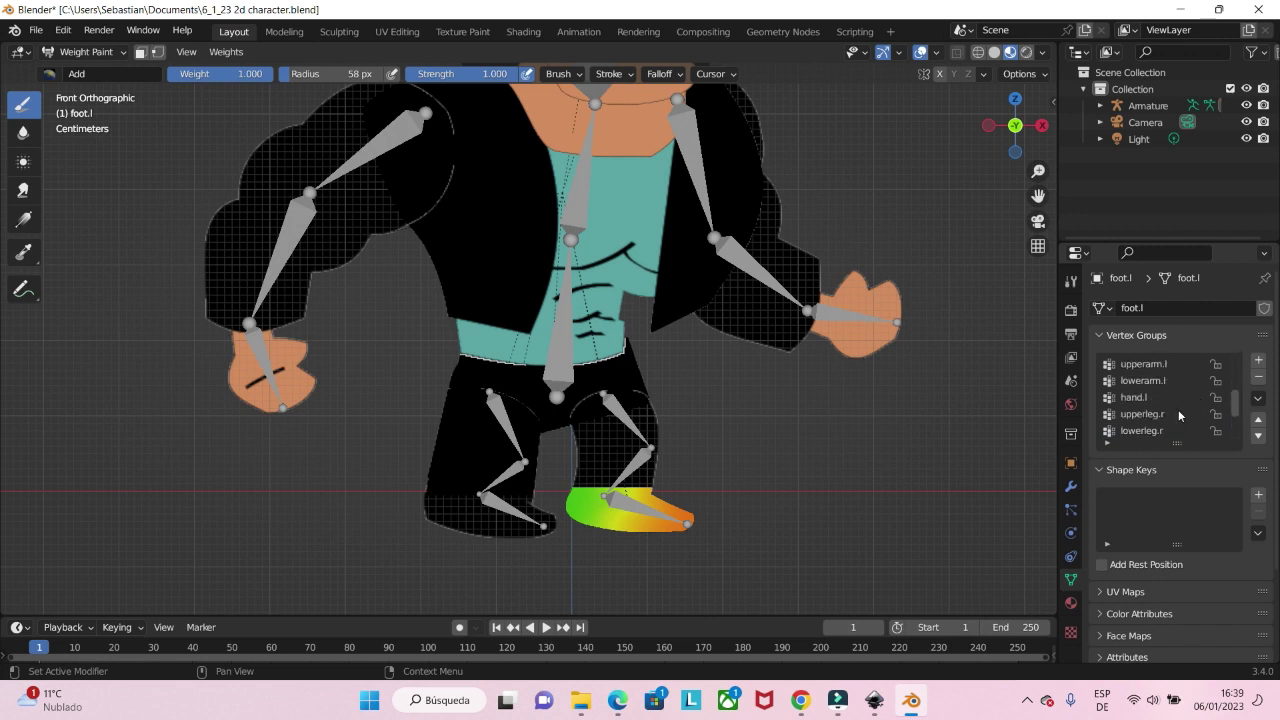
pyautogui.click(1143, 414)
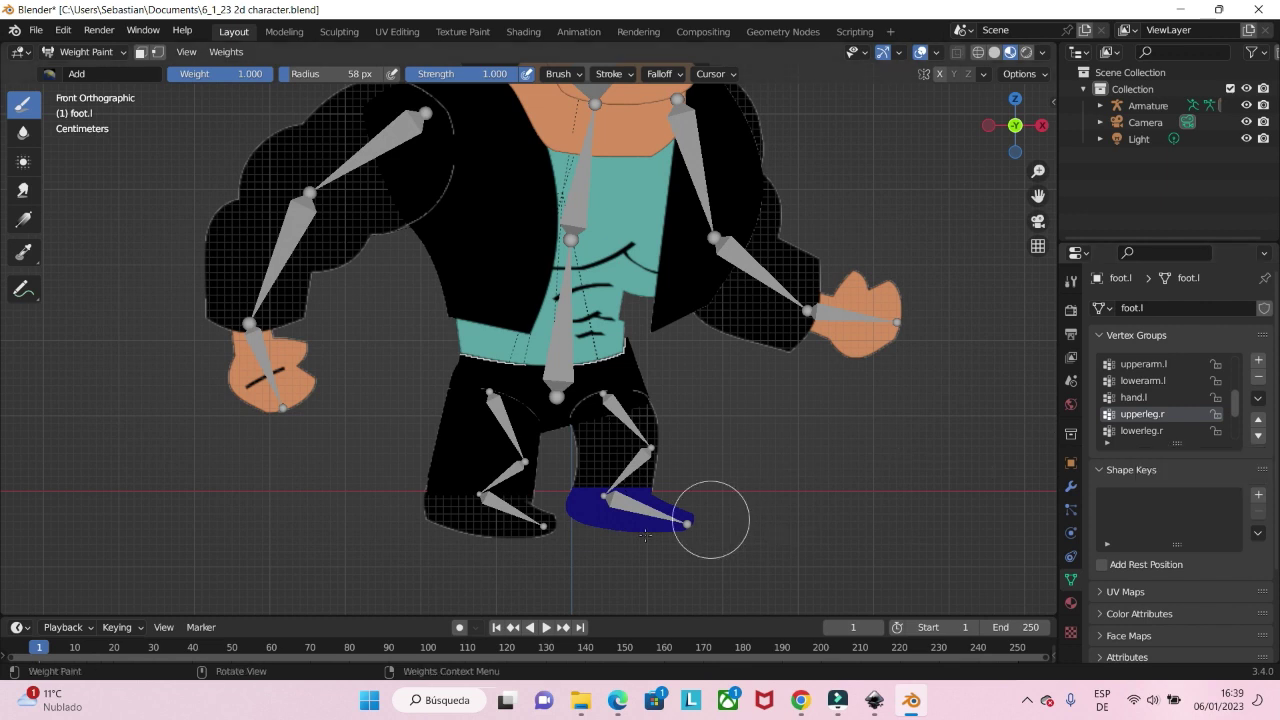
# Switch the weight paint brush to Subtract for the foot.l mesh and return to Object Mode.
pyautogui.scroll(-3, 1180, 500)
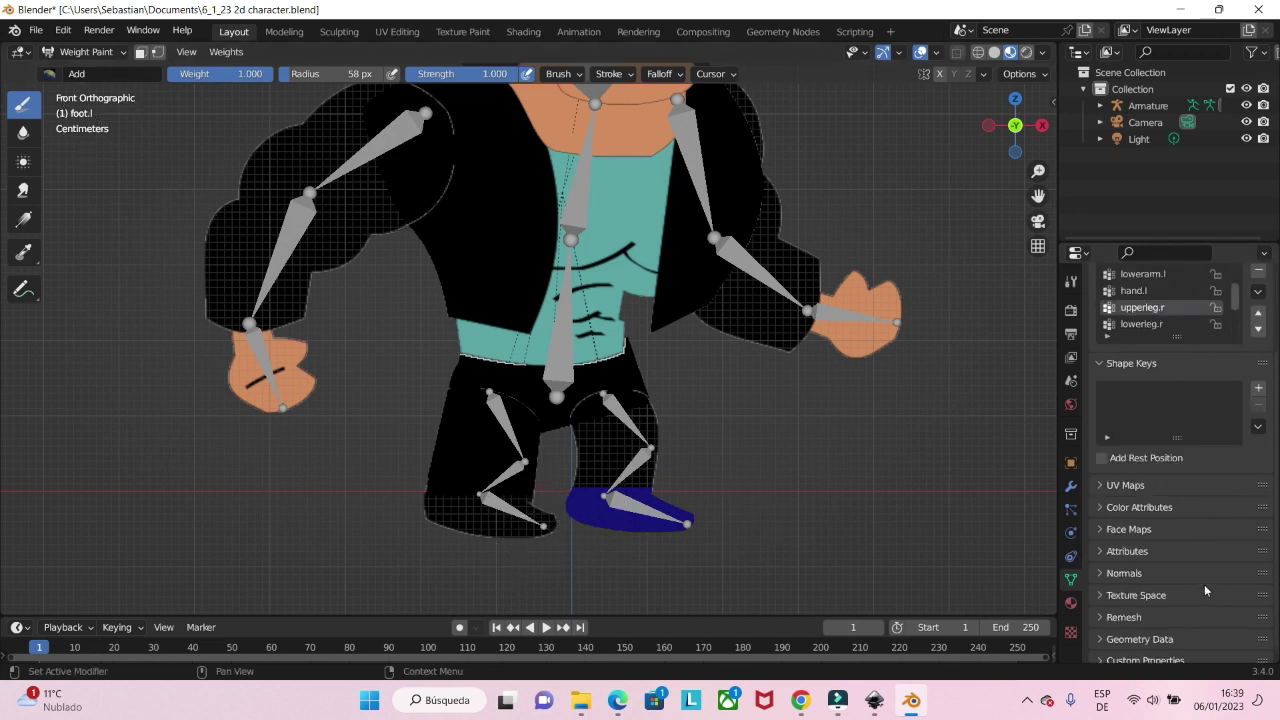
pyautogui.click(1070, 602)
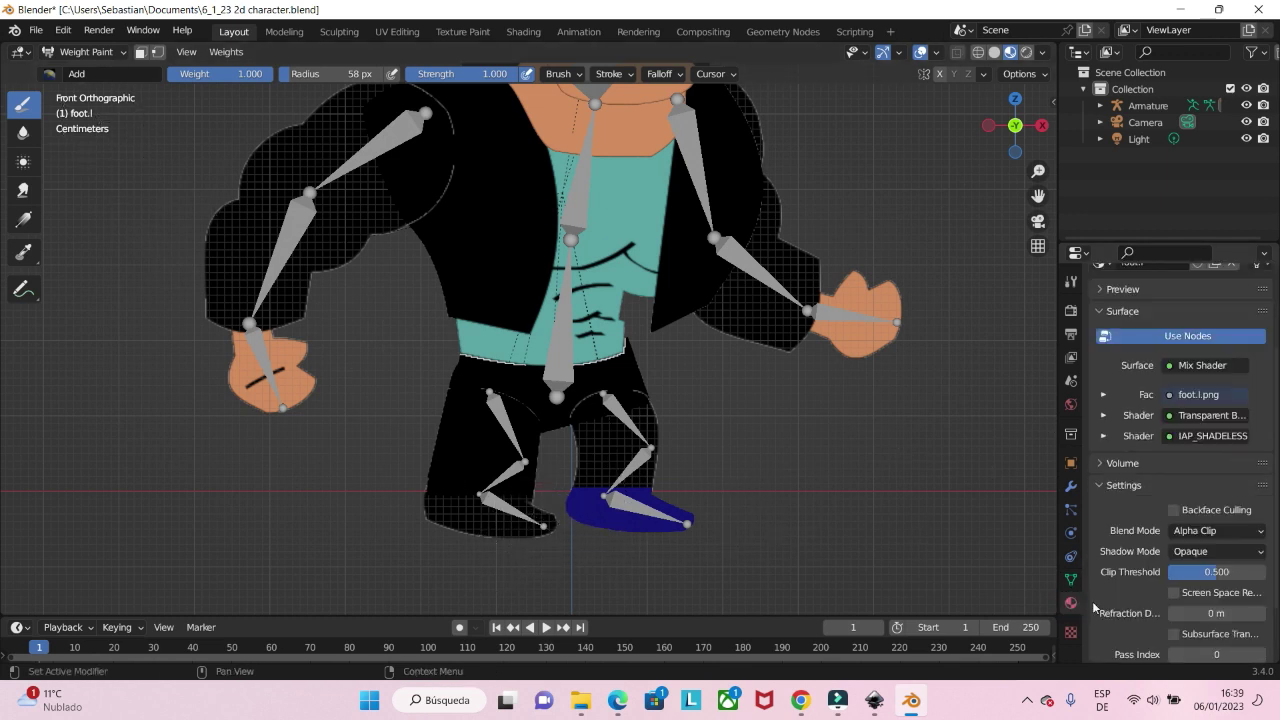
pyautogui.click(48, 78)
pyautogui.click(474, 129)
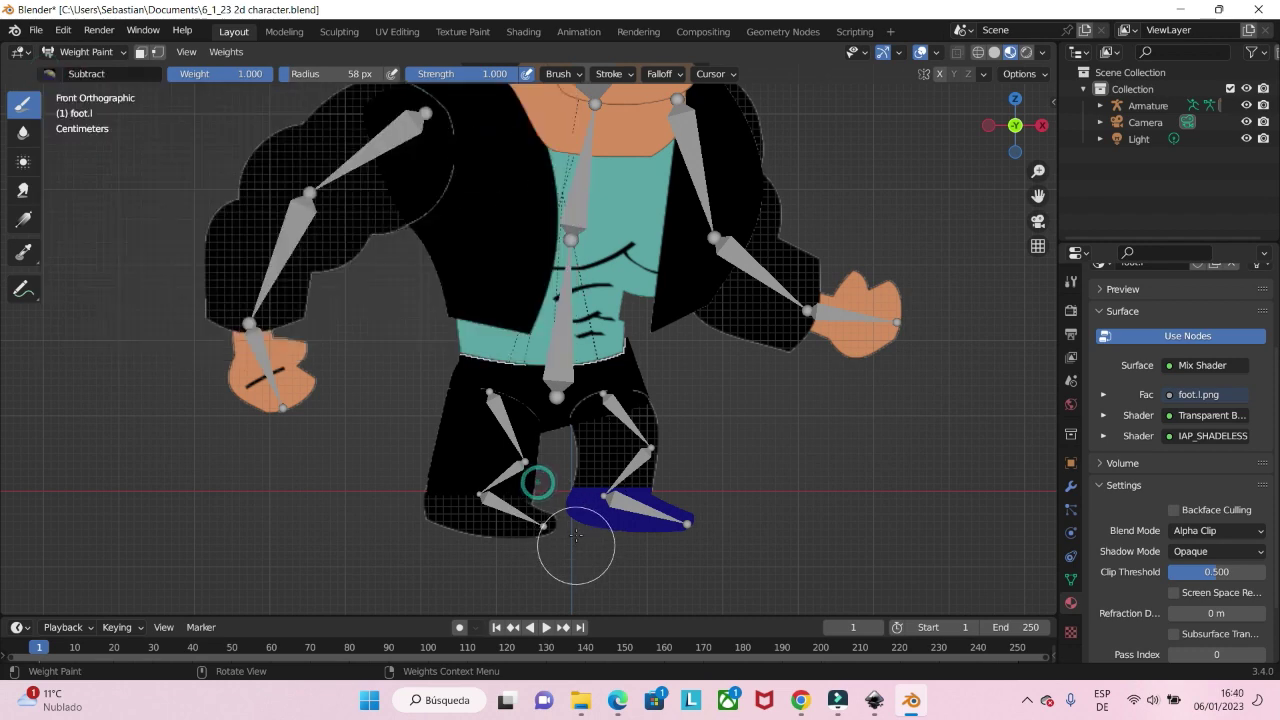
pyautogui.hotkey('ctrl', 'Tab')
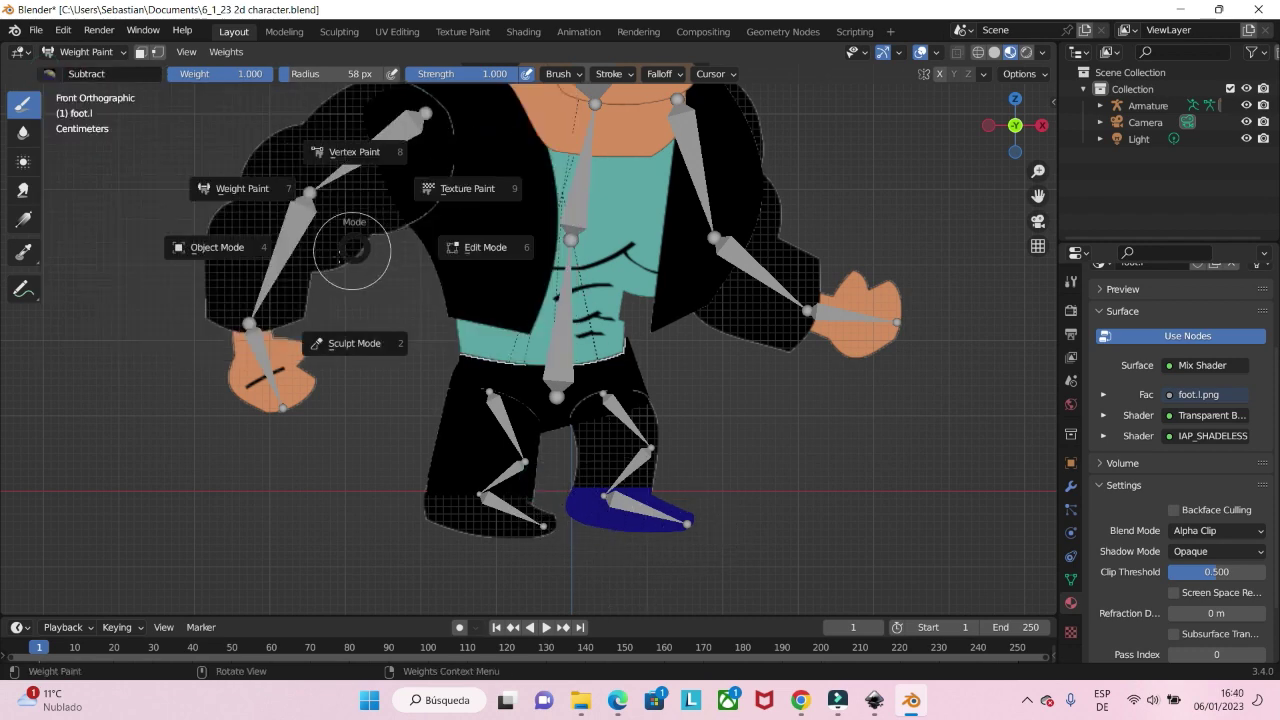
pyautogui.click(214, 246)
# Rotate the upperleg.r bone in Pose Mode to check whether the foot.l mesh still follows it.
pyautogui.click(612, 410)
pyautogui.click(613, 412)
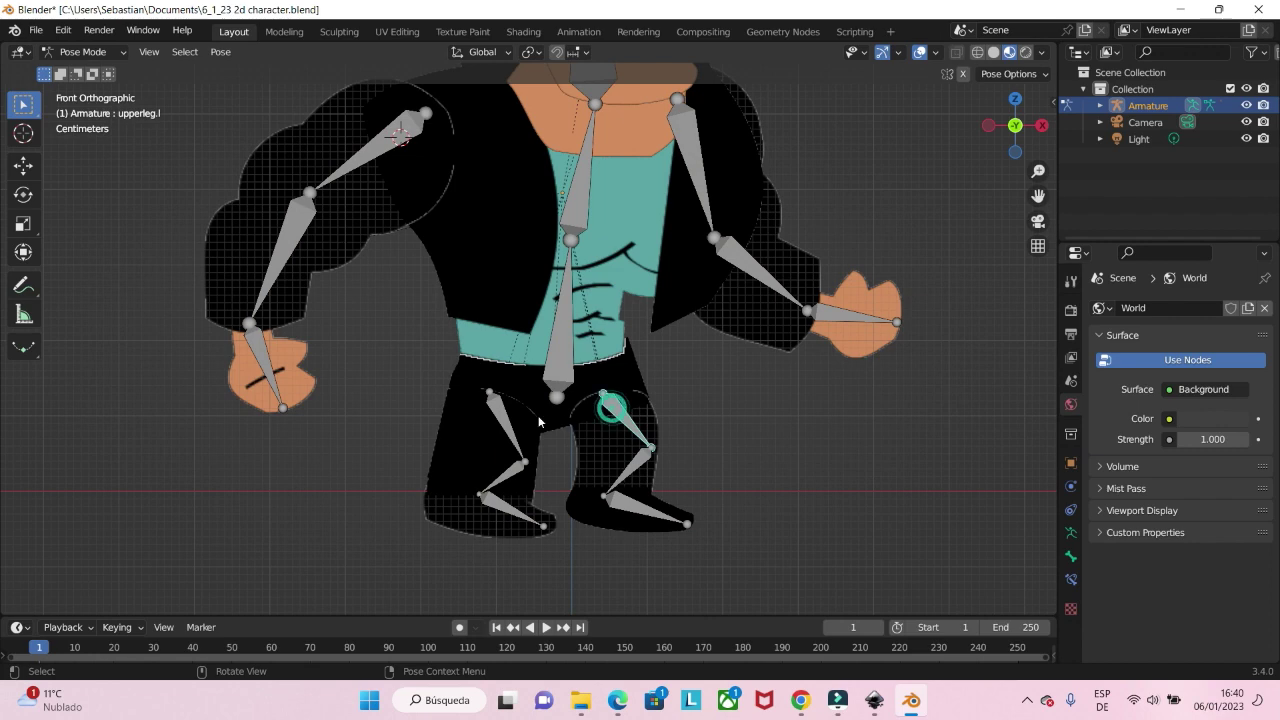
pyautogui.press('r')
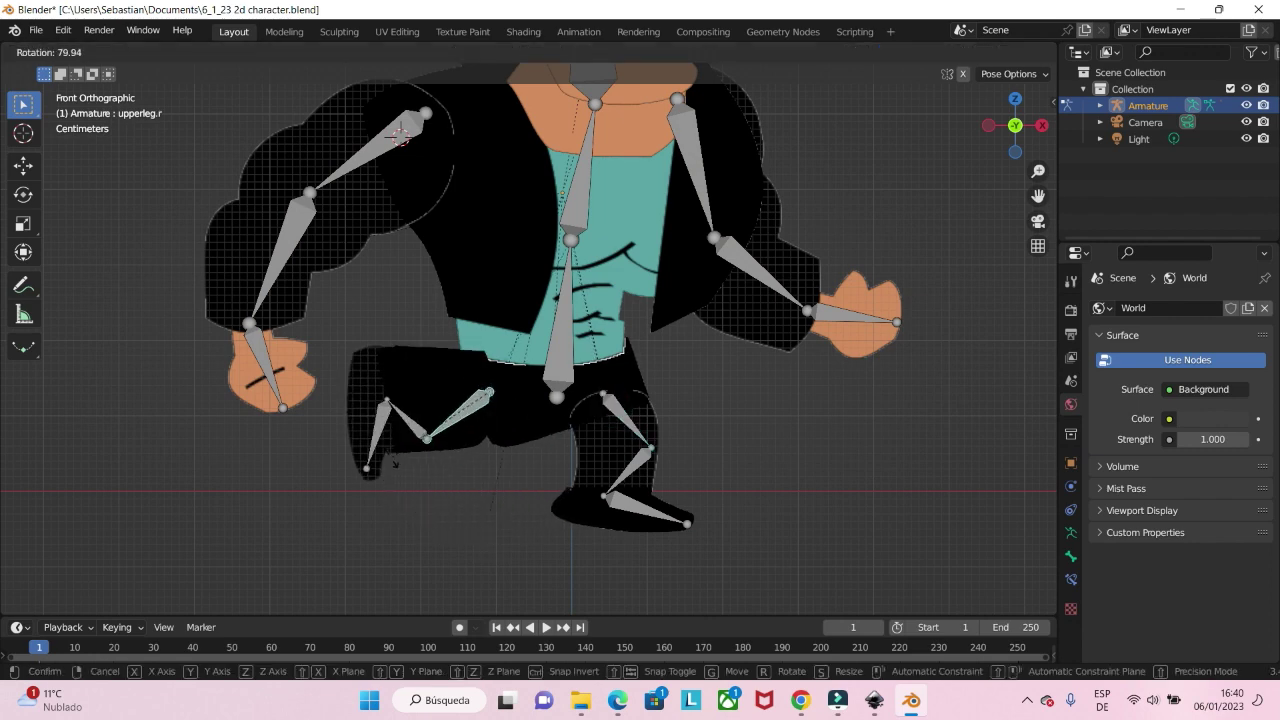
pyautogui.rightClick(560, 496)
# Leave the pose test, put the foot.l mesh in Weight Paint mode and make lowerleg.r its active vertex group.
pyautogui.click(584, 503)
pyautogui.hotkey('ctrl', 'Tab')
pyautogui.click(751, 436)
pyautogui.click(1071, 578)
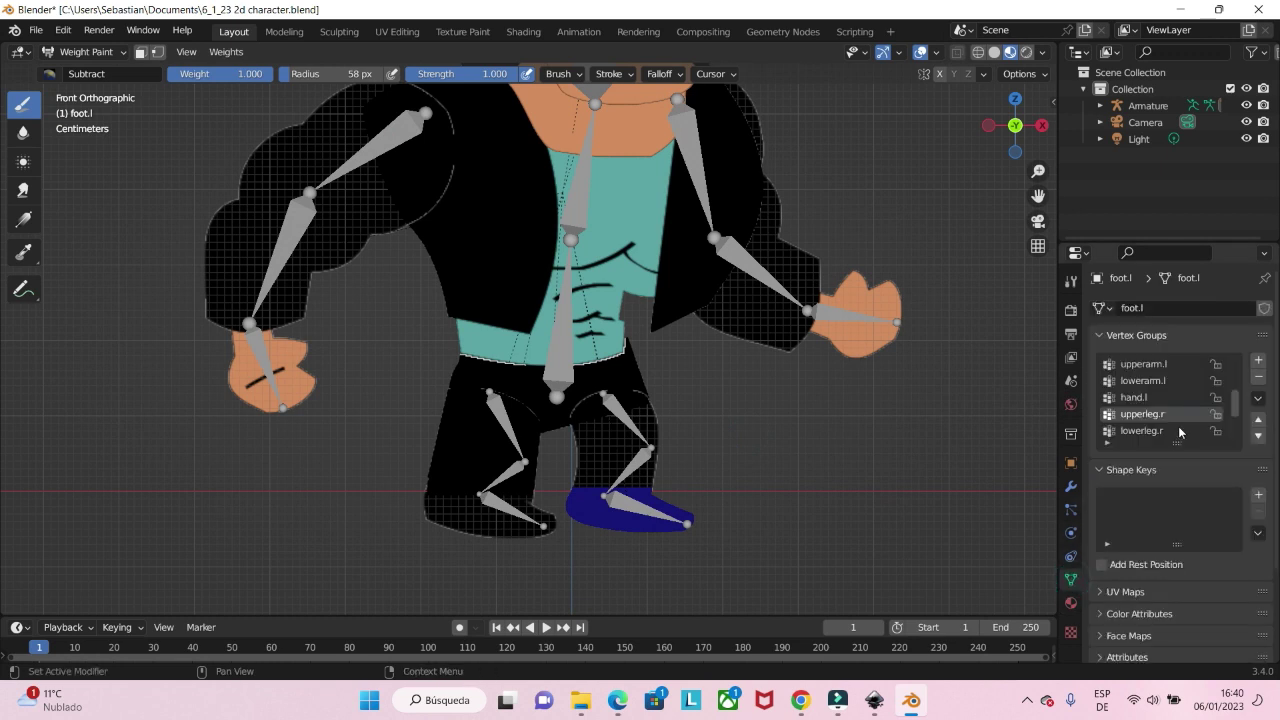
pyautogui.scroll(-3, 1183, 414)
pyautogui.click(1157, 382)
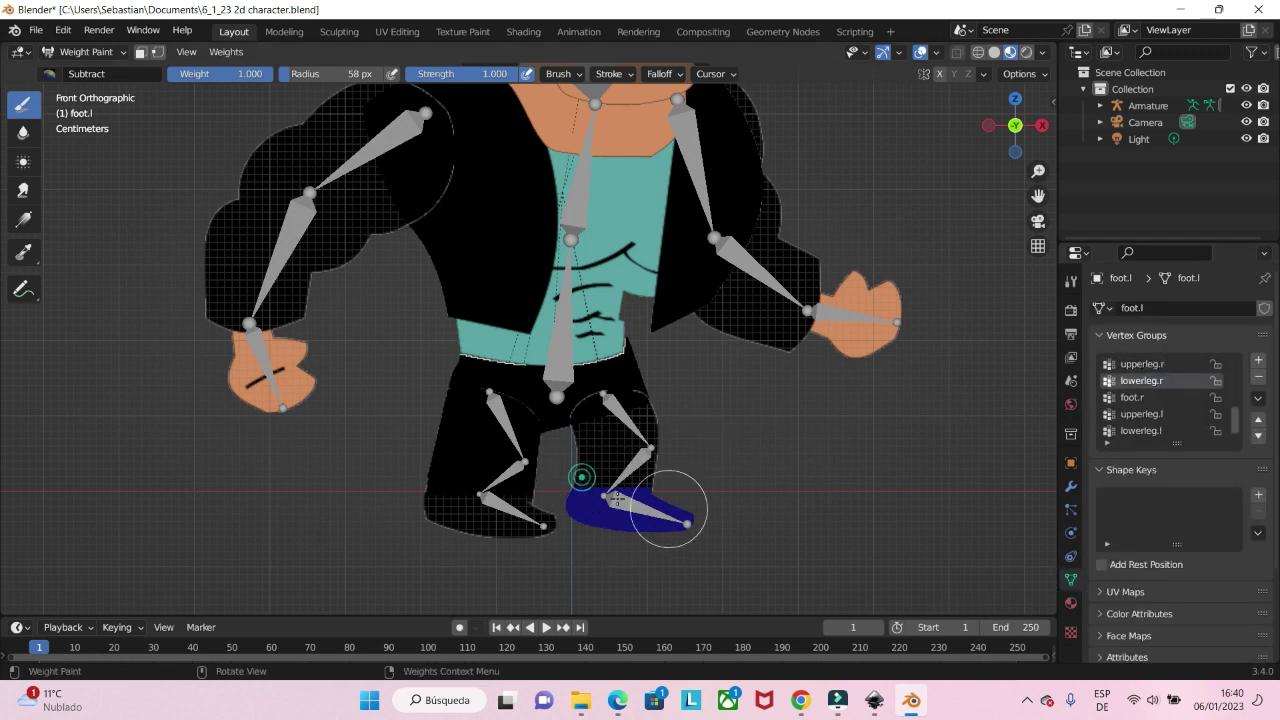
# Make foot.r the active vertex group of the foot.l mesh and return to Object Mode.
pyautogui.scroll(-1, 1175, 441)
pyautogui.scroll(10, 1138, 431)
pyautogui.scroll(-10, 1143, 429)
pyautogui.scroll(1, 1153, 433)
pyautogui.click(1133, 397)
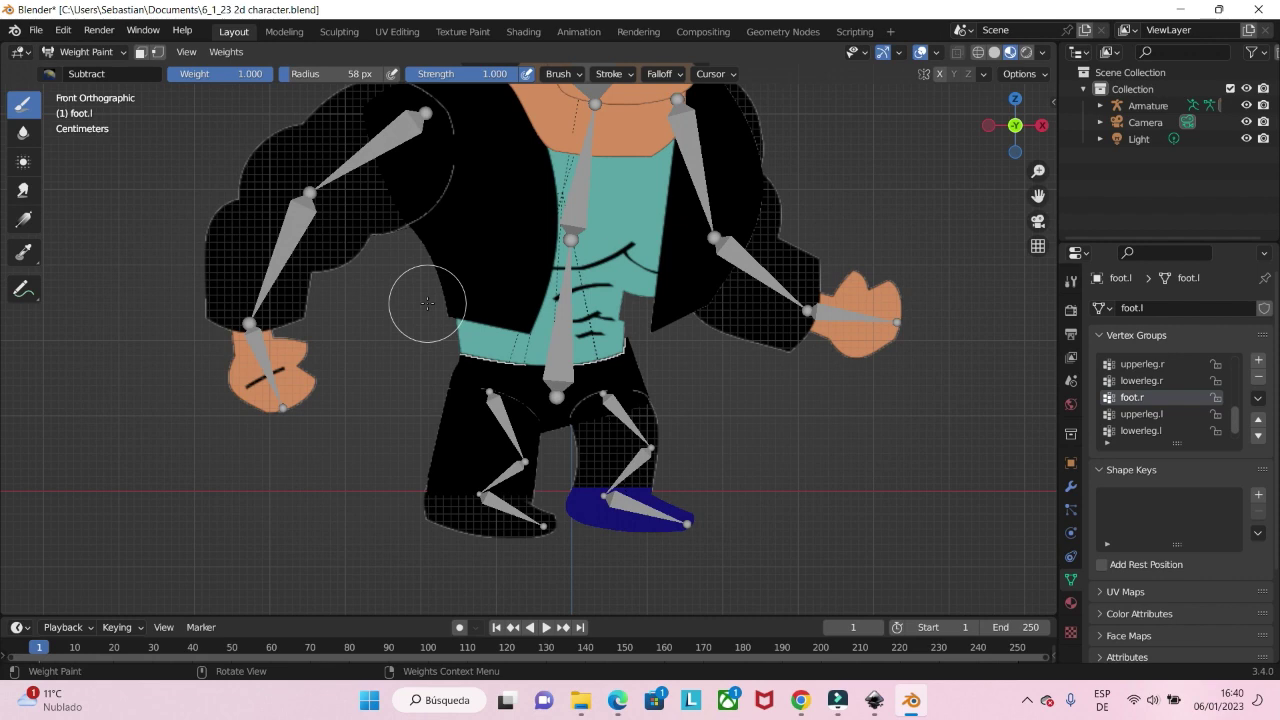
pyautogui.hotkey('ctrl', 'Tab')
pyautogui.click(160, 212)
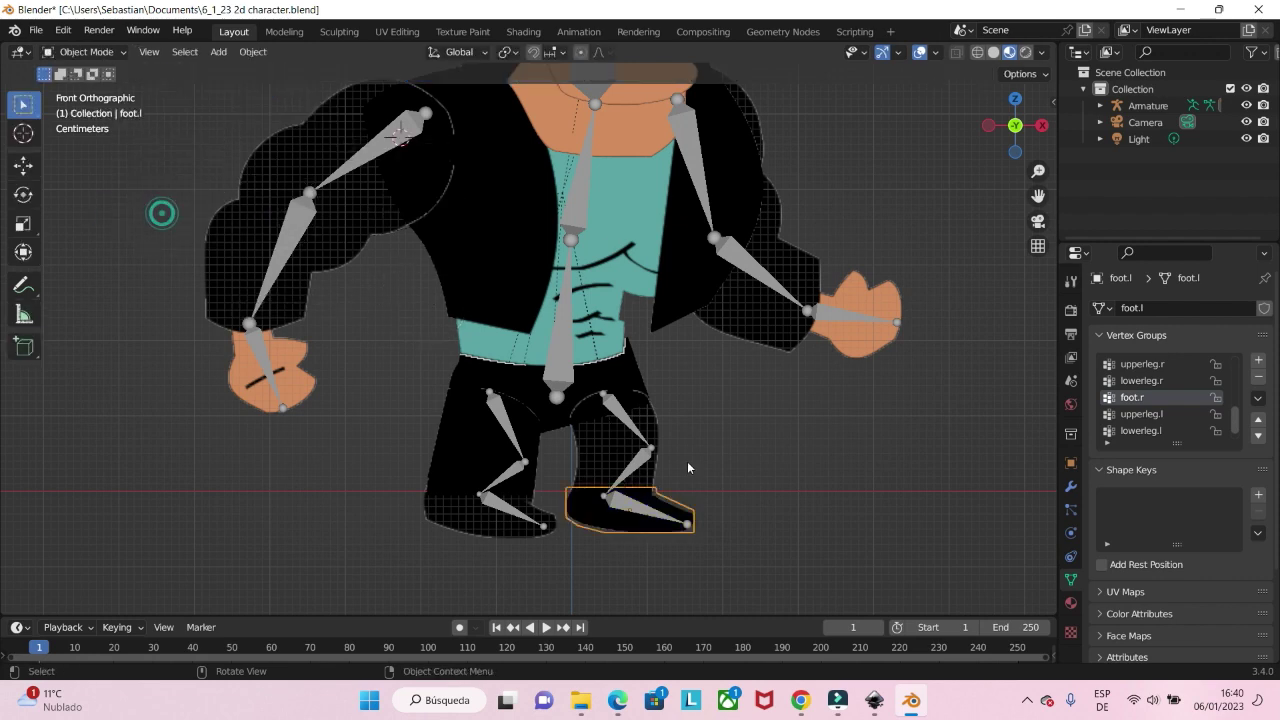
# Rotate the upperleg.r and upperleg.l bones in Pose Mode to check how the surrounding meshes deform.
pyautogui.click(497, 424)
pyautogui.hotkey('ctrl', 'Tab')
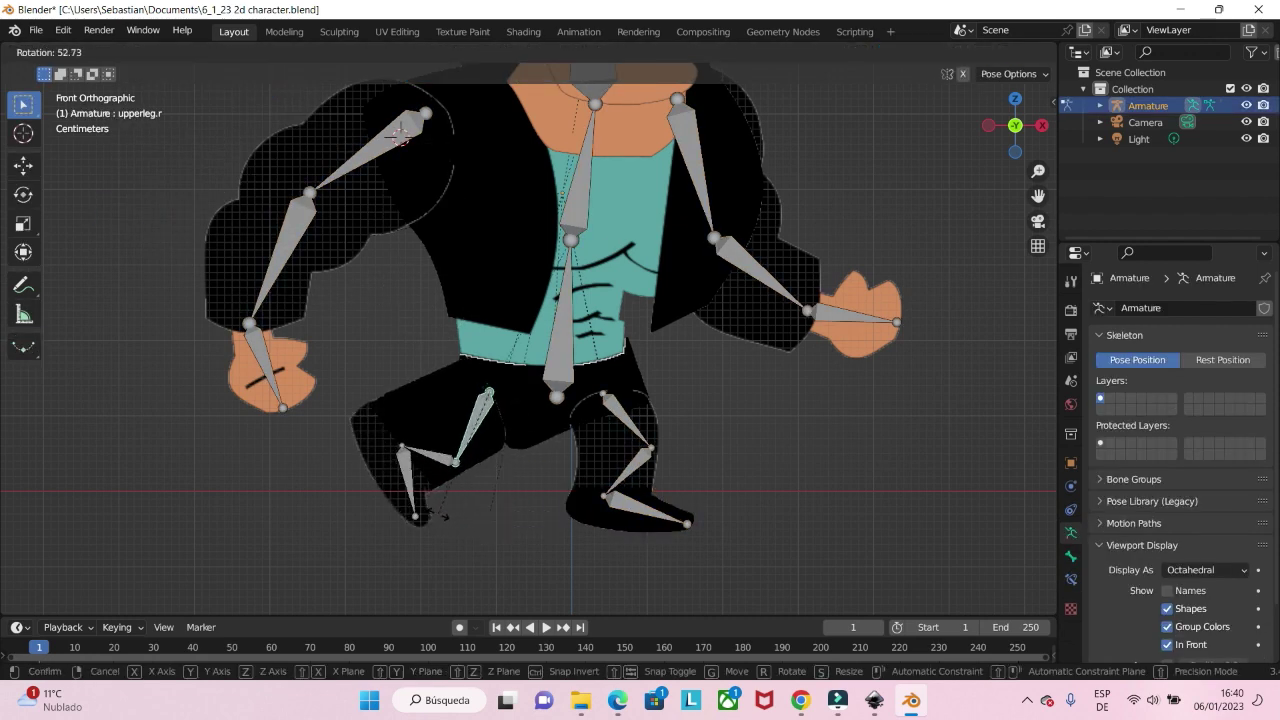
pyautogui.press('r')
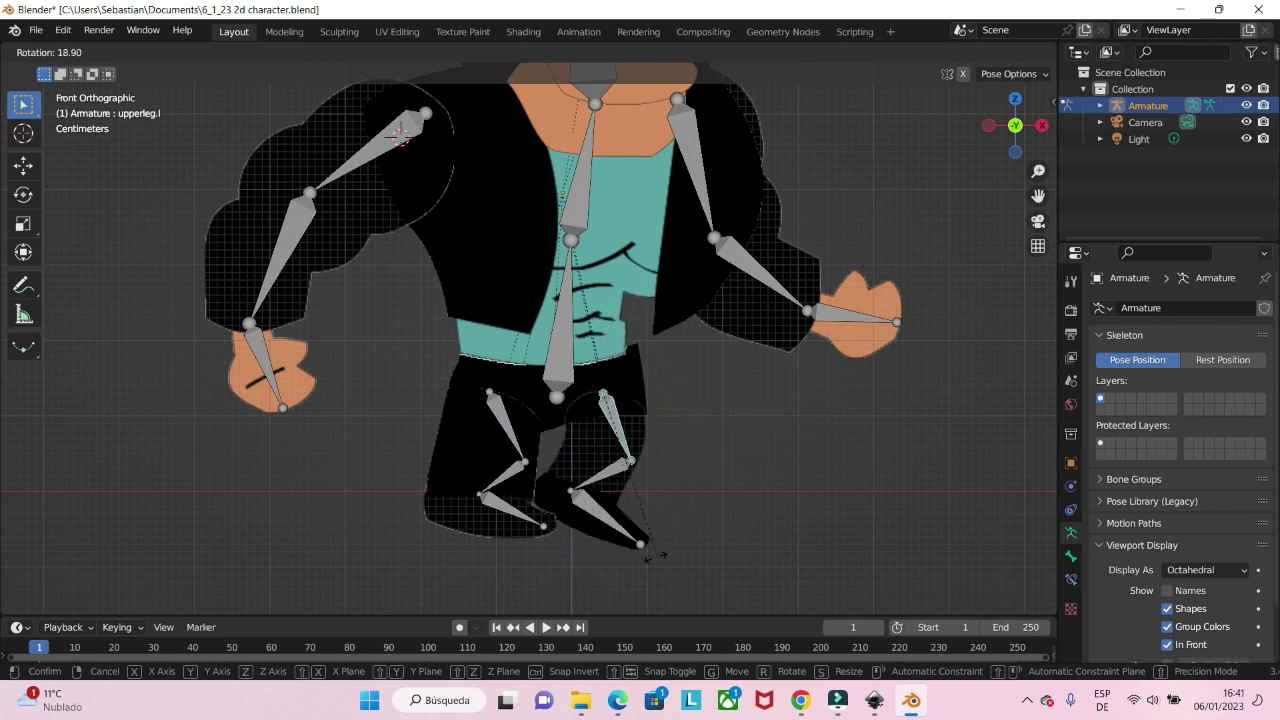
pyautogui.press('Escape')
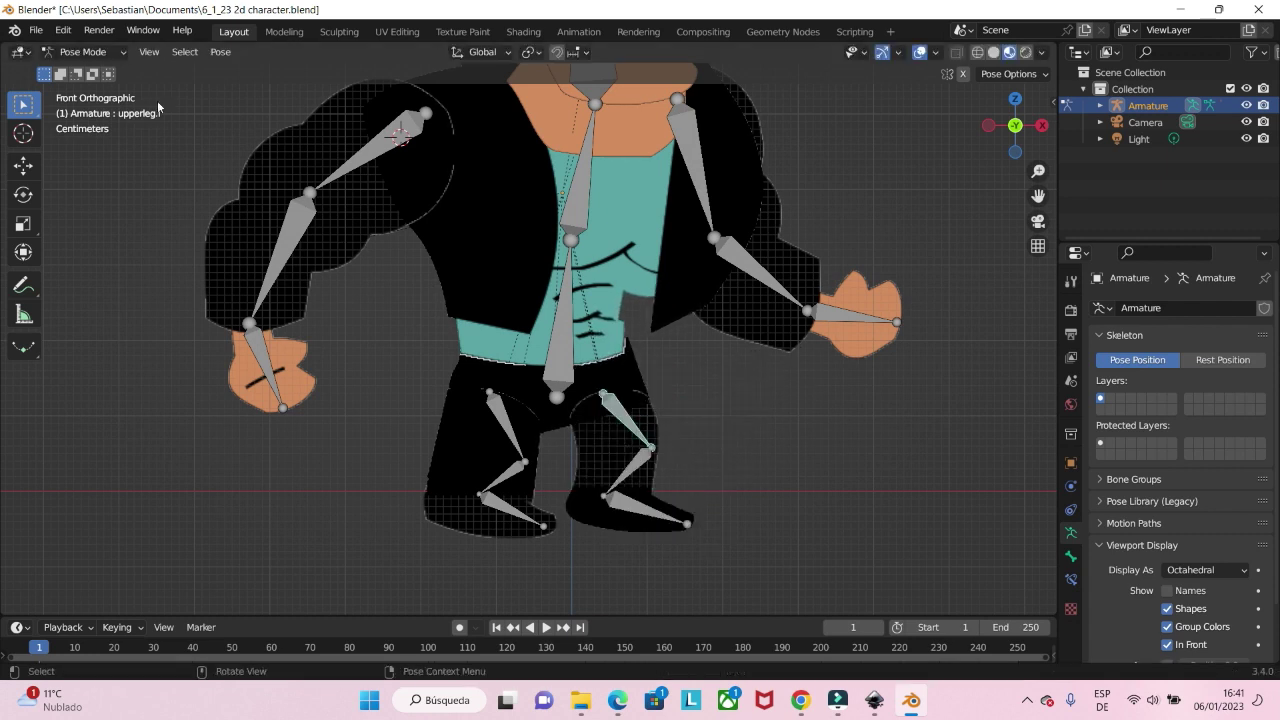
# Subtract the upperleg.l weights along the lower edge of the body mesh on the left-leg side, and return to Object Mode.
pyautogui.hotkey('ctrl', 'Tab')
pyautogui.click(656, 290)
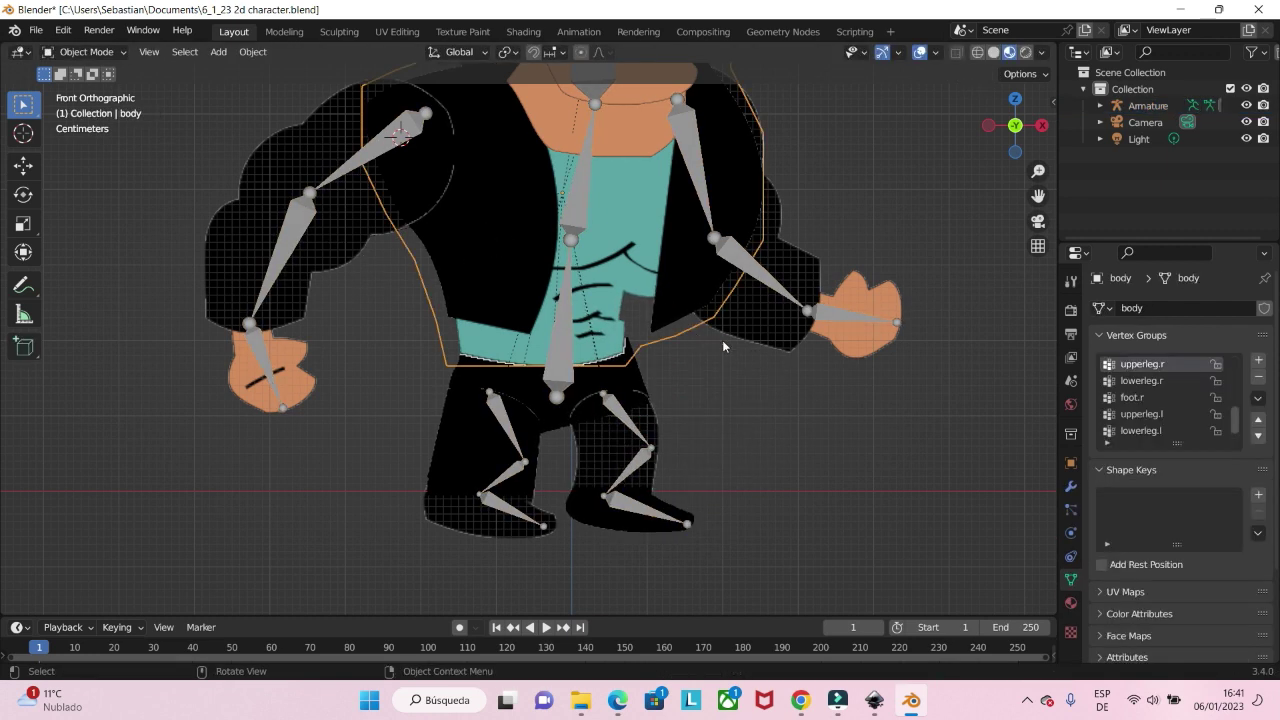
pyautogui.click(1156, 419)
pyautogui.hotkey('ctrl', 'Tab')
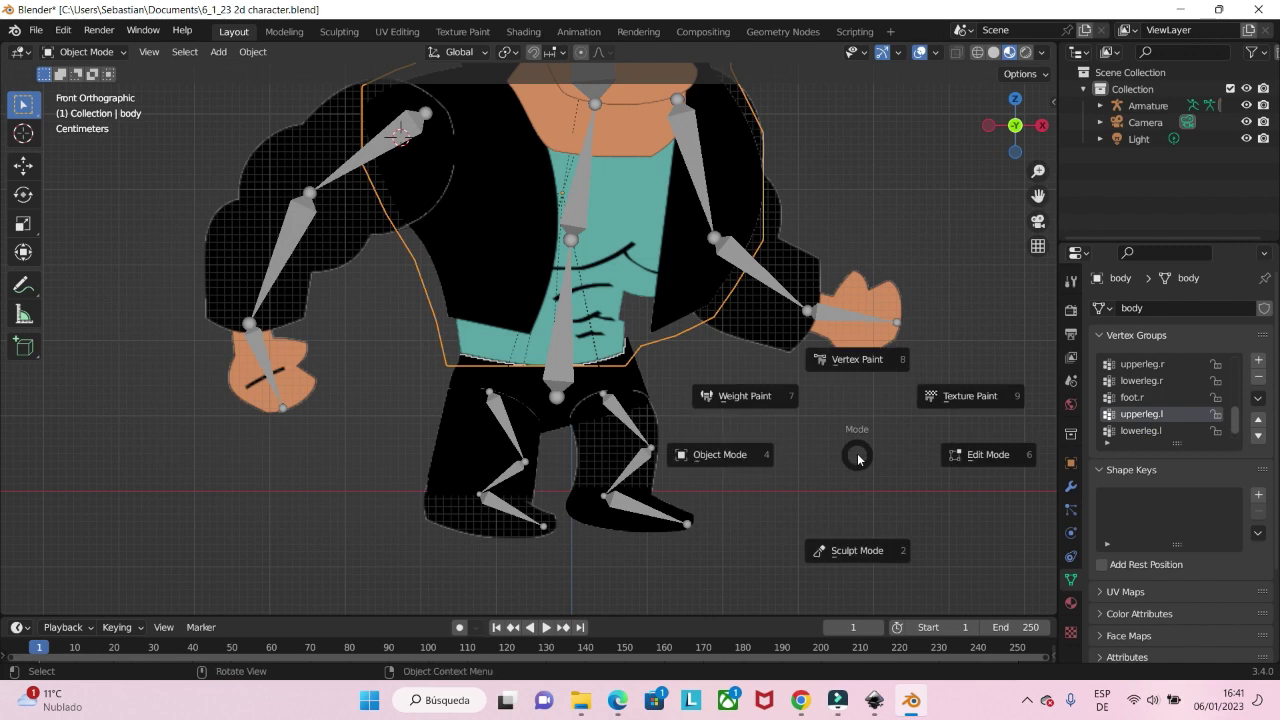
pyautogui.click(740, 397)
pyautogui.moveTo(671, 331)
pyautogui.mouseDown()
pyautogui.moveTo(654, 282)
pyautogui.moveTo(687, 264)
pyautogui.mouseUp()
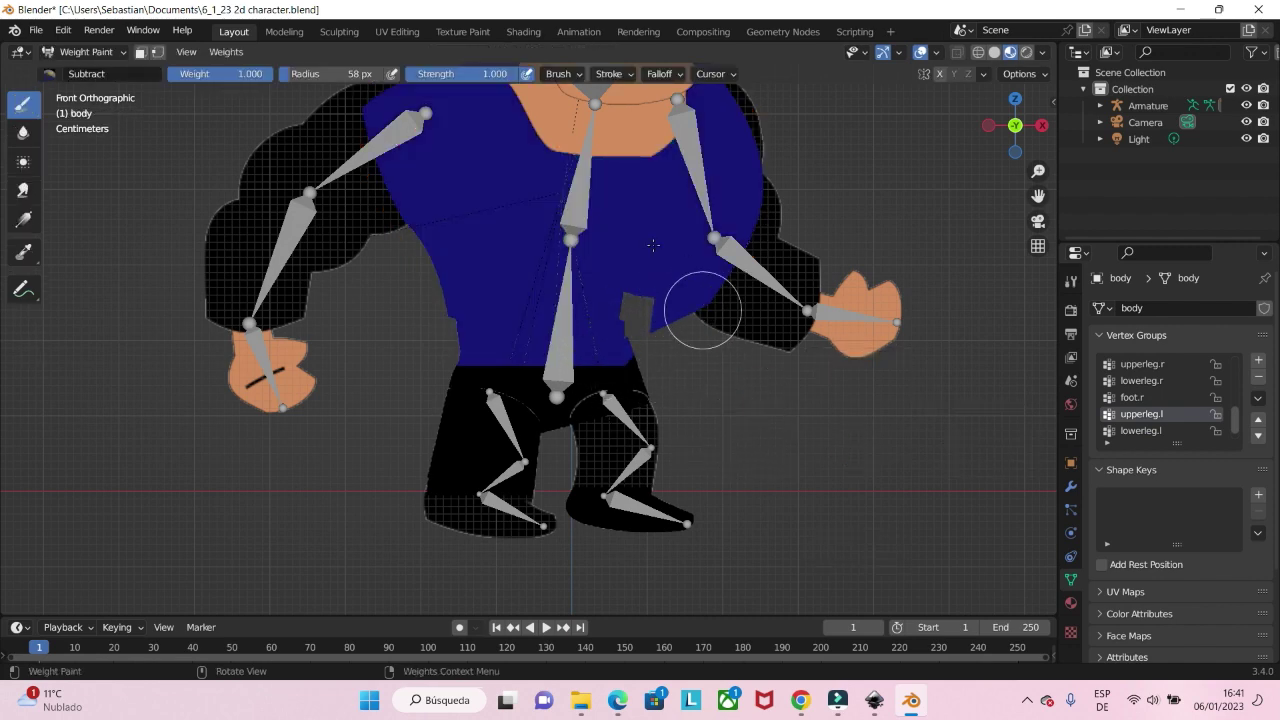
pyautogui.hotkey('ctrl', 'Tab')
pyautogui.click(616, 381)
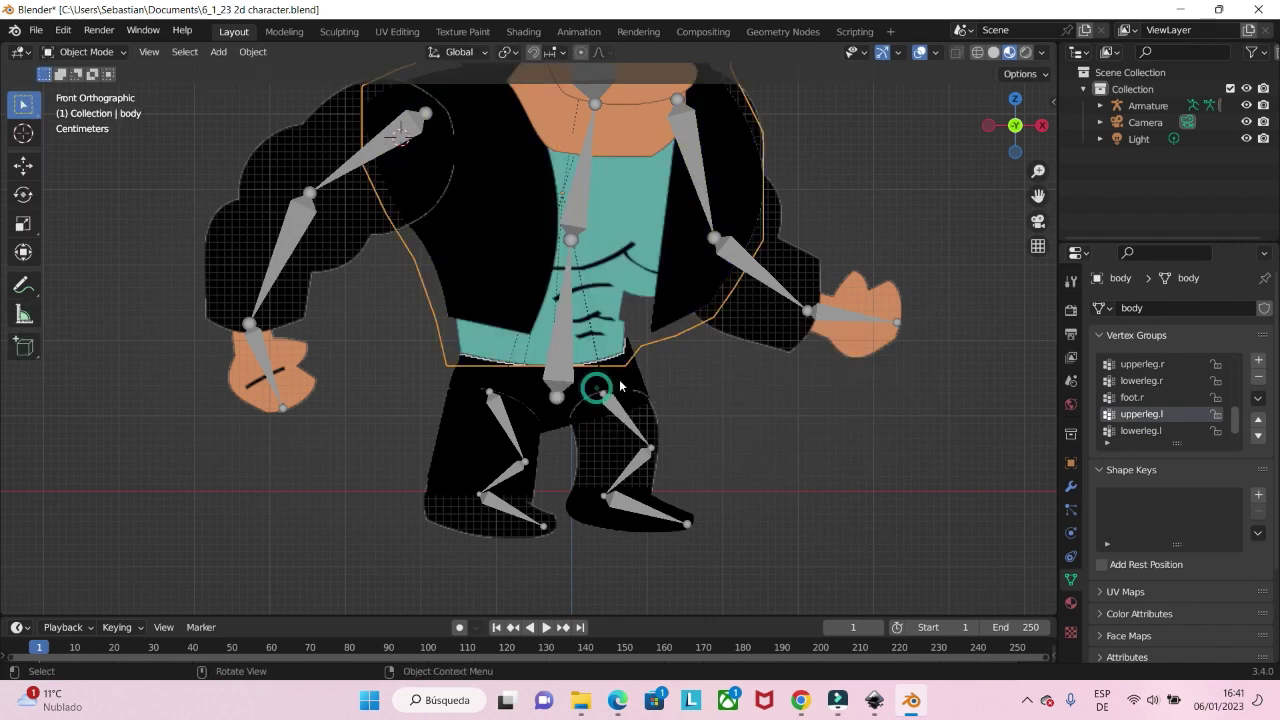
# Put the pants mesh in Weight Paint mode and make upperleg.l its active vertex group.
pyautogui.click(620, 383)
pyautogui.hotkey('ctrl', 'Tab')
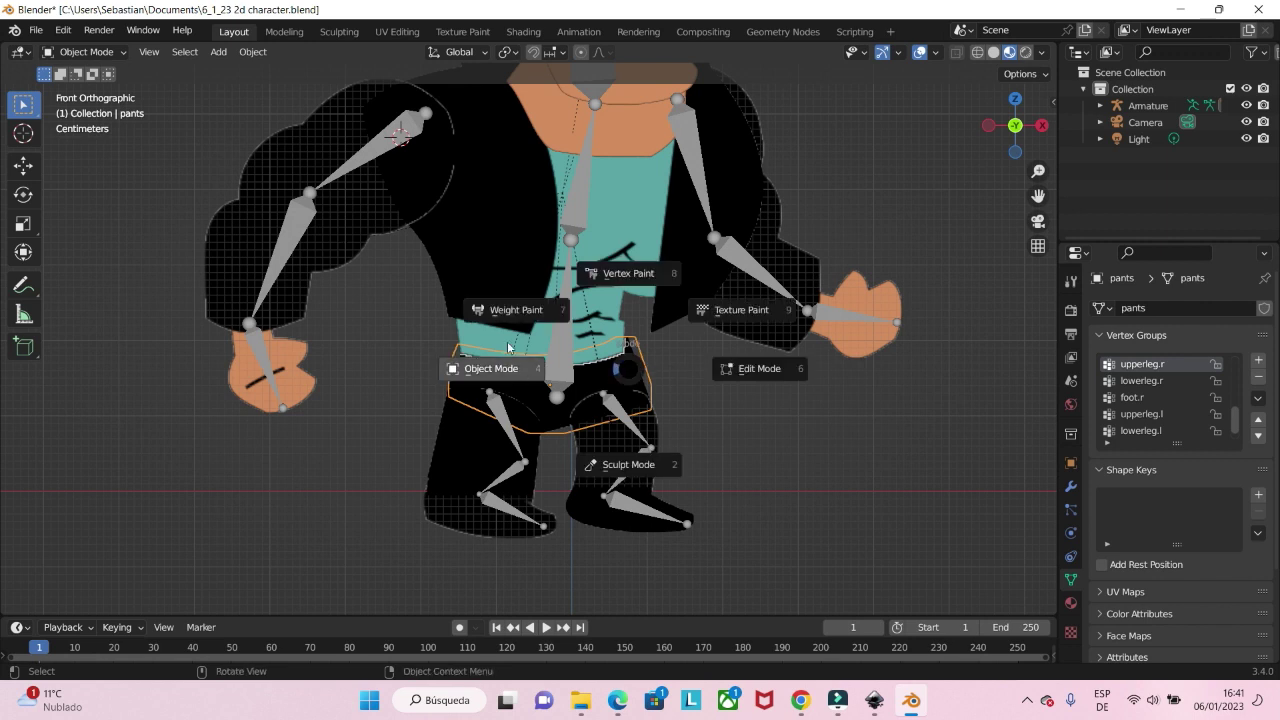
pyautogui.click(510, 310)
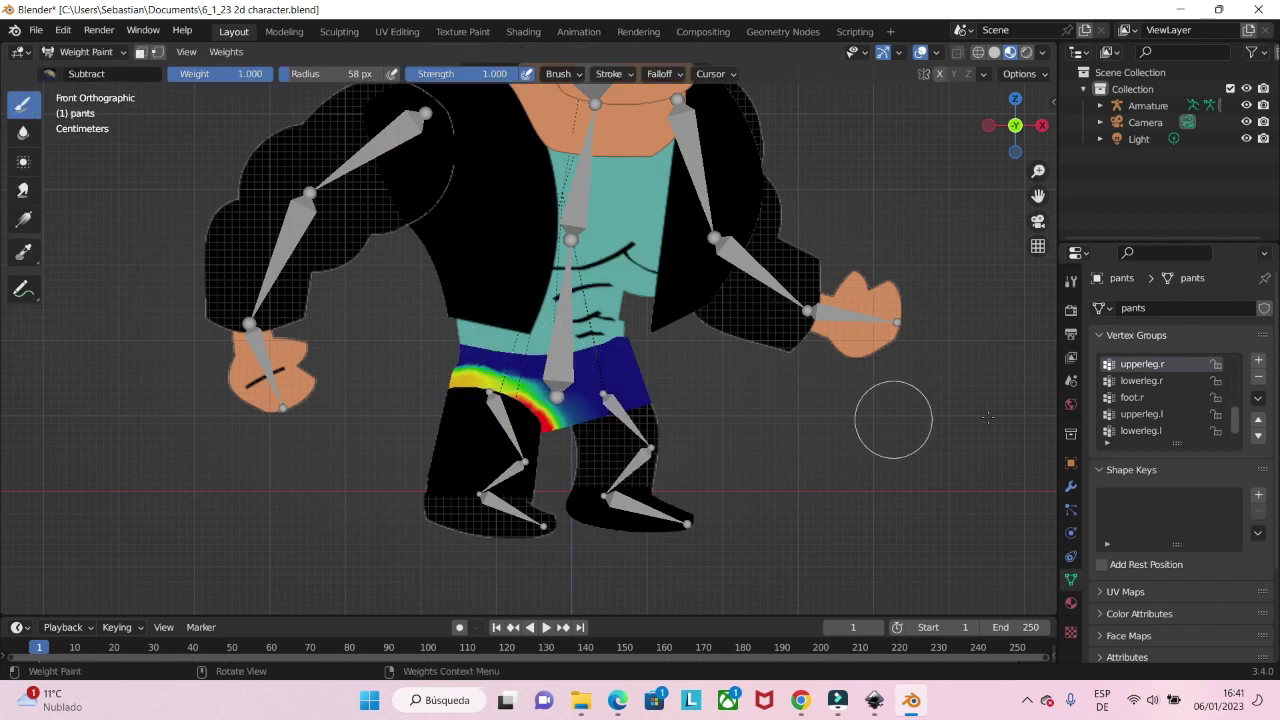
pyautogui.click(1155, 414)
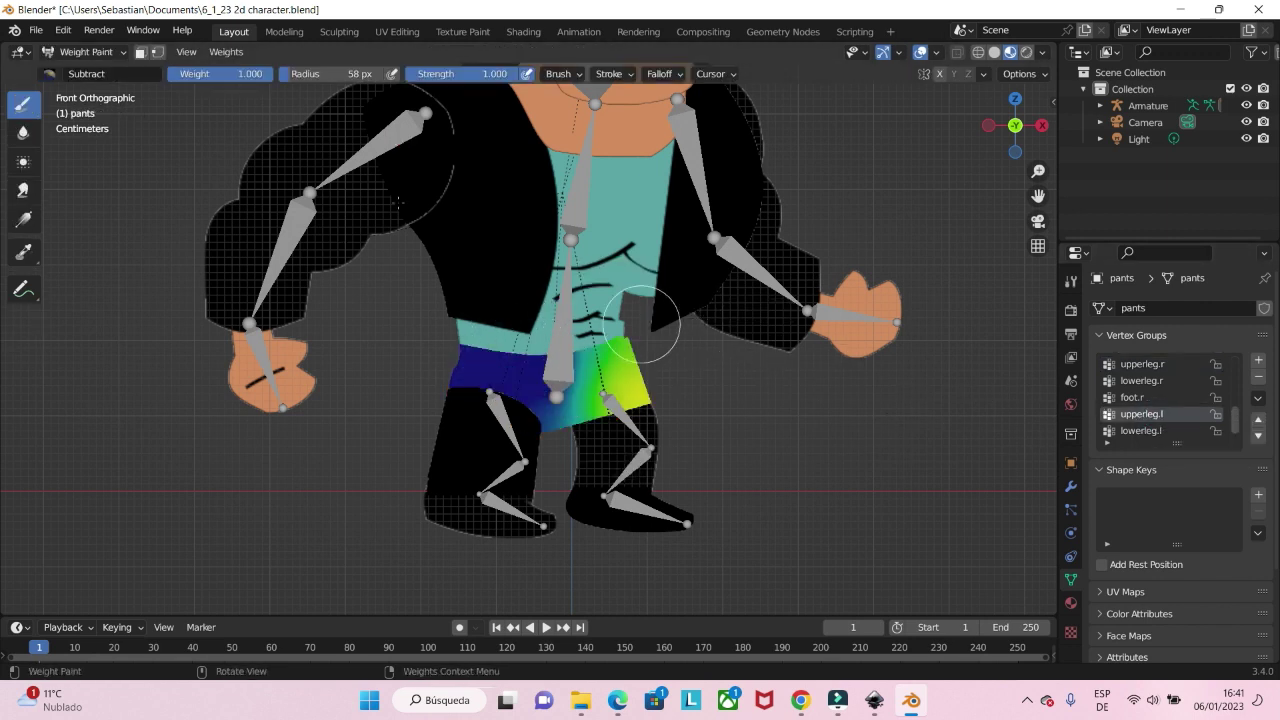
# Paint upperleg.l weight onto the upper hip corner of the pants with the Add brush, and return to Object Mode.
pyautogui.click(48, 73)
pyautogui.click(69, 120)
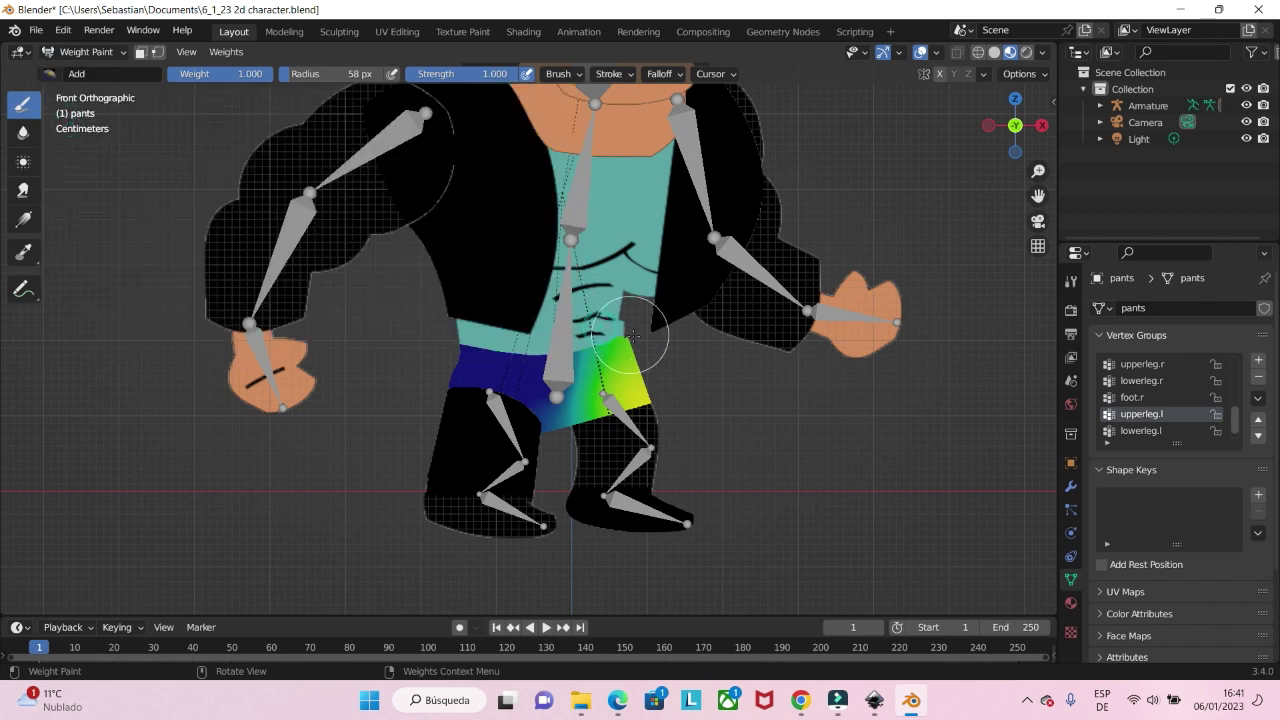
pyautogui.moveTo(628, 335); pyautogui.dragTo(608, 341)
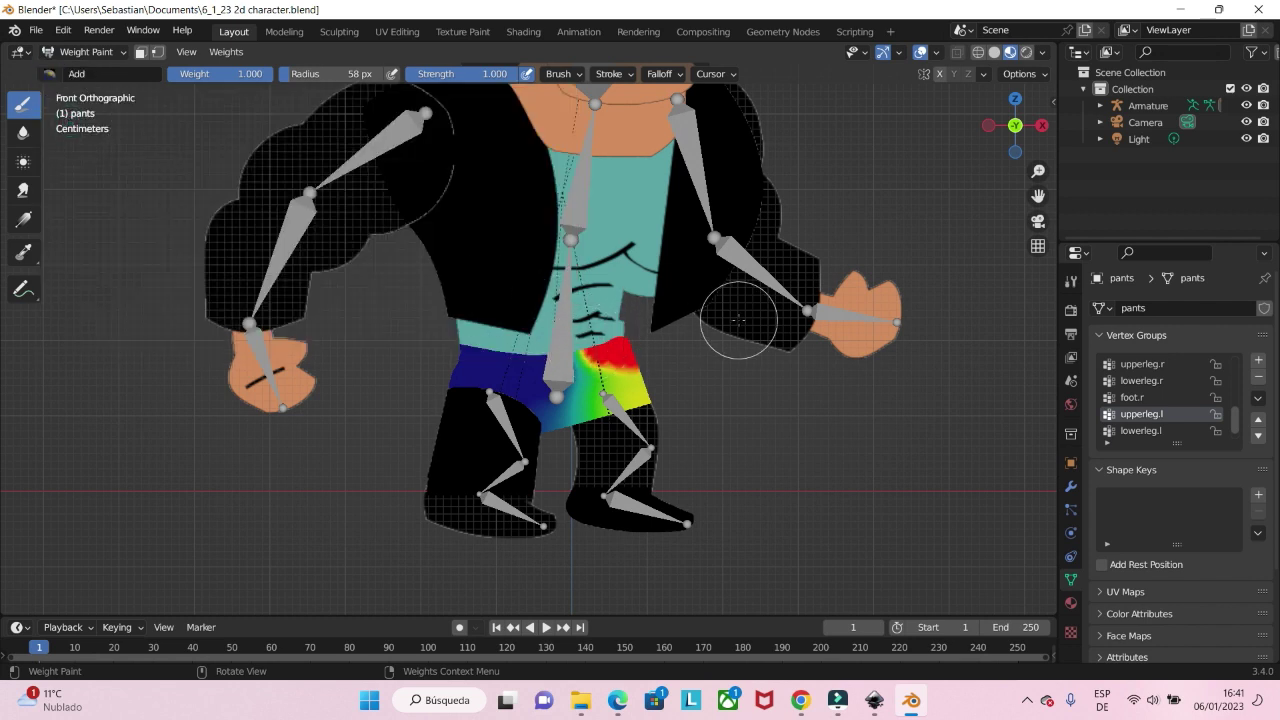
pyautogui.hotkey('ctrl', 'Tab')
pyautogui.click(176, 214)
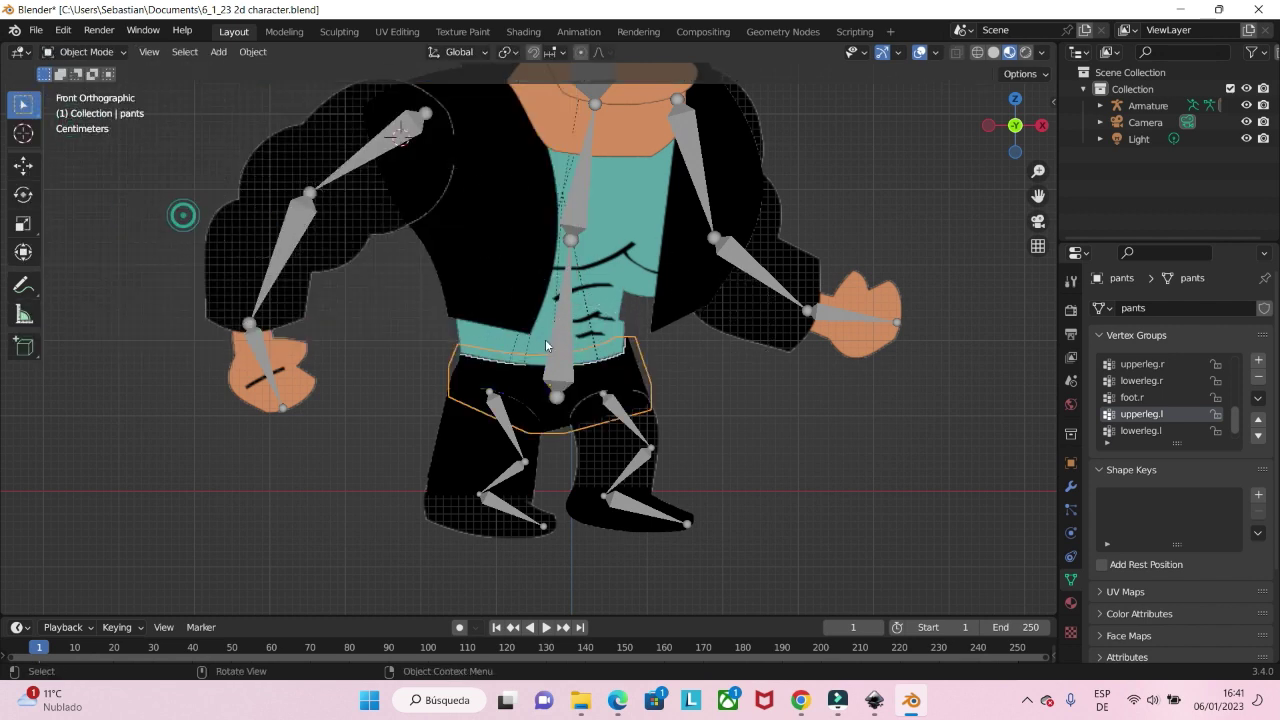
# Rotate the upperleg.l bone in Pose Mode to check the pants' deformation, and cancel the rotation.
pyautogui.click(615, 410)
pyautogui.hotkey('ctrl', 'Tab')
pyautogui.press('r')
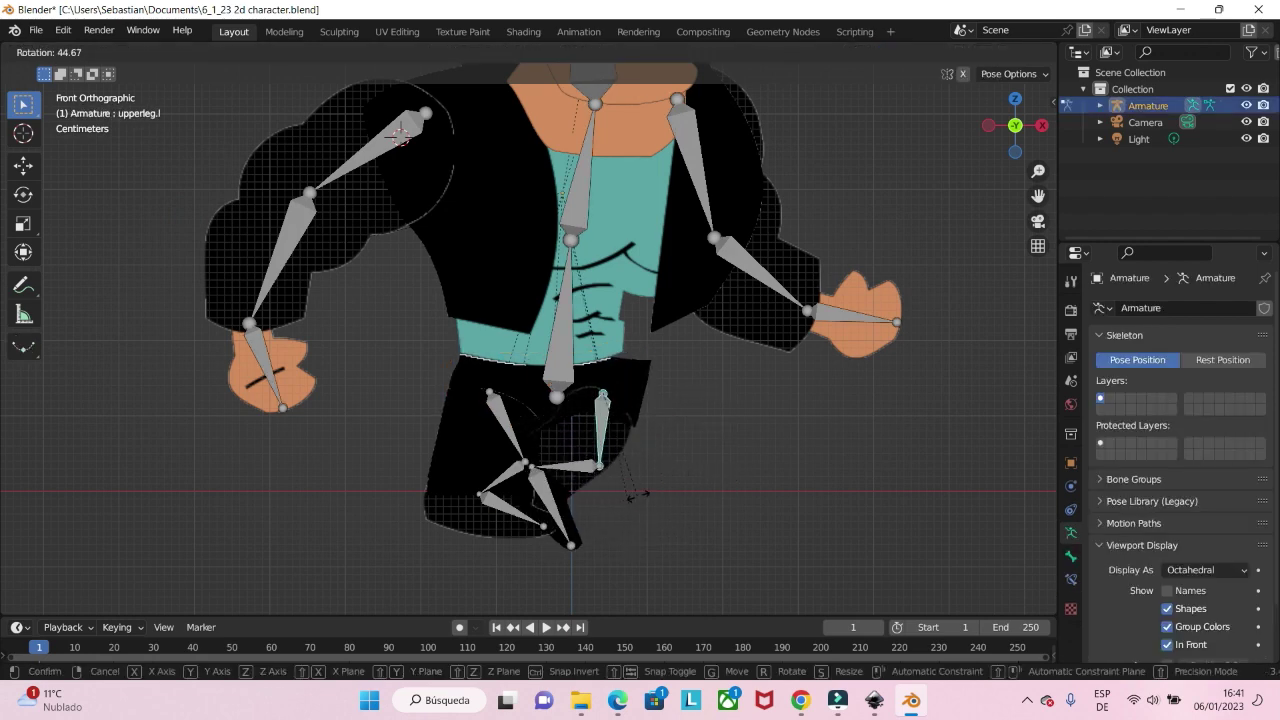
pyautogui.rightClick(744, 428)
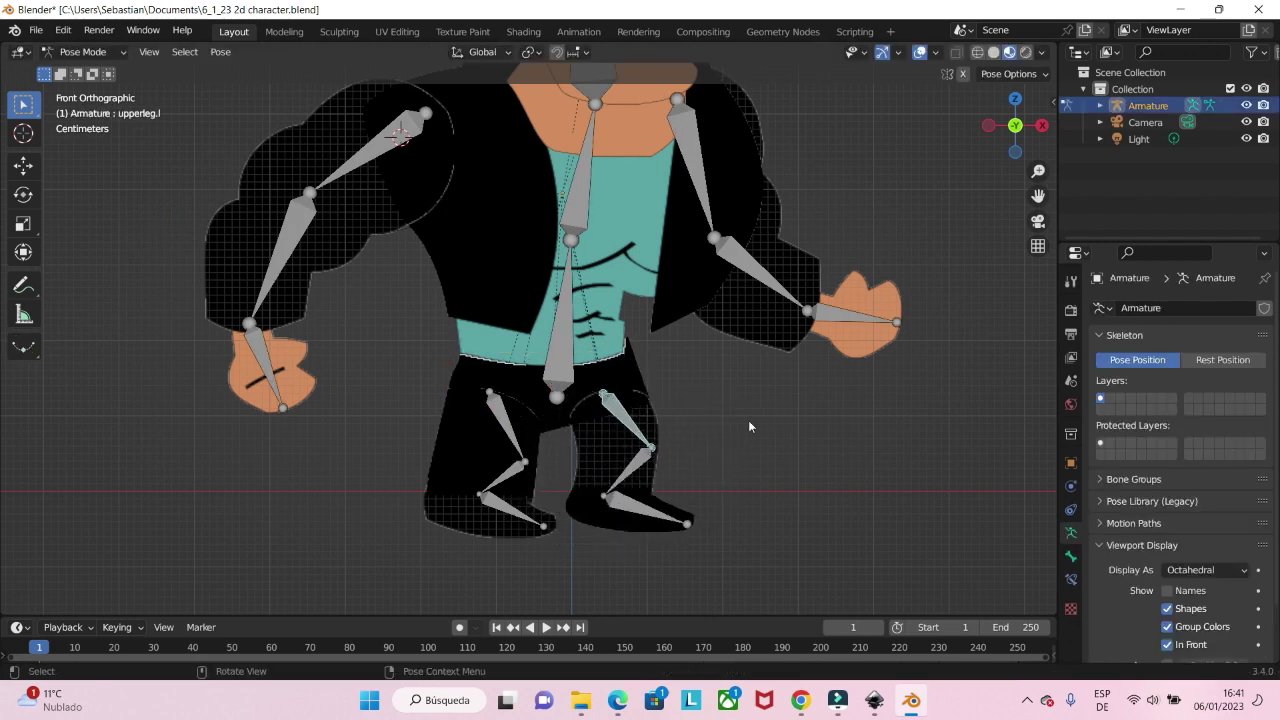
# Switch to the Subtract brush, remove upperleg.l weight from the upper hip corner of the pants and return to Object Mode.
pyautogui.hotkey('ctrl', 'Tab')
pyautogui.click(617, 381)
pyautogui.hotkey('ctrl', 'Tab')
pyautogui.click(606, 372)
pyautogui.click(46, 77)
pyautogui.click(471, 129)
pyautogui.moveTo(643, 340)
pyautogui.mouseDown()
pyautogui.moveTo(611, 334)
pyautogui.moveTo(646, 343)
pyautogui.mouseUp()
pyautogui.hotkey('ctrl', 'Tab')
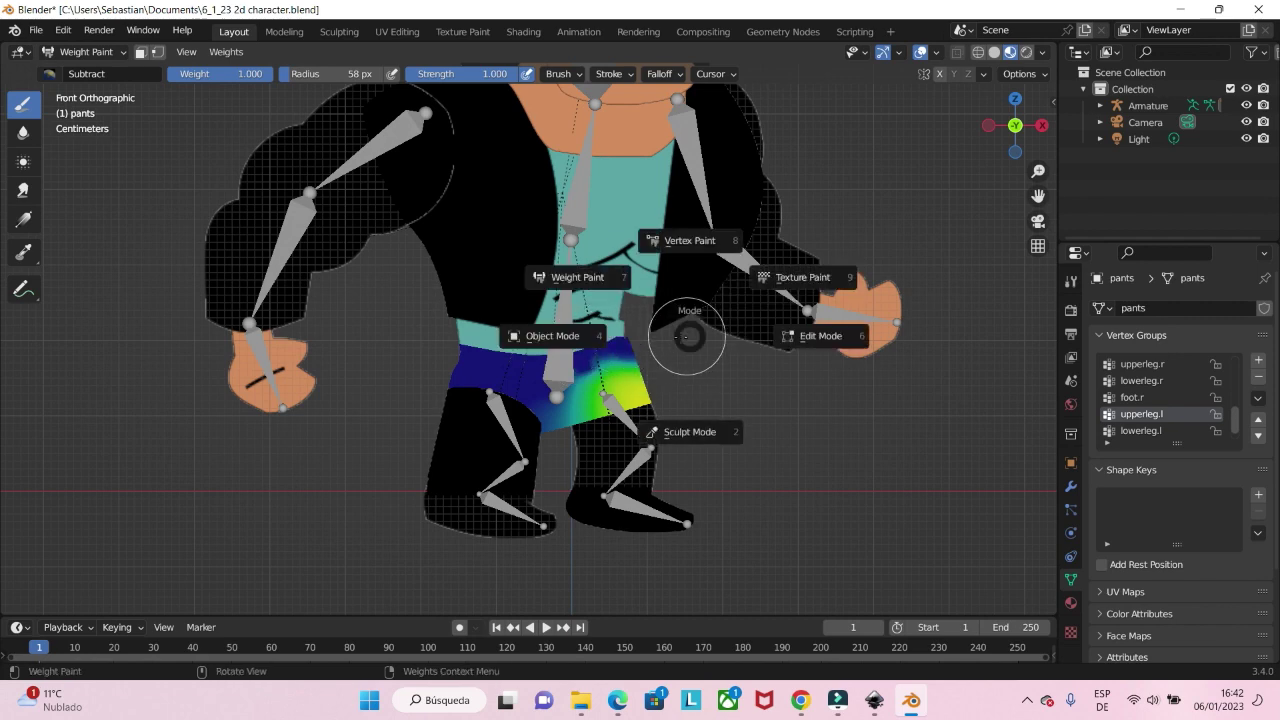
pyautogui.click(486, 334)
# Rotate the upperleg.l bone in Pose Mode to test the repainted pants weights, leaving the leg in its rest pose.
pyautogui.click(620, 412)
pyautogui.hotkey('ctrl', 'Tab')
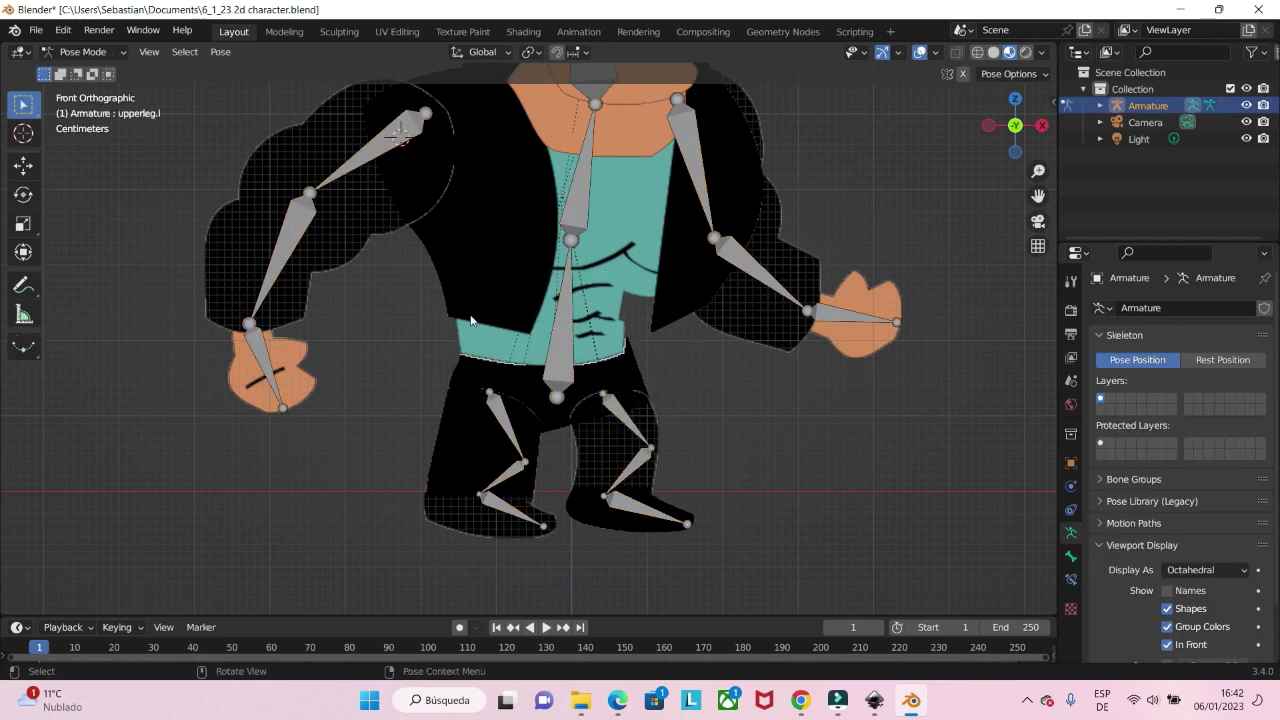
pyautogui.click(614, 409)
pyautogui.press('r')
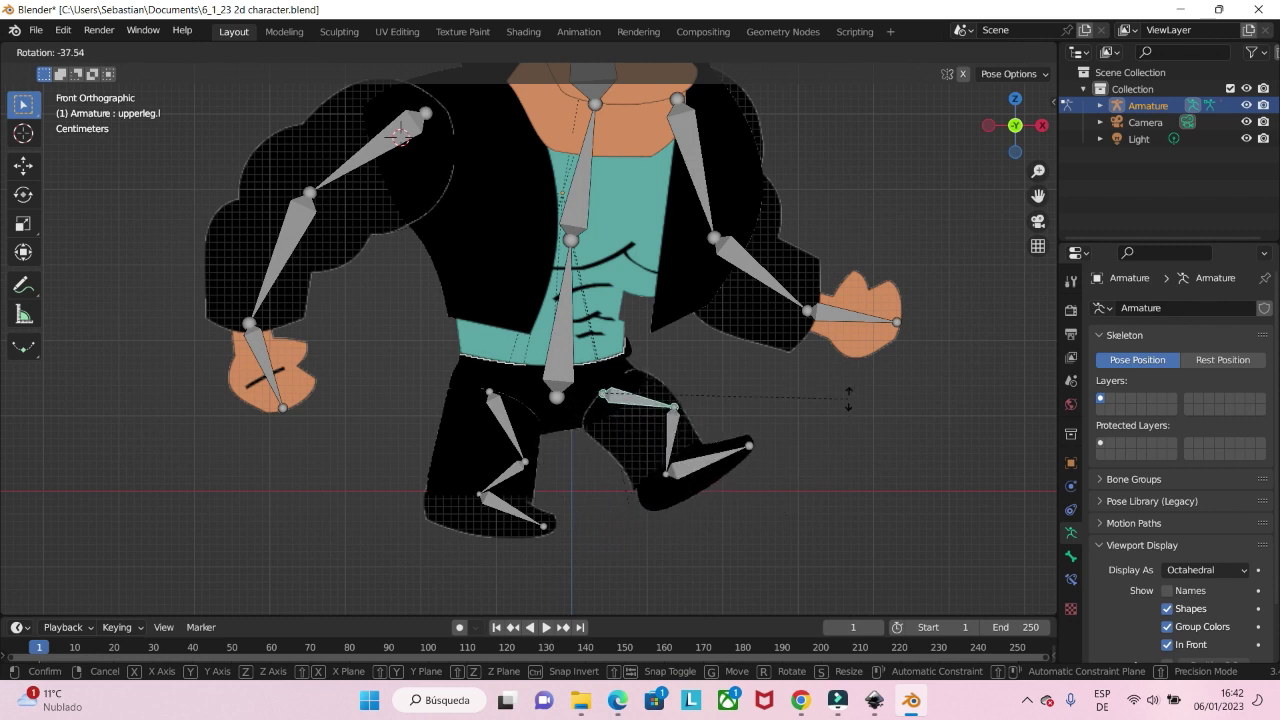
pyautogui.click(851, 487)
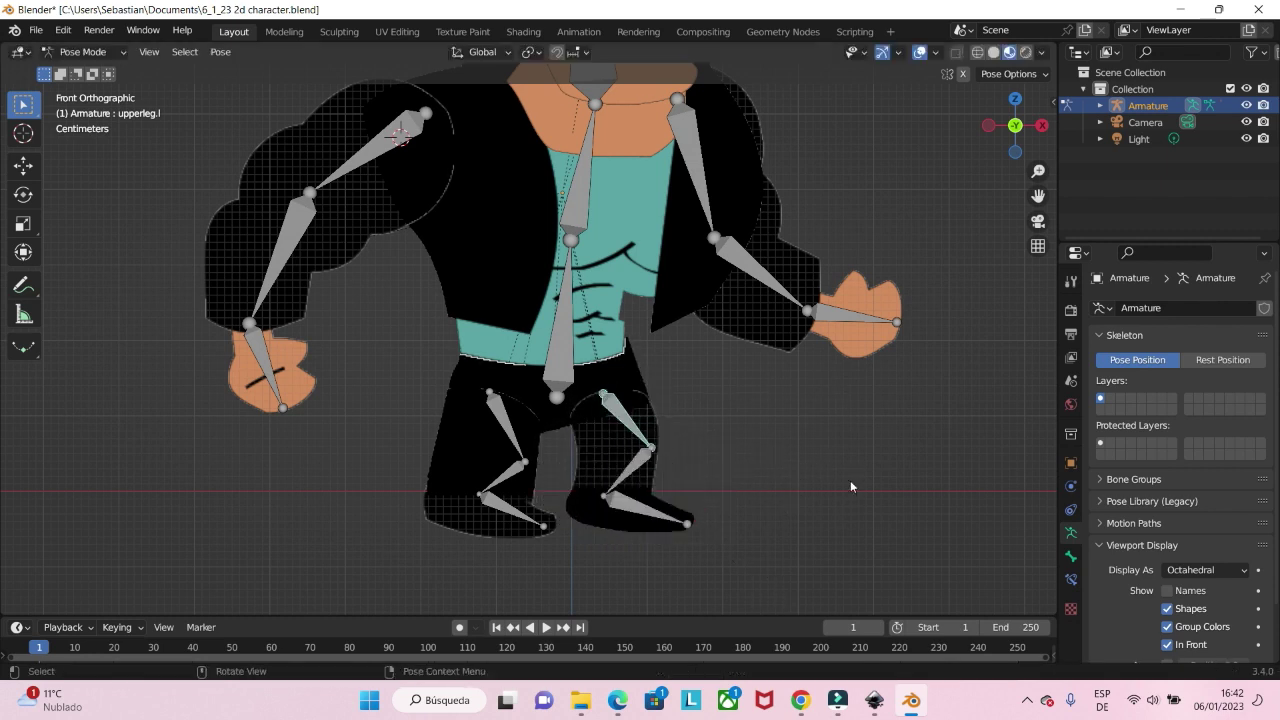
# Rotate the lowerleg.l and foot.l bones one after the other to check how the lower leg and foot follow.
pyautogui.click(628, 471)
pyautogui.press('r')
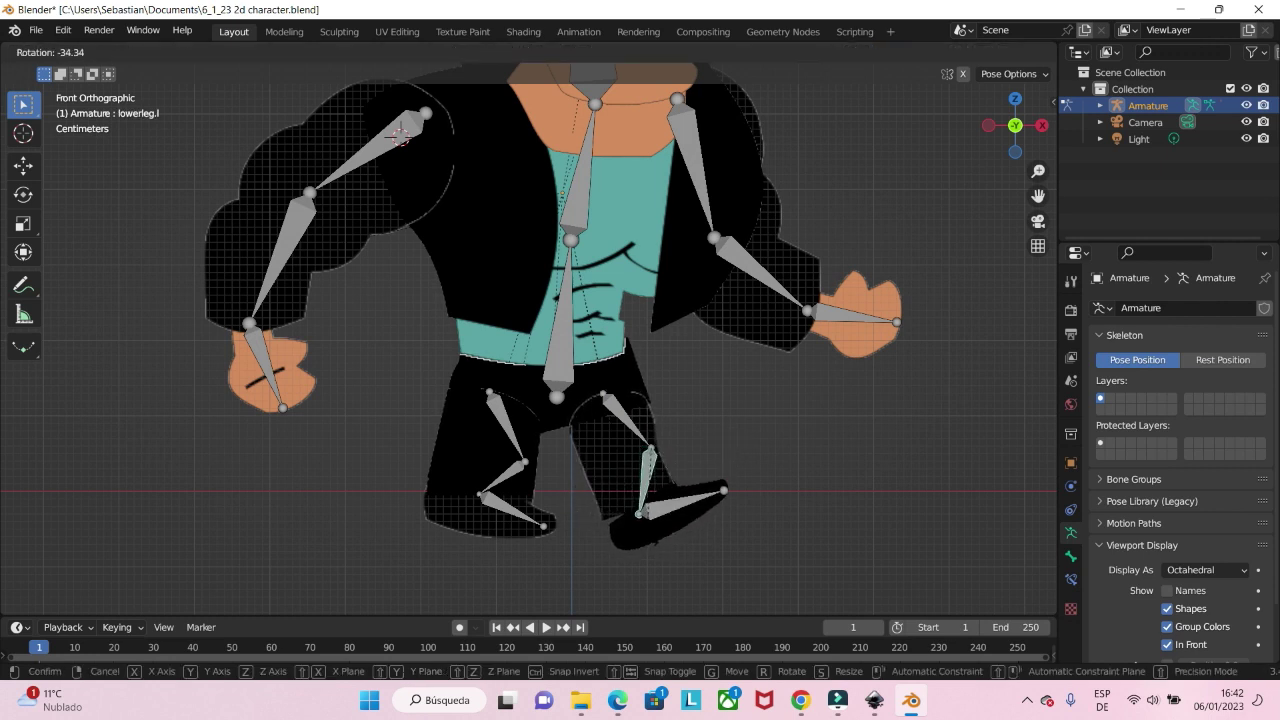
pyautogui.click(647, 545)
pyautogui.click(635, 508)
pyautogui.press('r')
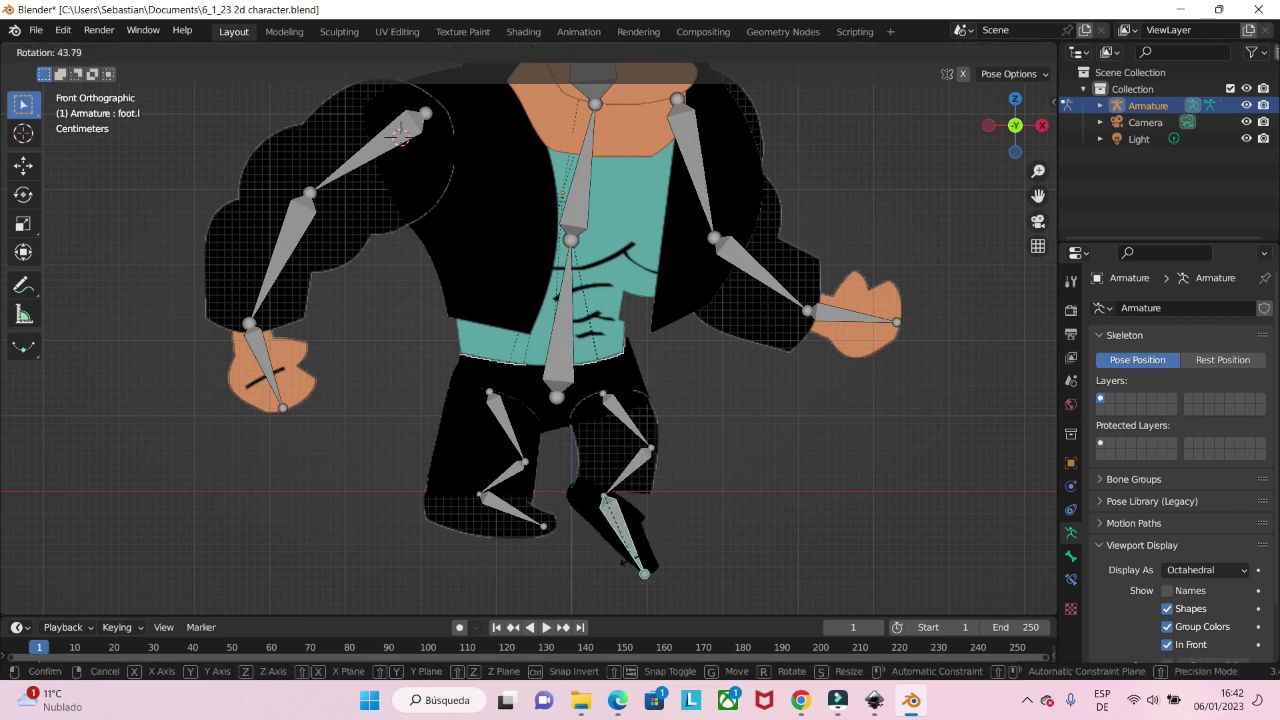
pyautogui.click(602, 524)
# Put the foot.l mesh in Weight Paint mode and make foot.l its active vertex group.
pyautogui.hotkey('ctrl', 'Tab')
pyautogui.click(602, 524)
pyautogui.hotkey('ctrl', 'Tab')
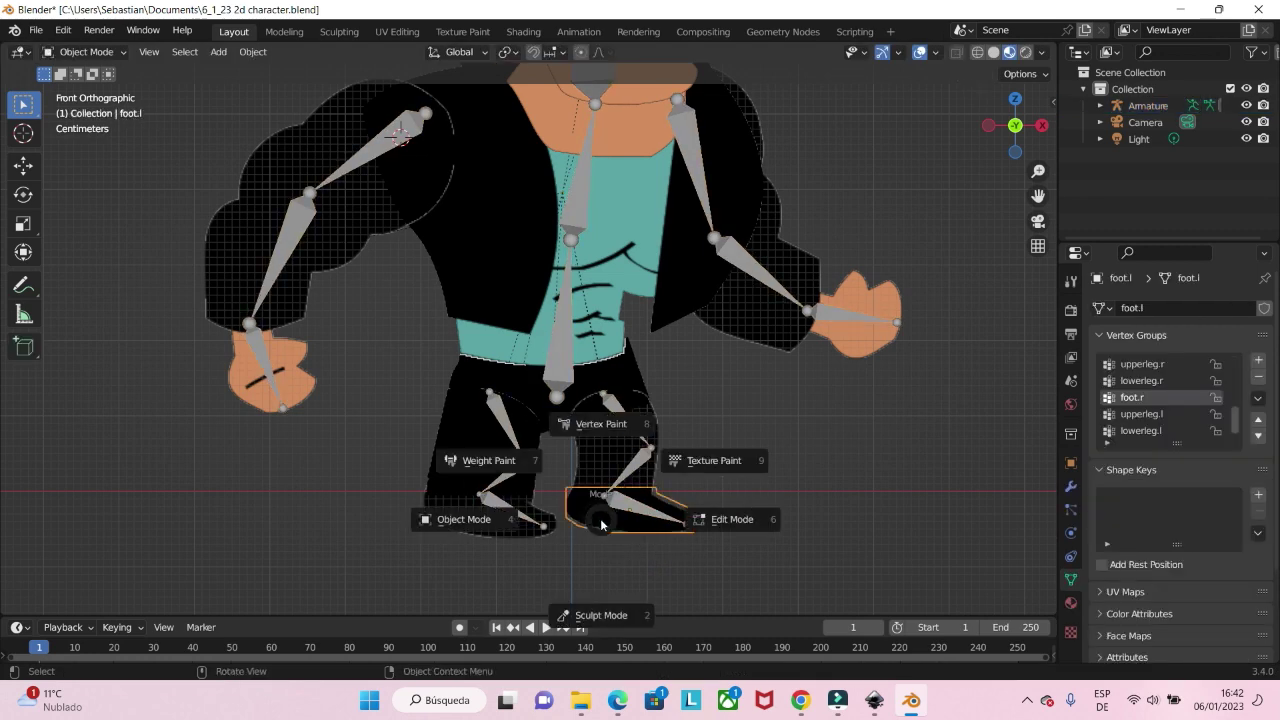
pyautogui.click(488, 459)
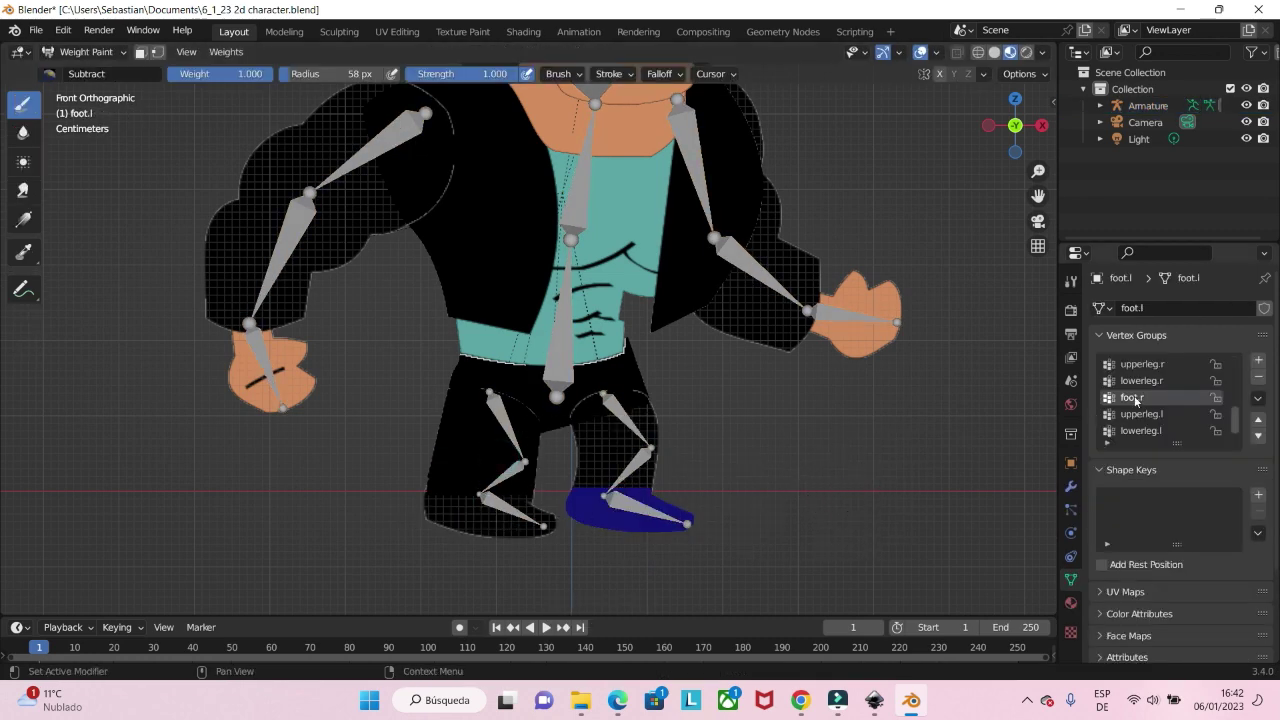
pyautogui.scroll(-1, 1138, 410)
pyautogui.click(1135, 431)
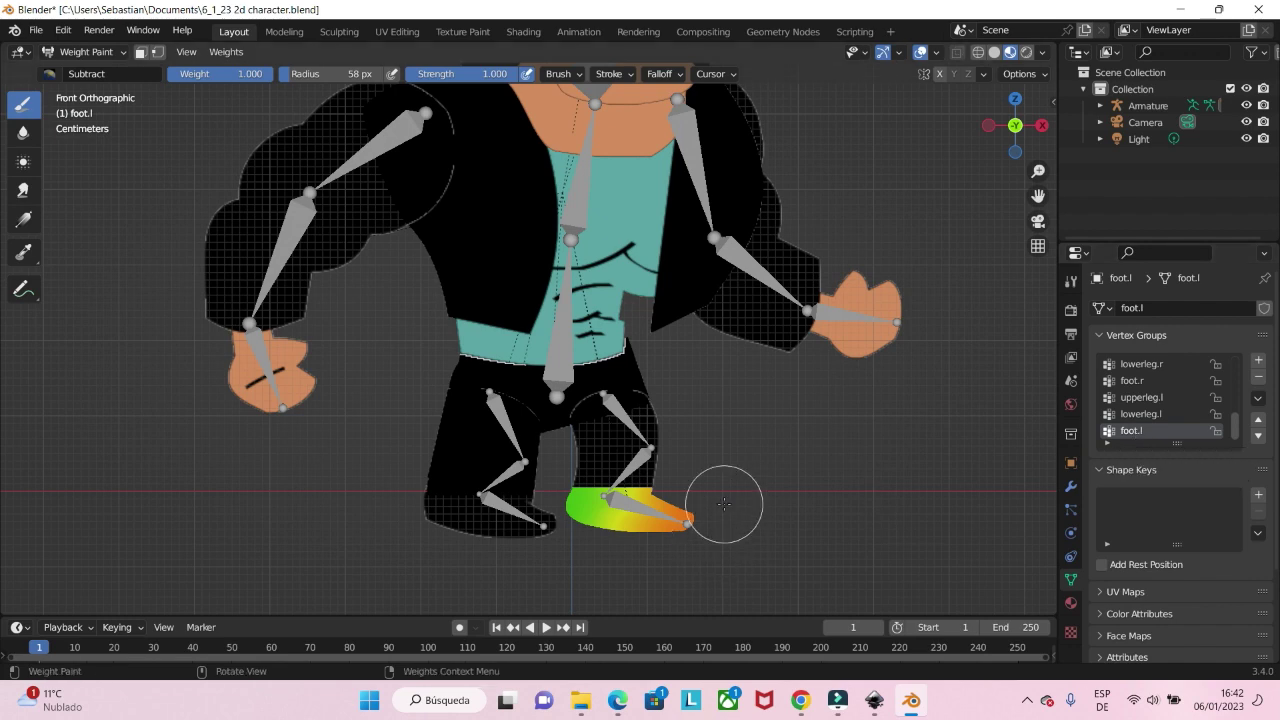
# Subtract foot.l weight from the front of the ankle on the foot.l mesh, and return to Object Mode.
pyautogui.scroll(-3, 724, 501)
pyautogui.moveTo(669, 355); pyautogui.dragTo(678, 396, button='middle')
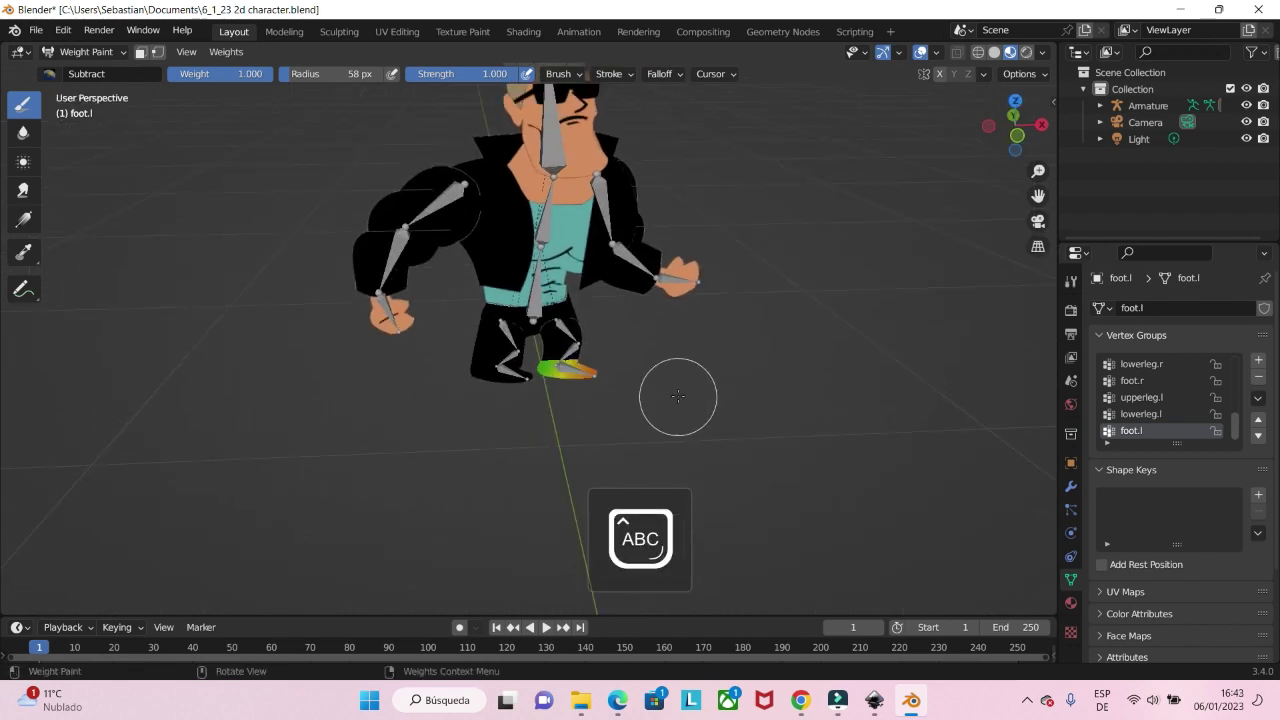
pyautogui.press('KP_1')
pyautogui.scroll(3, 651, 363)
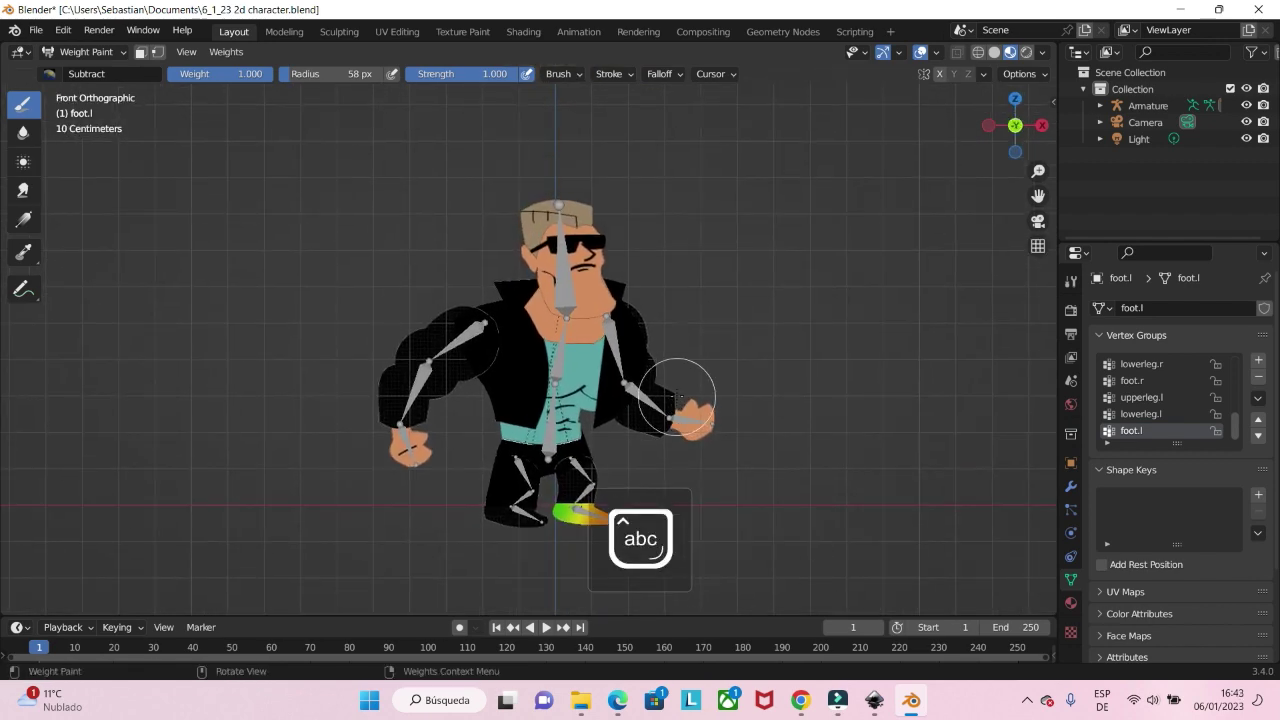
pyautogui.keyDown('shift'); pyautogui.moveTo(663, 322); pyautogui.dragTo(661, 305, button='middle'); pyautogui.keyUp('shift')
pyautogui.scroll(2, 686, 485)
pyautogui.moveTo(681, 484); pyautogui.dragTo(682, 497, button='middle')
pyautogui.press('KP_1')
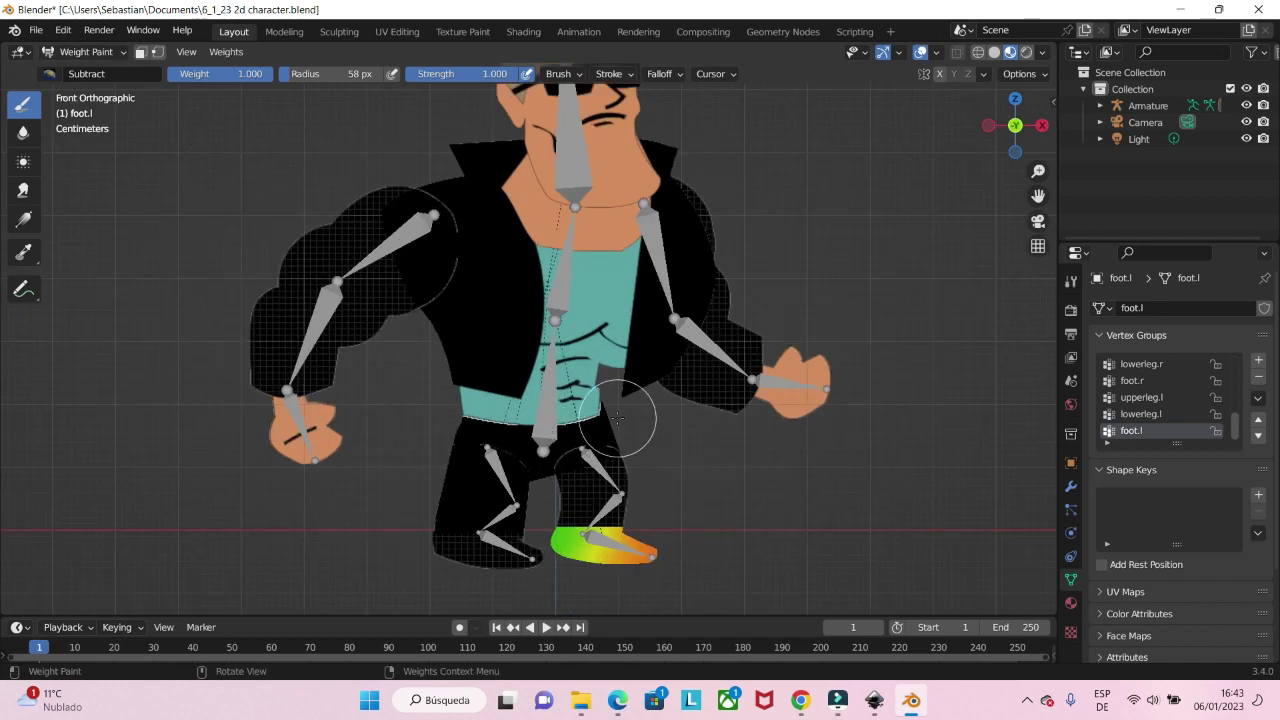
pyautogui.scroll(3, 618, 418)
pyautogui.keyDown('shift'); pyautogui.moveTo(614, 520); pyautogui.dragTo(566, 342, button='middle'); pyautogui.keyUp('shift')
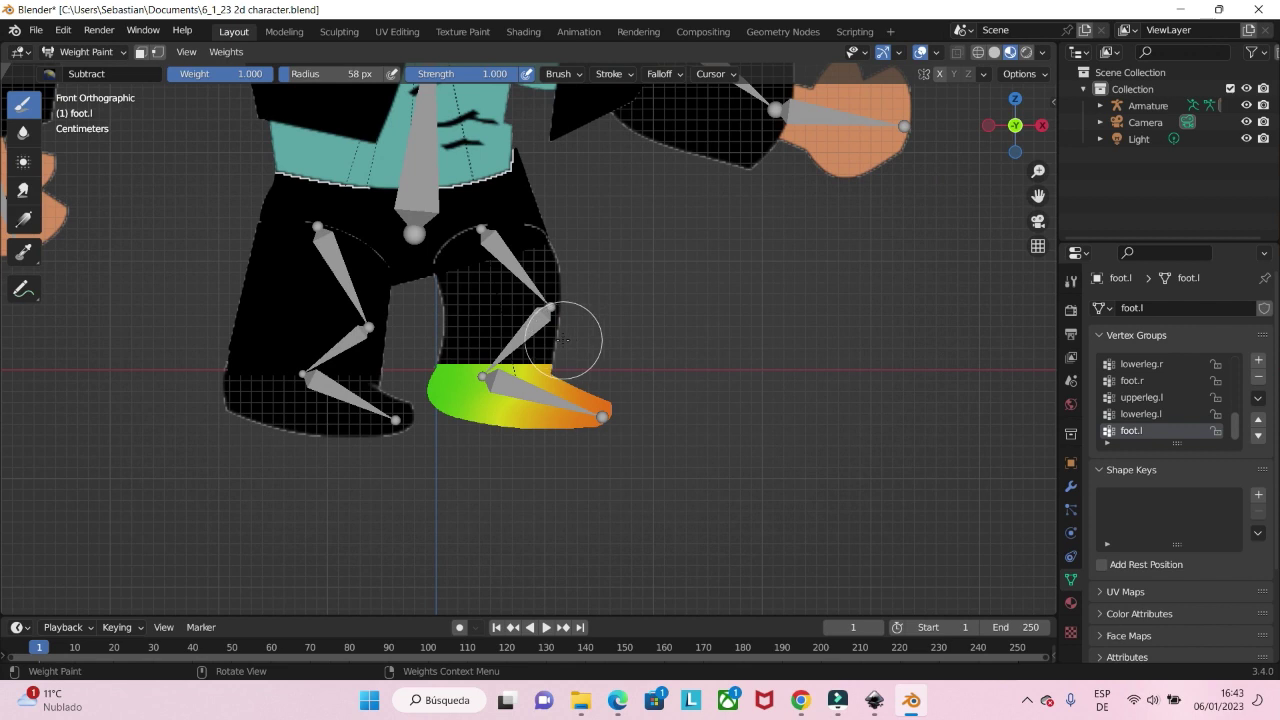
pyautogui.moveTo(555, 353); pyautogui.dragTo(556, 366)
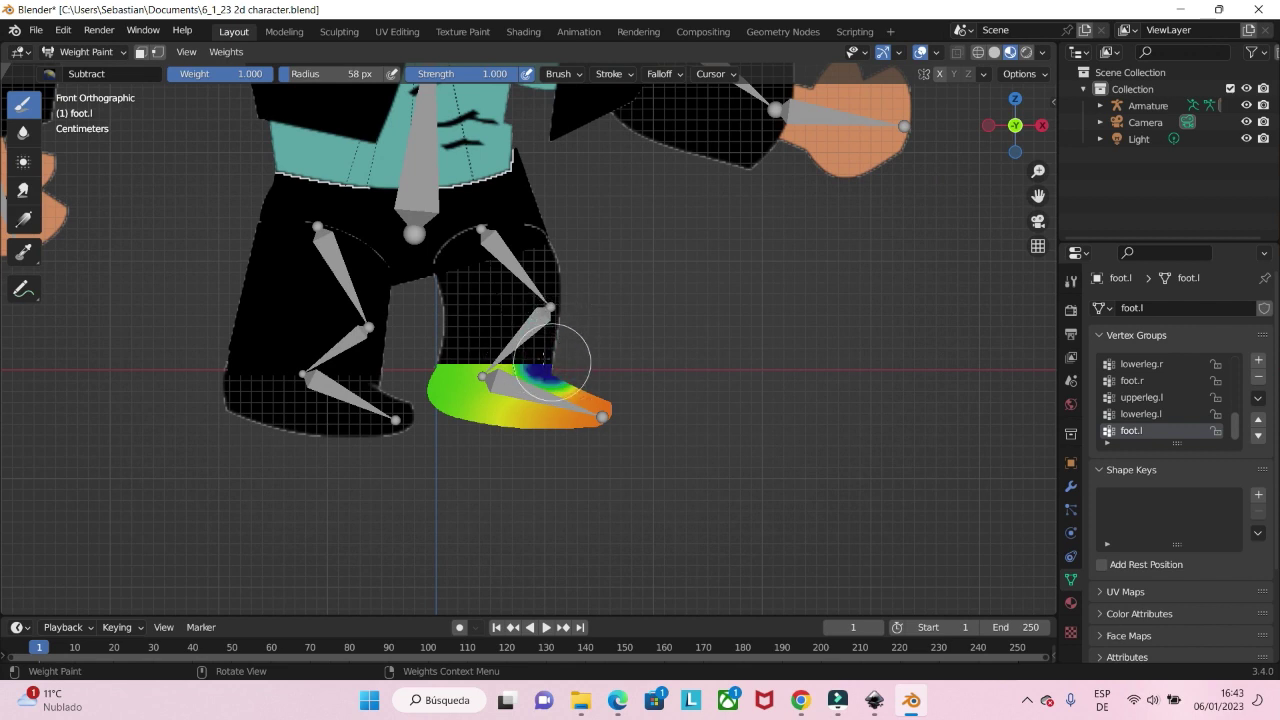
pyautogui.hotkey('ctrl', 'Tab')
pyautogui.click(465, 345)
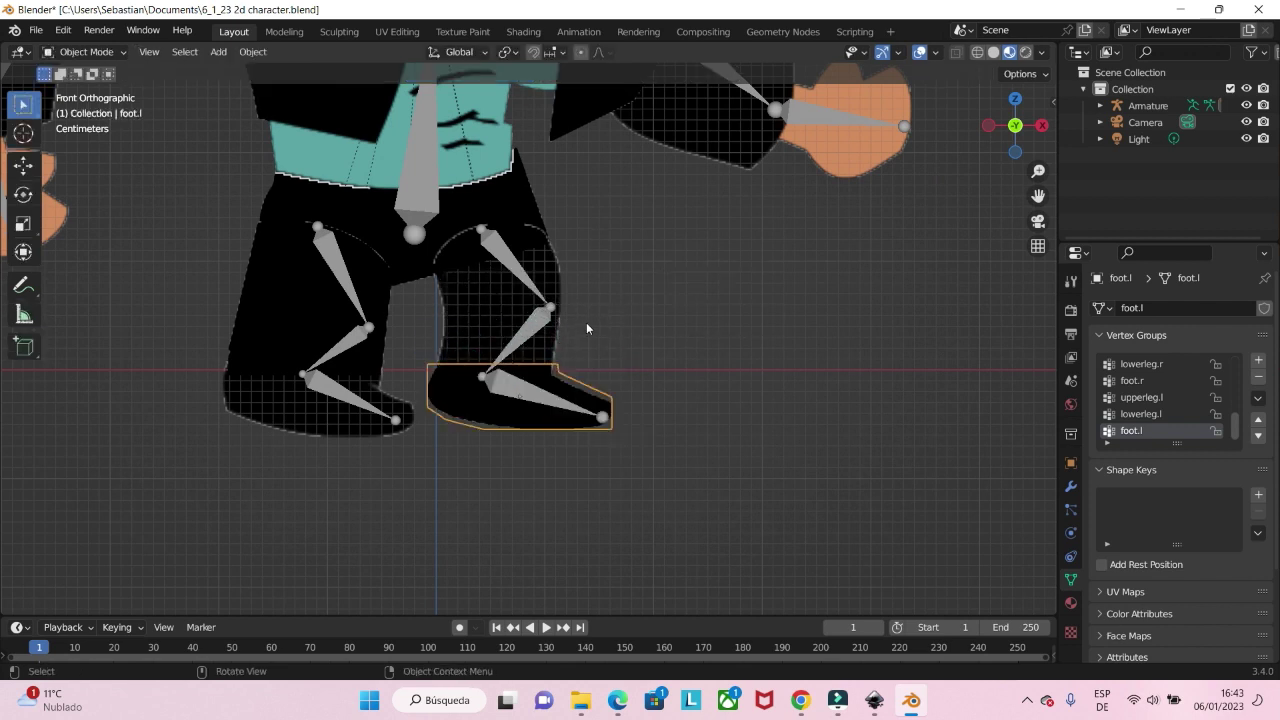
# Rotate the foot.l bone in Pose Mode to test the ankle's deformation, leaving the foot in its rest pose.
pyautogui.click(515, 391)
pyautogui.hotkey('ctrl', 'Tab')
pyautogui.press('r')
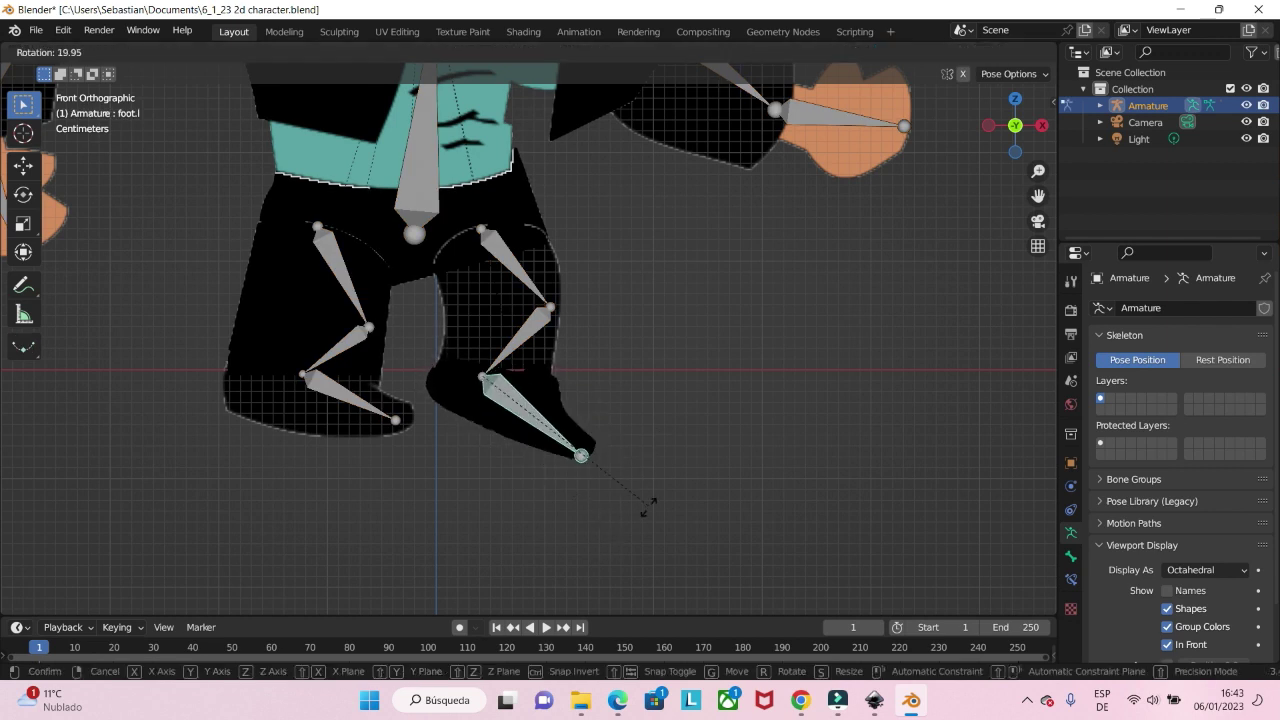
pyautogui.click(560, 398)
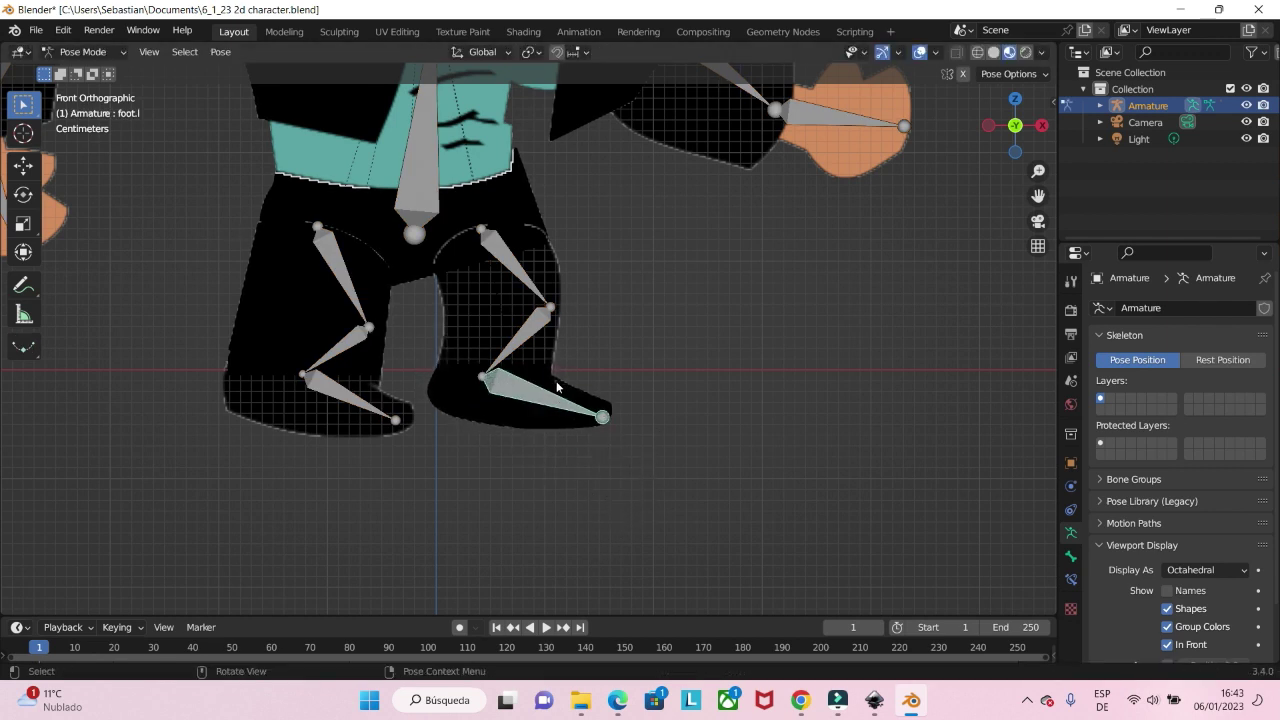
# Subtract foot.l weight along the whole upper edge of the foot.l mesh in Weight Paint mode, and return to Object Mode.
pyautogui.click(533, 412)
pyautogui.hotkey('ctrl', 'Tab')
pyautogui.click(520, 364)
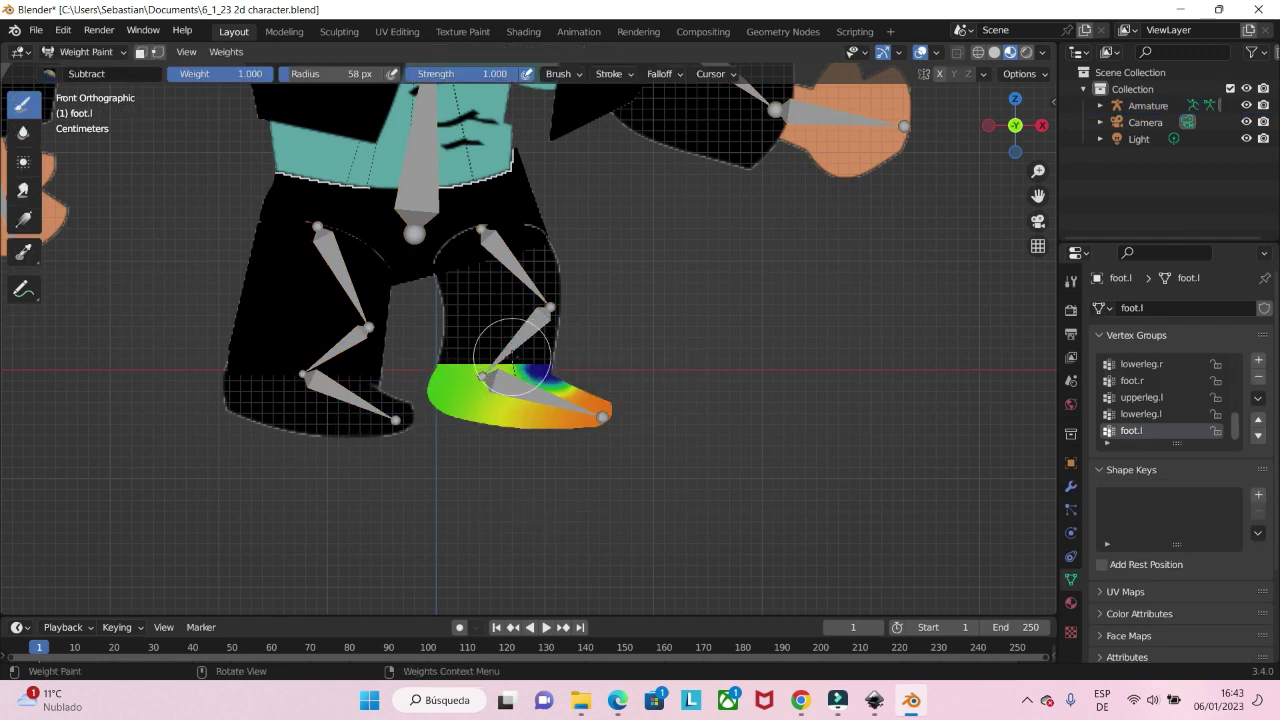
pyautogui.moveTo(466, 360)
pyautogui.mouseDown()
pyautogui.moveTo(443, 357)
pyautogui.moveTo(534, 362)
pyautogui.mouseUp()
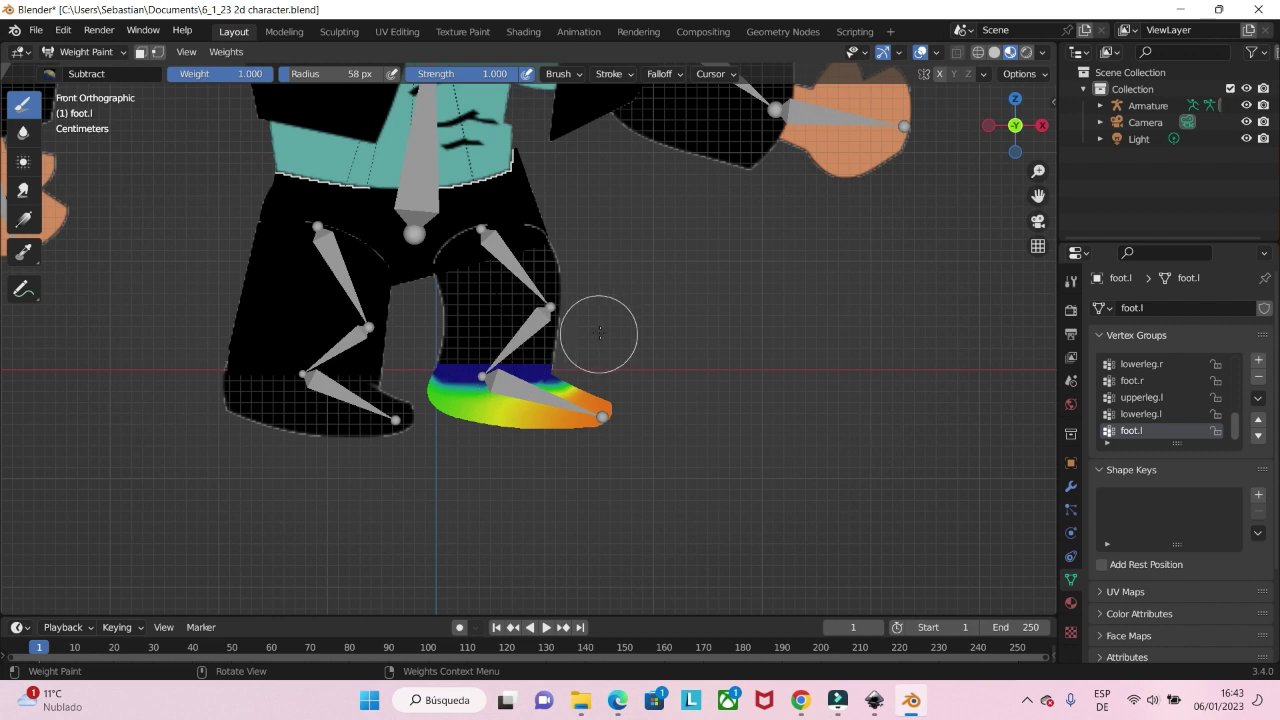
pyautogui.hotkey('ctrl', 'Tab')
pyautogui.click(458, 332)
# Rotate the foot.l and foot.r bones one after the other in Pose Mode to compare how the two ankles deform.
pyautogui.click(524, 389)
pyautogui.hotkey('ctrl', 'Tab')
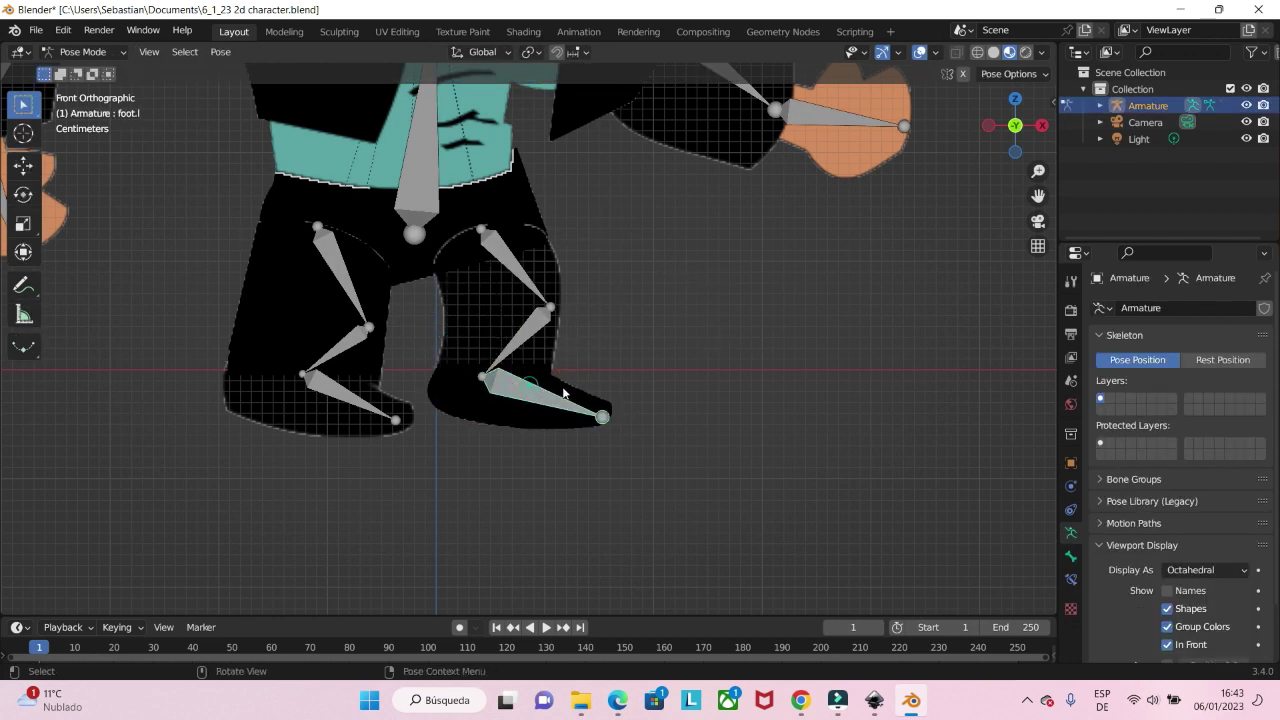
pyautogui.press('r')
pyautogui.click(645, 449)
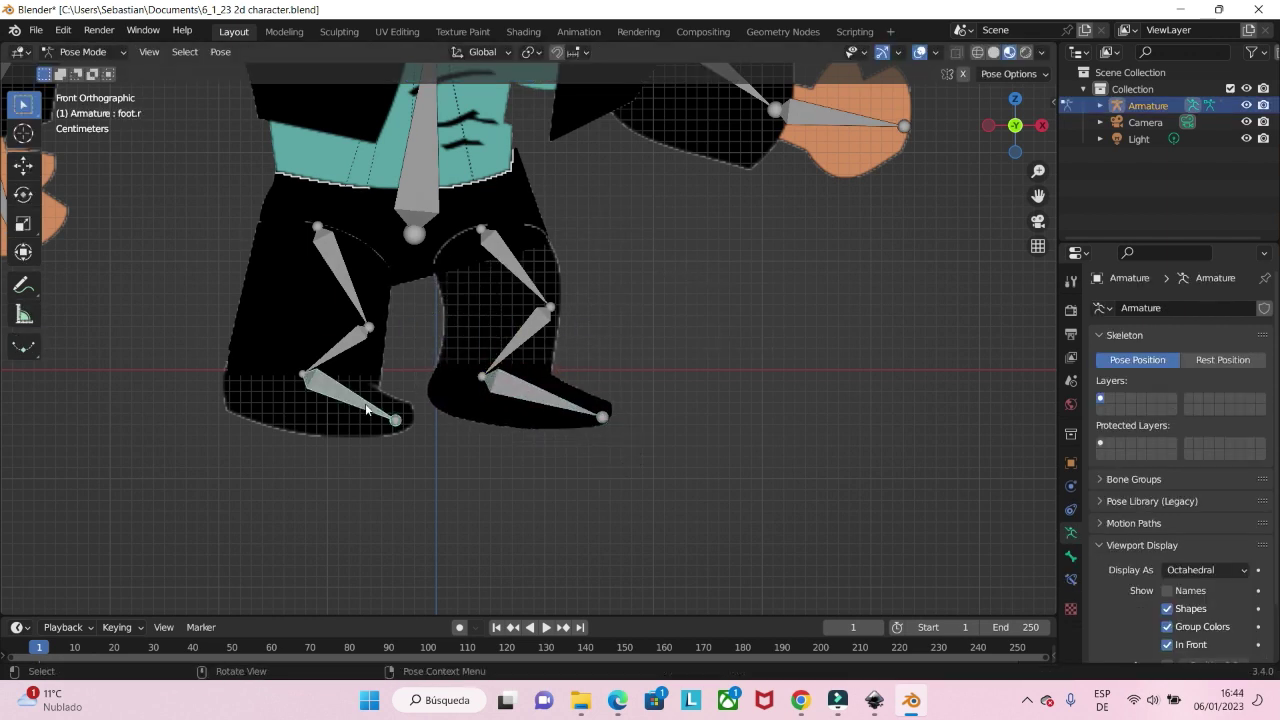
pyautogui.press('r')
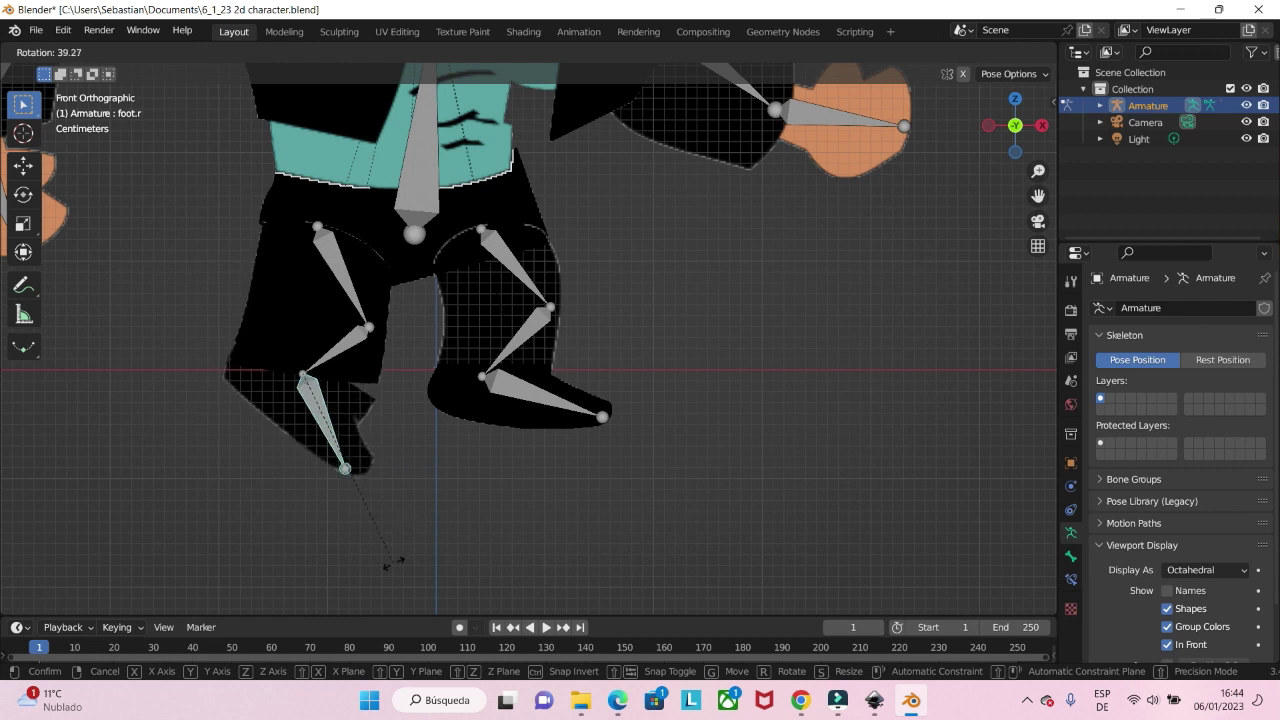
pyautogui.click(339, 427)
# Leave Pose Mode and put the foot.r mesh in Weight Paint mode.
pyautogui.hotkey('ctrl', 'Tab')
pyautogui.click(339, 427)
pyautogui.hotkey('ctrl', 'Tab')
pyautogui.click(246, 364)
# Set the blend mode of the foot.r mesh's material to Alpha Clip.
pyautogui.scroll(-5, 1150, 520)
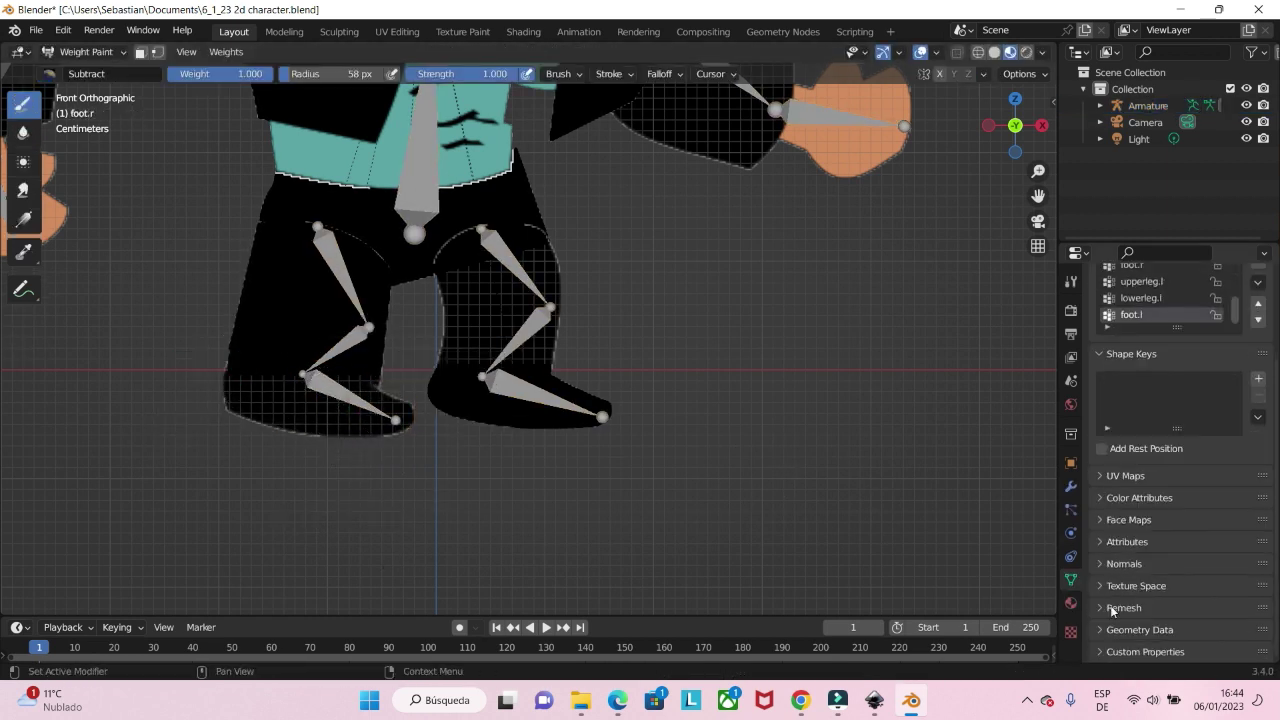
pyautogui.click(1071, 602)
pyautogui.scroll(-4, 1150, 500)
pyautogui.click(1216, 436)
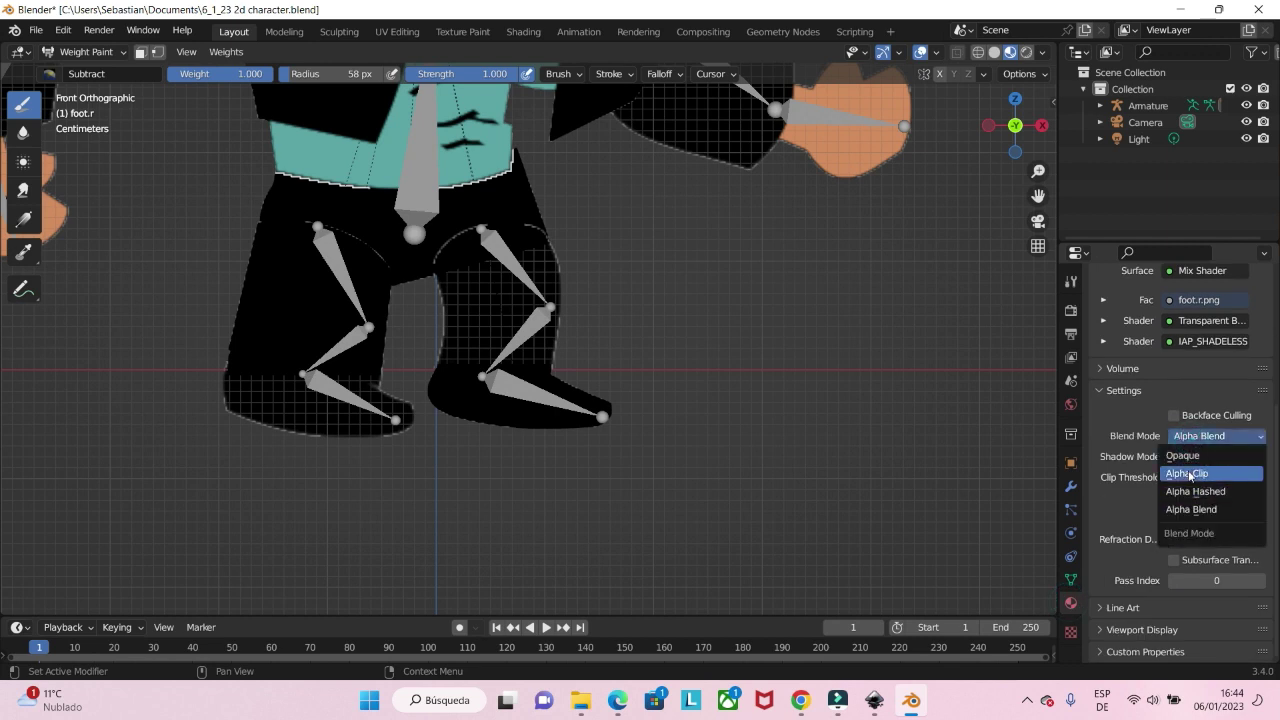
pyautogui.click(1189, 474)
pyautogui.click(1189, 477)
pyautogui.click(1189, 512)
# Make foot.r the active vertex group, subtract its weight at the front of the ankle on the foot.r mesh, and return to Object Mode.
pyautogui.scroll(5, 1147, 355)
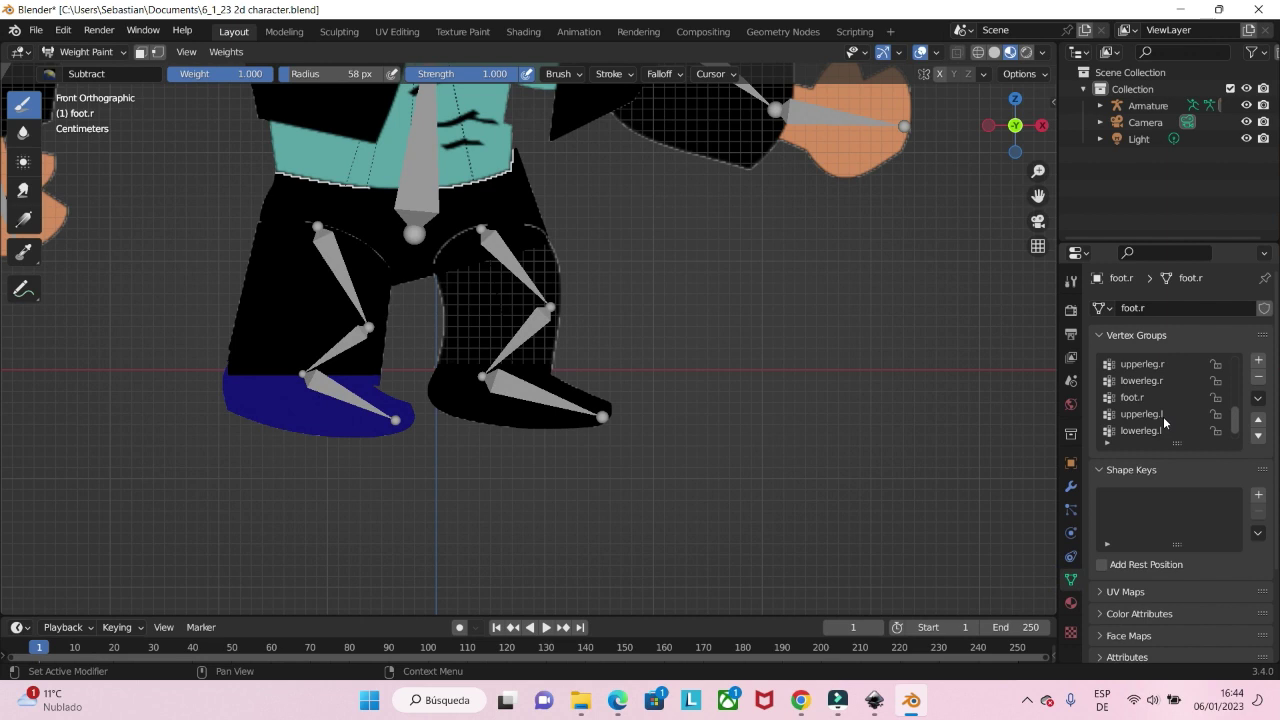
pyautogui.click(1142, 398)
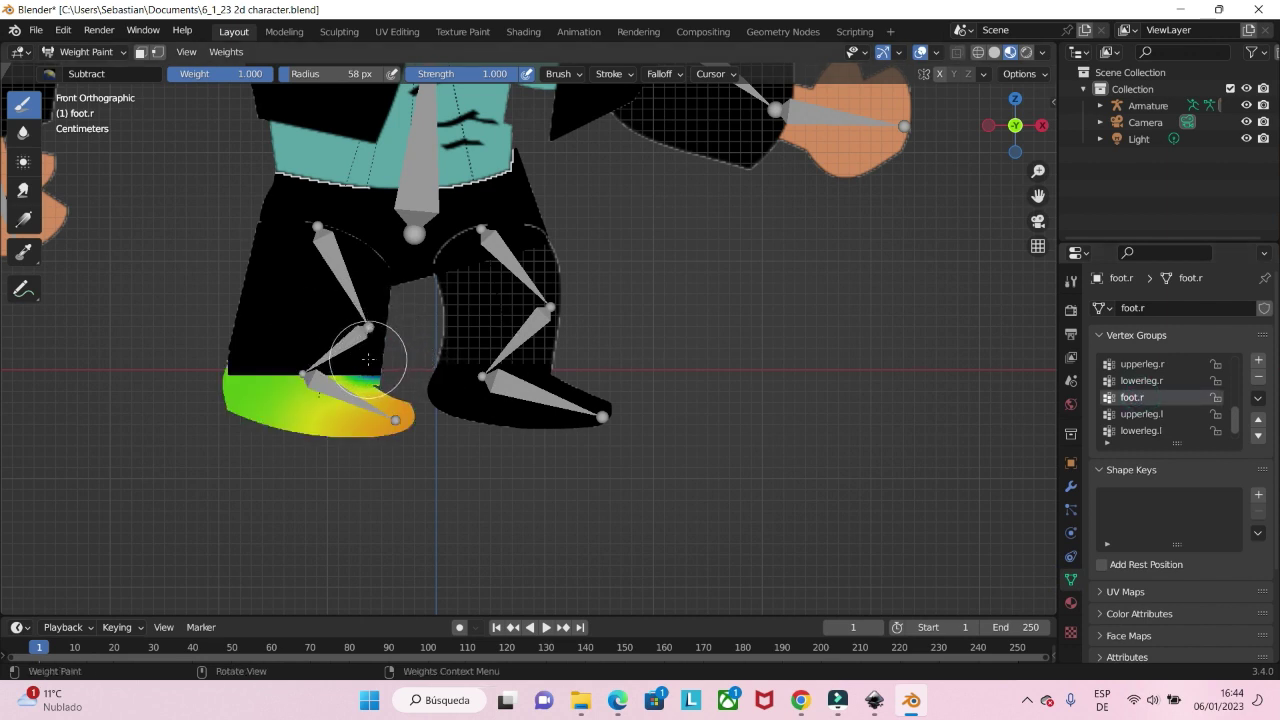
pyautogui.hotkey('ctrl', 'Tab')
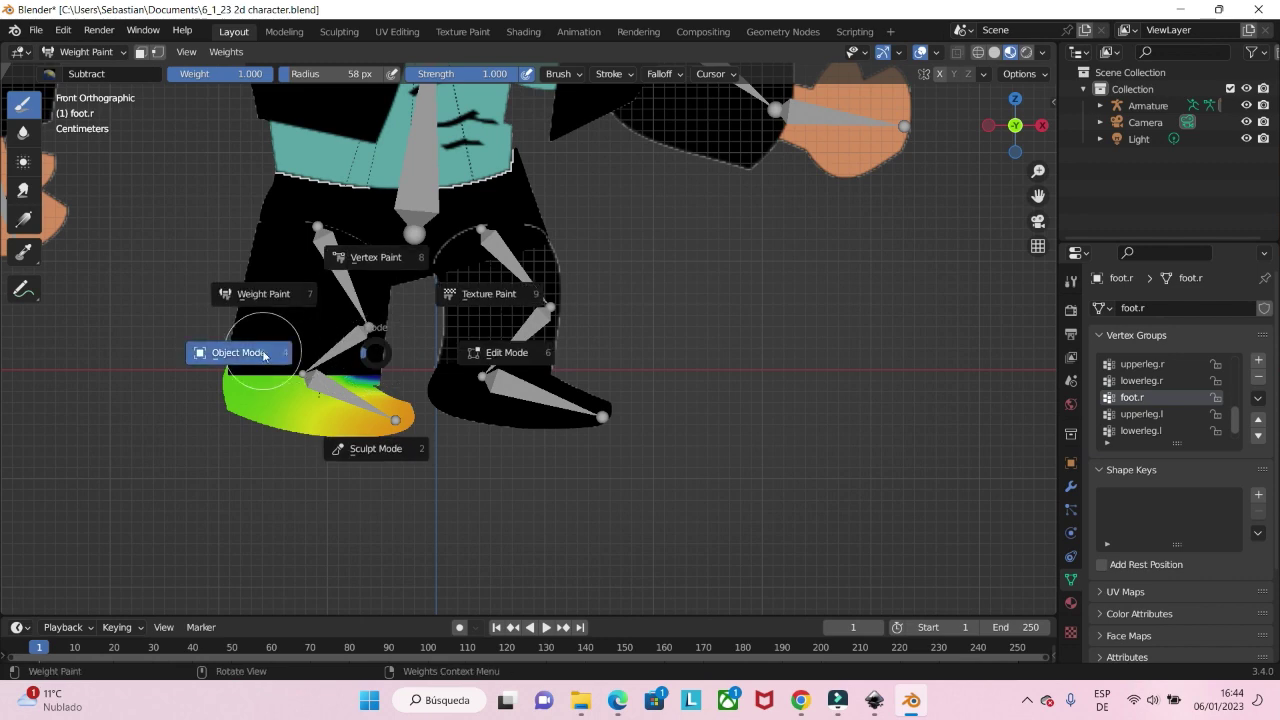
pyautogui.click(243, 351)
# Rotate the foot.r bone in Pose Mode to test the repainted ankle weights.
pyautogui.click(334, 385)
pyautogui.hotkey('ctrl', 'Tab')
pyautogui.press('r')
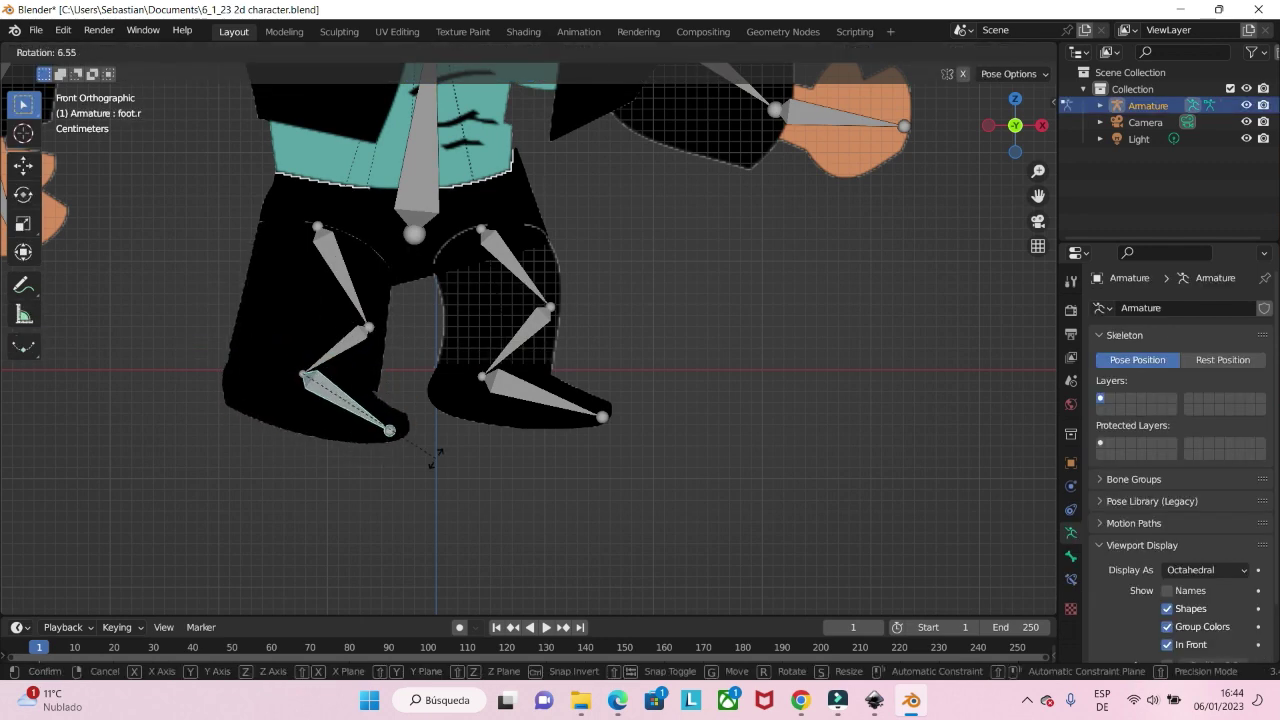
pyautogui.click(434, 426)
# Rotate the upperleg.l and upperleg.r bones in turn to check how both legs follow, leaving them in their rest pose.
pyautogui.scroll(-2, 478, 373)
pyautogui.scroll(-2, 478, 373)
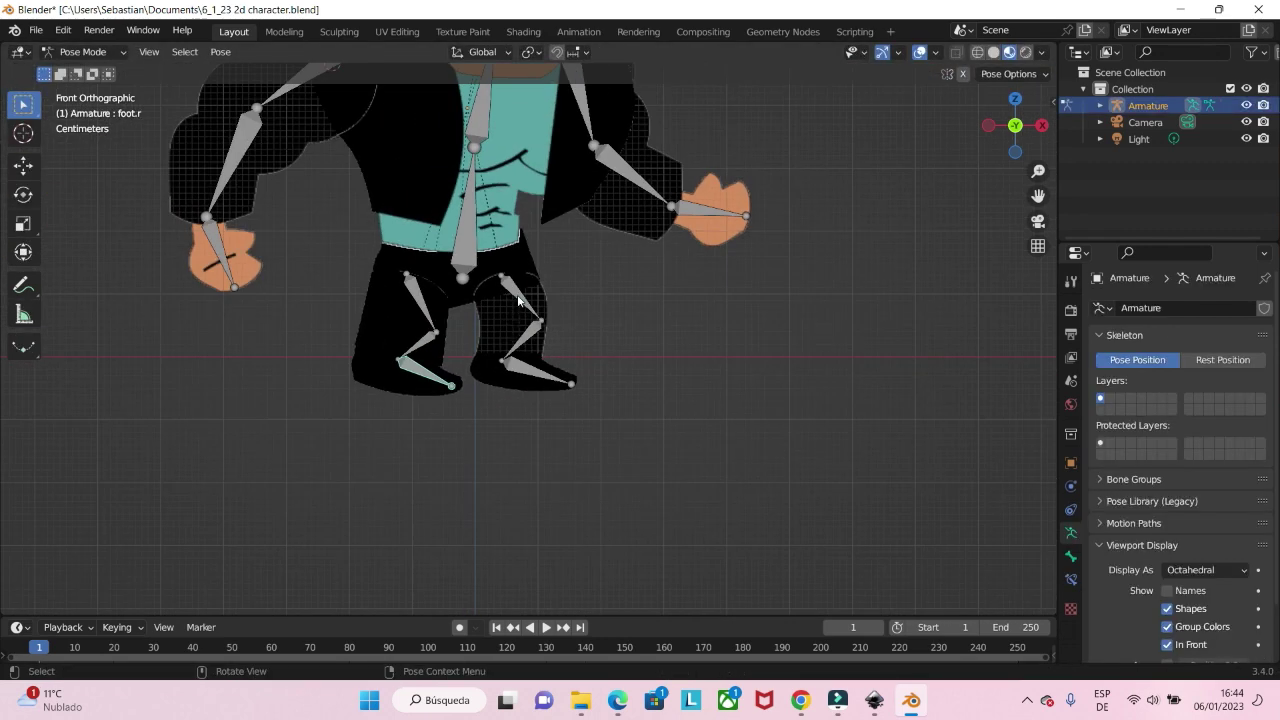
pyautogui.click(520, 290)
pyautogui.press('r')
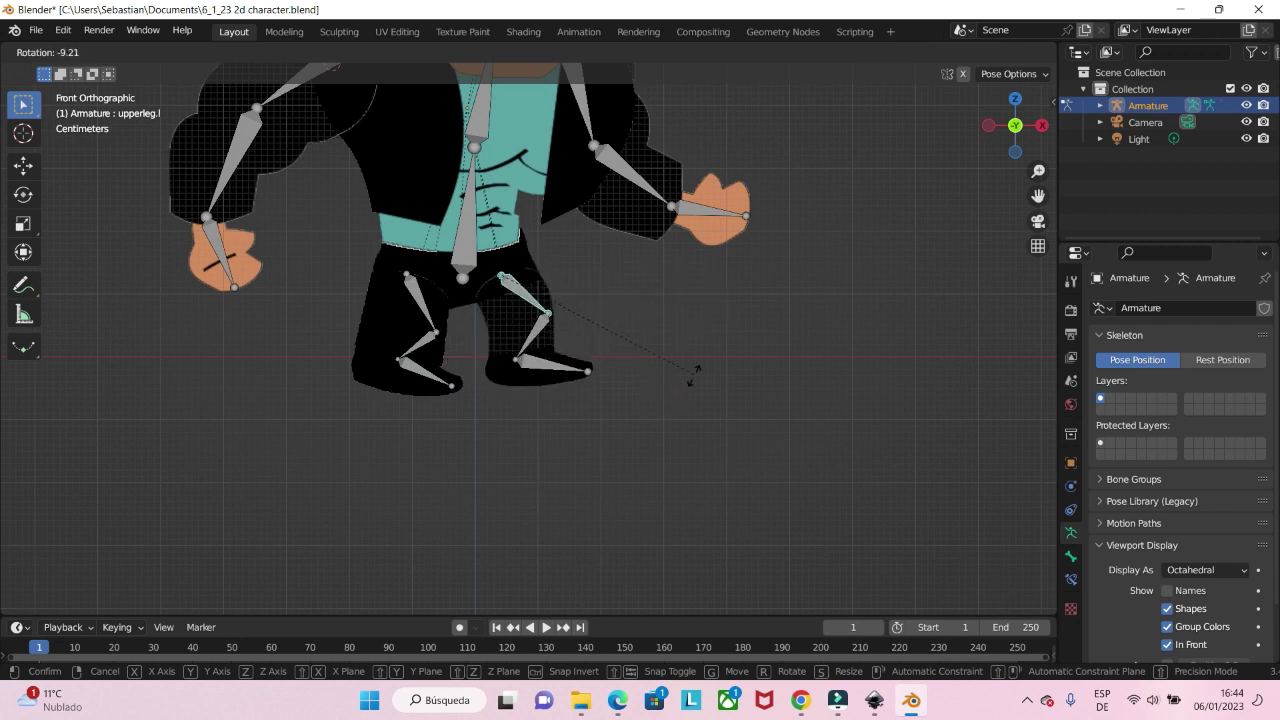
pyautogui.click(620, 370)
pyautogui.click(429, 303)
pyautogui.press('r')
pyautogui.click(418, 348)
# Rotate the lowerleg.r and lowerleg.l bones in turn to check the knees and feet, leaving them in their rest pose.
pyautogui.click(414, 338)
pyautogui.press('r')
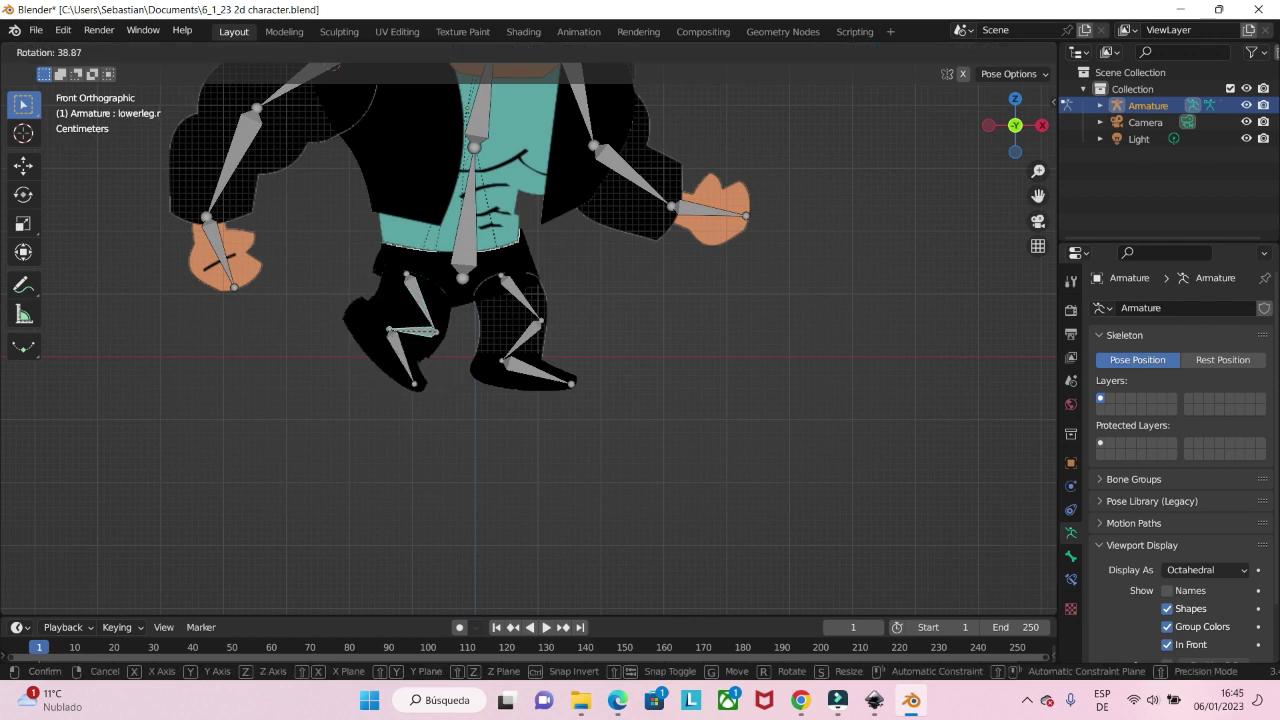
pyautogui.click(500, 343)
pyautogui.click(516, 342)
pyautogui.press('r')
pyautogui.click(493, 256)
# Try rotating the upper-body bones, including the chest bone, to check how the torso deforms, and cancel each rotation.
pyautogui.scroll(-2, 493, 256)
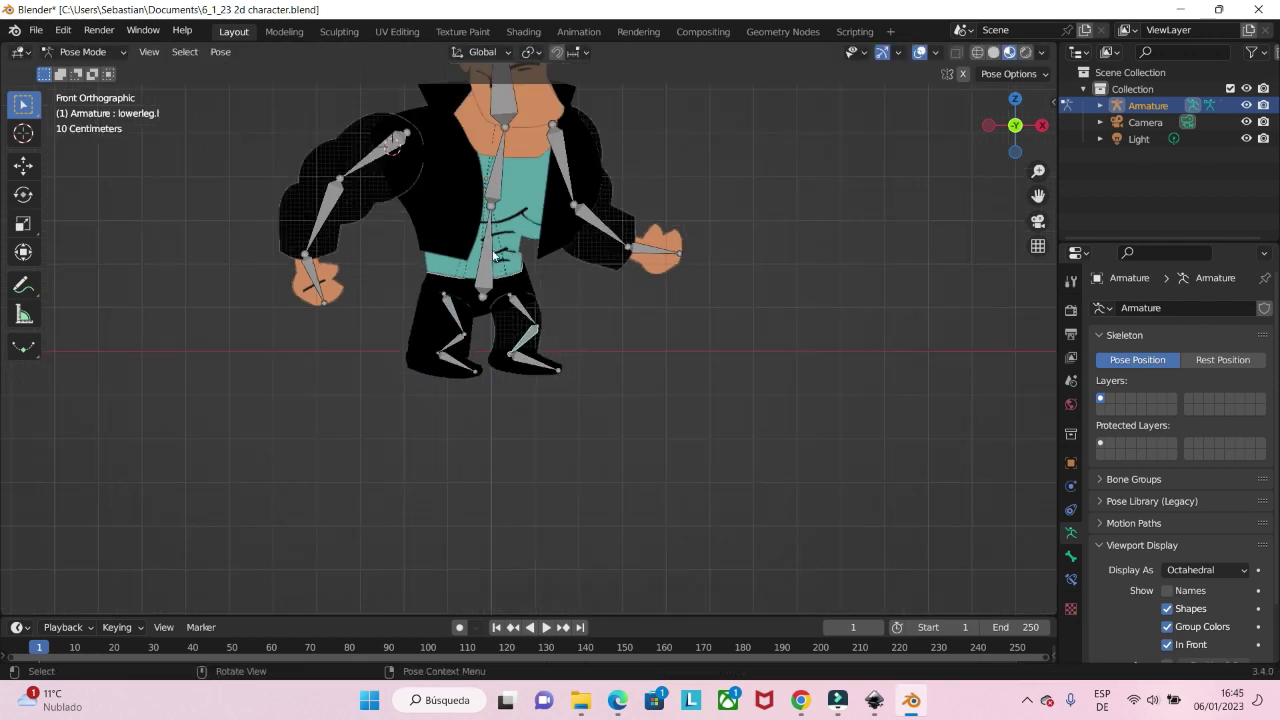
pyautogui.keyDown('shift'); pyautogui.moveTo(514, 195); pyautogui.dragTo(457, 278, button='middle'); pyautogui.keyUp('shift')
pyautogui.press('r')
pyautogui.rightClick(466, 266)
pyautogui.click(453, 342)
pyautogui.press('r')
pyautogui.rightClick(352, 354)
# Rotate the lowerarm.r and lowerarm.l bones one after the other to check how the forearms and hands follow.
pyautogui.click(286, 383)
pyautogui.press('r')
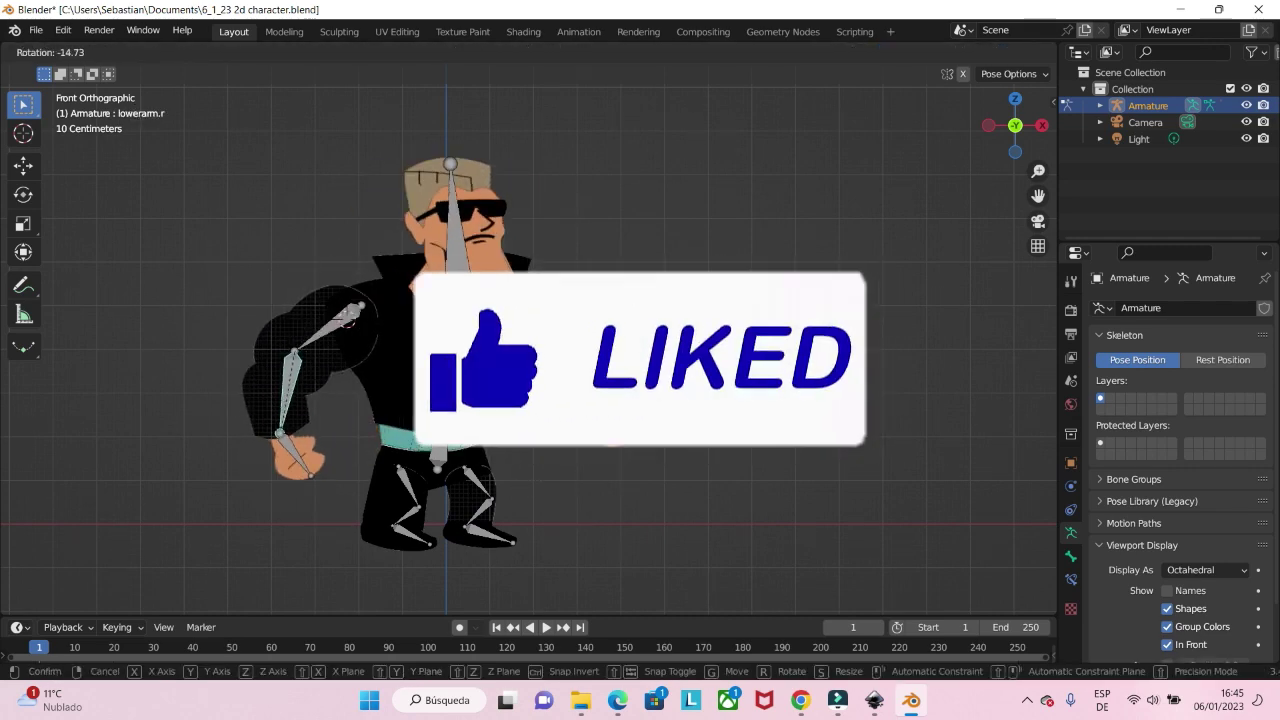
pyautogui.press('Escape')
pyautogui.click(566, 401)
pyautogui.press('r')
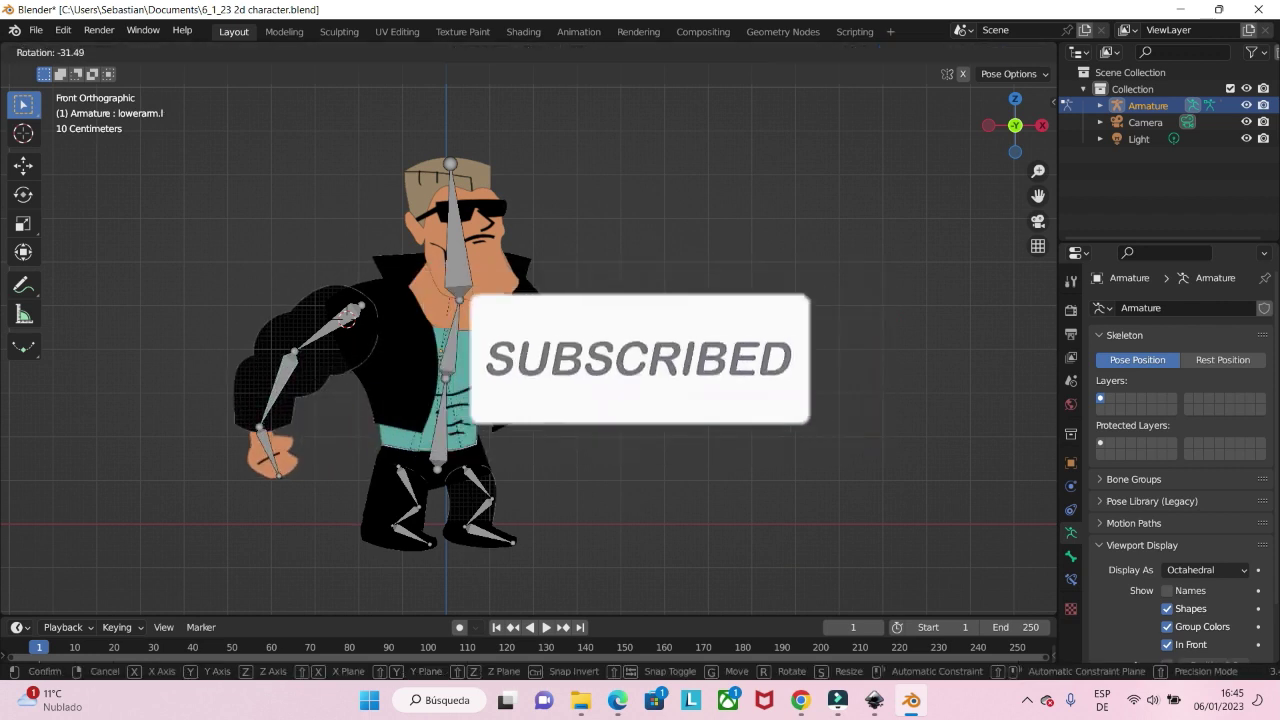
pyautogui.press('Return')
pyautogui.press('r')
pyautogui.press('Return')
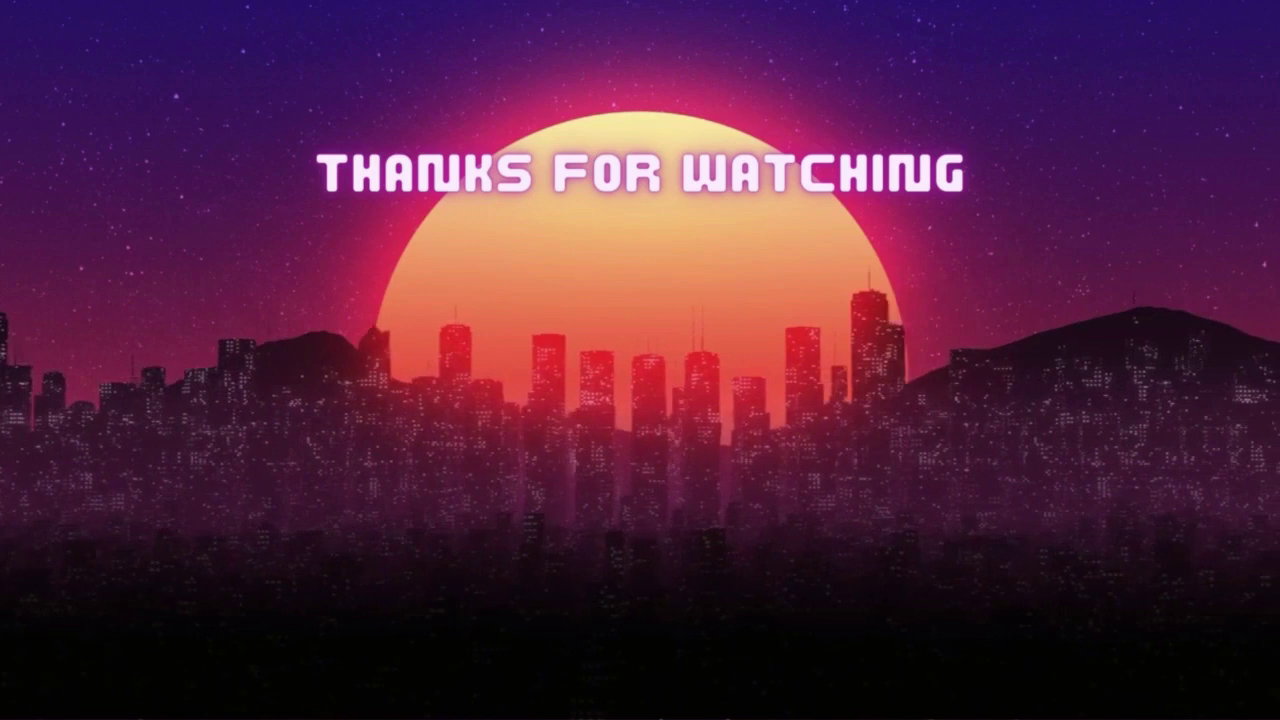